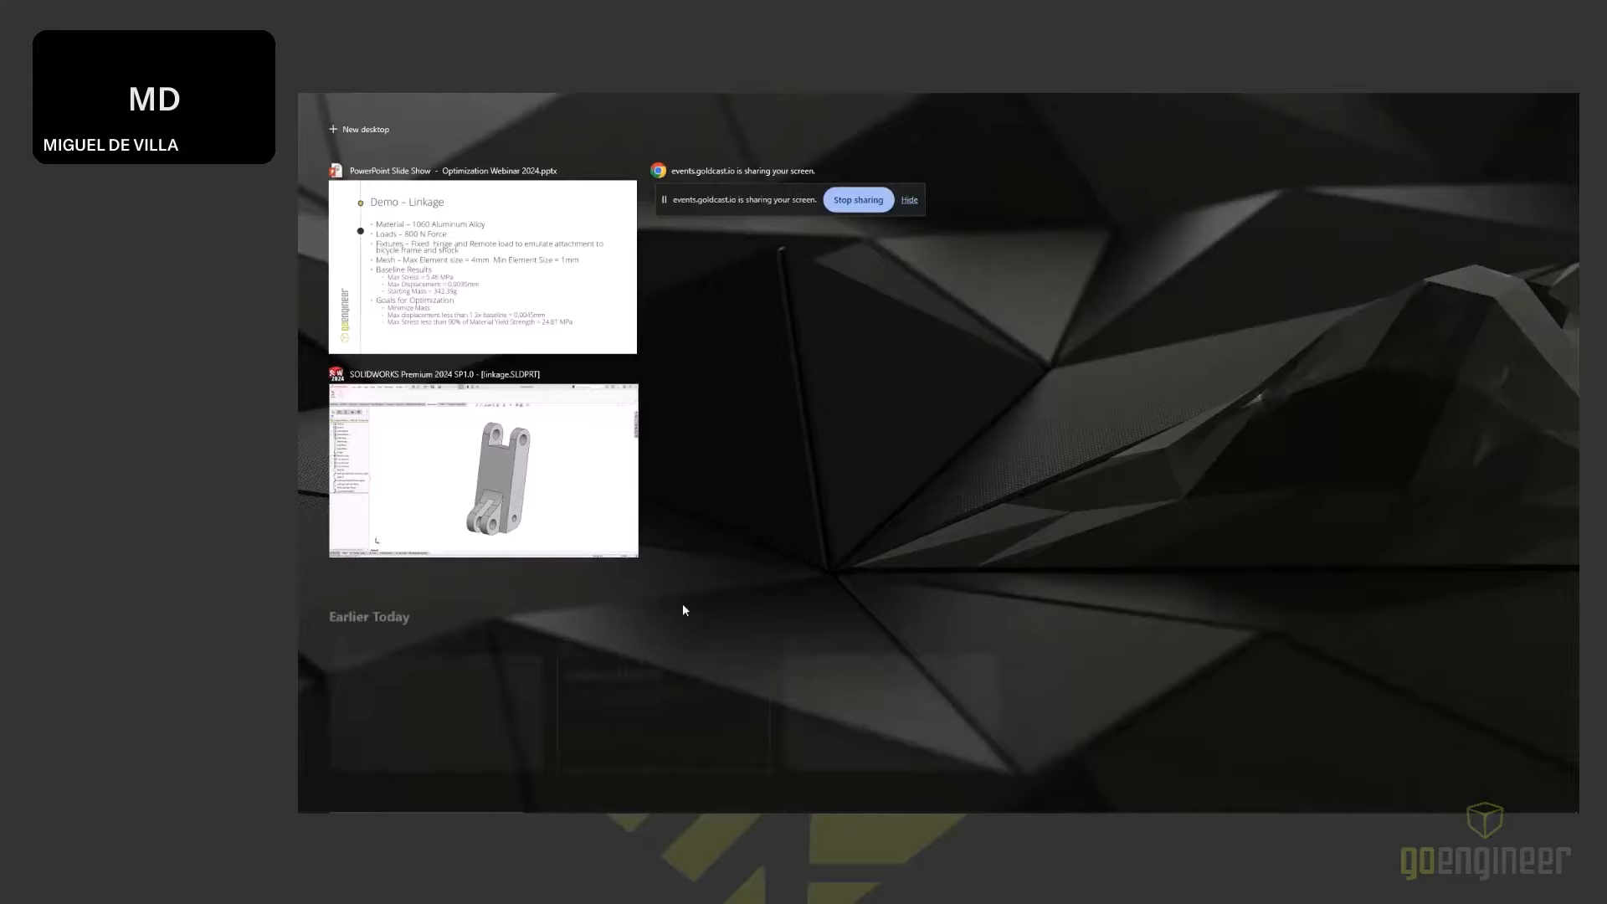
# Step: Switch to the linkage part in SOLIDWORKS, choose the SOLIDWORKS Simulation Premium add-in, and bring up the Simulation tools
pyautogui.click(519, 492)
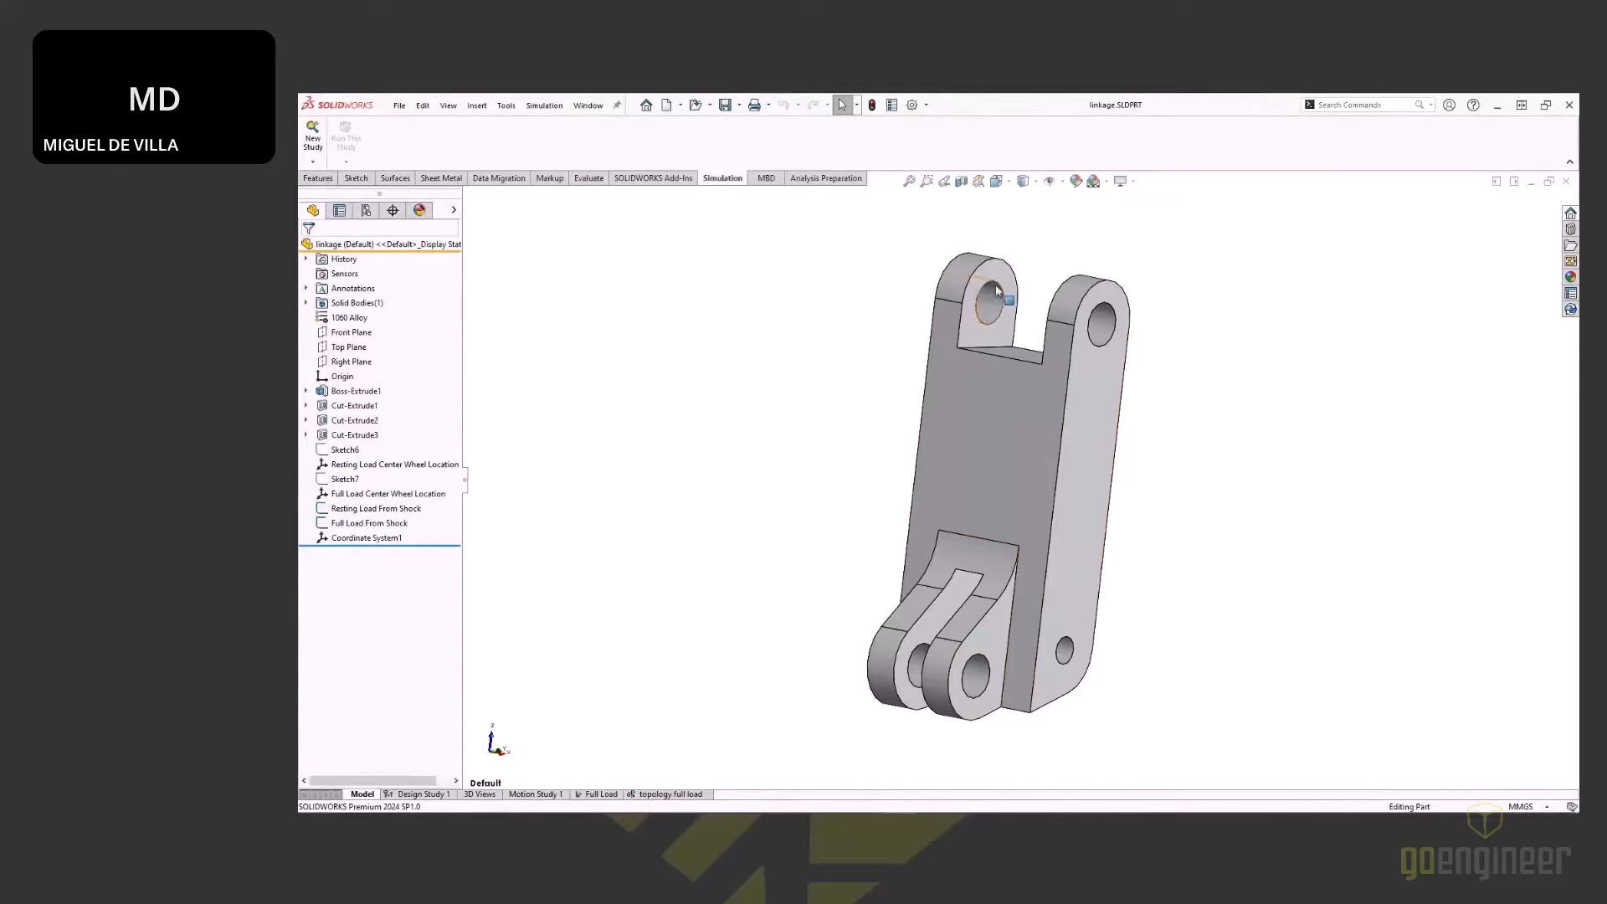
pyautogui.click(661, 179)
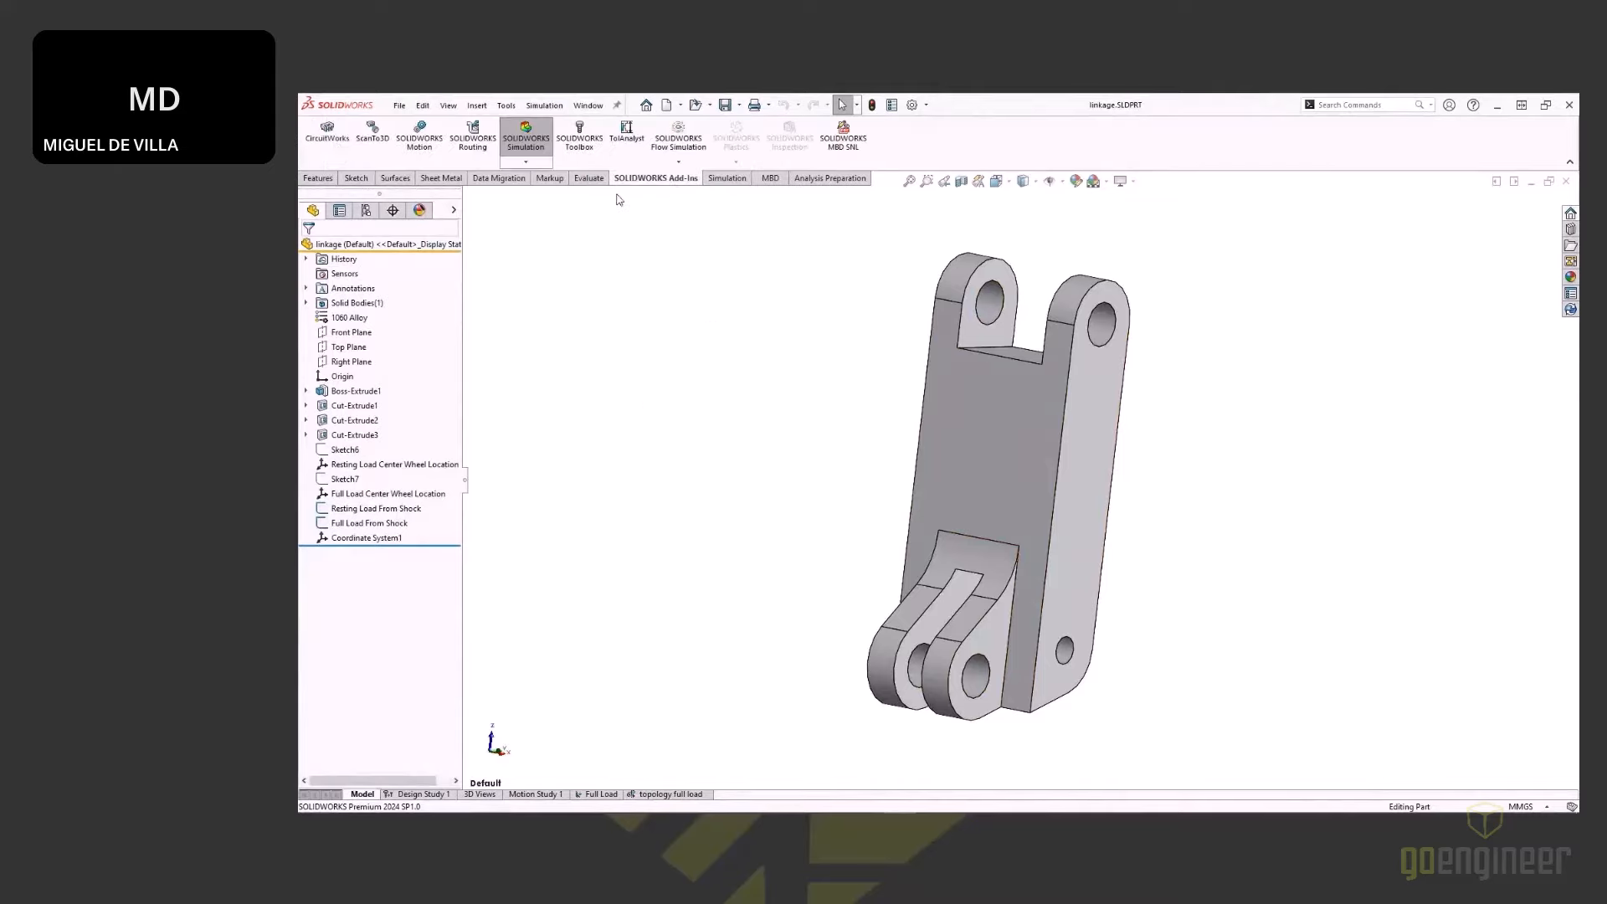
pyautogui.click(525, 162)
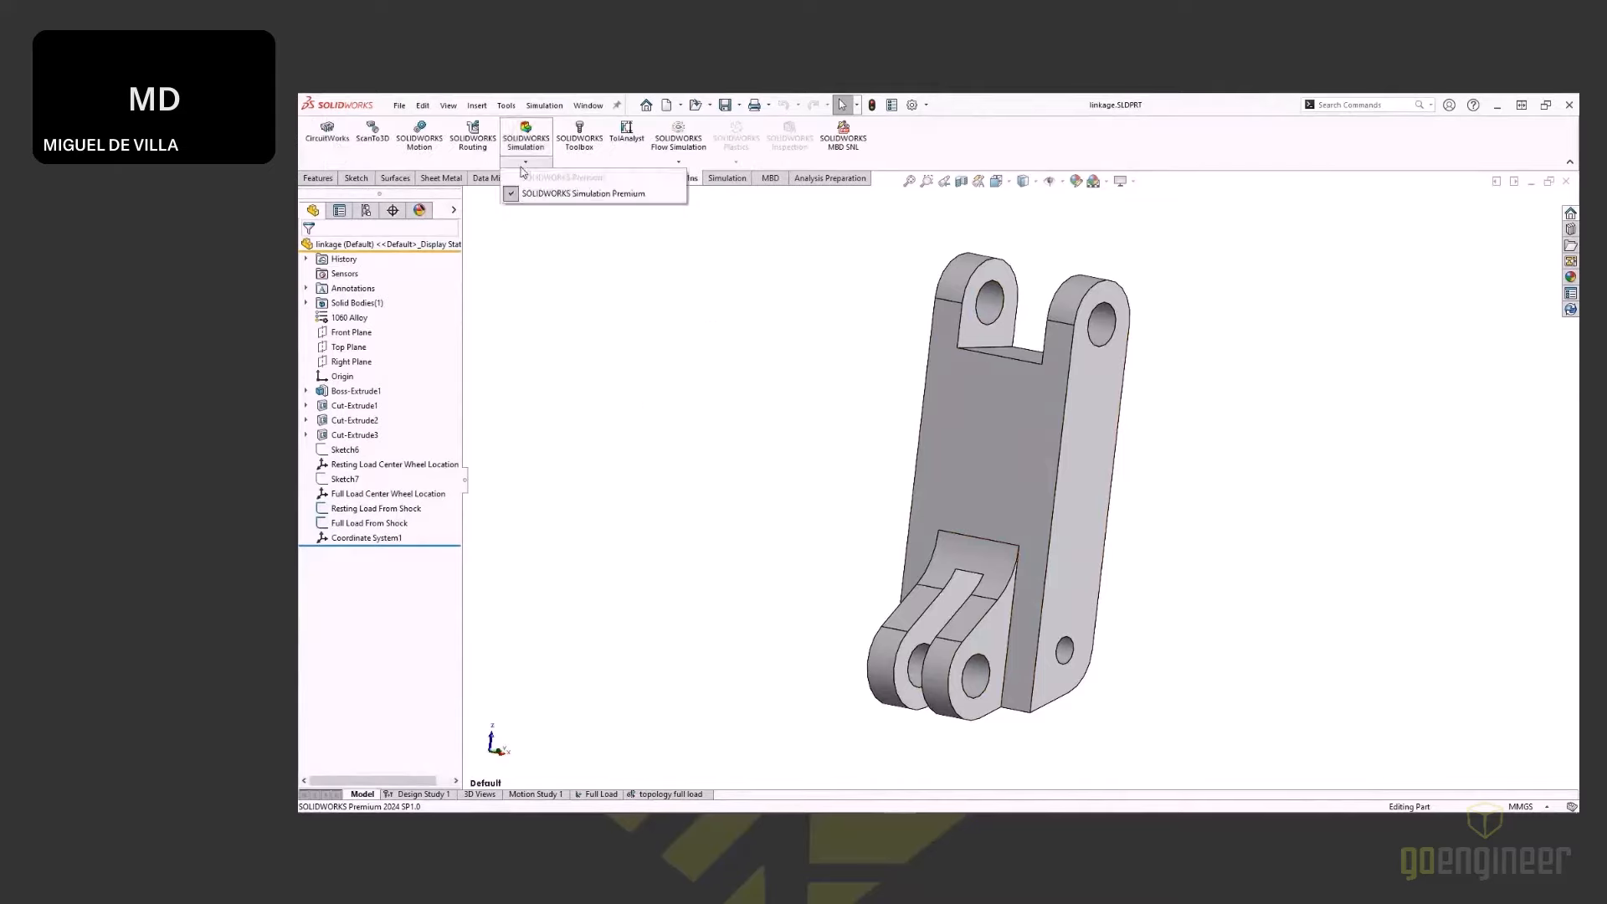
pyautogui.click(561, 194)
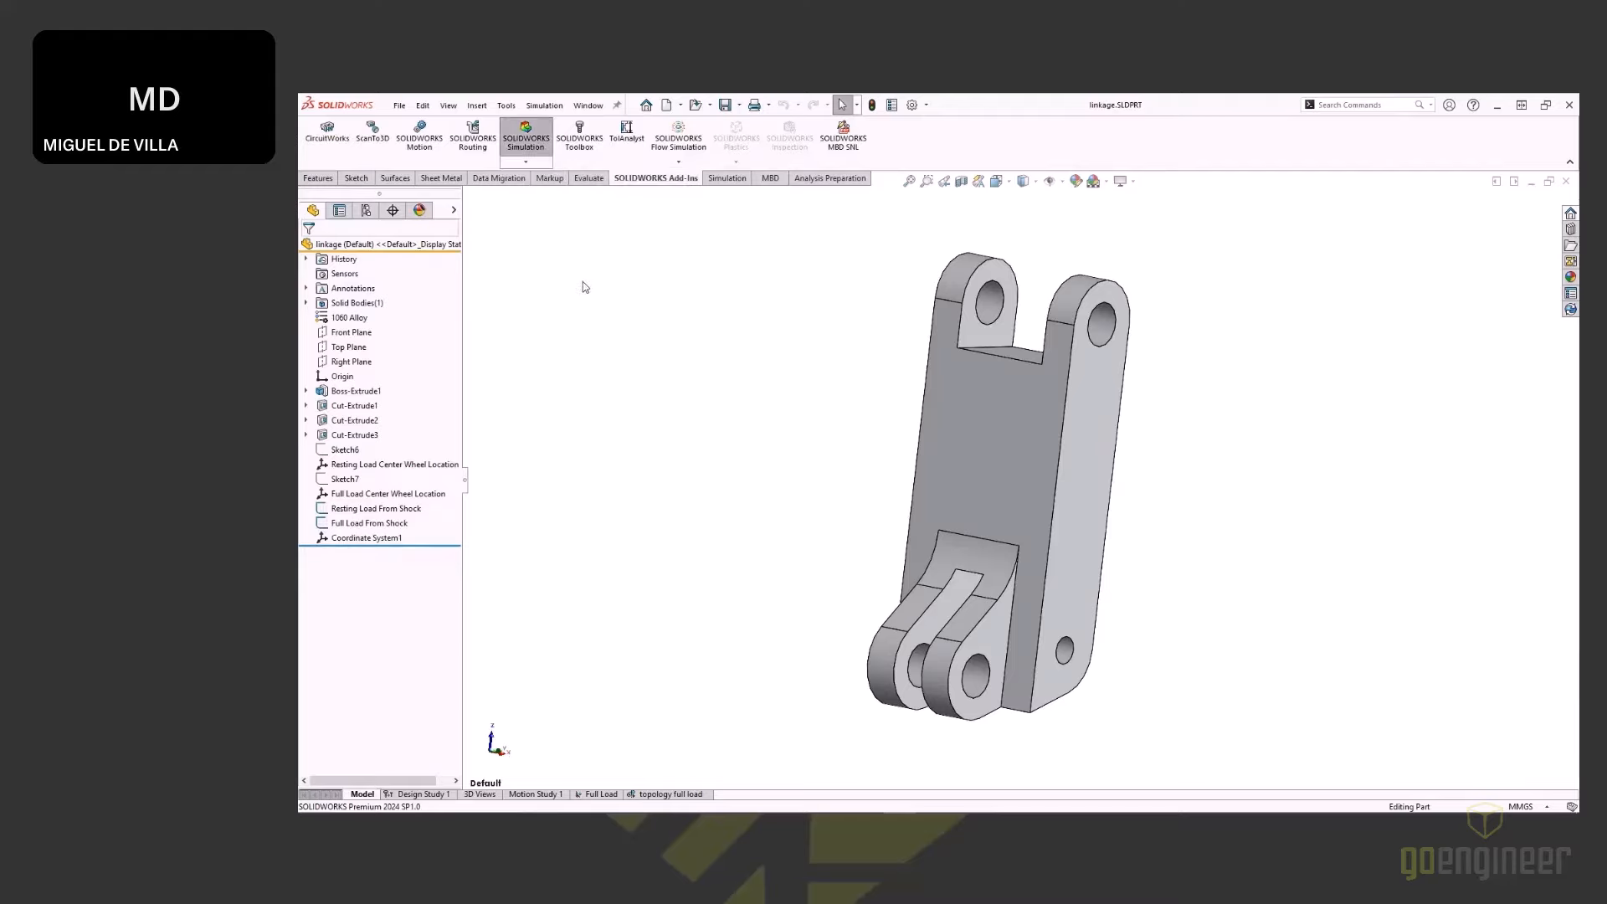
pyautogui.click(726, 179)
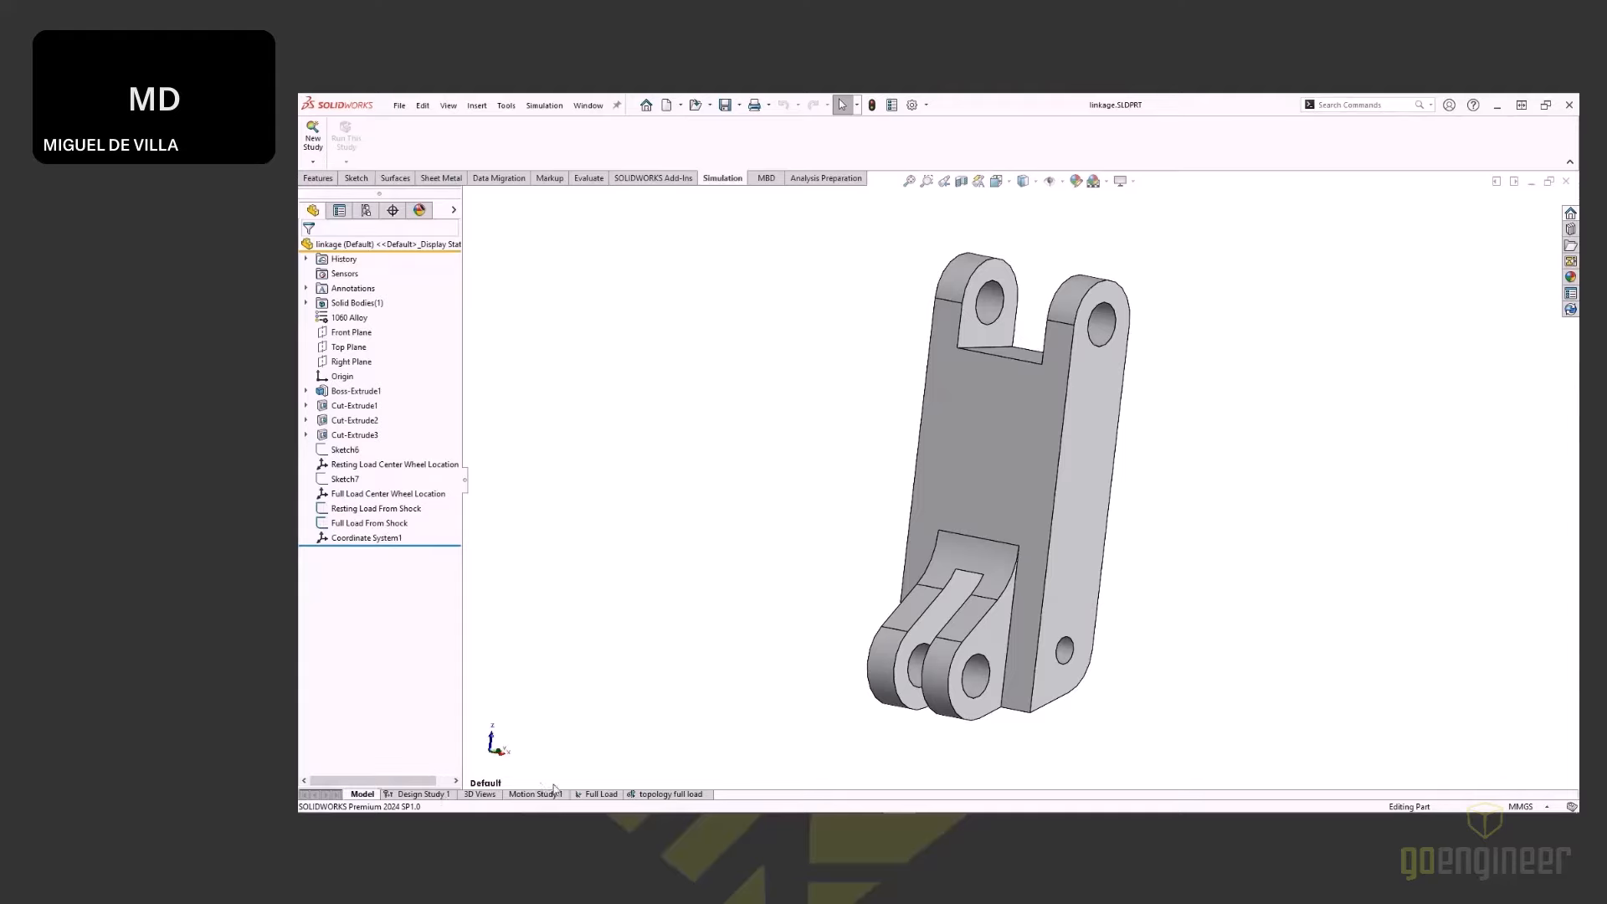
# Step: Open Design Study 1 and show the feature dimensions of the linkage
pyautogui.rightClick(583, 795)
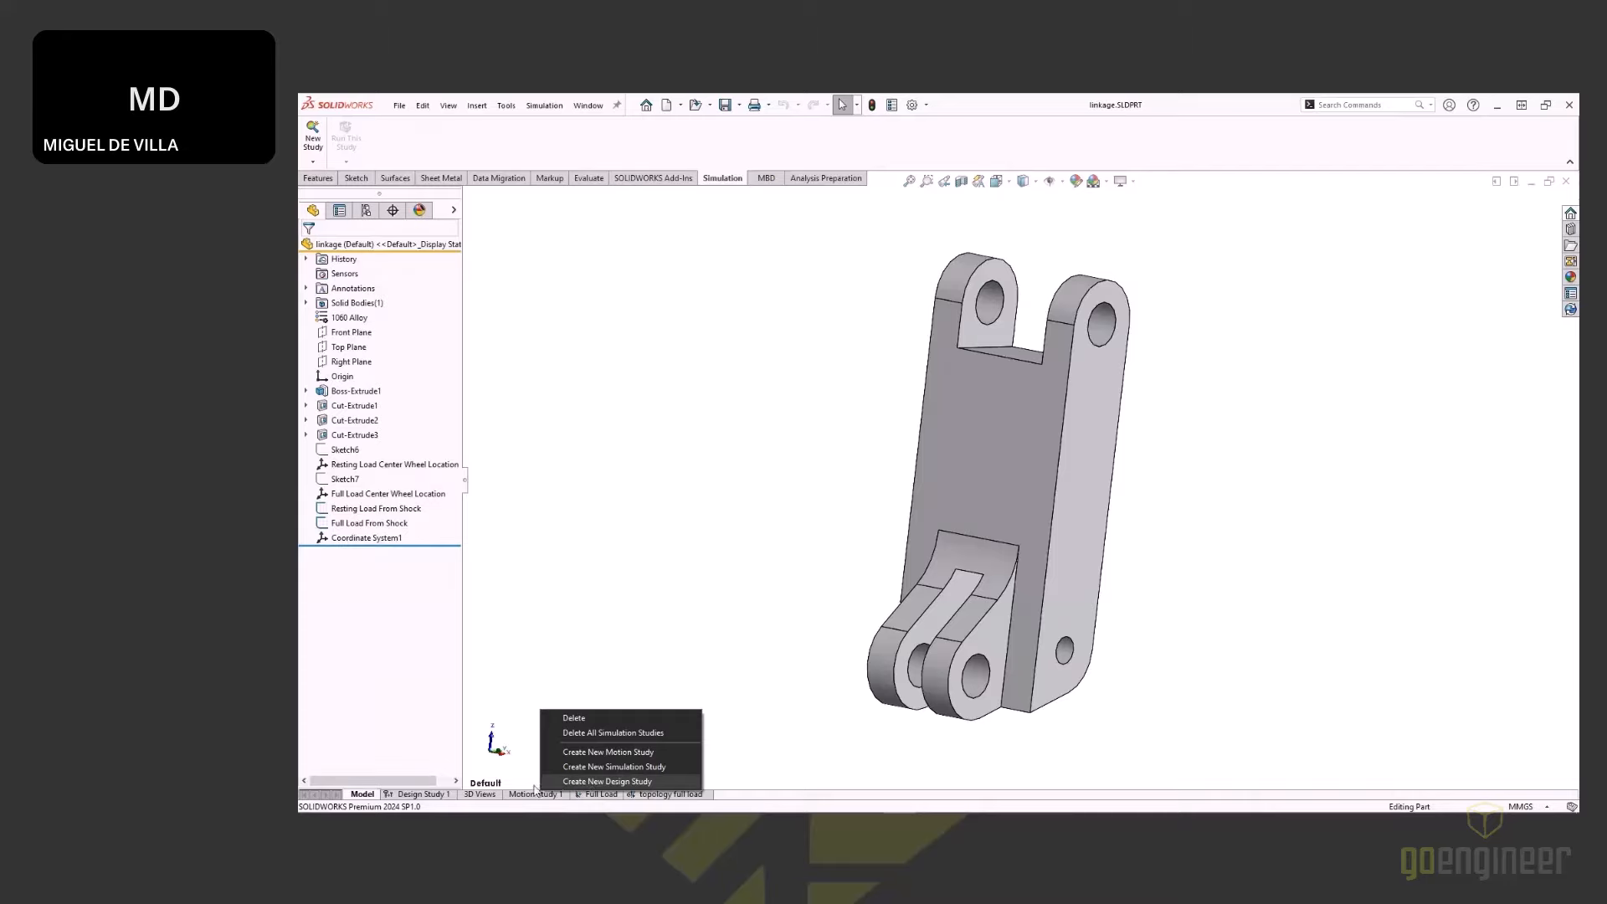
pyautogui.click(598, 783)
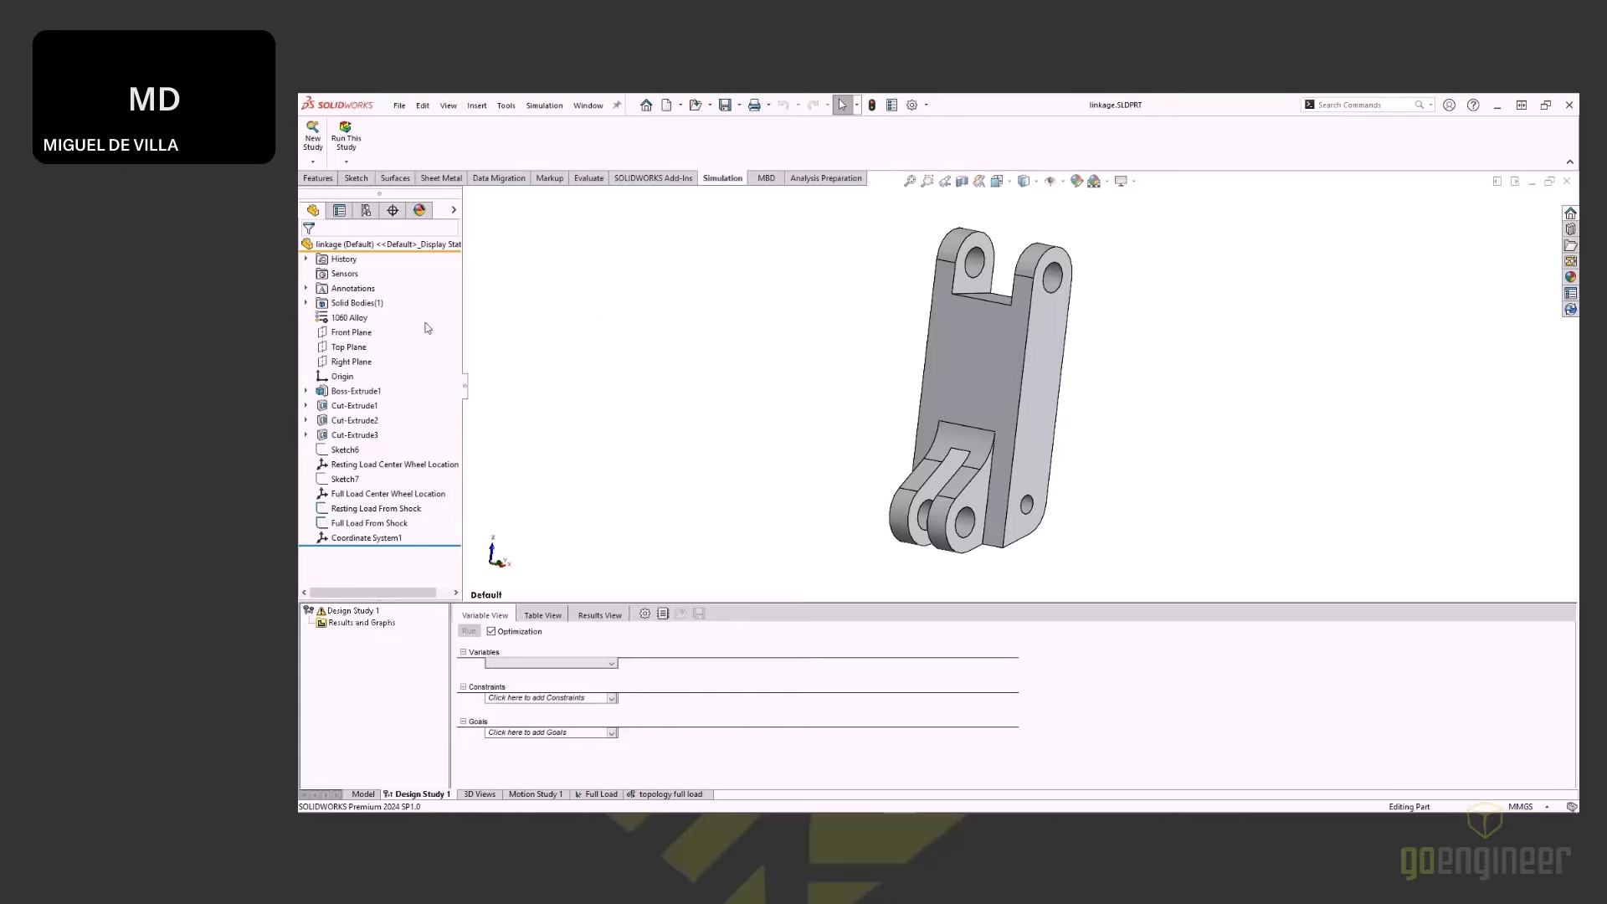
pyautogui.rightClick(352, 289)
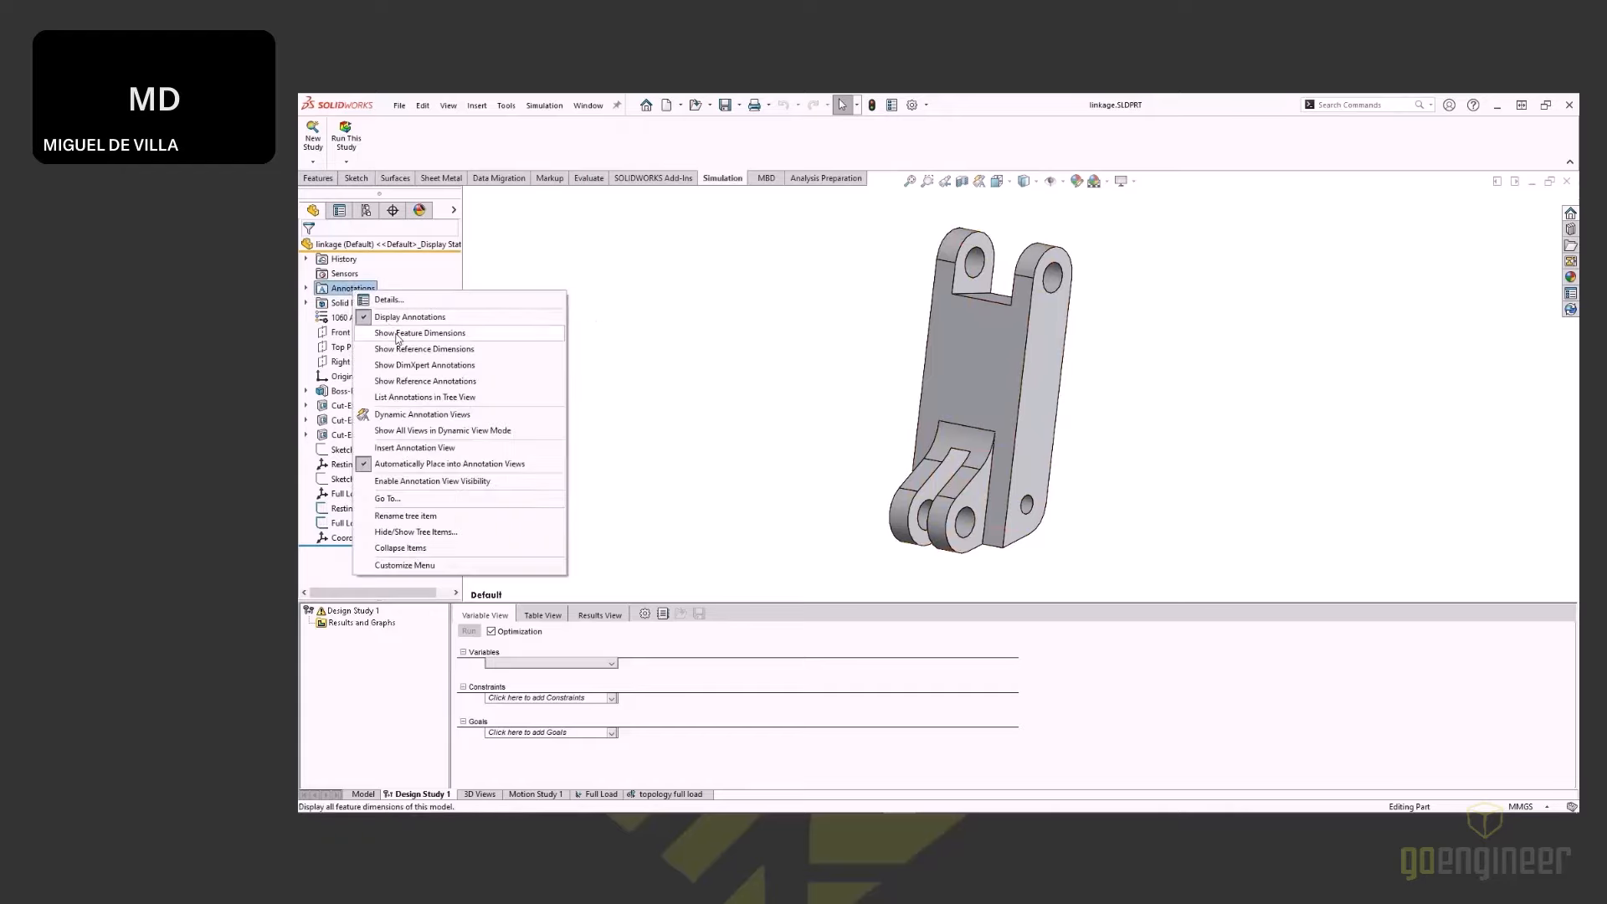
pyautogui.click(384, 318)
pyautogui.scroll(1, 1180, 357)
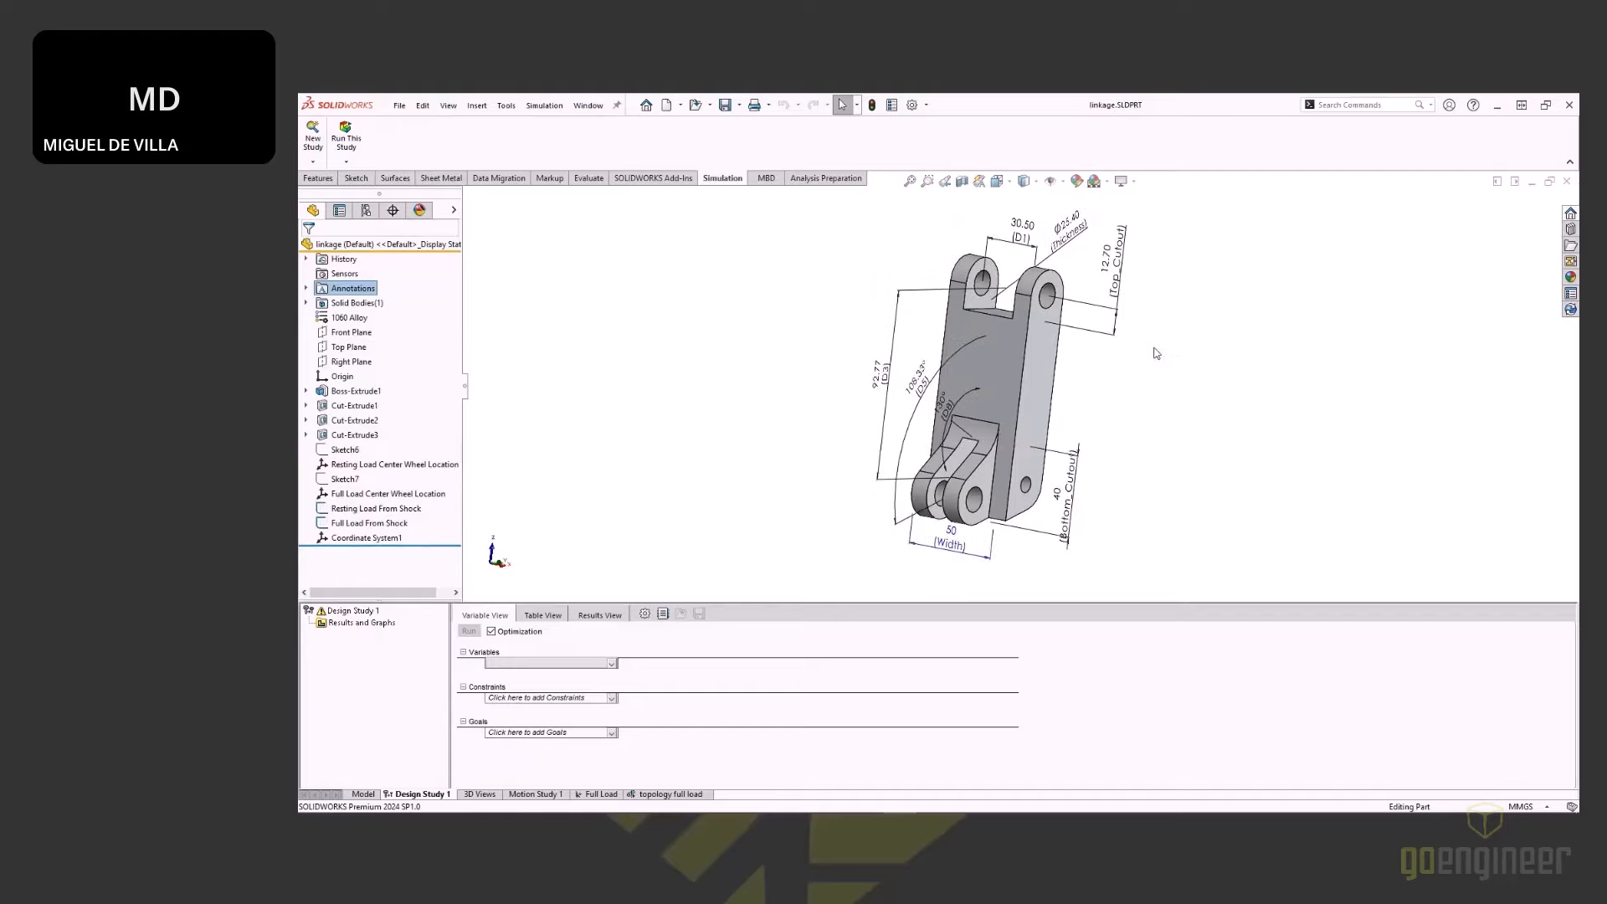
# Step: Move the Top_Cutout dimension farther out from the linkage's upper lugs
pyautogui.moveTo(1154, 348); pyautogui.dragTo(1142, 349, button='middle')
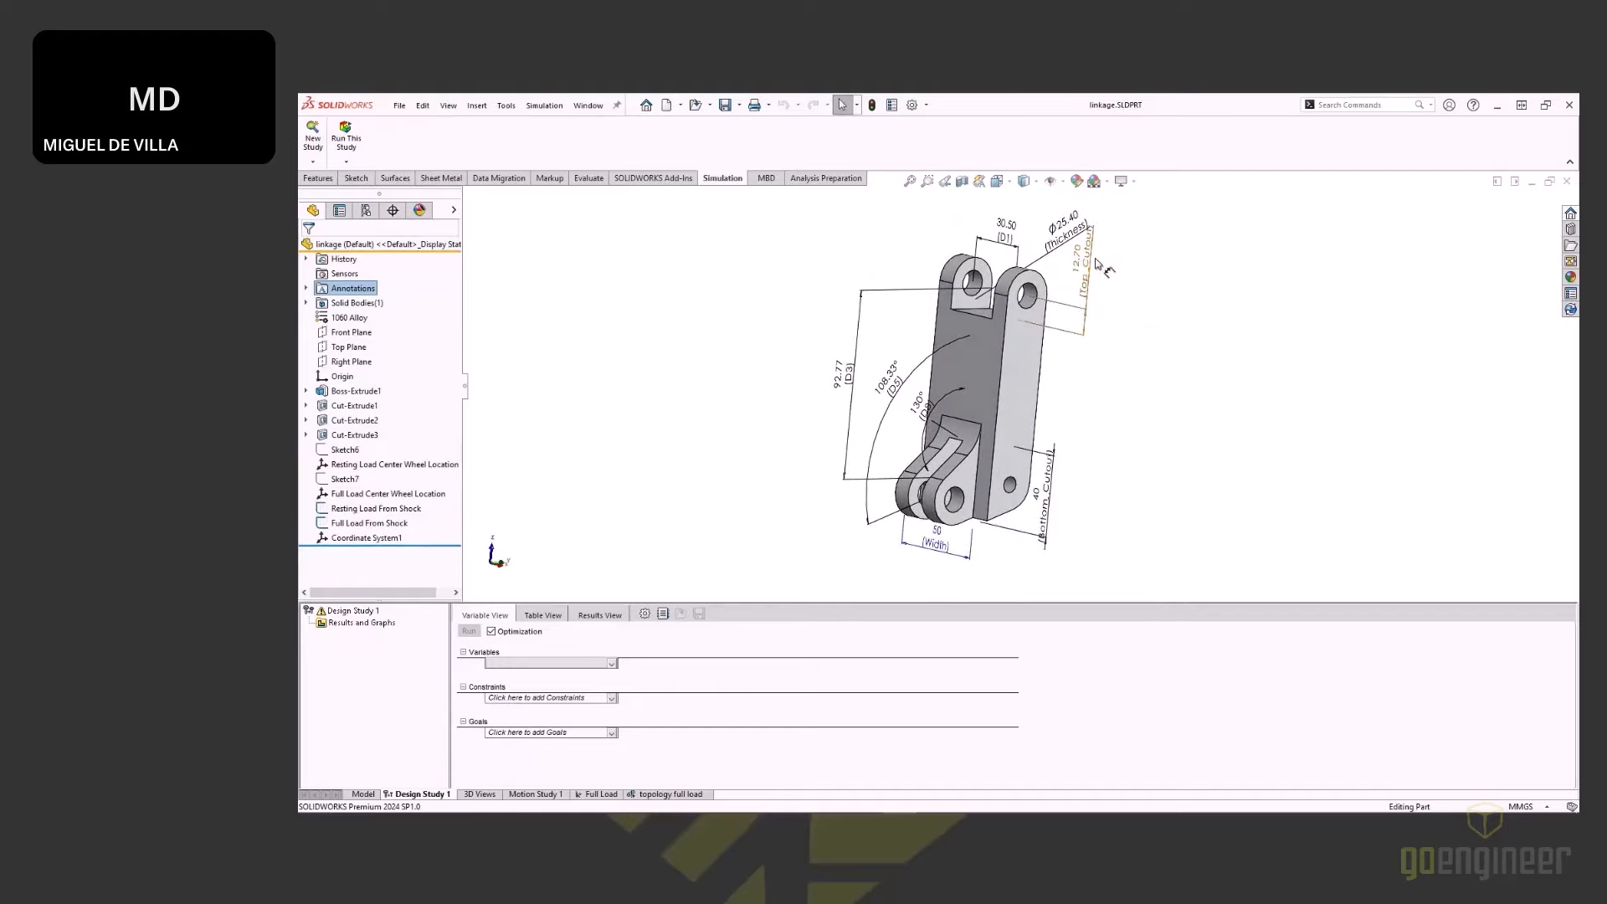
pyautogui.moveTo(1096, 262); pyautogui.dragTo(1146, 278)
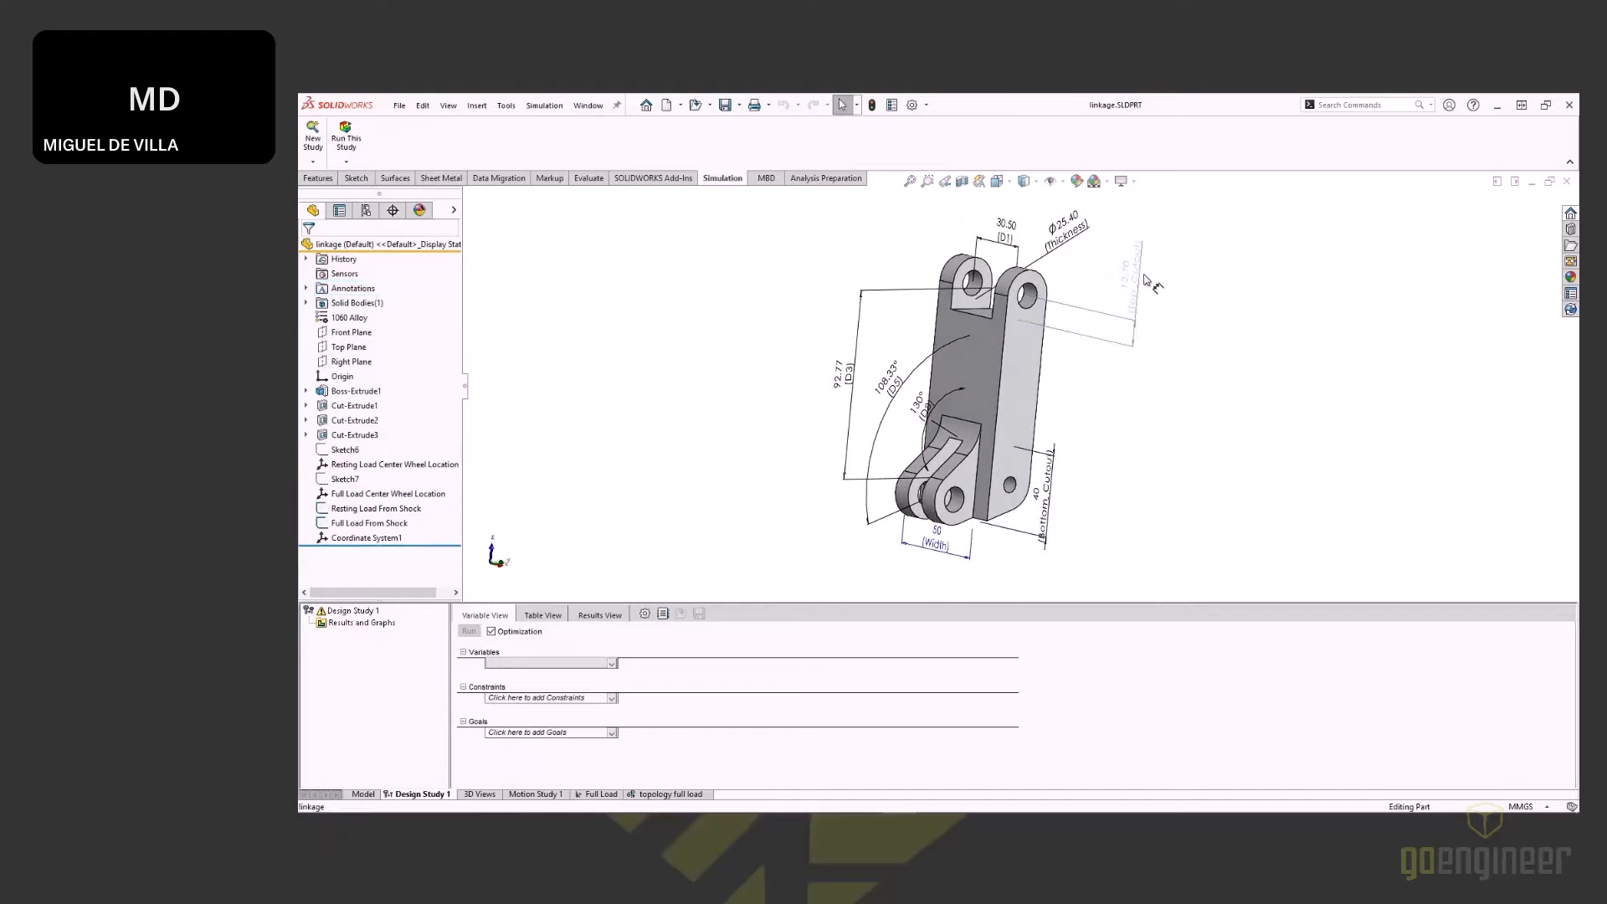
pyautogui.click(1073, 239)
pyautogui.moveTo(1073, 238)
pyautogui.mouseDown(button='middle')
pyautogui.moveTo(973, 299)
pyautogui.moveTo(892, 322)
pyautogui.moveTo(964, 320)
pyautogui.moveTo(912, 315)
pyautogui.mouseUp(button='middle')
pyautogui.moveTo(1013, 342); pyautogui.dragTo(1076, 251, button='middle')
pyautogui.click(1088, 272)
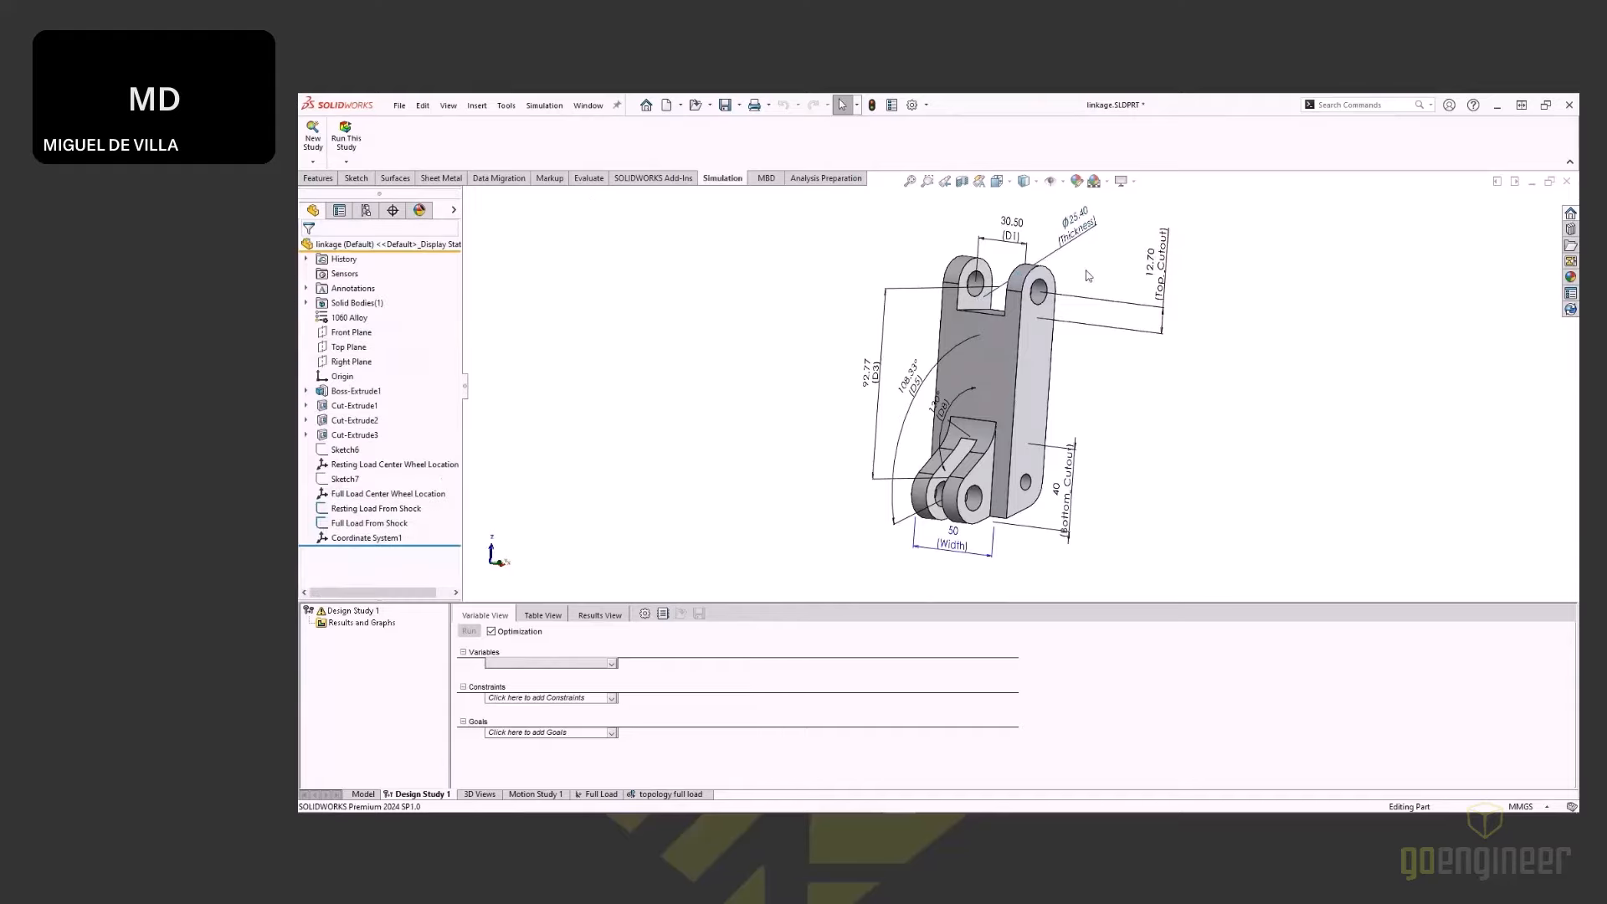
# Step: Examine the Top_Cutout, Bottom_Cutout and Width dimensions around the linkage's upper and lower cutouts
pyautogui.click(1164, 285)
pyautogui.scroll(-1, 1030, 302)
pyautogui.moveTo(1030, 304); pyautogui.dragTo(1068, 290, button='middle')
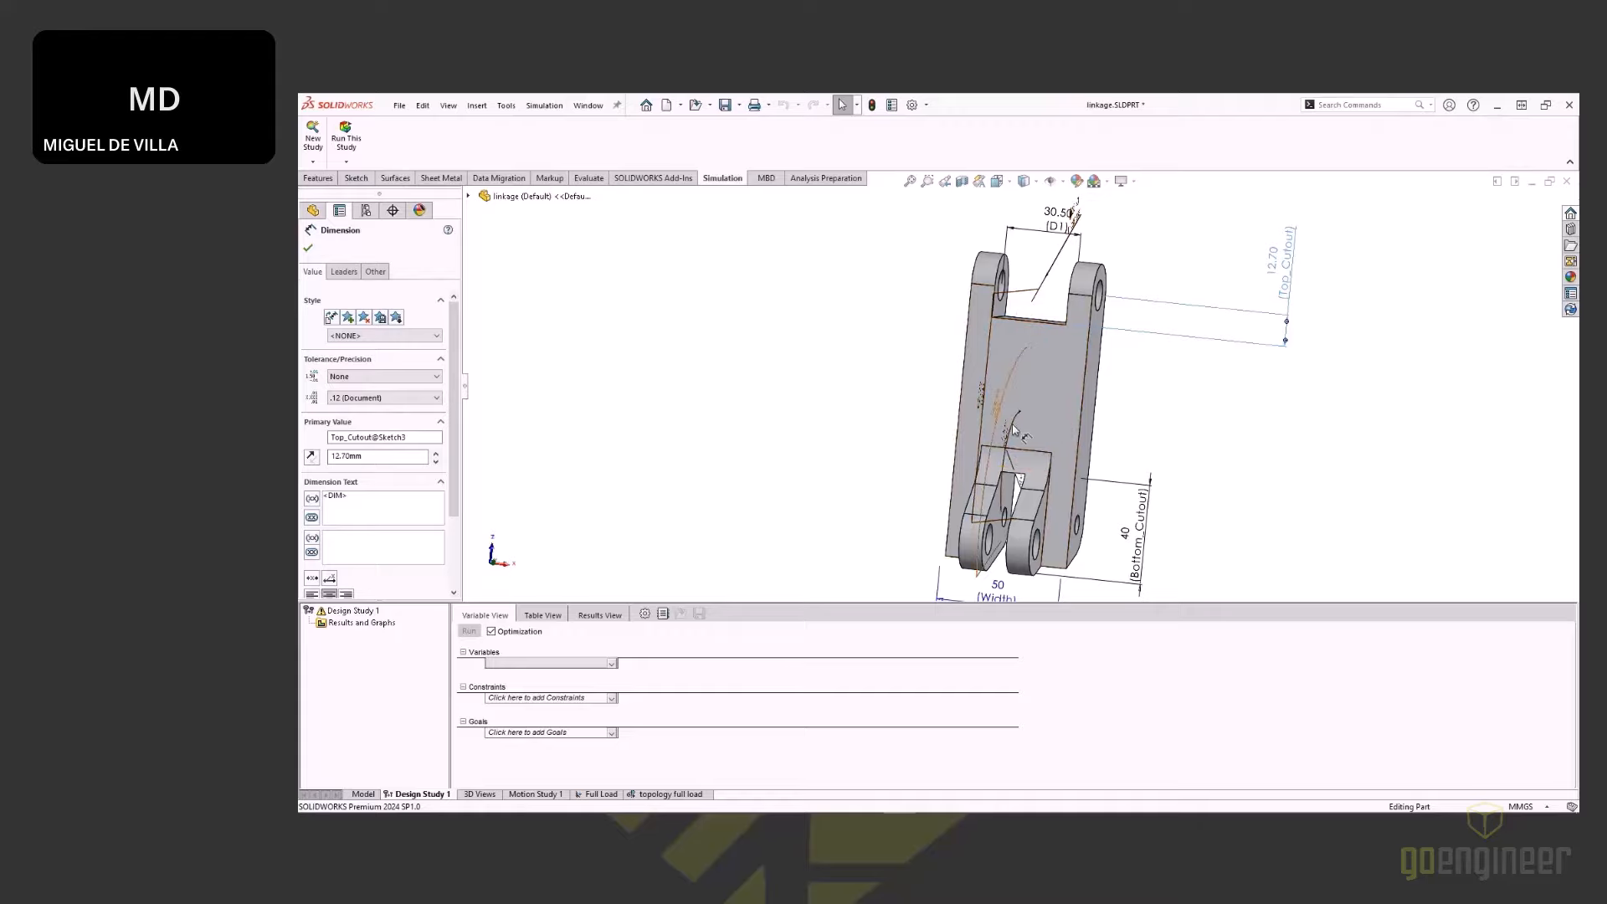
pyautogui.moveTo(1028, 433); pyautogui.dragTo(1110, 462, button='middle')
pyautogui.scroll(-5, 1110, 463)
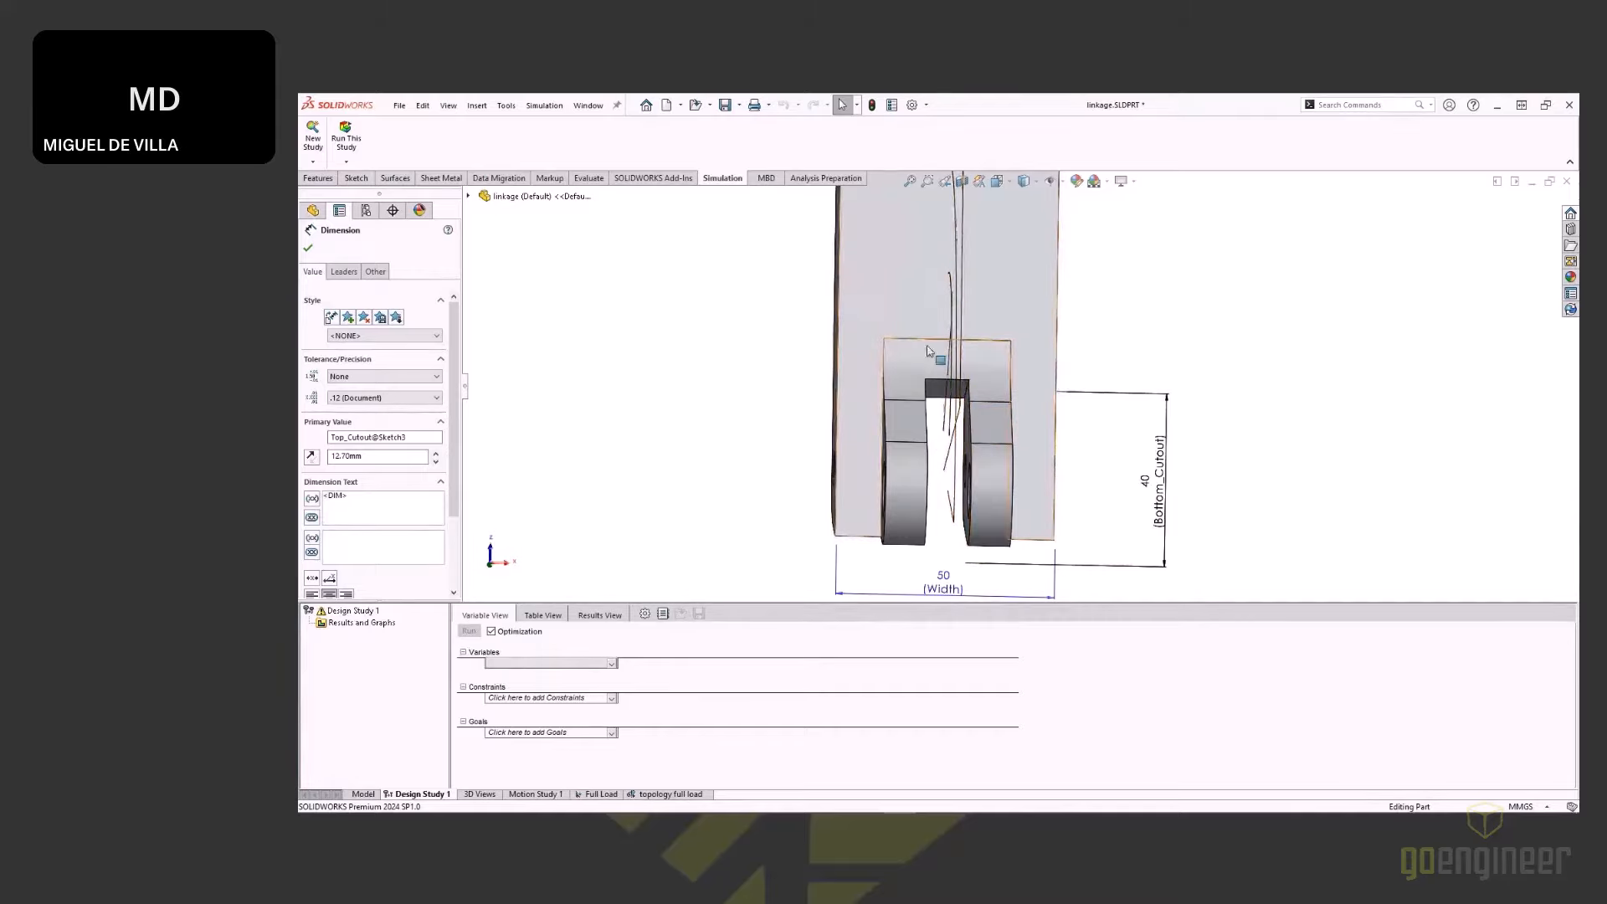
pyautogui.moveTo(1222, 348); pyautogui.dragTo(977, 517, button='middle')
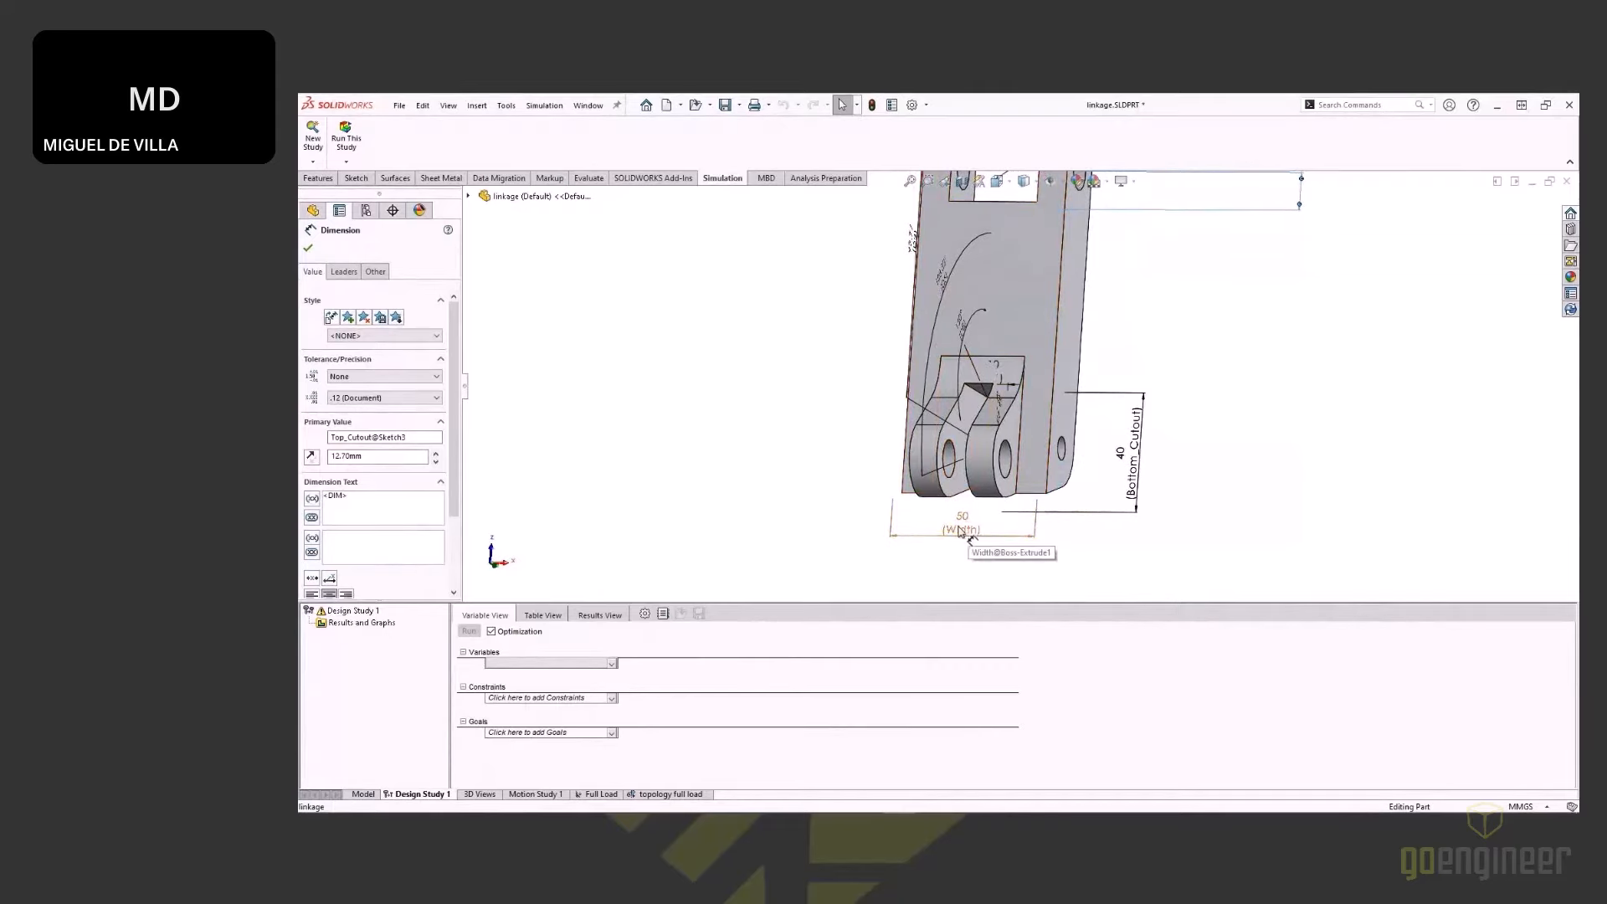
pyautogui.scroll(2, 1234, 317)
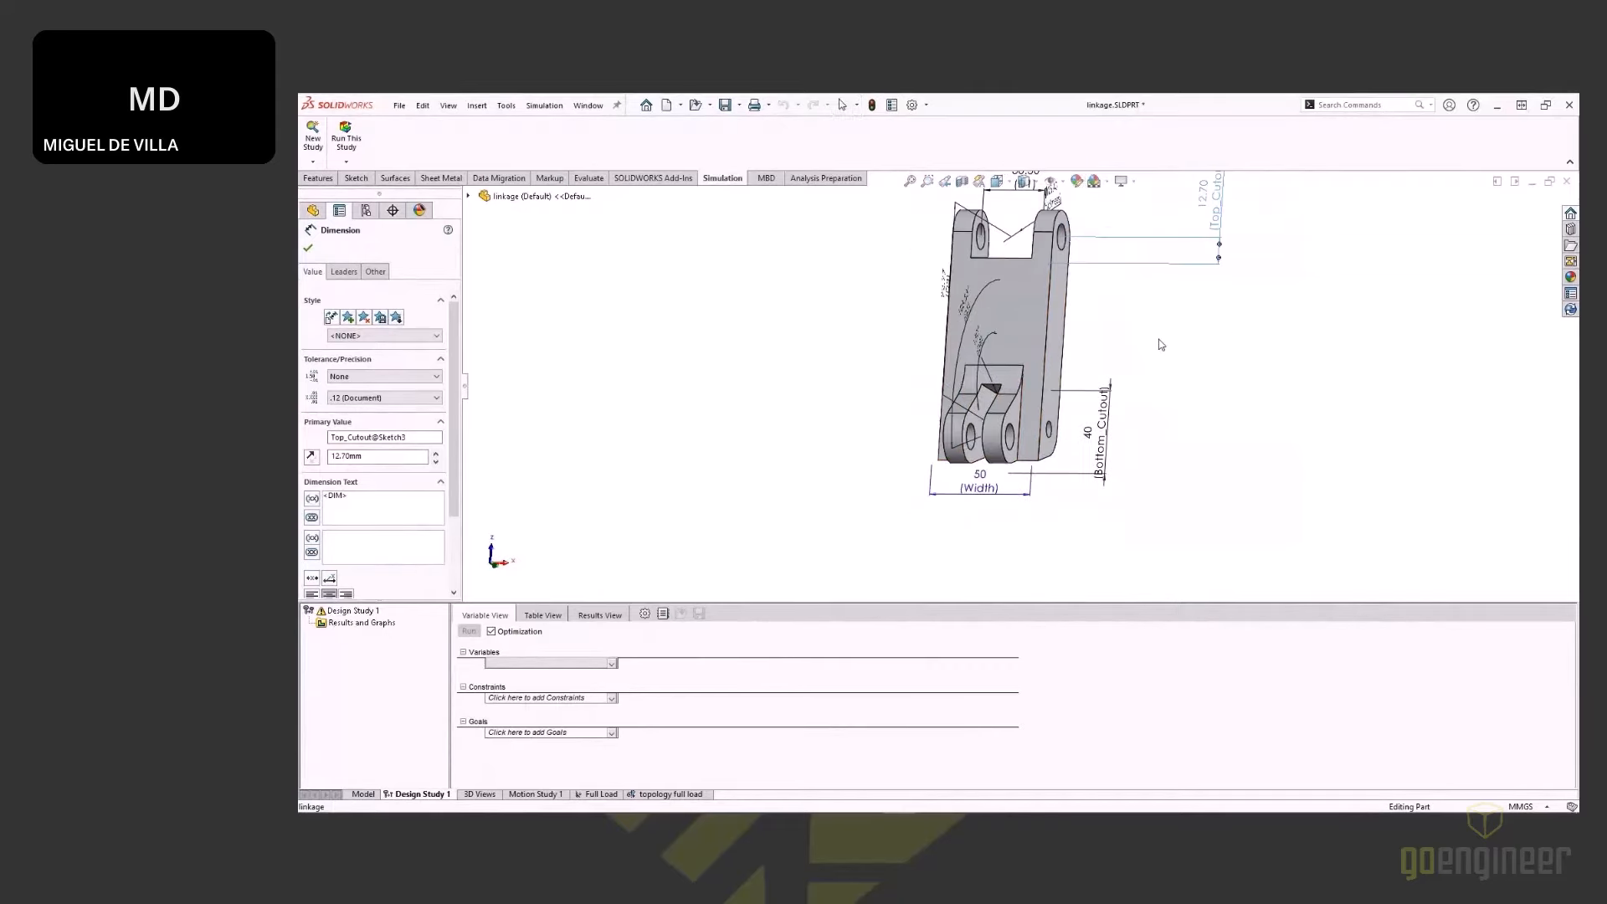
pyautogui.moveTo(1161, 341); pyautogui.dragTo(1139, 365, button='middle')
pyautogui.scroll(2, 1138, 370)
pyautogui.scroll(-2, 1081, 293)
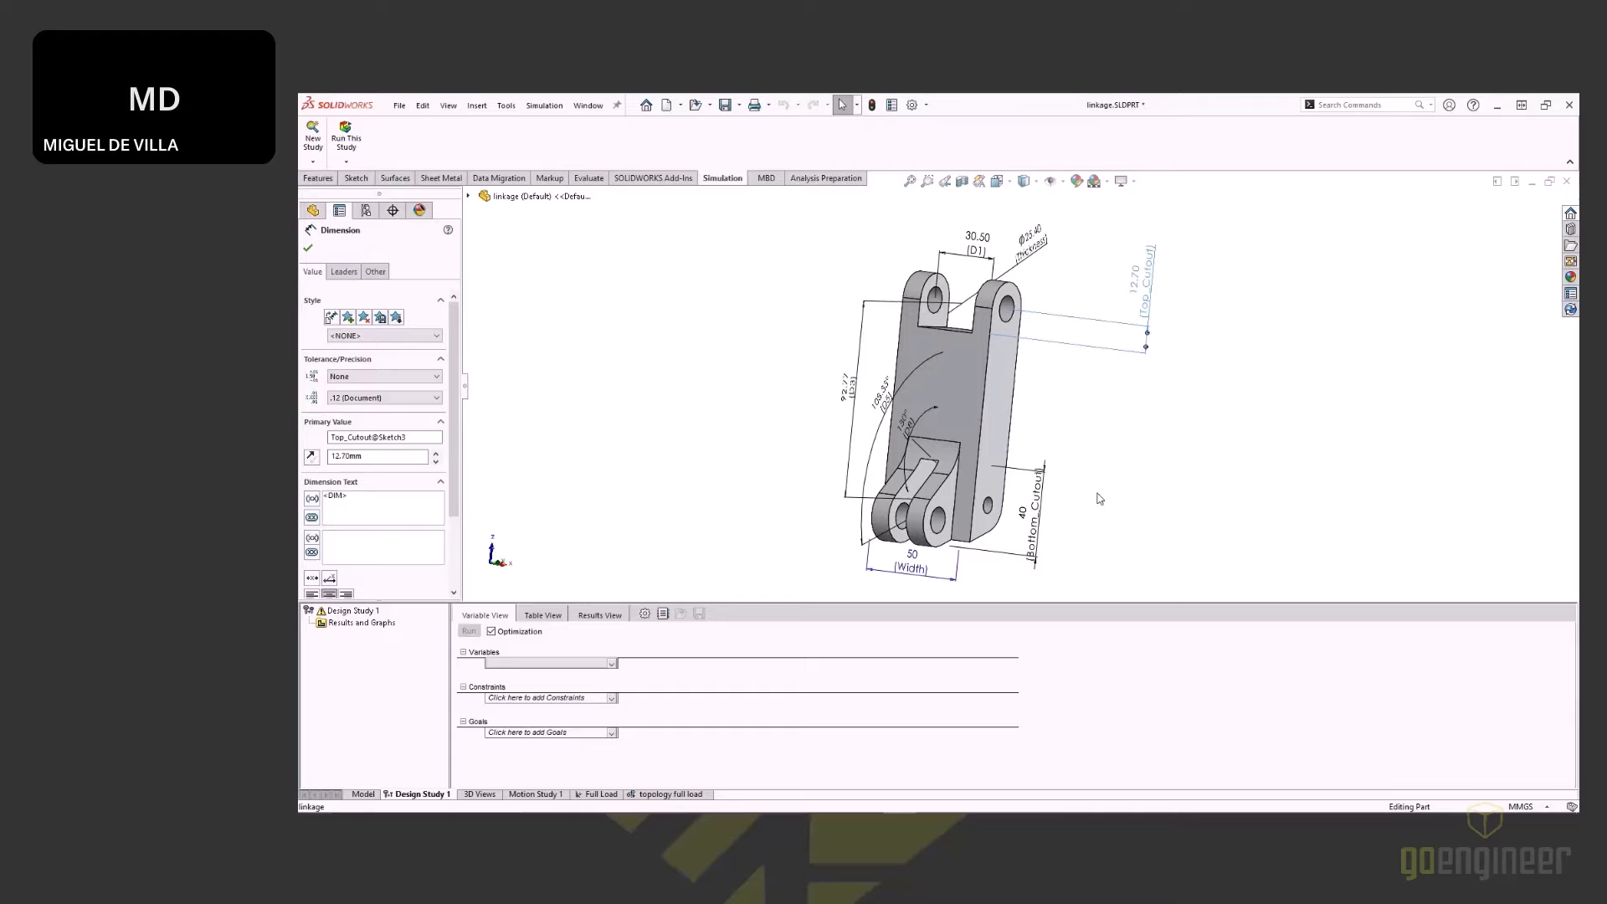
pyautogui.press('Escape')
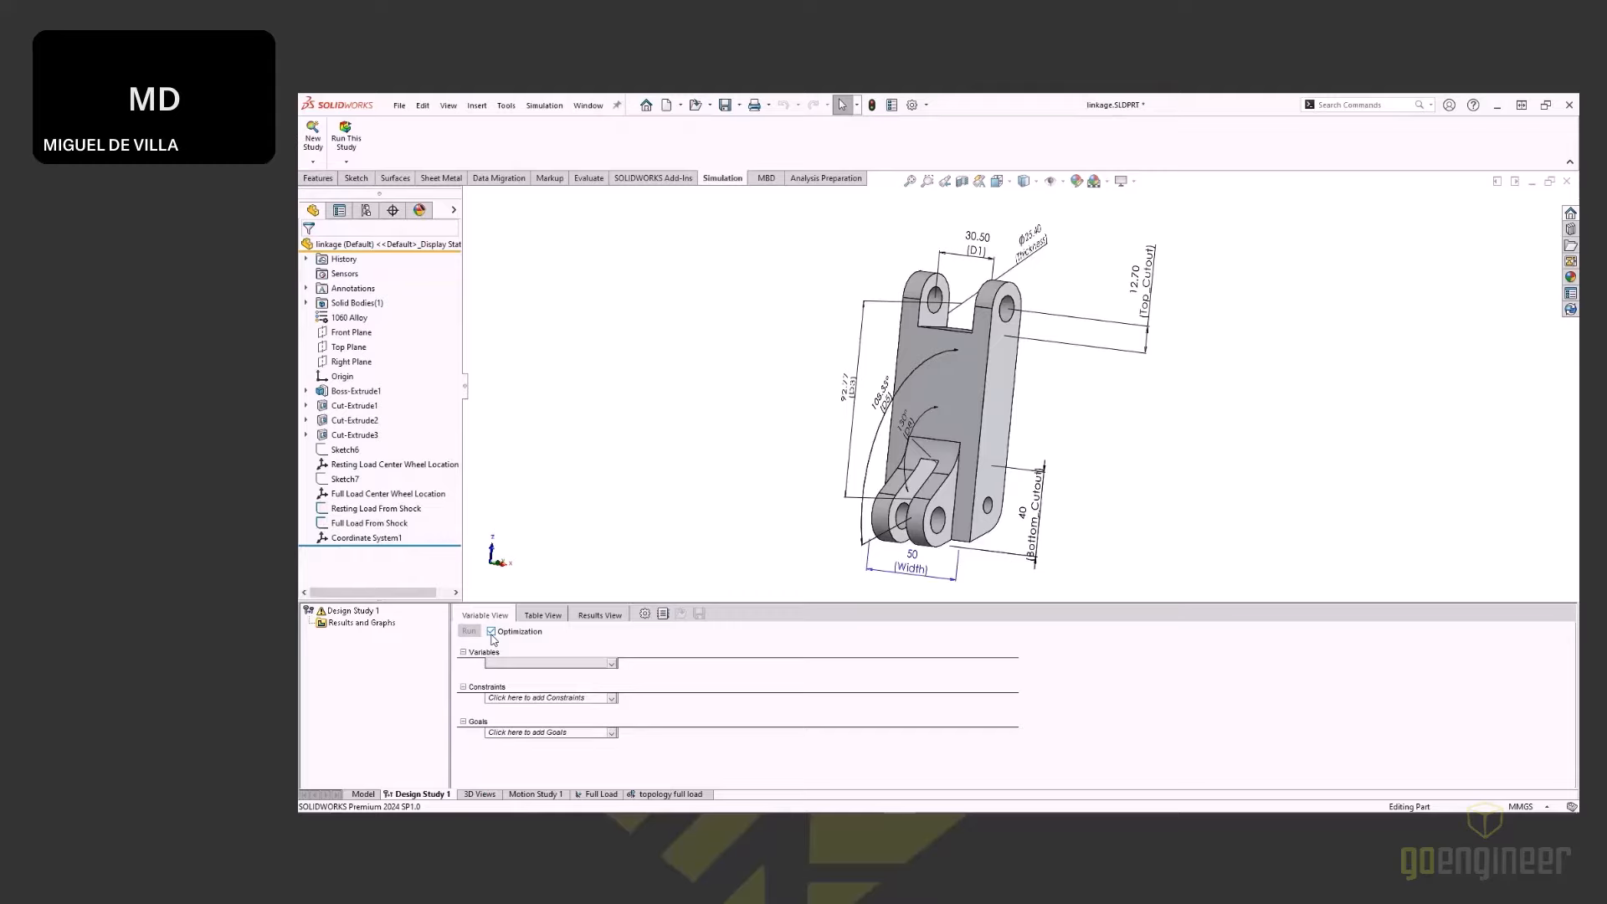
# Step: Add a study parameter named Top Cutout linked to the Top_Cutout model dimension
pyautogui.click(520, 667)
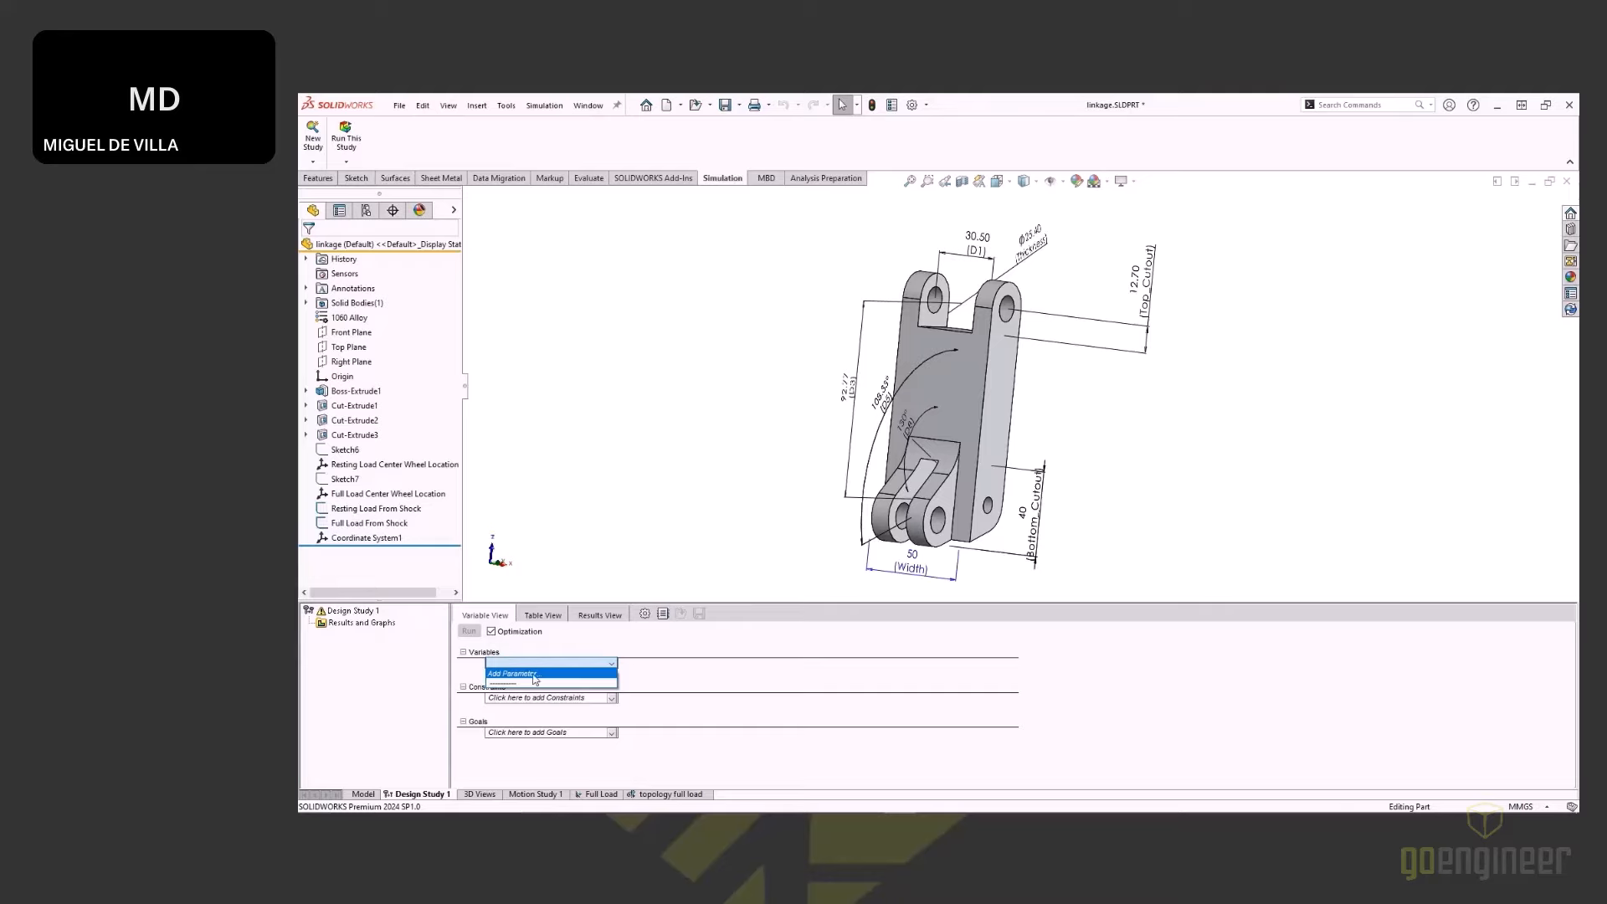
pyautogui.click(534, 675)
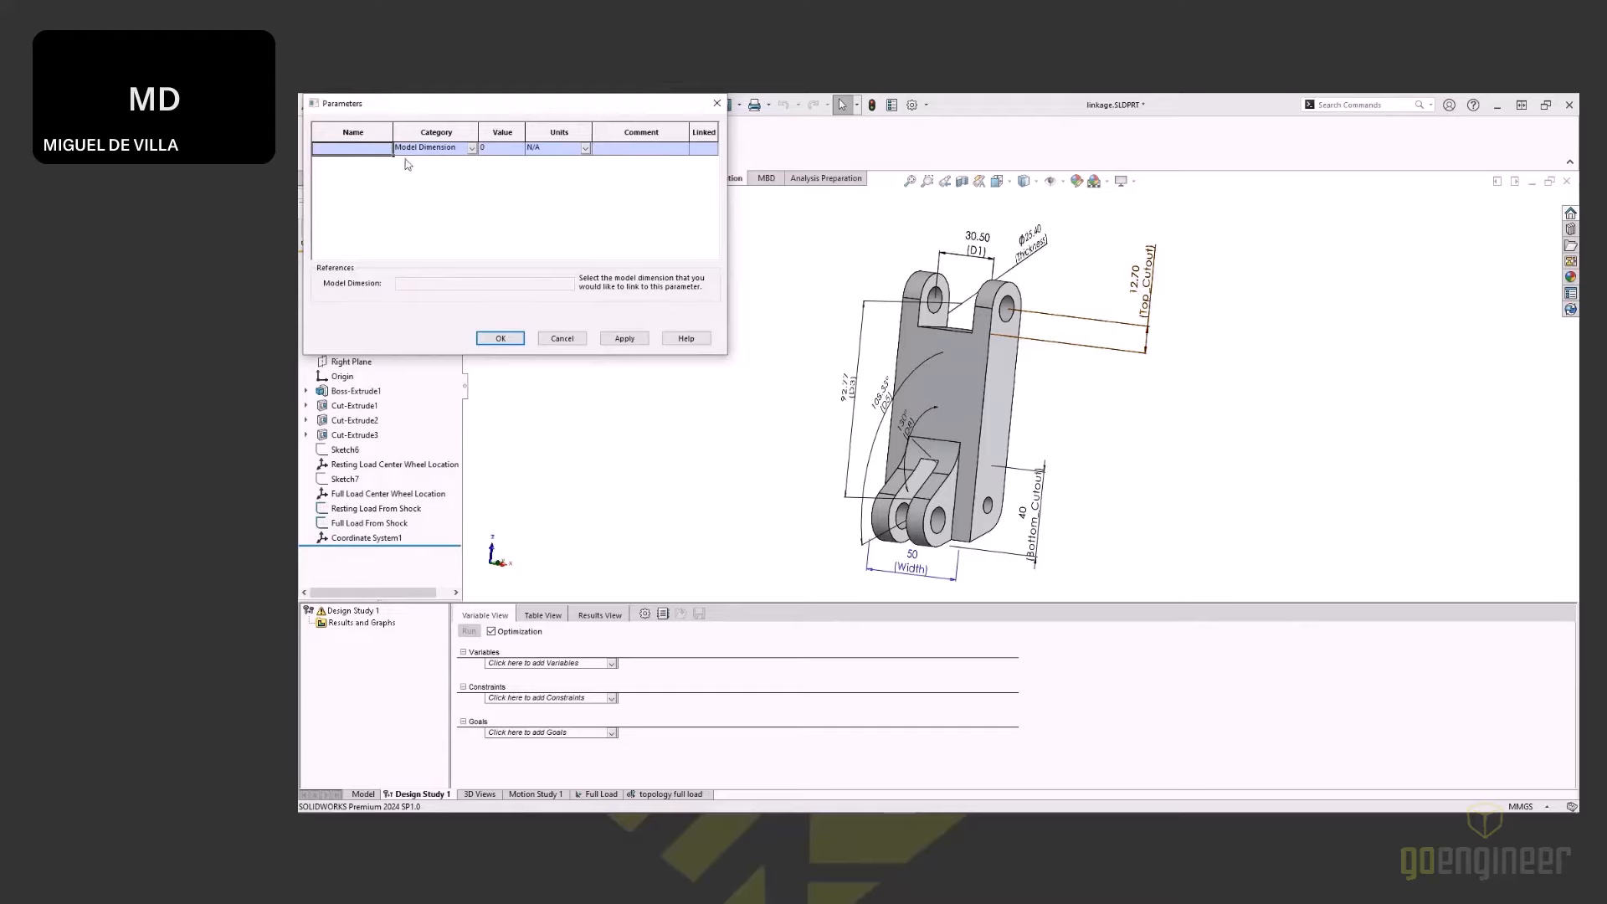
pyautogui.click(352, 147)
pyautogui.click(1153, 293)
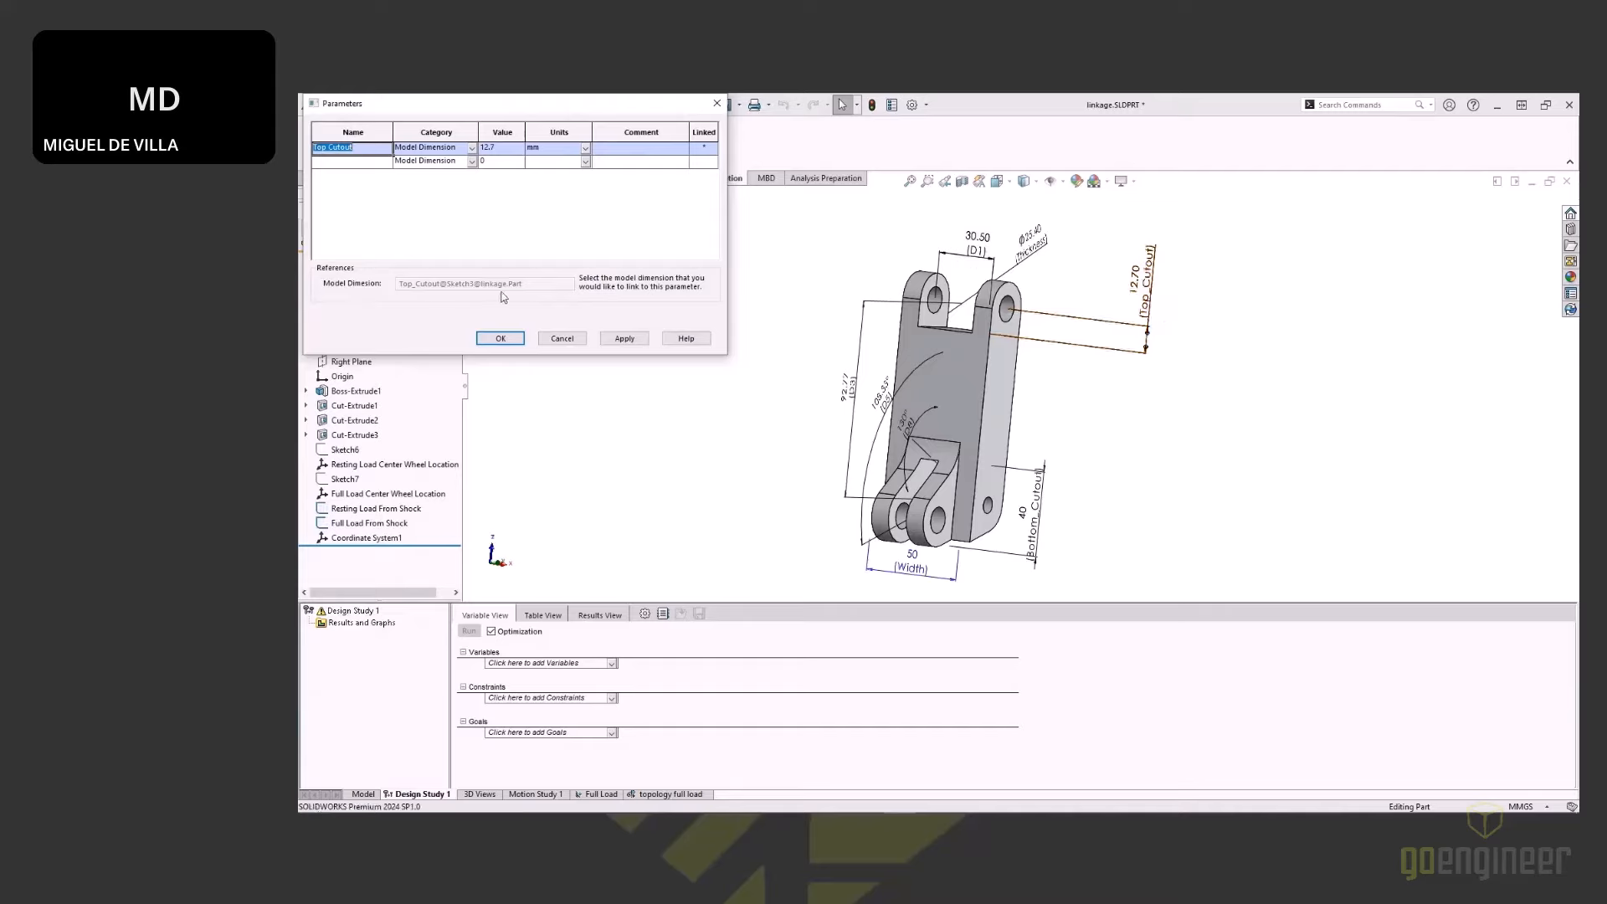
# Step: Add the parameters Bottom Cutout and Thickness, each linked to its matching model dimension
pyautogui.click(341, 161)
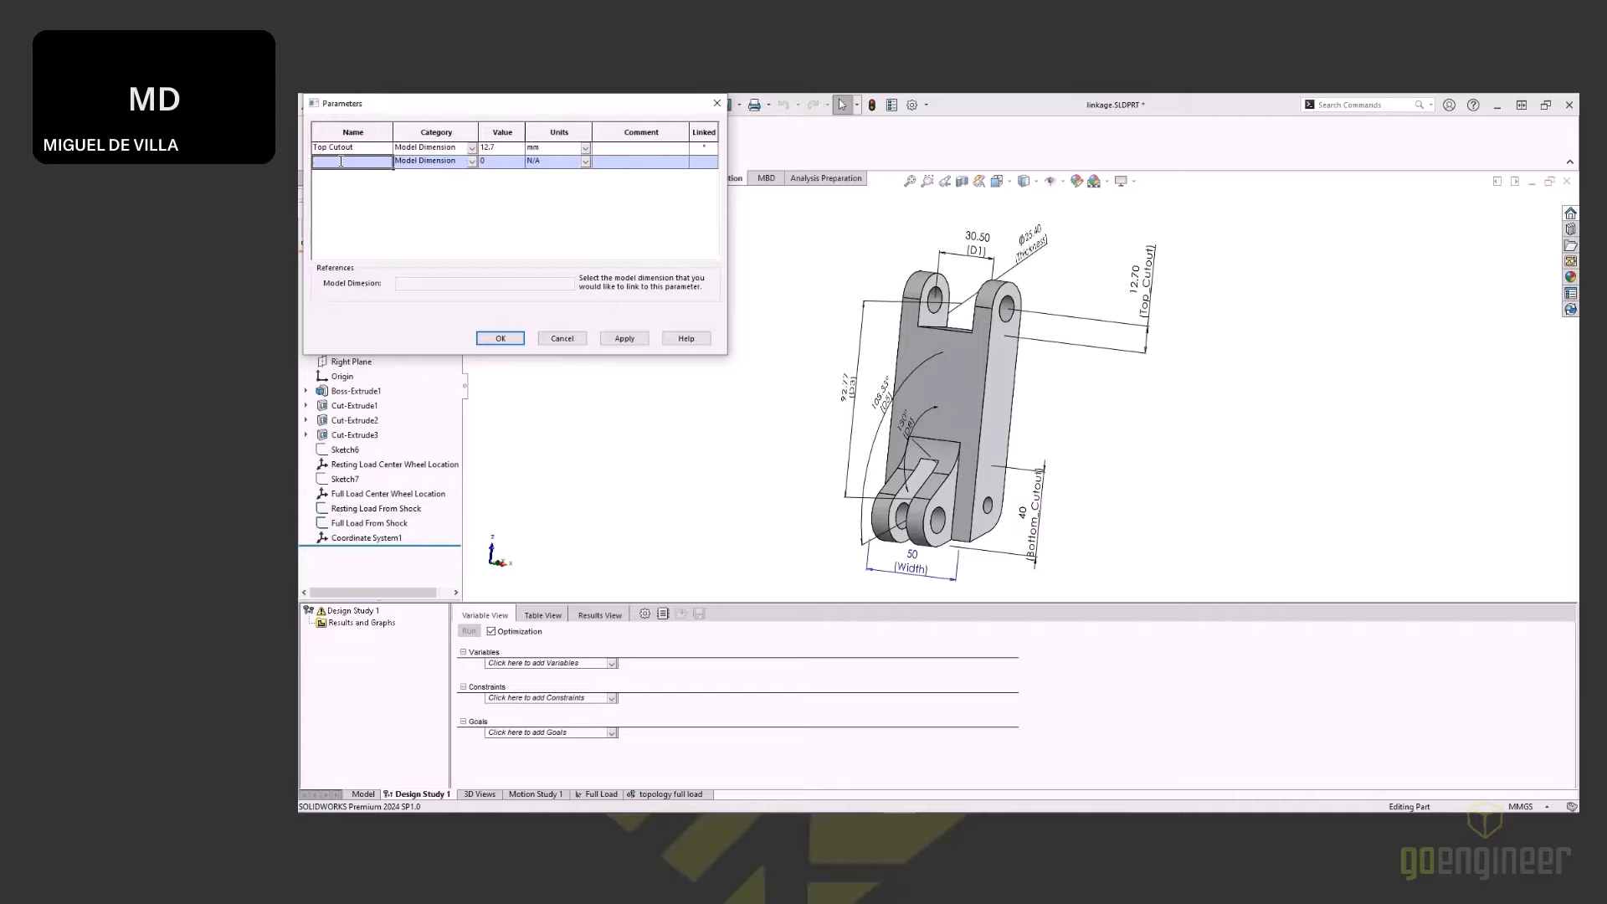
pyautogui.write('Bottom Cutout')
pyautogui.click(1035, 535)
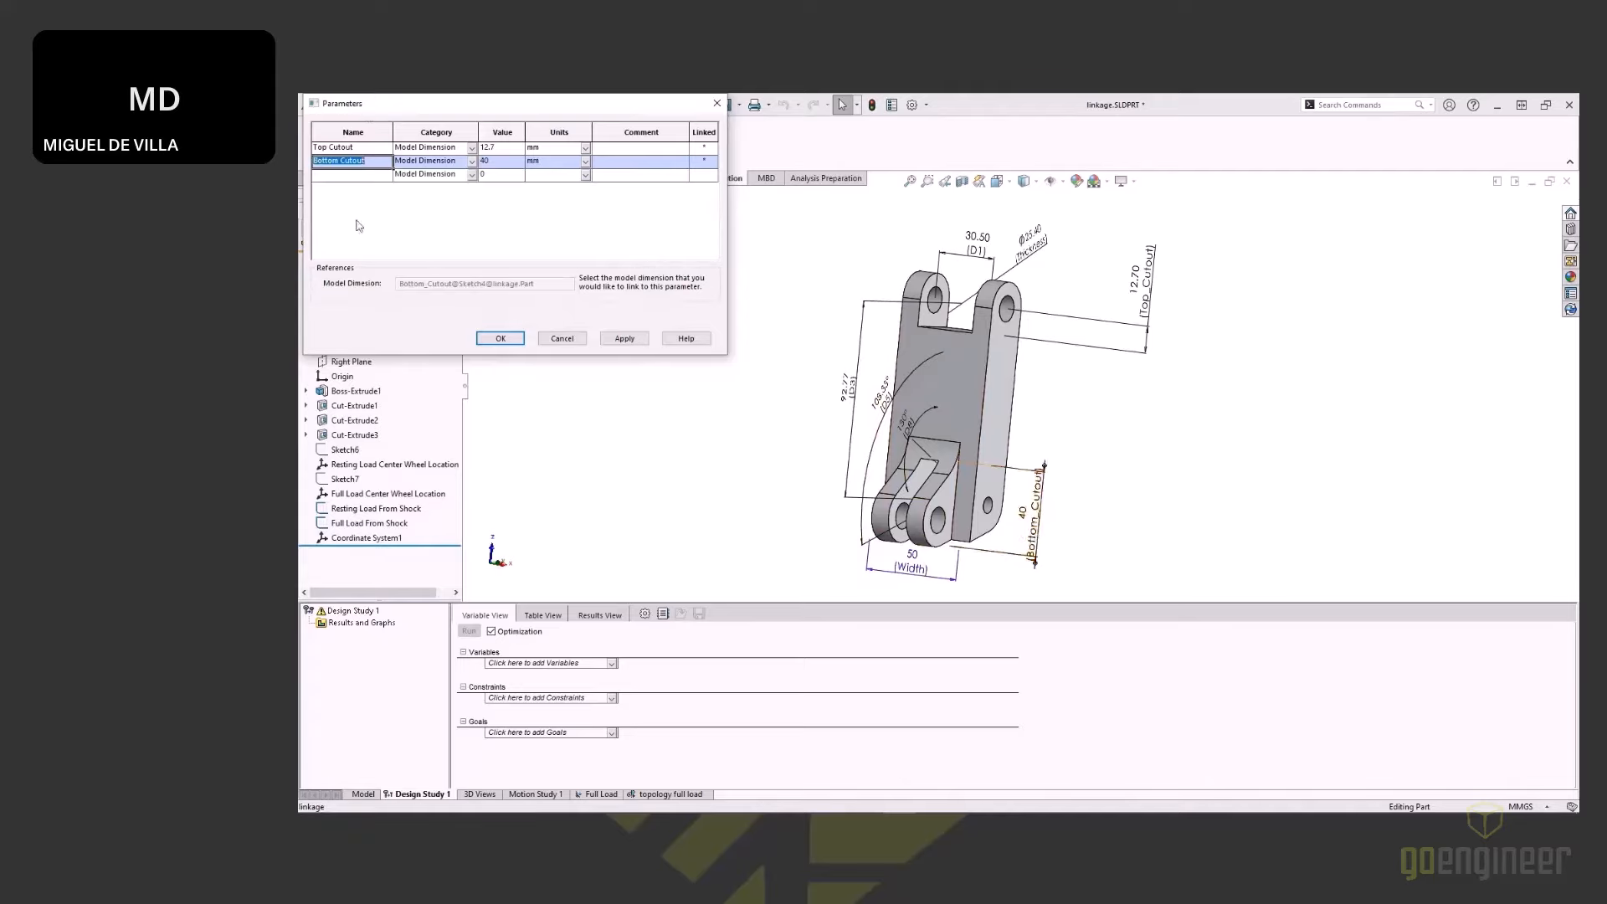
pyautogui.click(334, 177)
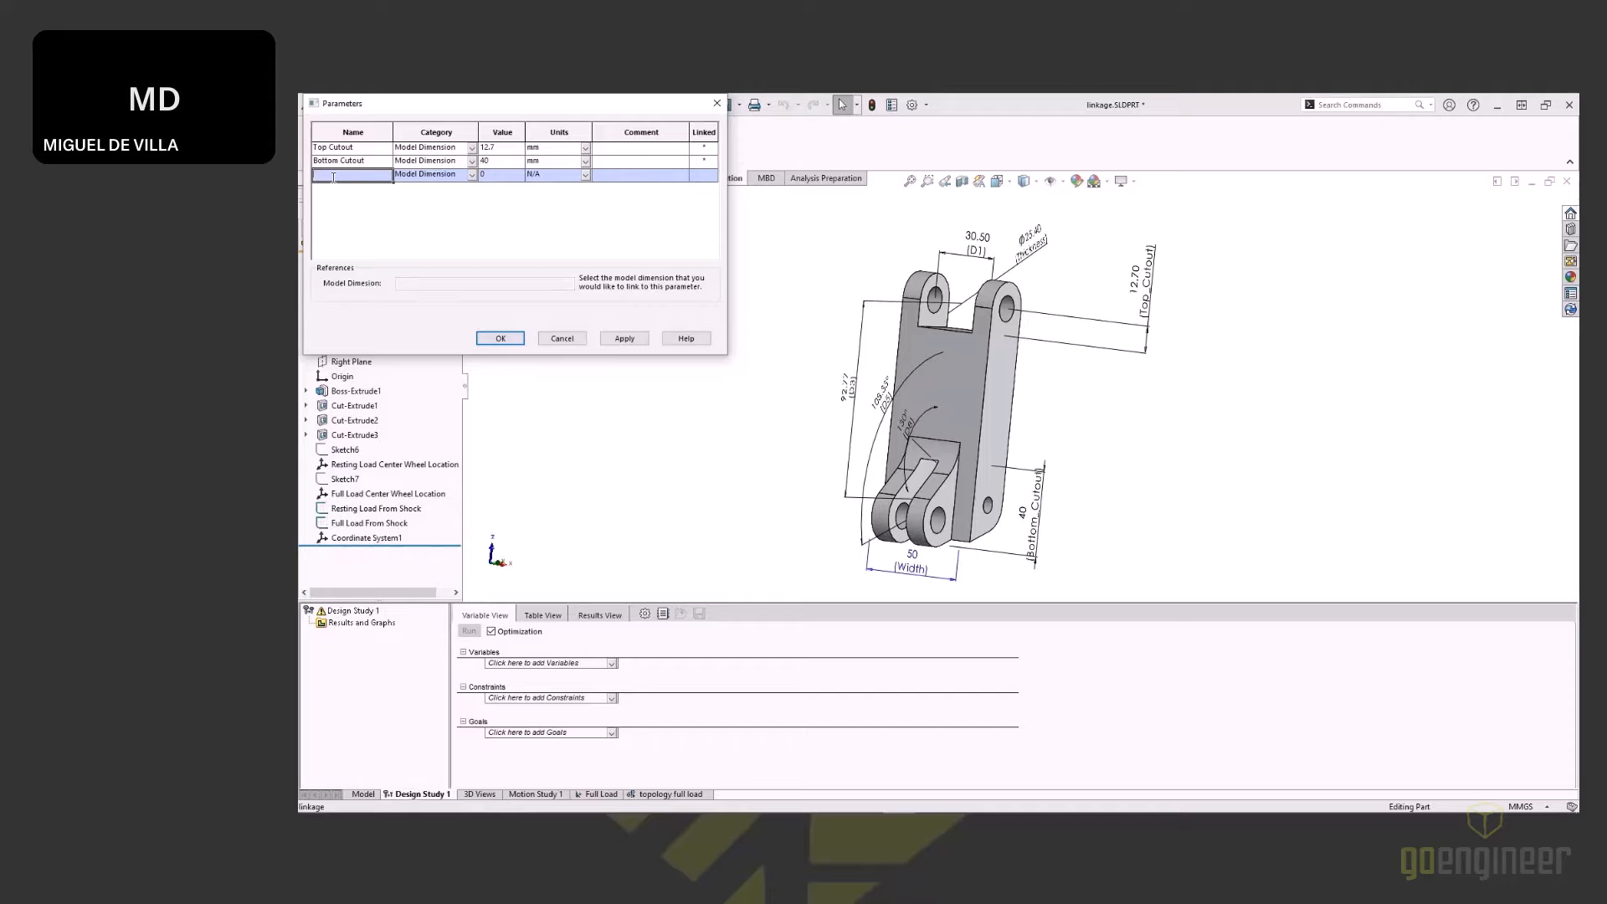
pyautogui.write('Thickness')
pyautogui.click(1023, 247)
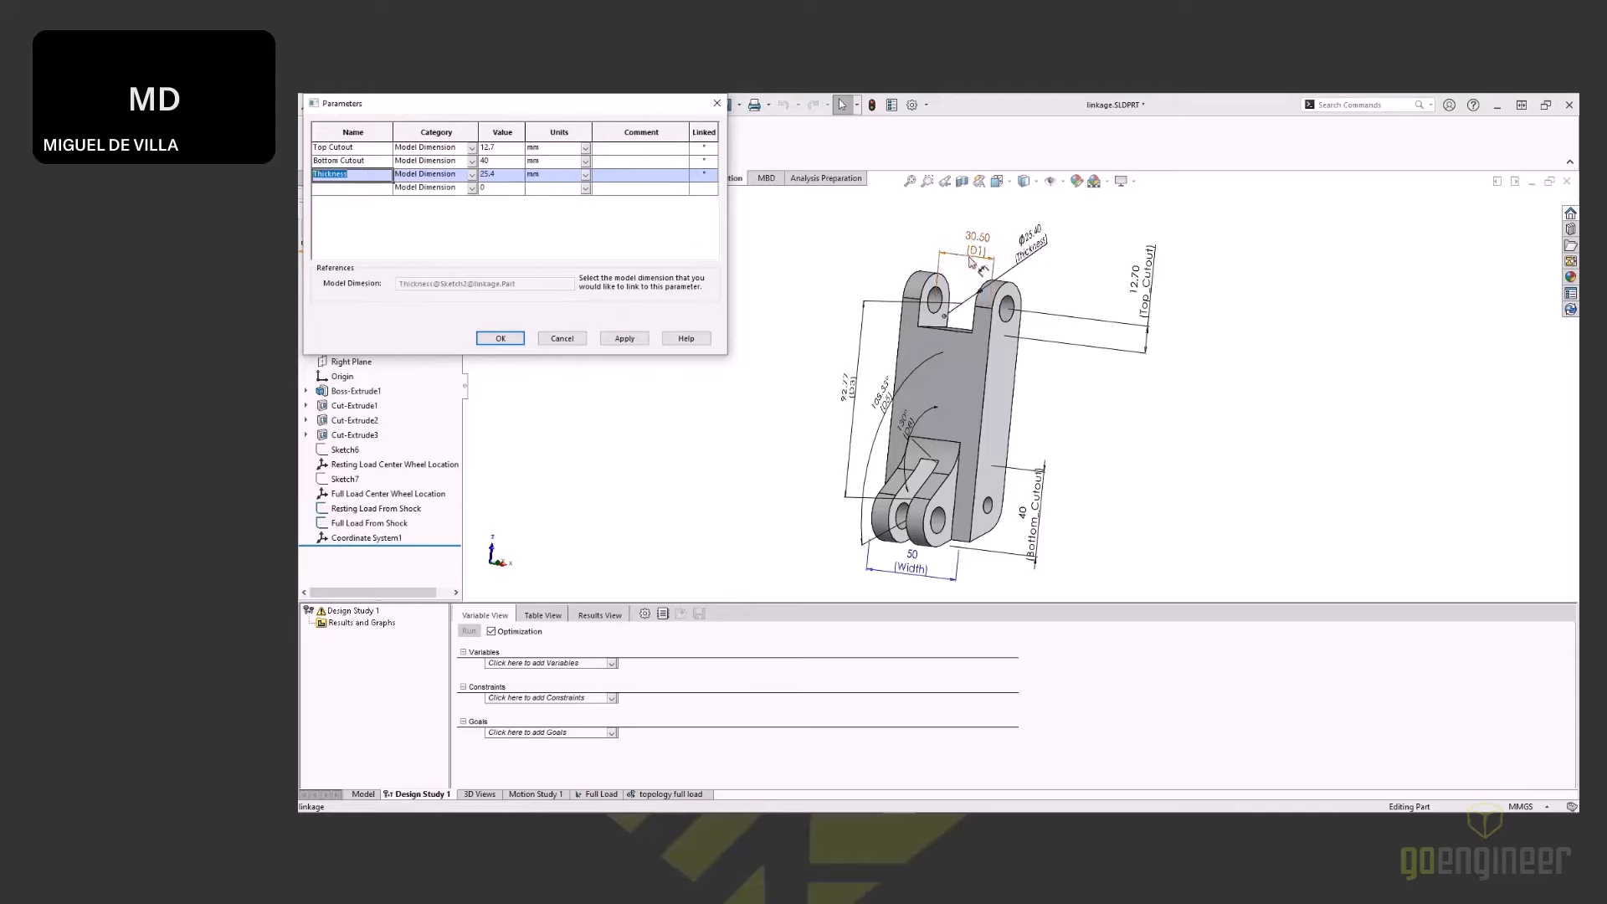
# Step: Add a parameter named Width linked to the Width dimension of the boss extrude, and accept the parameter list
pyautogui.click(371, 189)
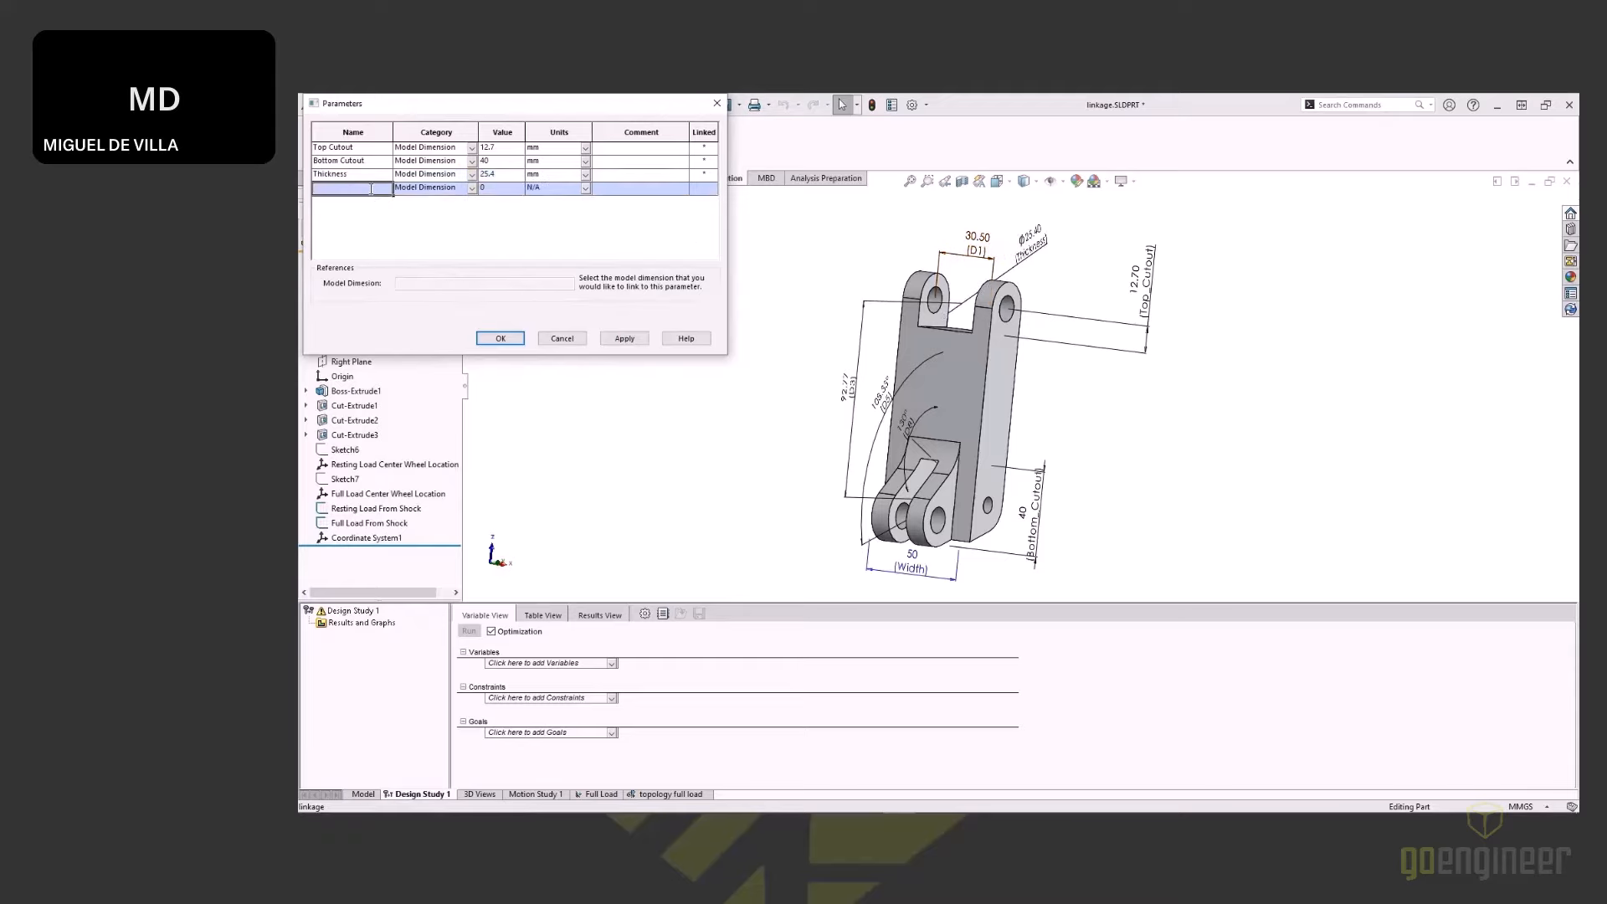
pyautogui.write('Width')
pyautogui.click(912, 555)
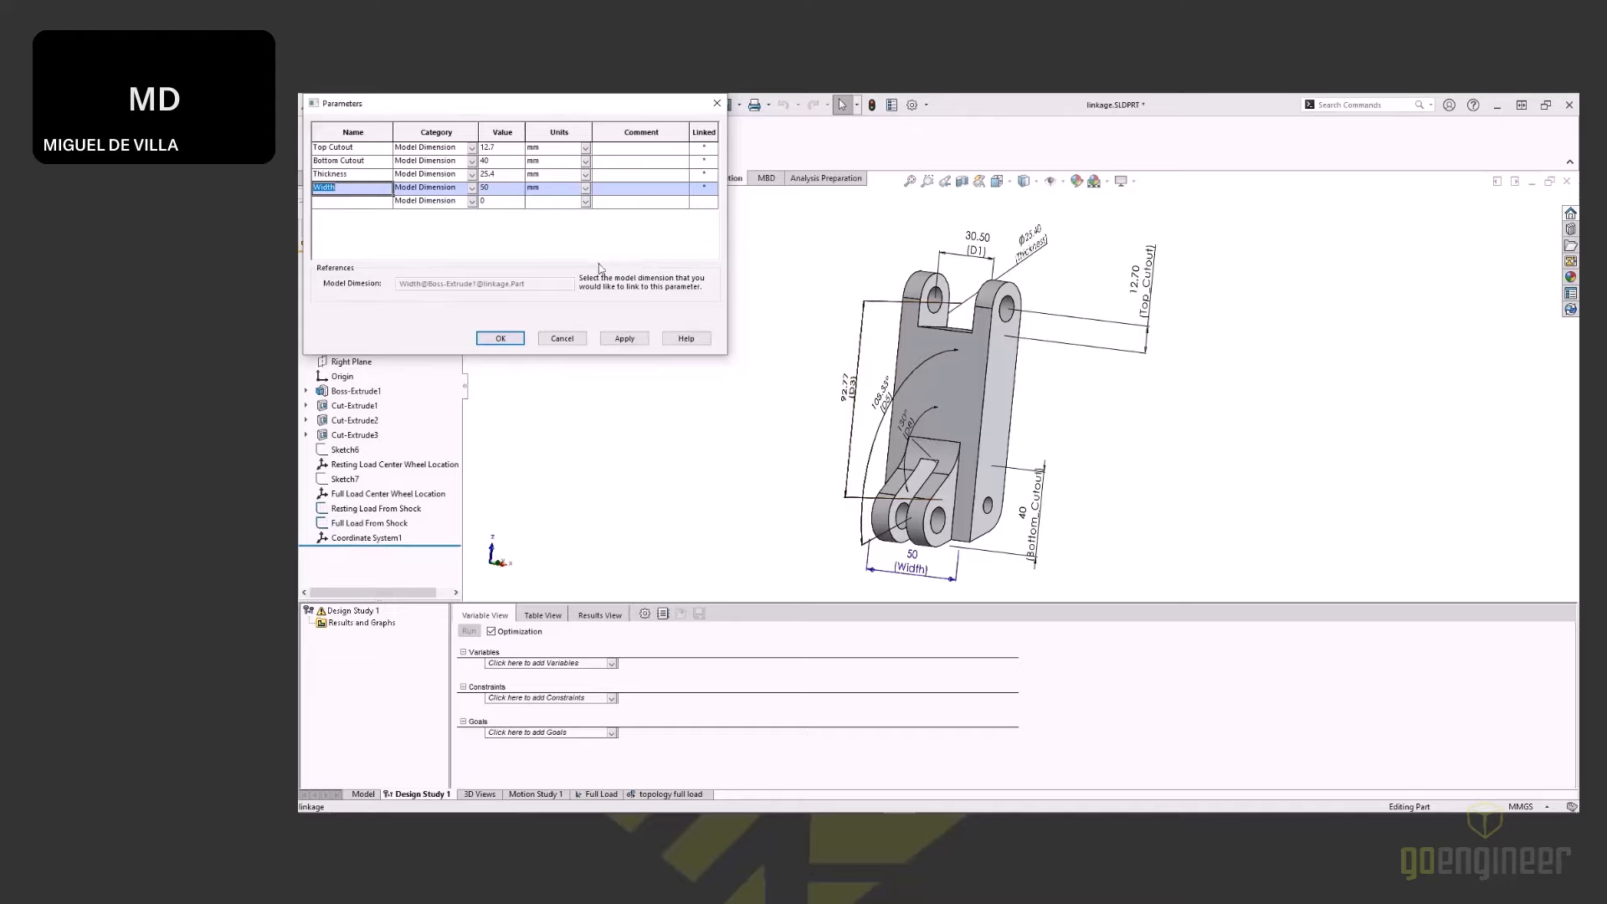
pyautogui.click(635, 339)
pyautogui.click(499, 339)
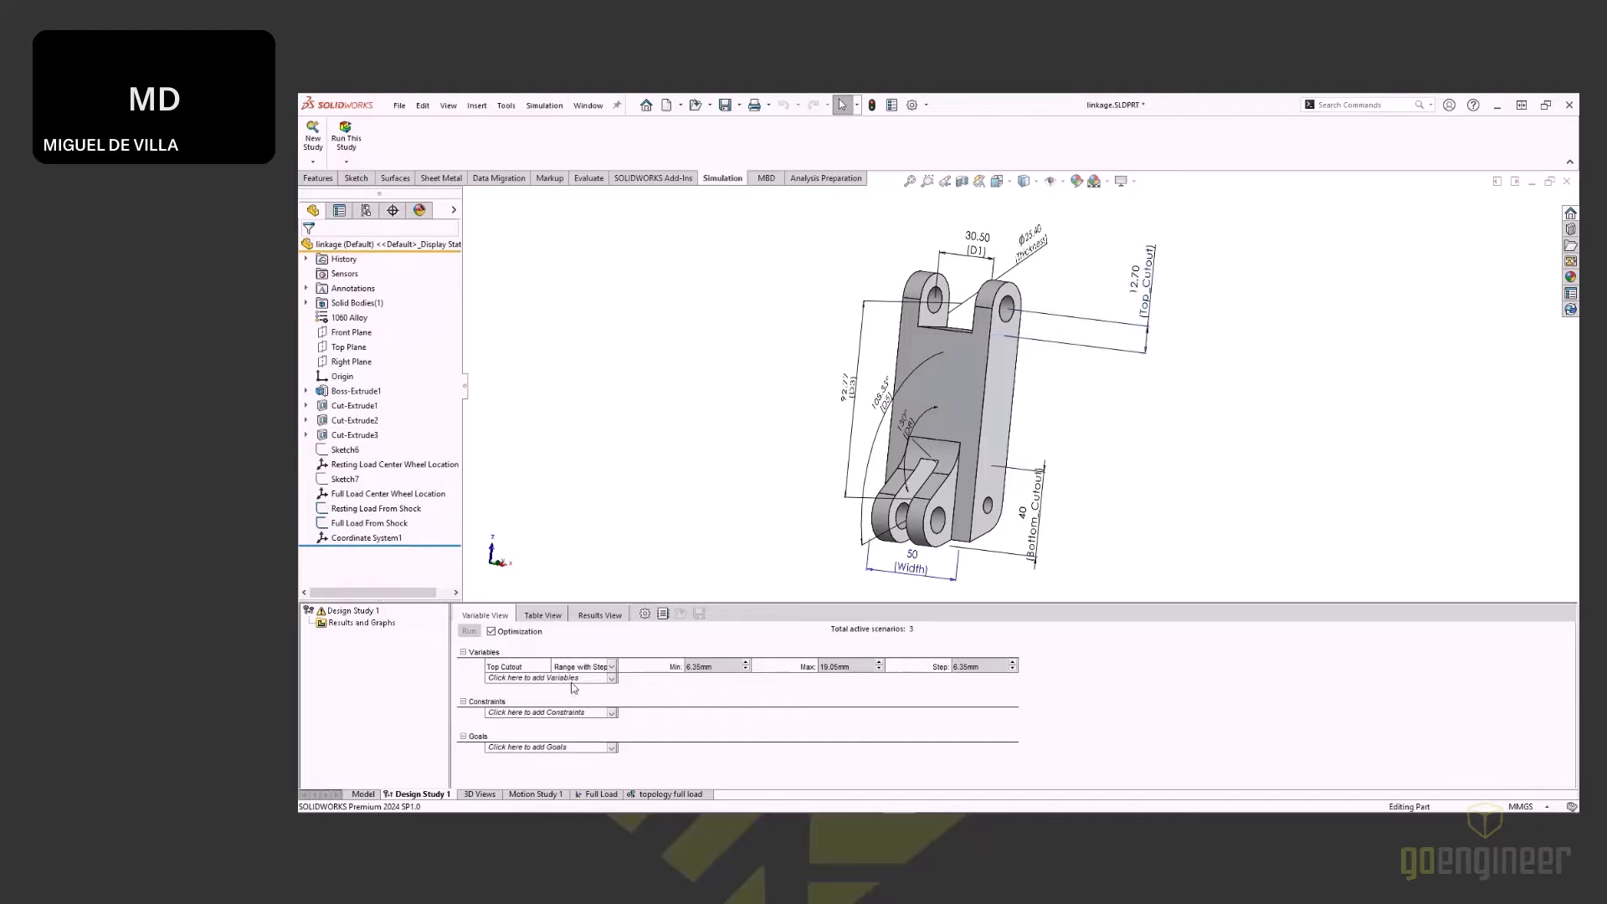
# Step: Add Bottom Cutout, Thickness and Width as variables of the design study
pyautogui.click(569, 679)
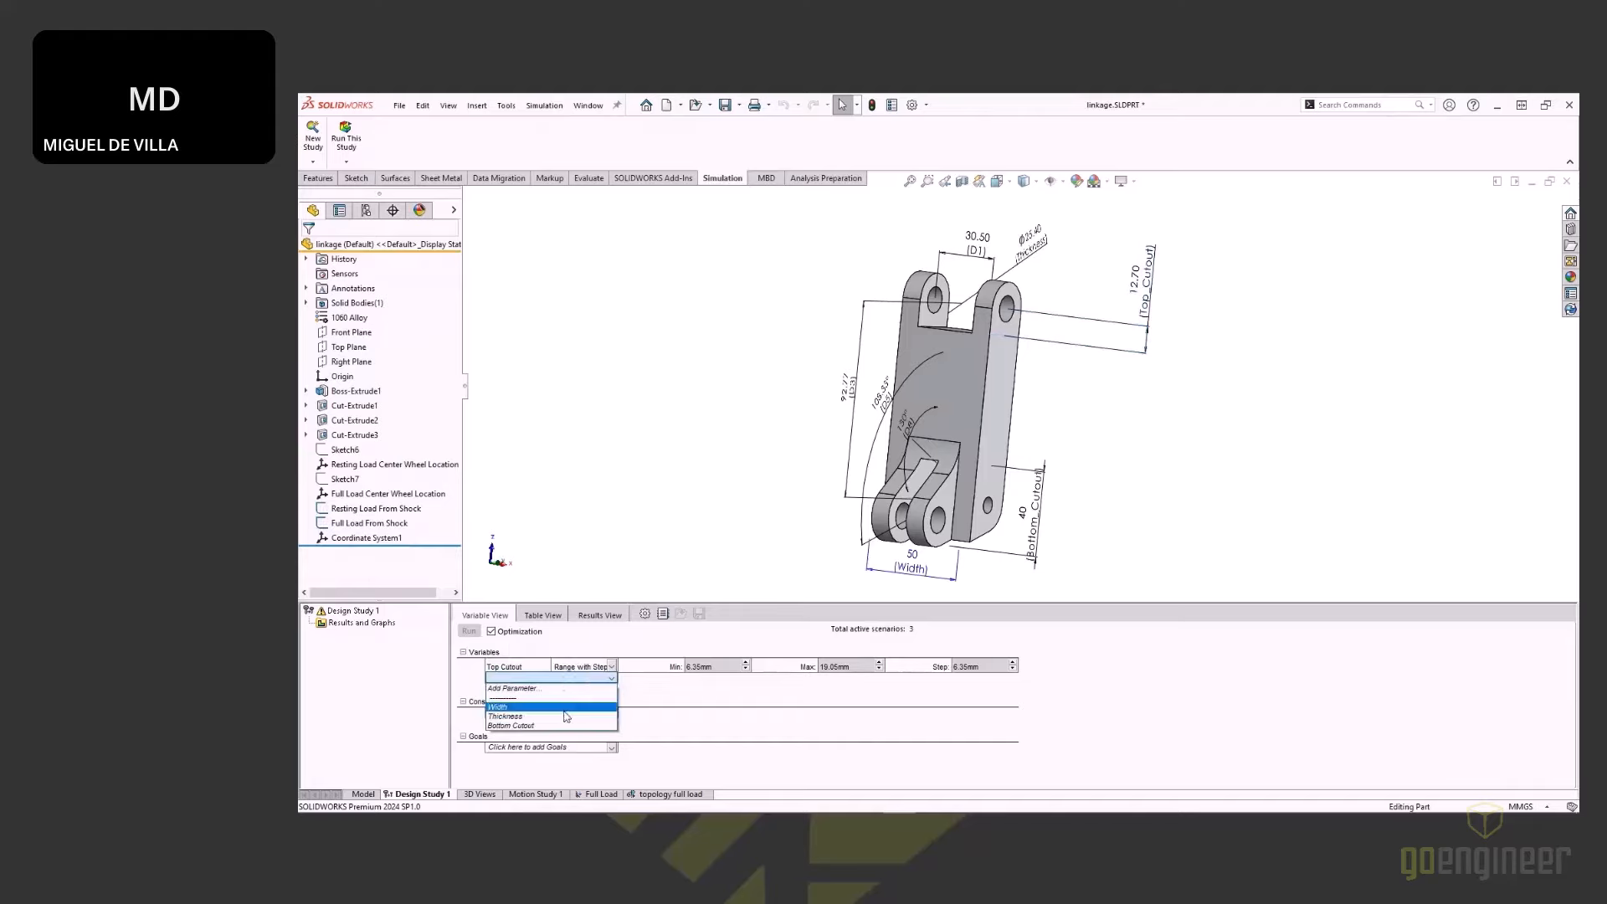
pyautogui.click(566, 725)
pyautogui.click(546, 693)
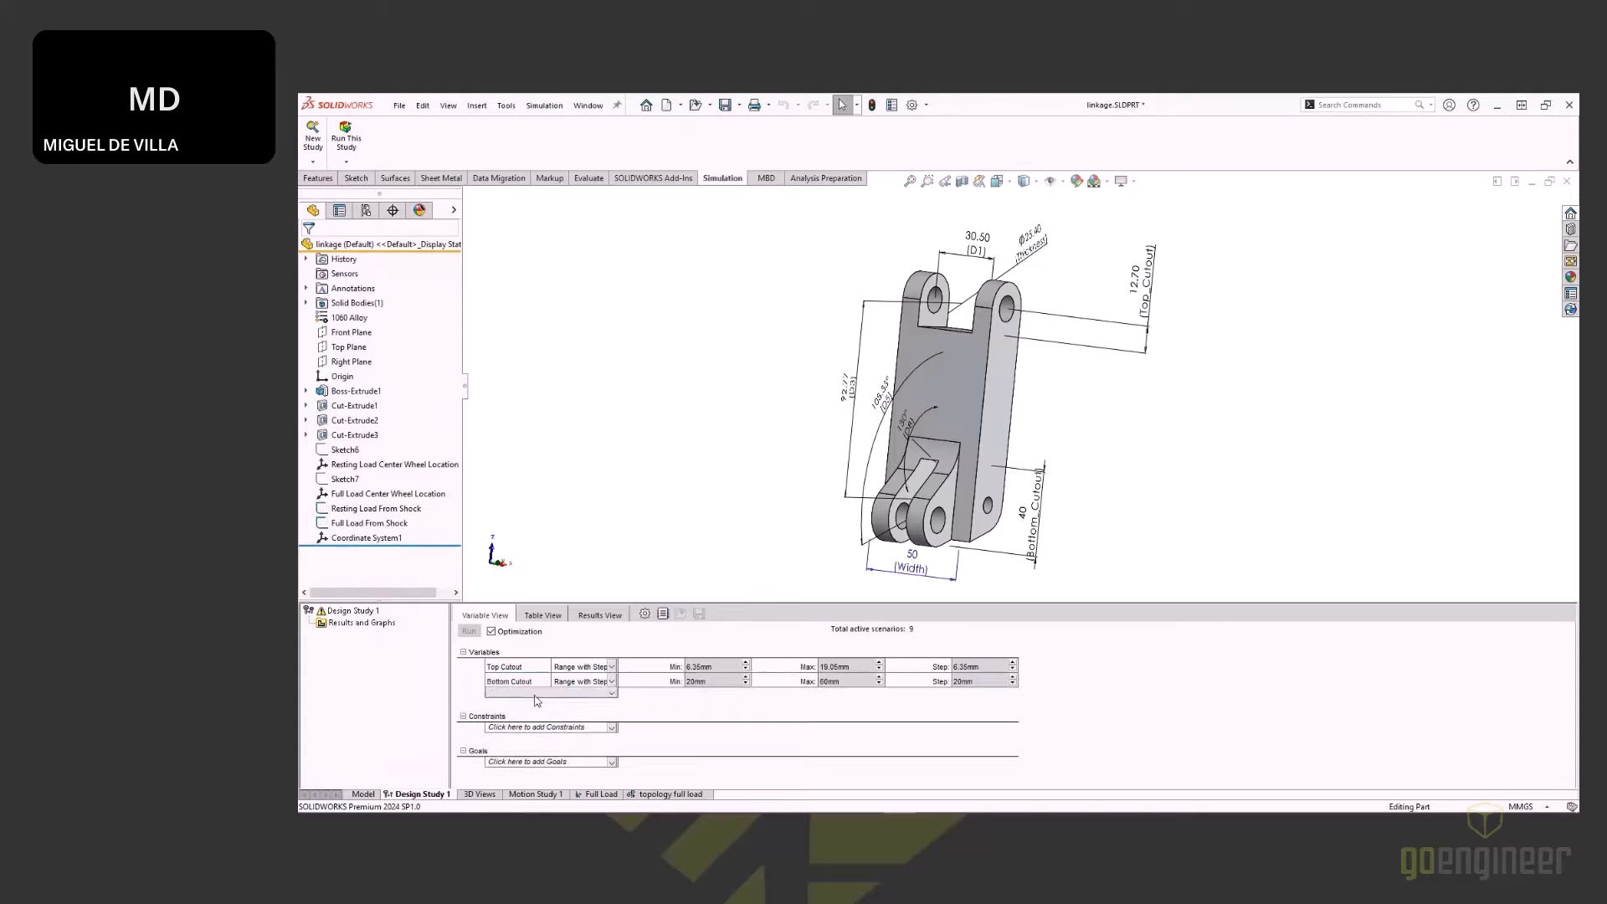
pyautogui.click(517, 731)
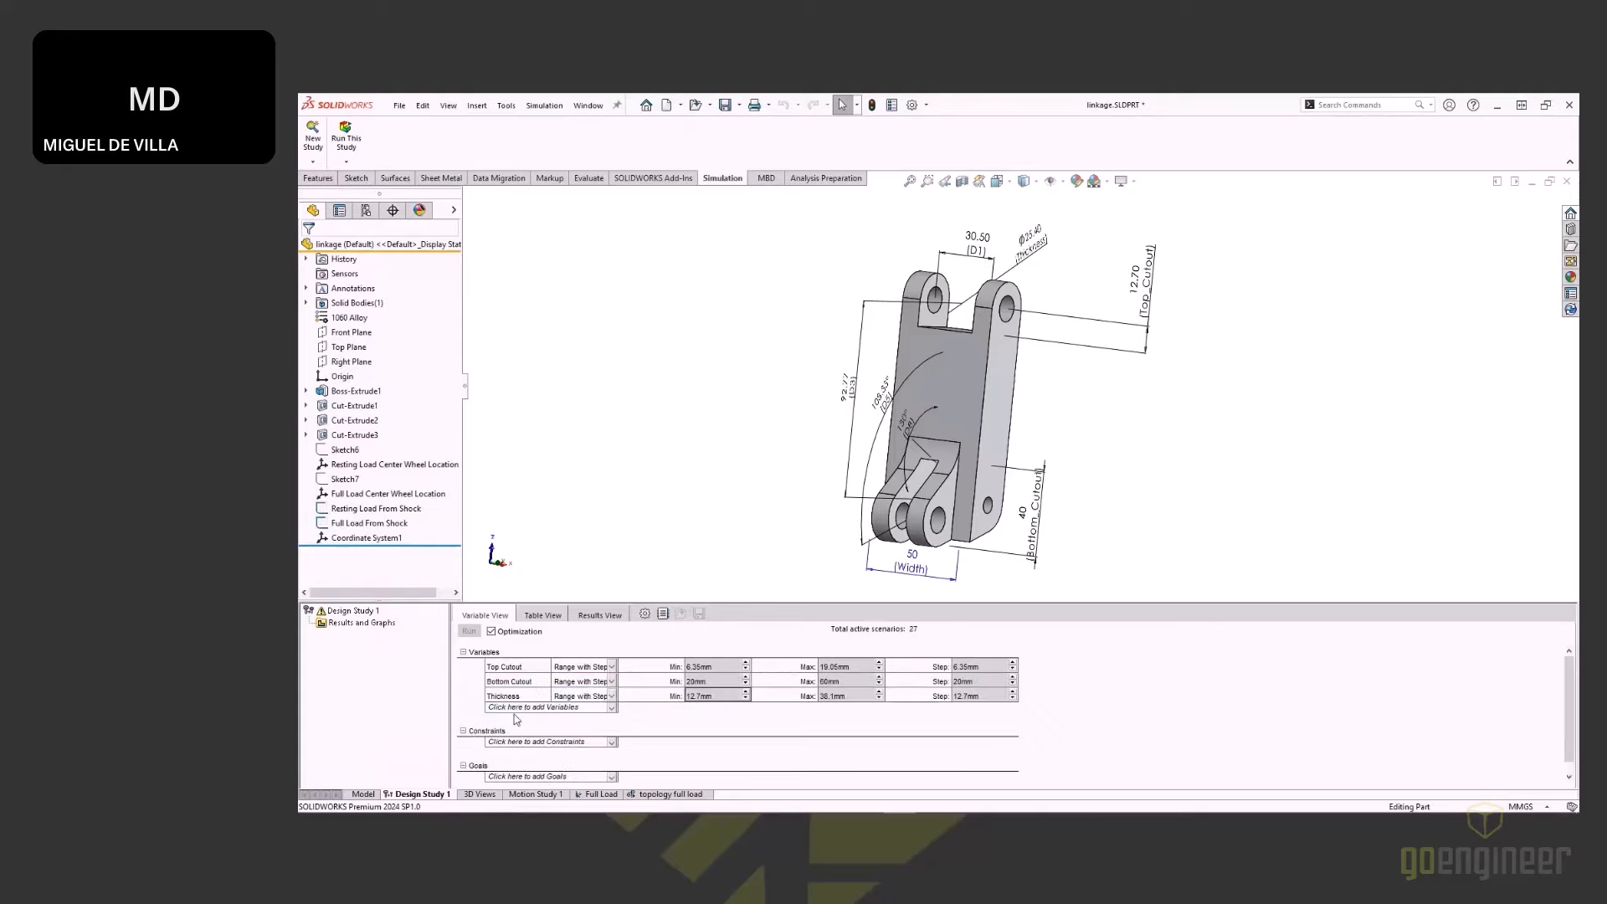
pyautogui.click(516, 710)
pyautogui.click(518, 737)
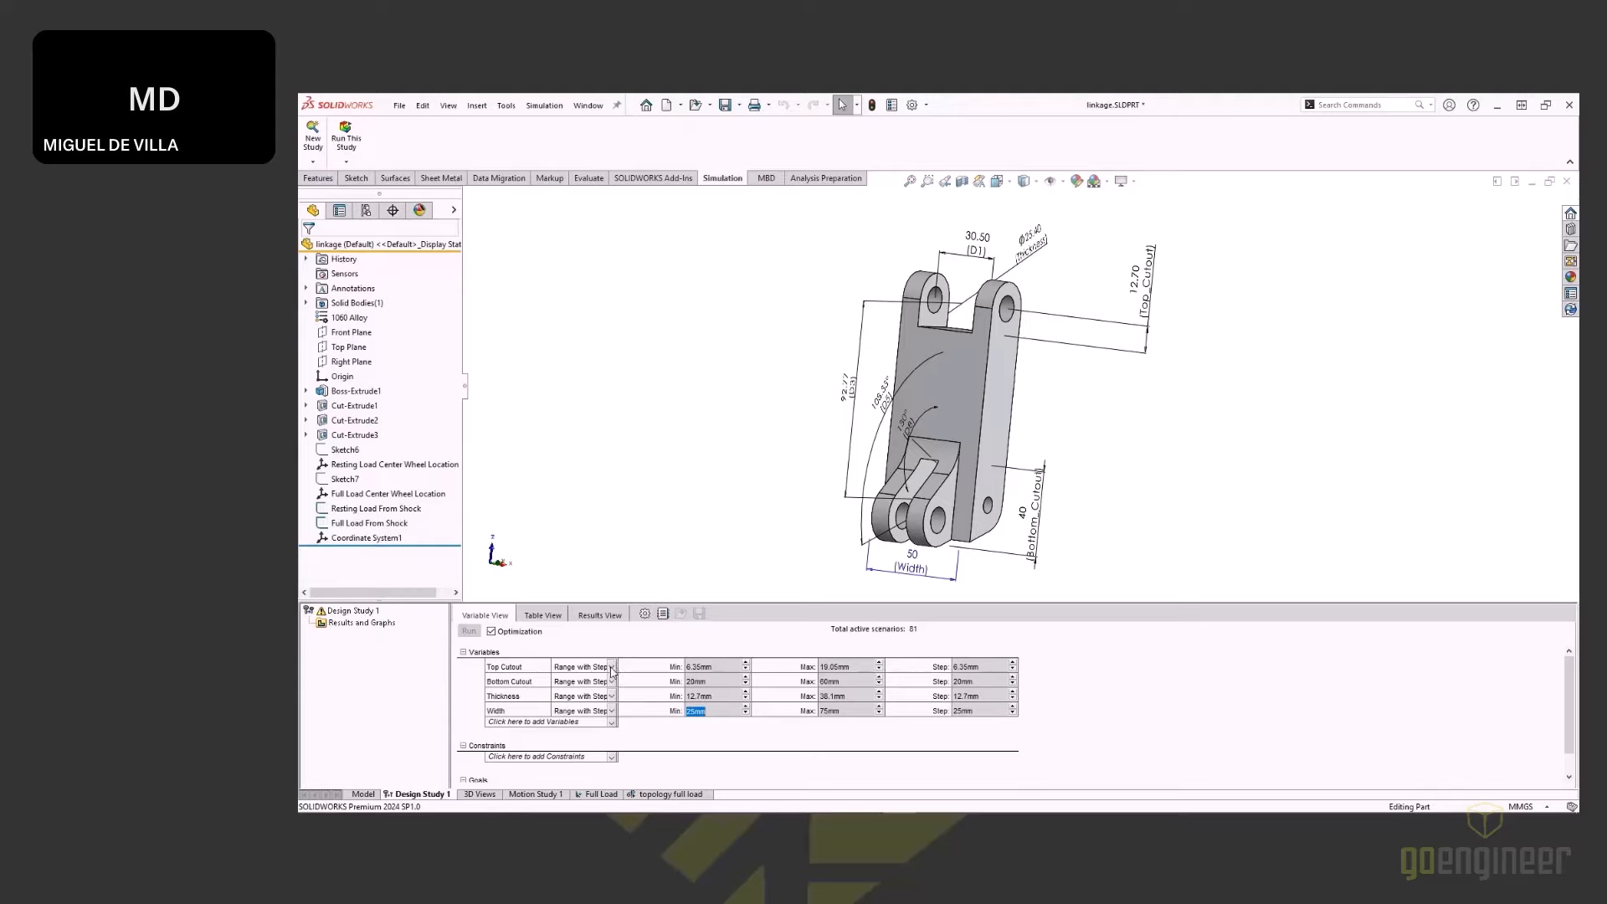
# Step: Change the Top Cutout, Bottom Cutout, Thickness and Width variables from stepped ranges to the continuous Range type
pyautogui.click(611, 668)
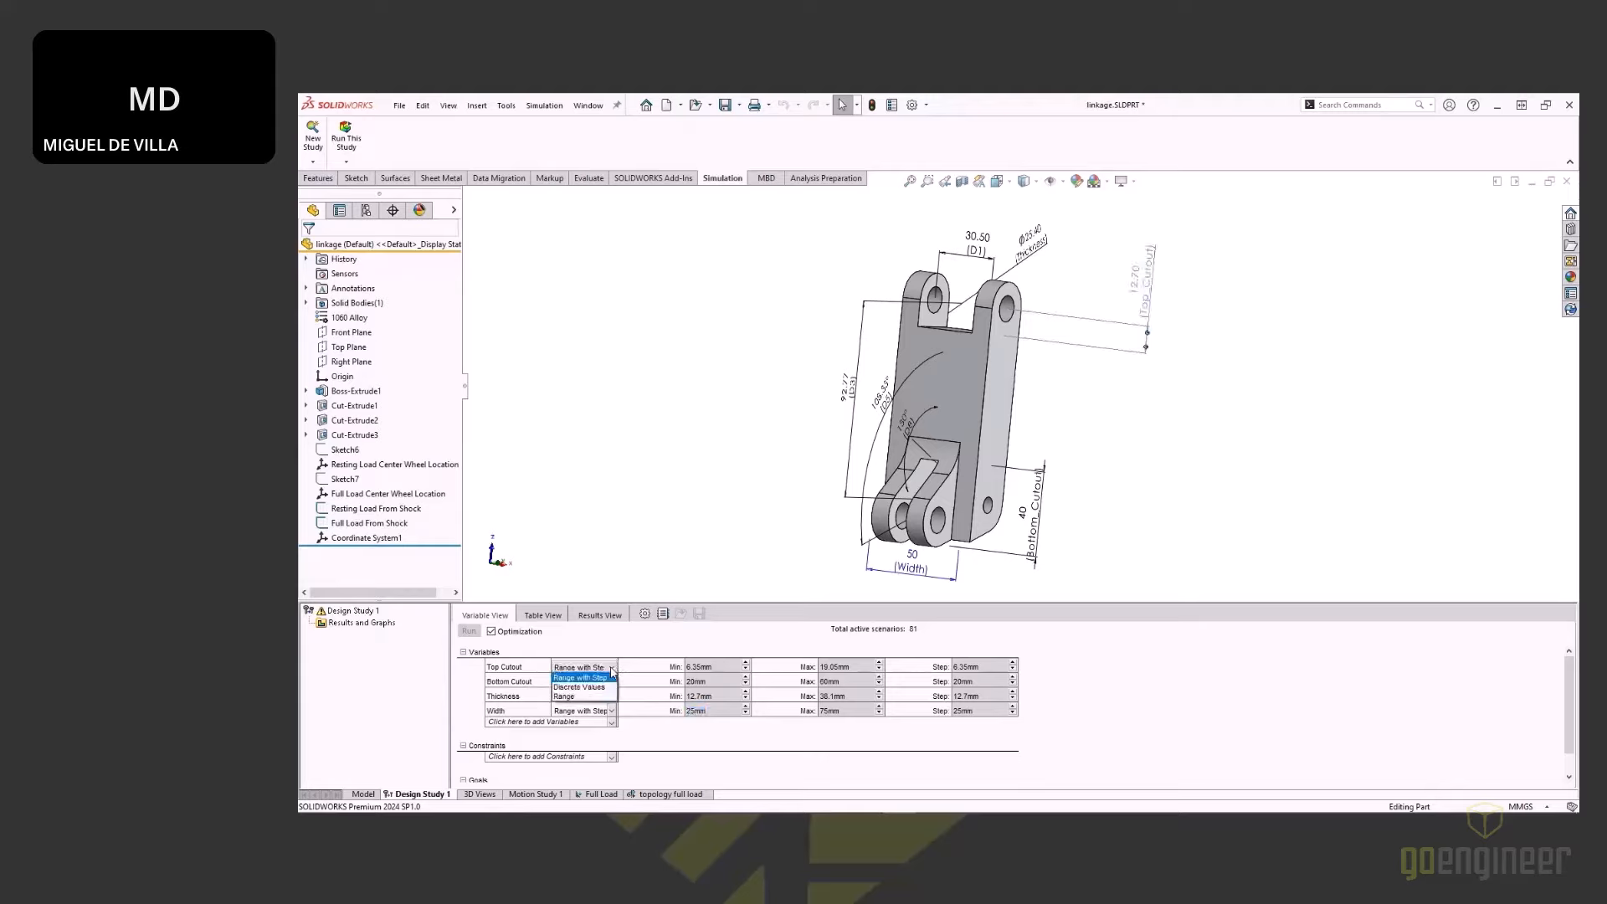
pyautogui.click(576, 698)
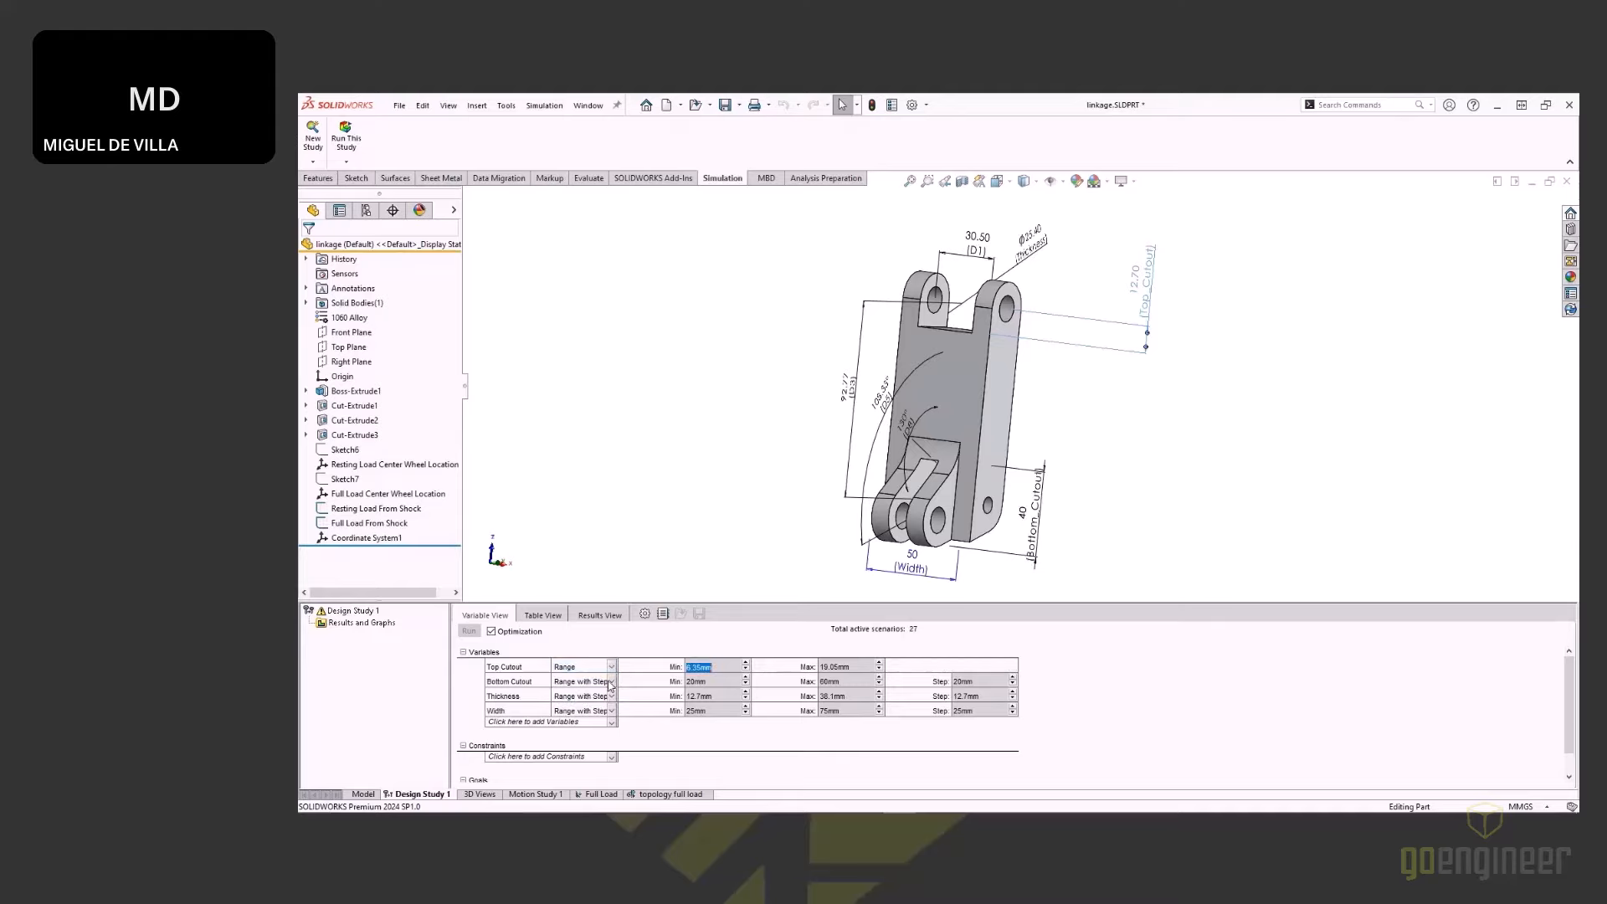
pyautogui.click(610, 684)
pyautogui.click(611, 708)
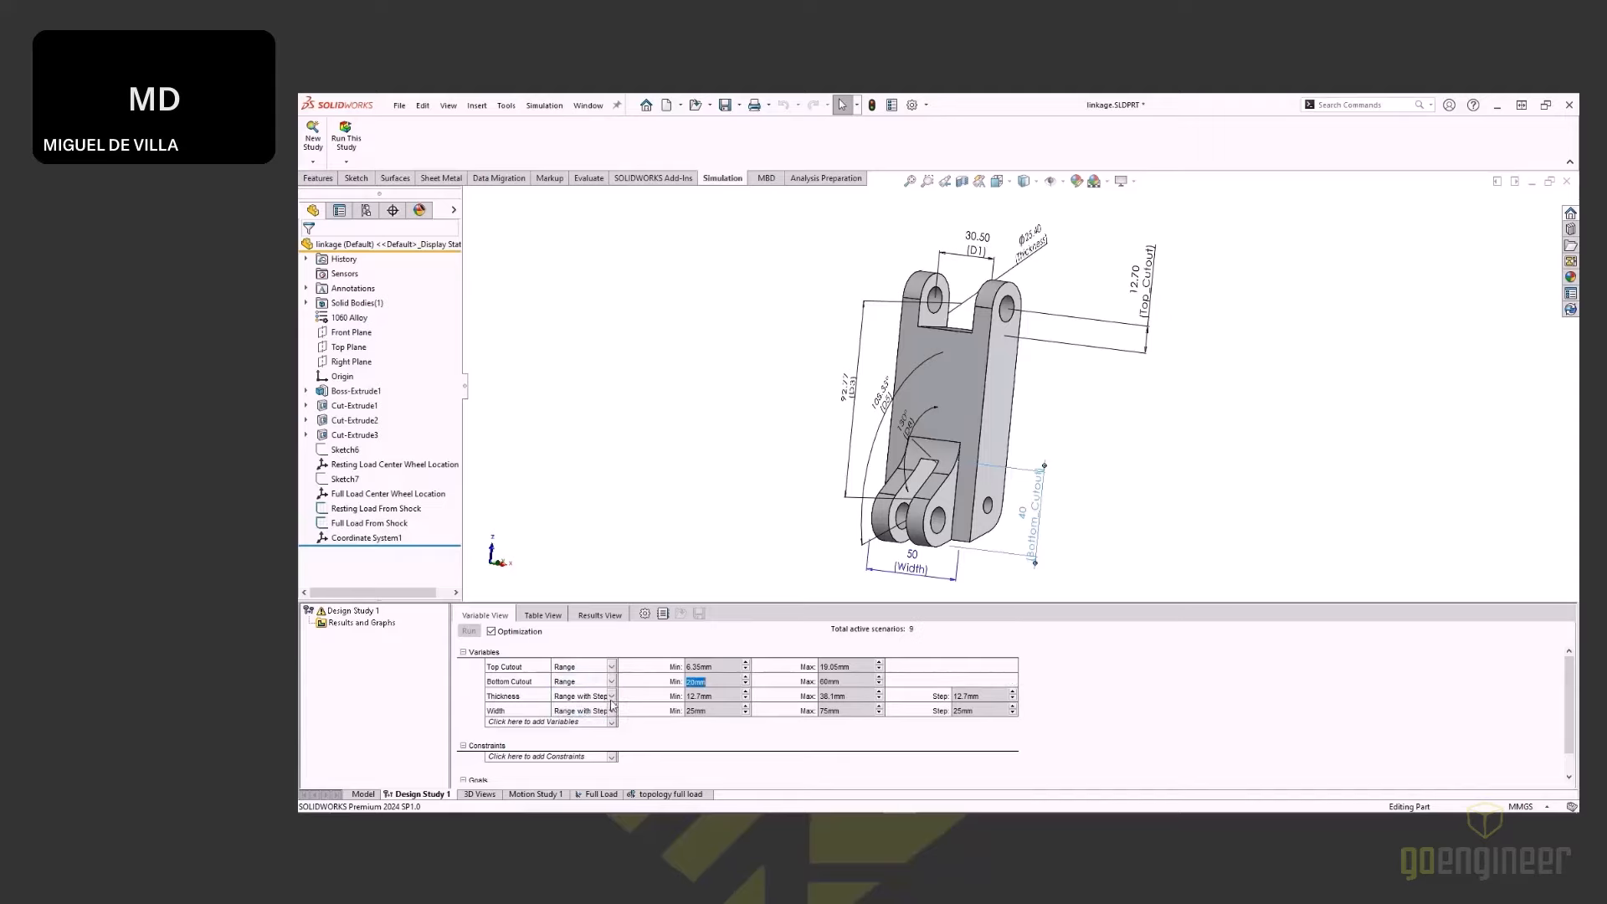
pyautogui.click(611, 698)
pyautogui.click(598, 719)
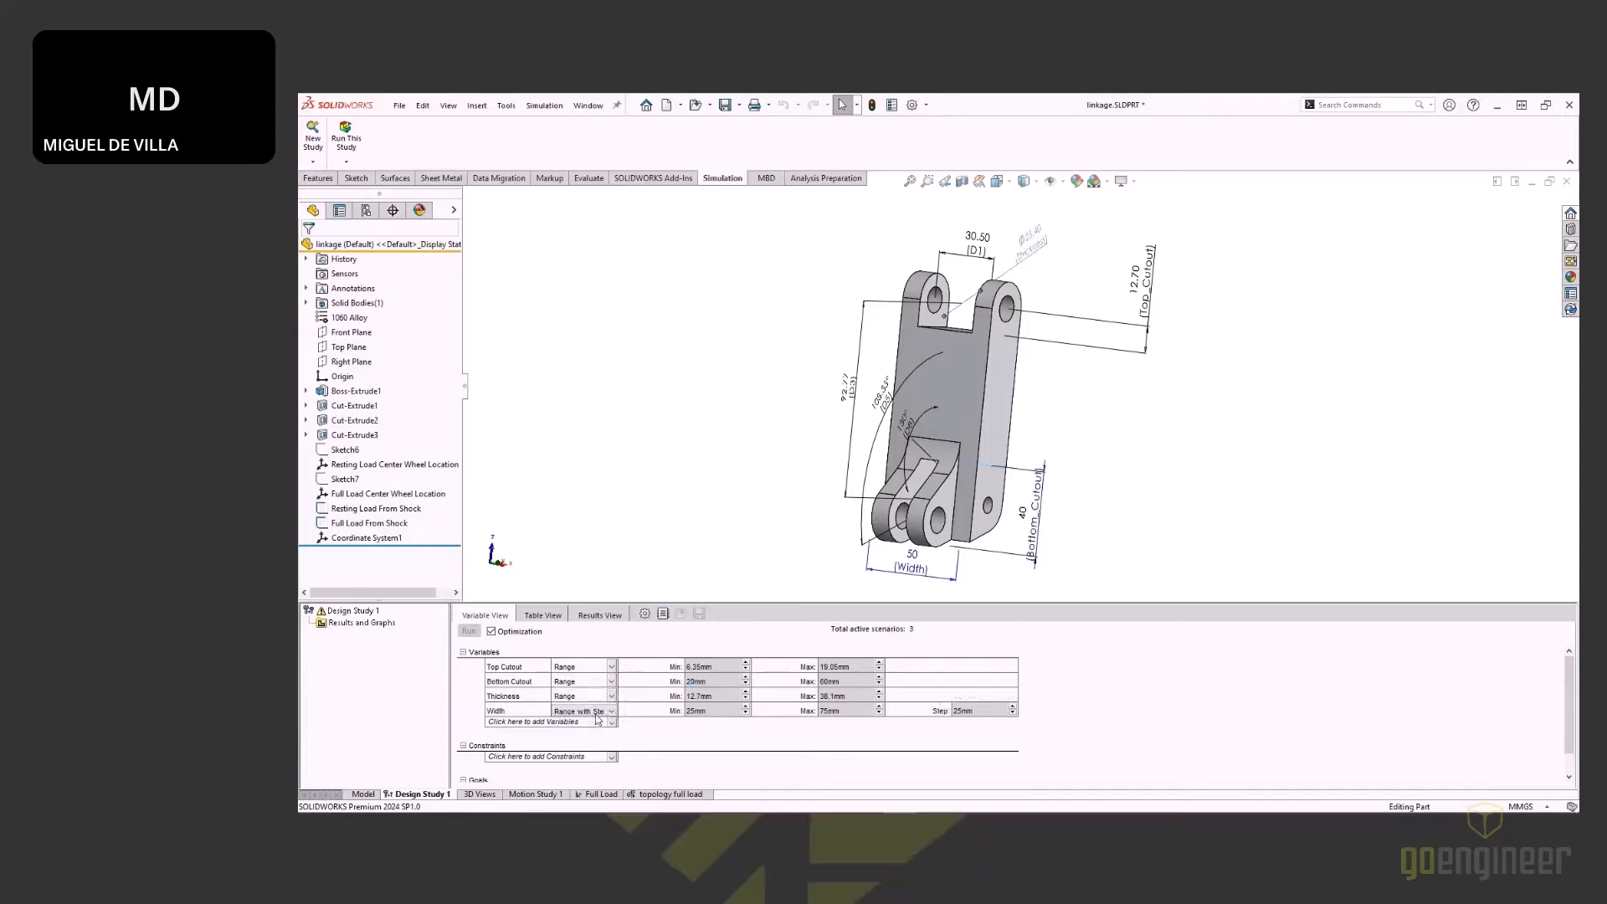
pyautogui.click(599, 718)
pyautogui.click(596, 735)
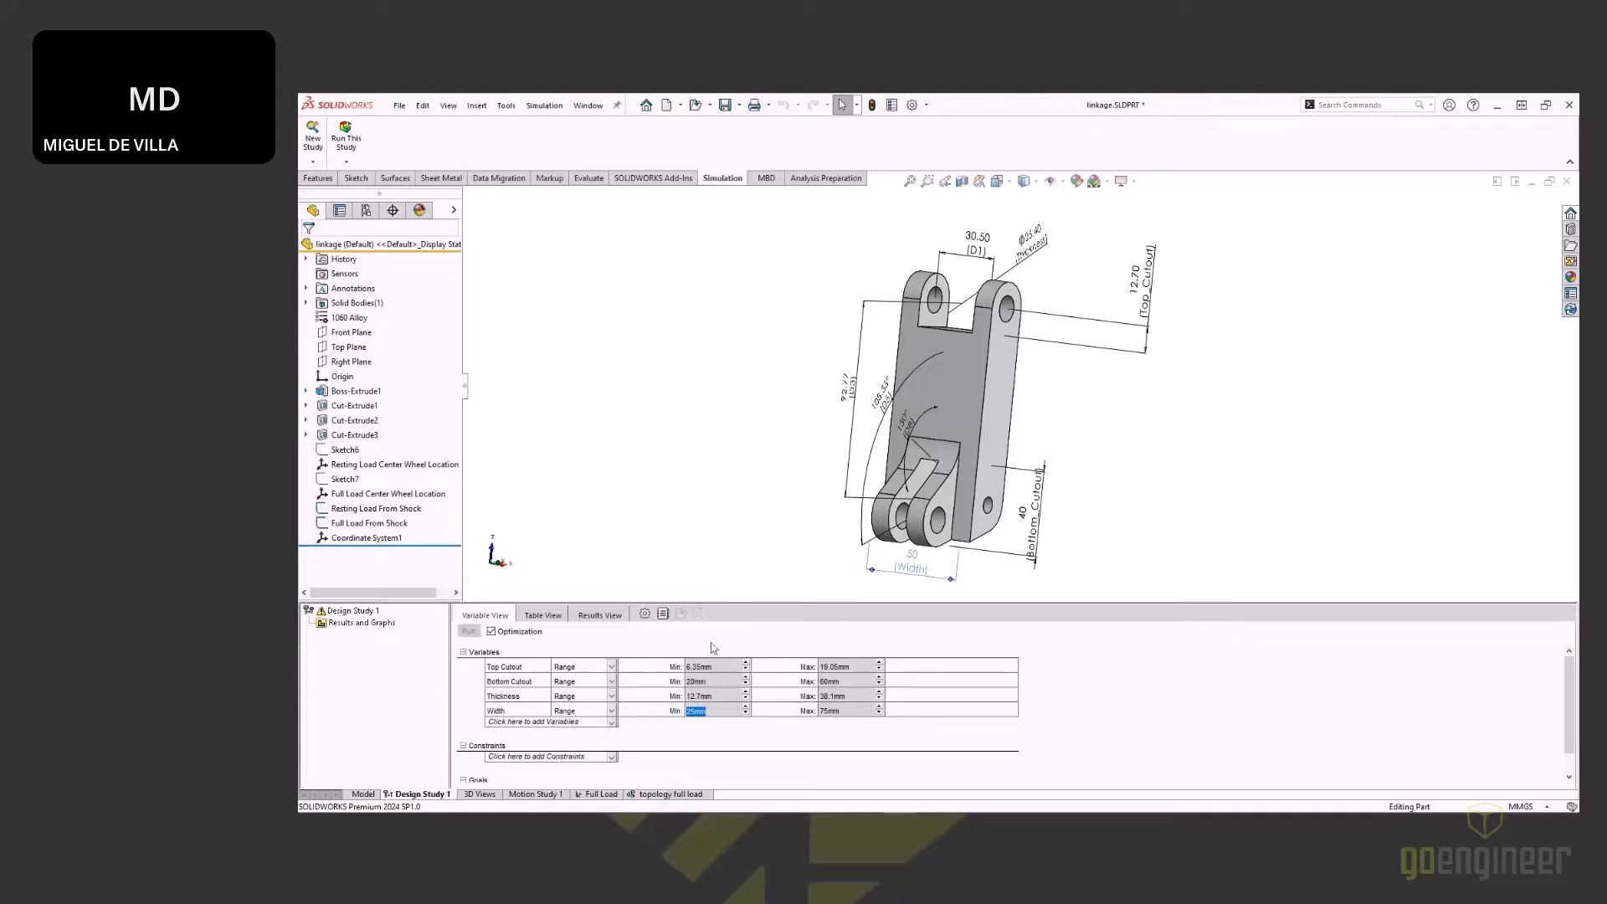
# Step: Set the Top Cutout variable's range to a minimum of 12.7 mm and a maximum of 60 mm
pyautogui.click(727, 669)
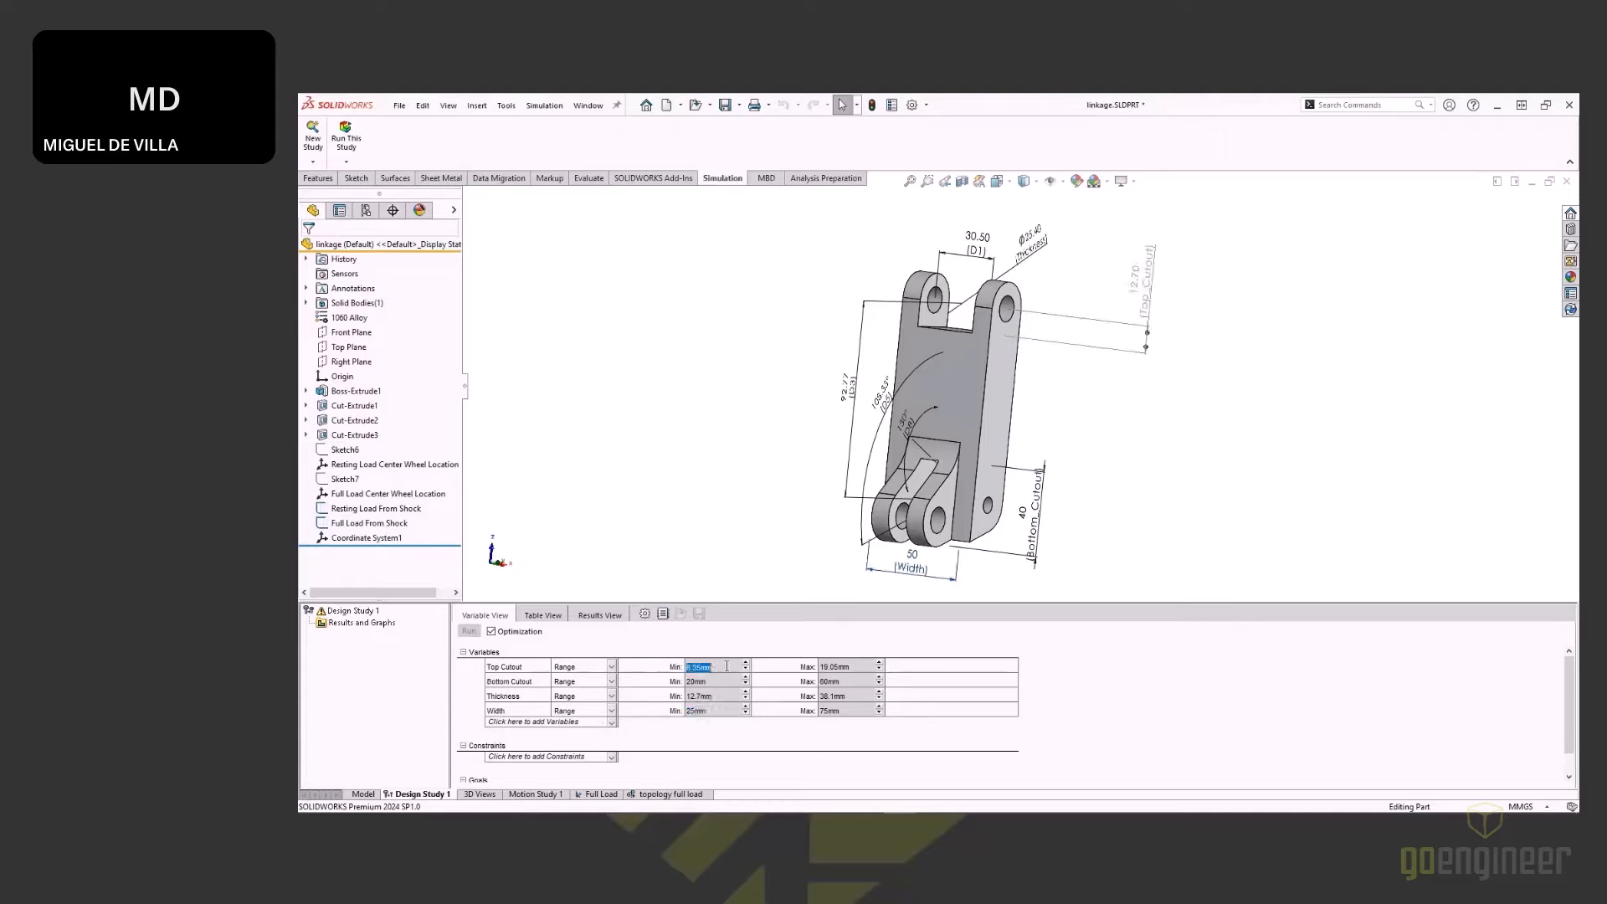
pyautogui.scroll(-2, 1057, 298)
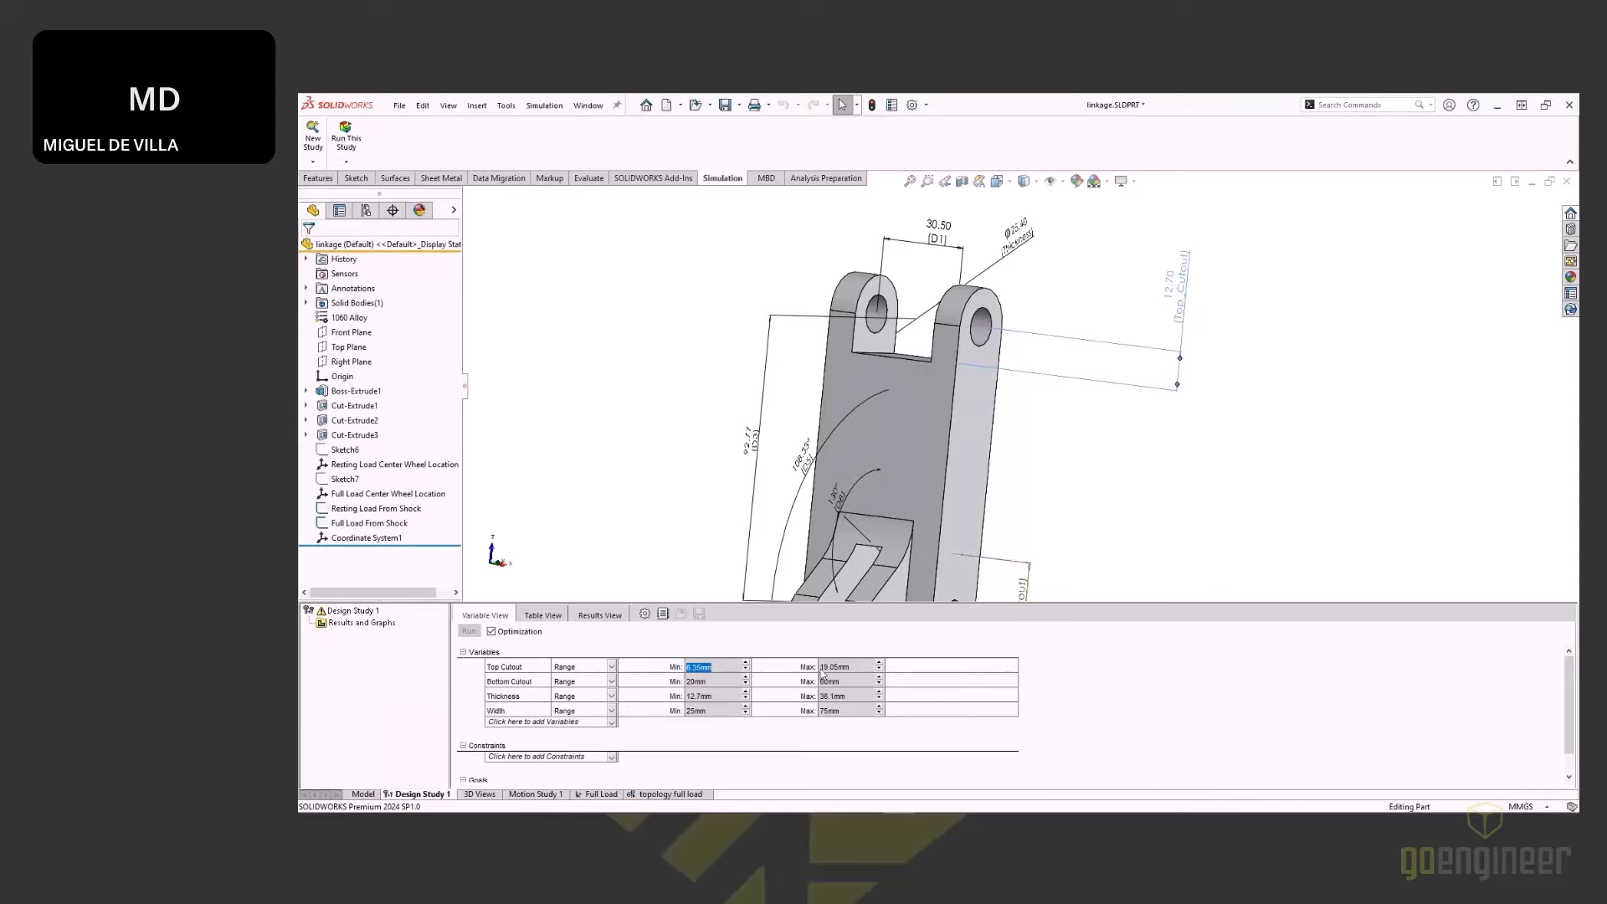
pyautogui.click(731, 665)
pyautogui.doubleClick(731, 666)
pyautogui.write('12.70')
pyautogui.click(851, 666)
pyautogui.click(850, 667)
pyautogui.doubleClick(838, 668)
pyautogui.write('80')
# Step: Set the Bottom Cutout variable's range to a minimum of 40 mm and a maximum of 55 mm
pyautogui.doubleClick(706, 681)
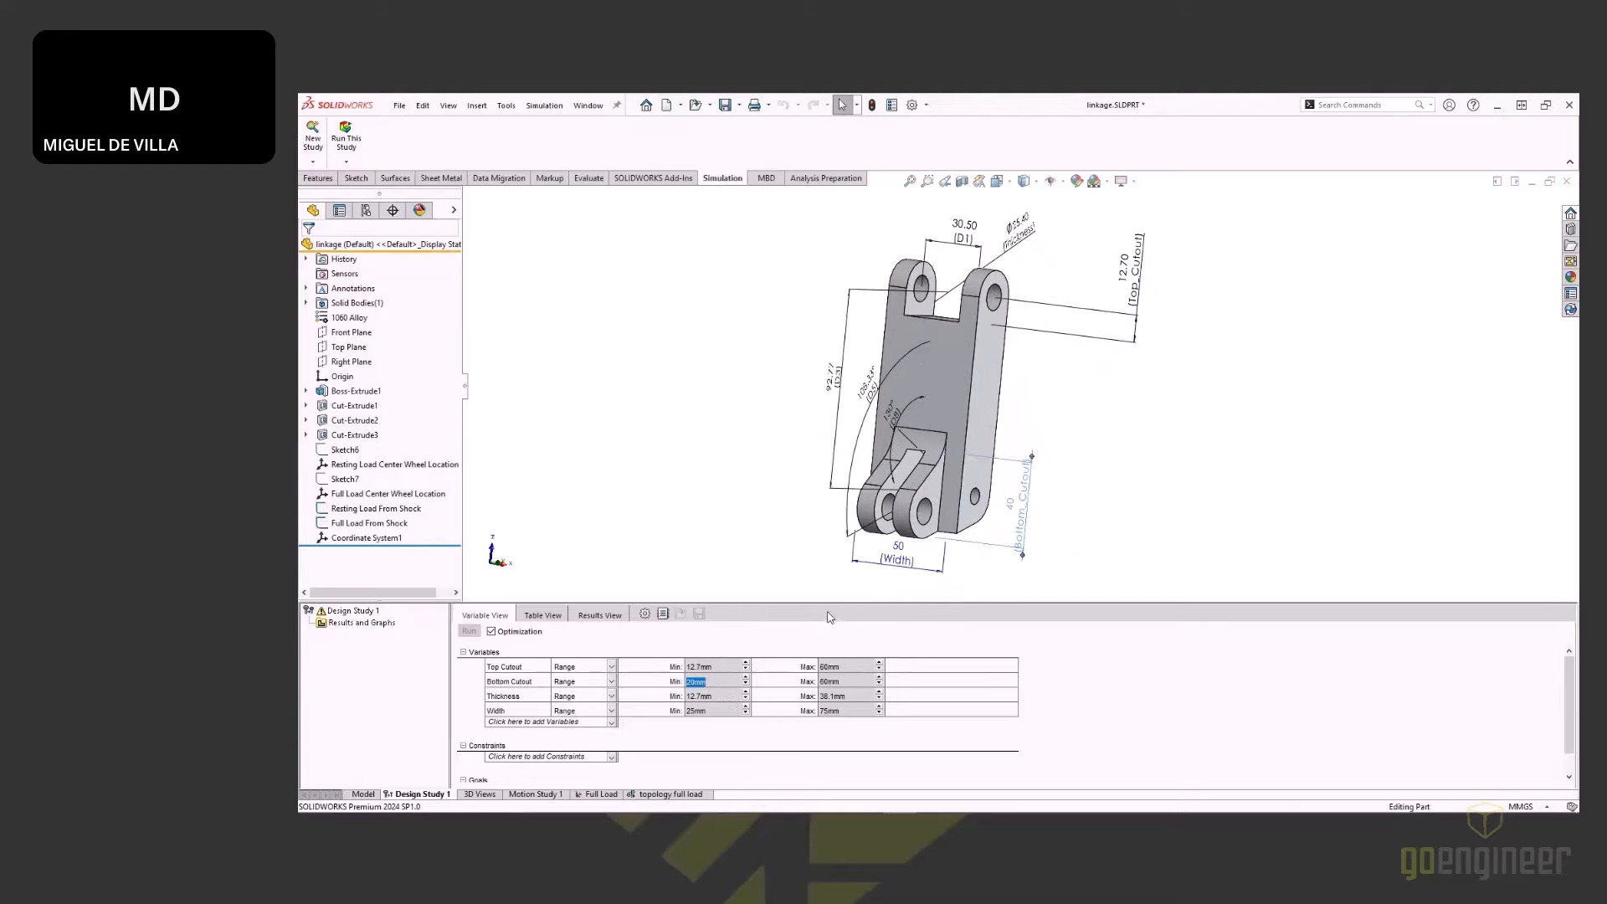
pyautogui.scroll(-1, 870, 565)
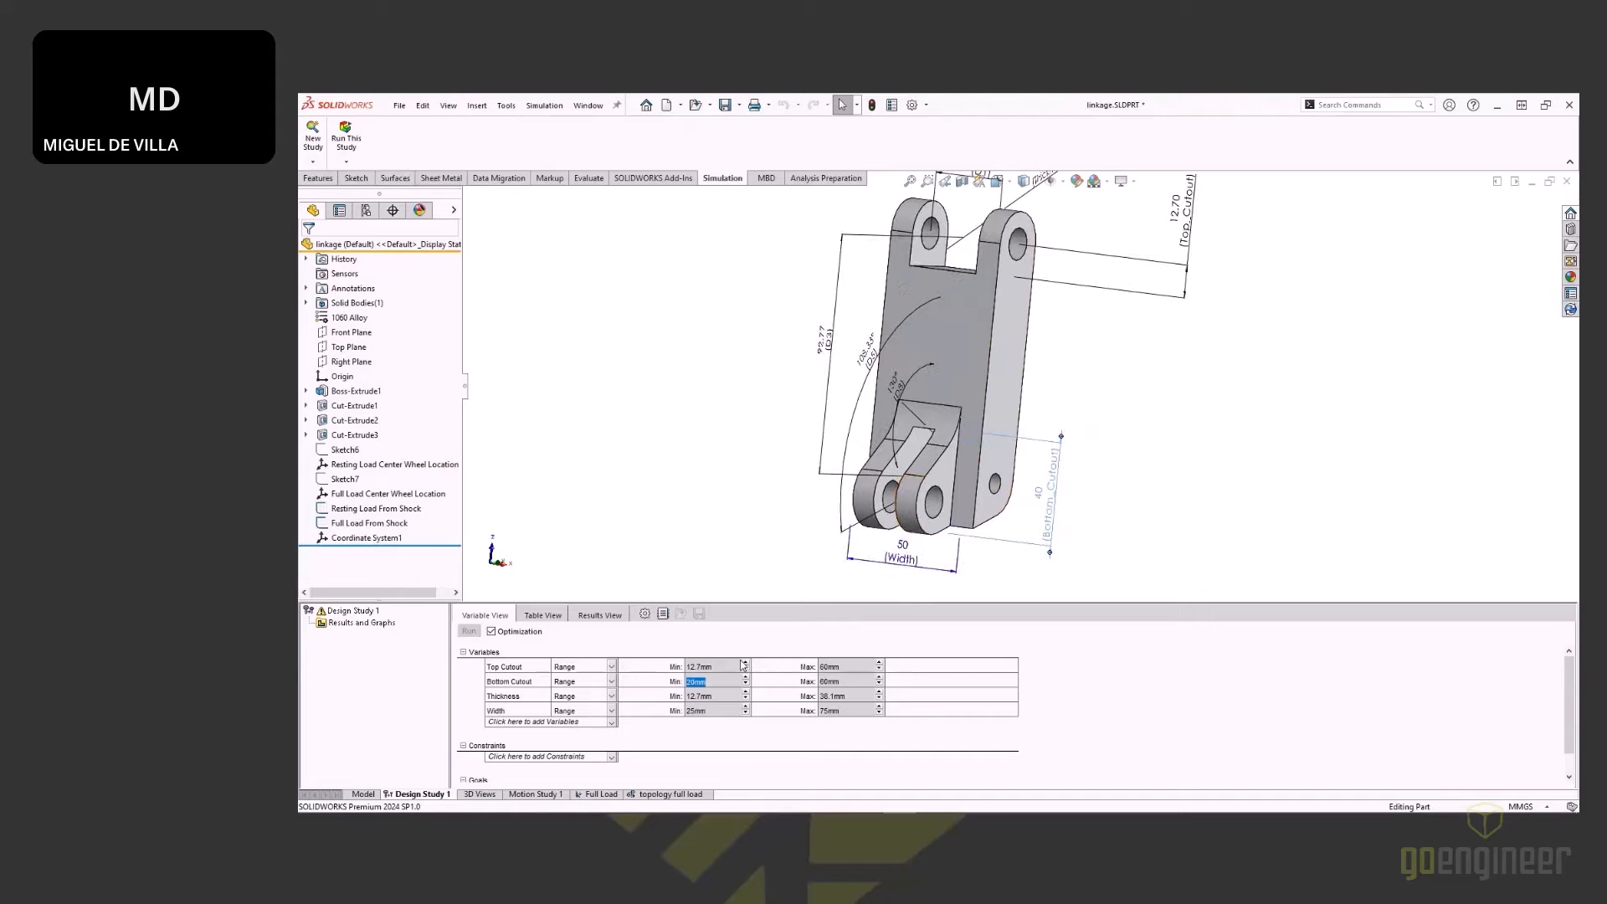
pyautogui.write('40')
pyautogui.click(838, 684)
pyautogui.write('55')
# Step: Check the Thickness dimension on the linkage and set its variable range from 20 mm to 35 mm
pyautogui.click(717, 699)
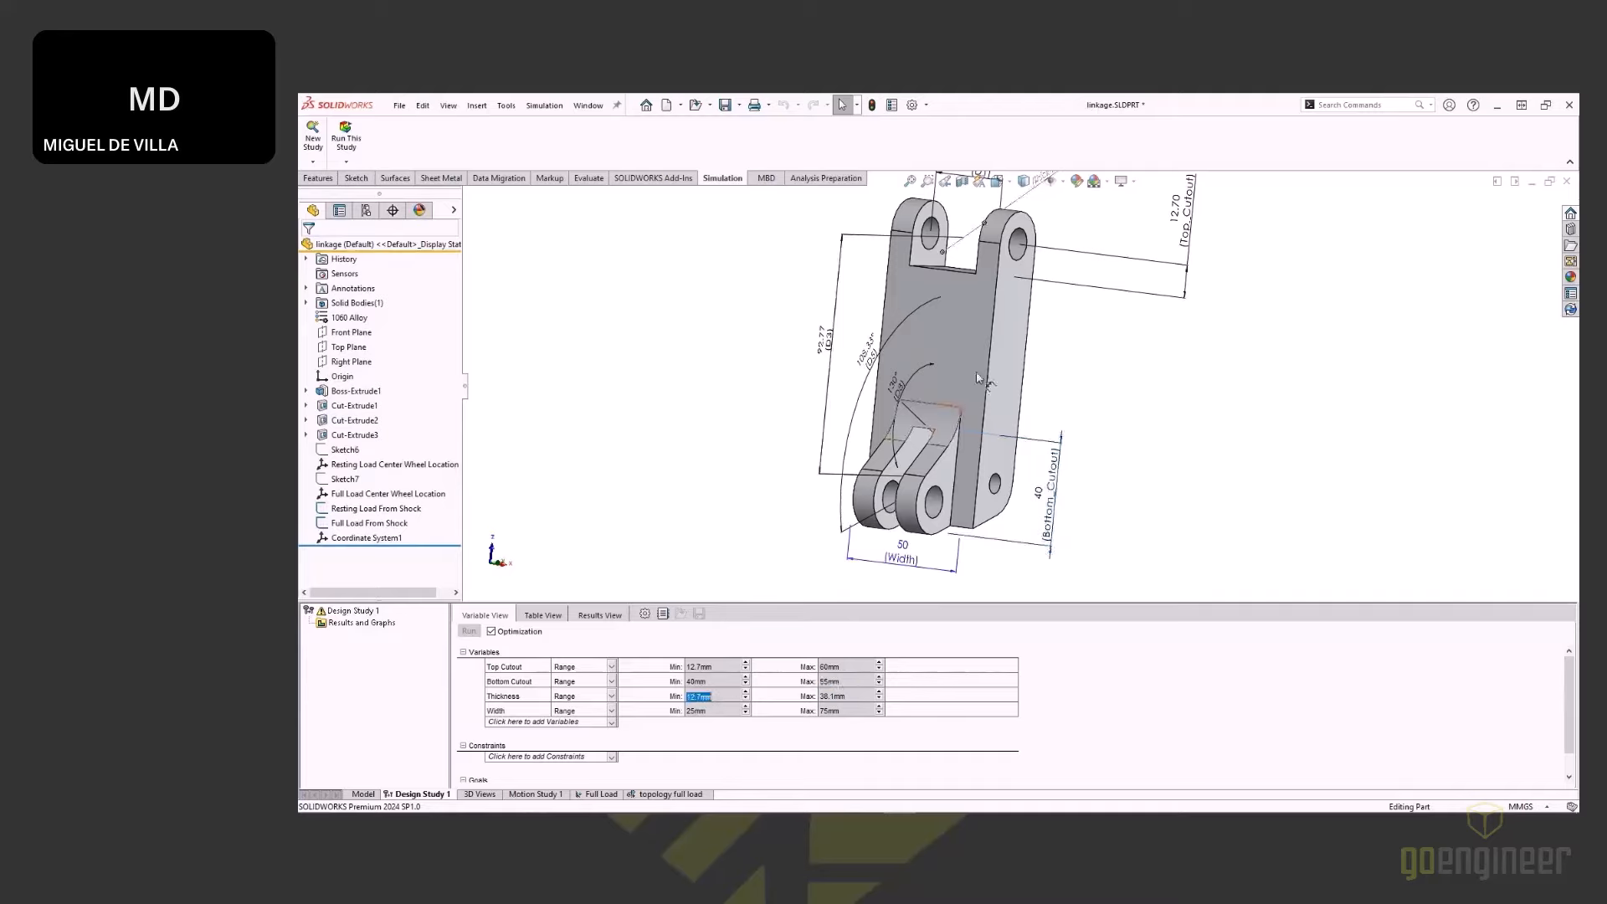
pyautogui.scroll(-2, 1044, 280)
pyautogui.click(1002, 292)
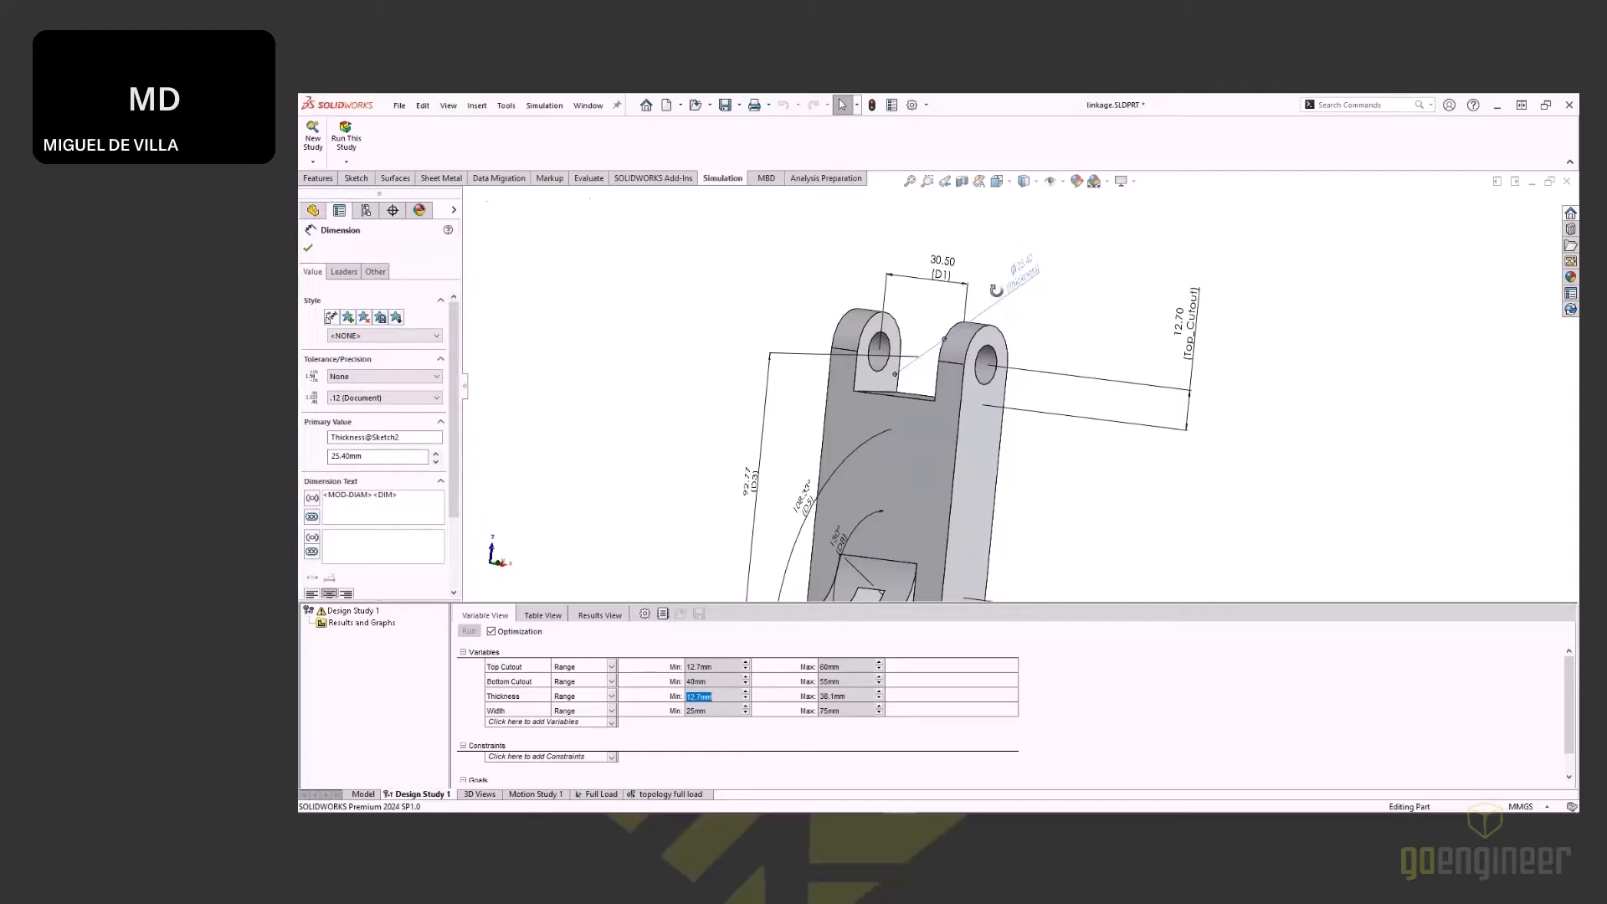
pyautogui.moveTo(1003, 291); pyautogui.dragTo(988, 292, button='middle')
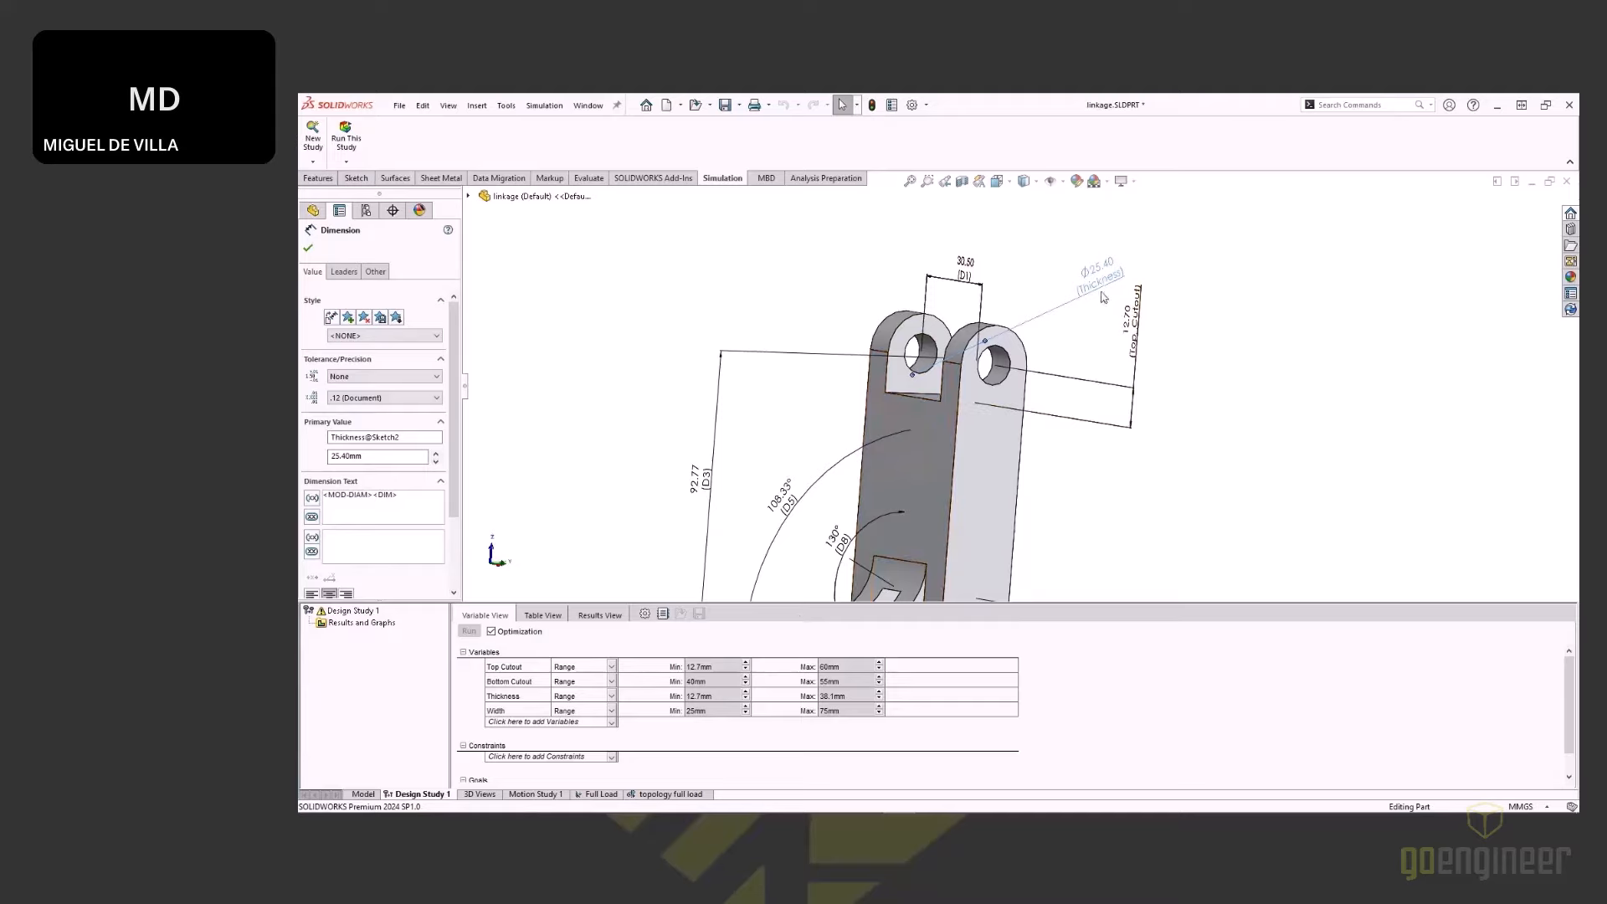
pyautogui.moveTo(931, 401); pyautogui.dragTo(1087, 458, button='middle')
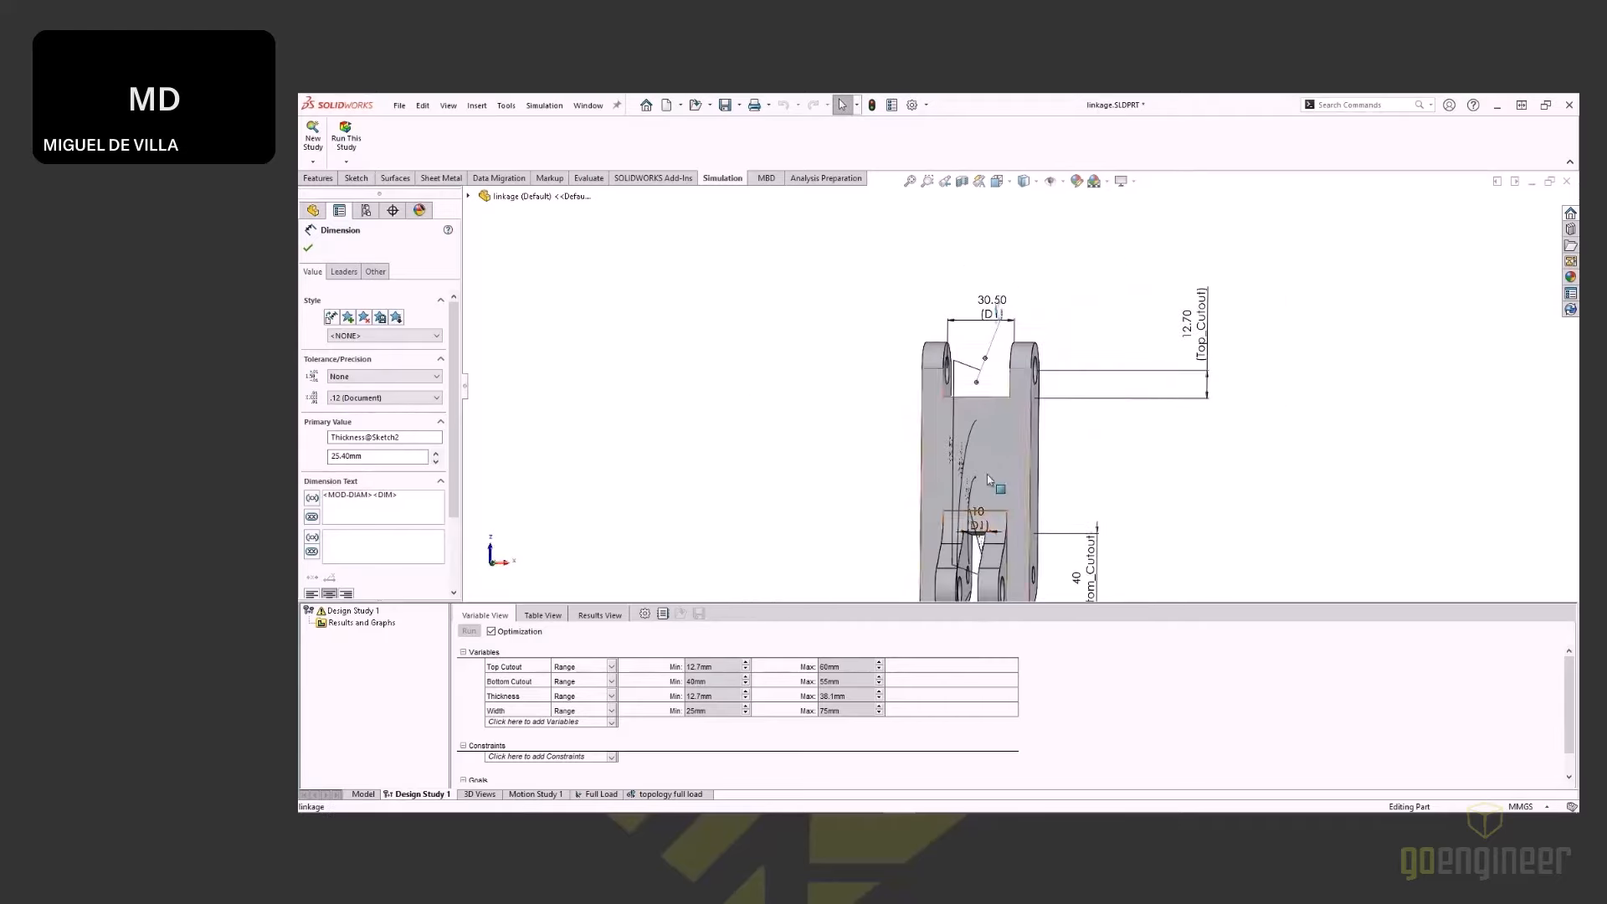
pyautogui.click(732, 698)
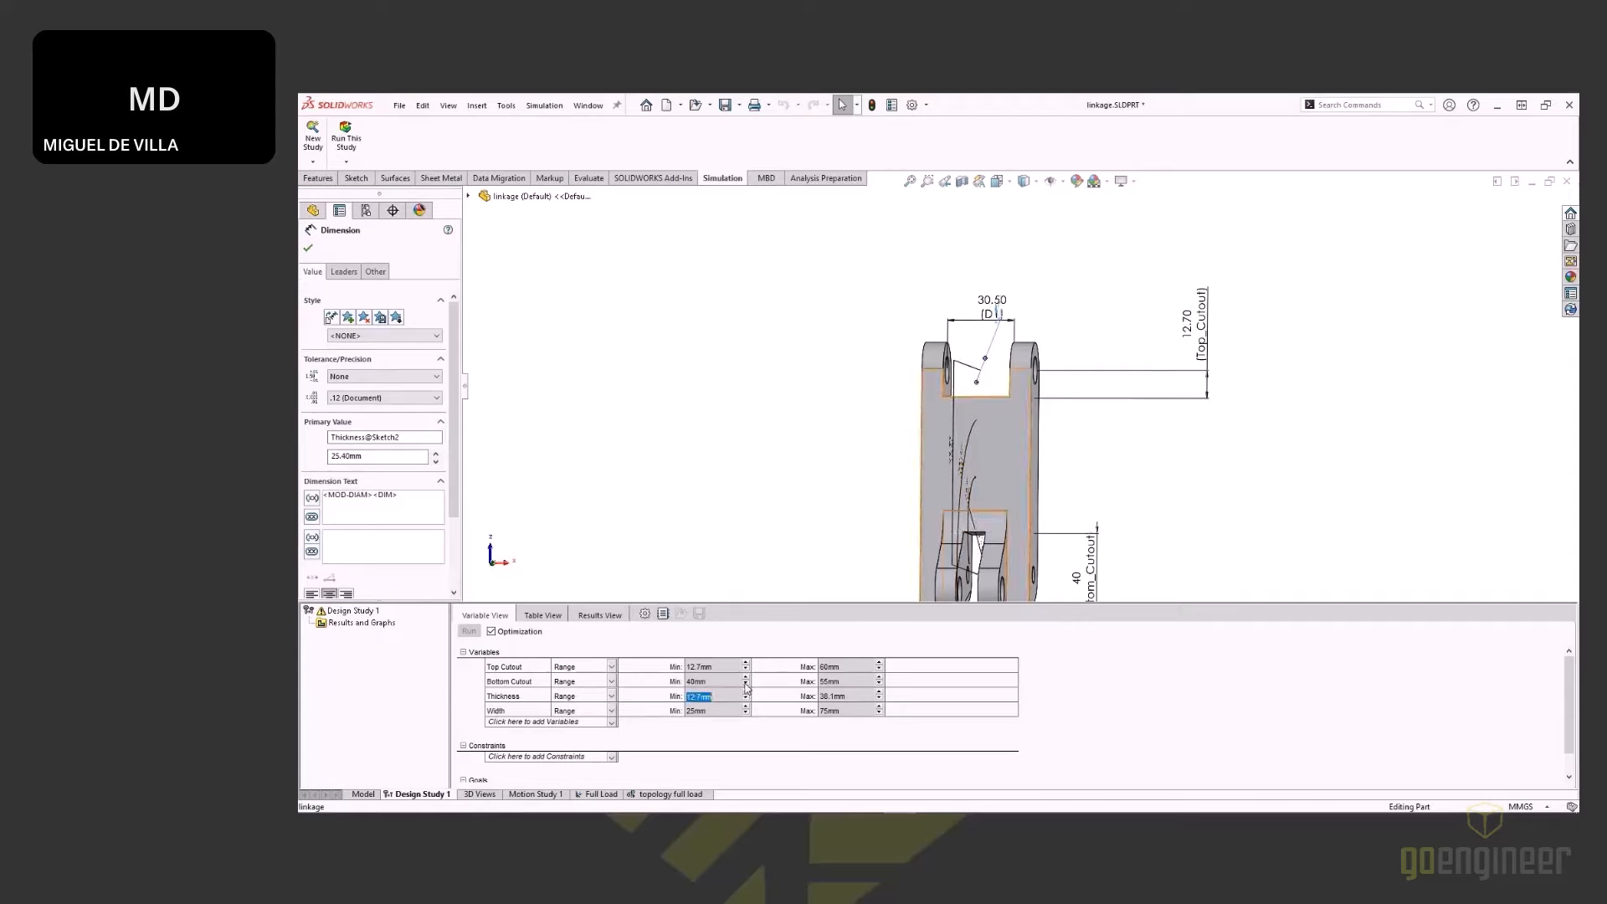
pyautogui.write('20')
pyautogui.click(833, 698)
pyautogui.write('35')
# Step: Set the Width variable's range to a minimum of 35 mm and a maximum of 75 mm
pyautogui.moveTo(1033, 426); pyautogui.dragTo(978, 423, button='middle')
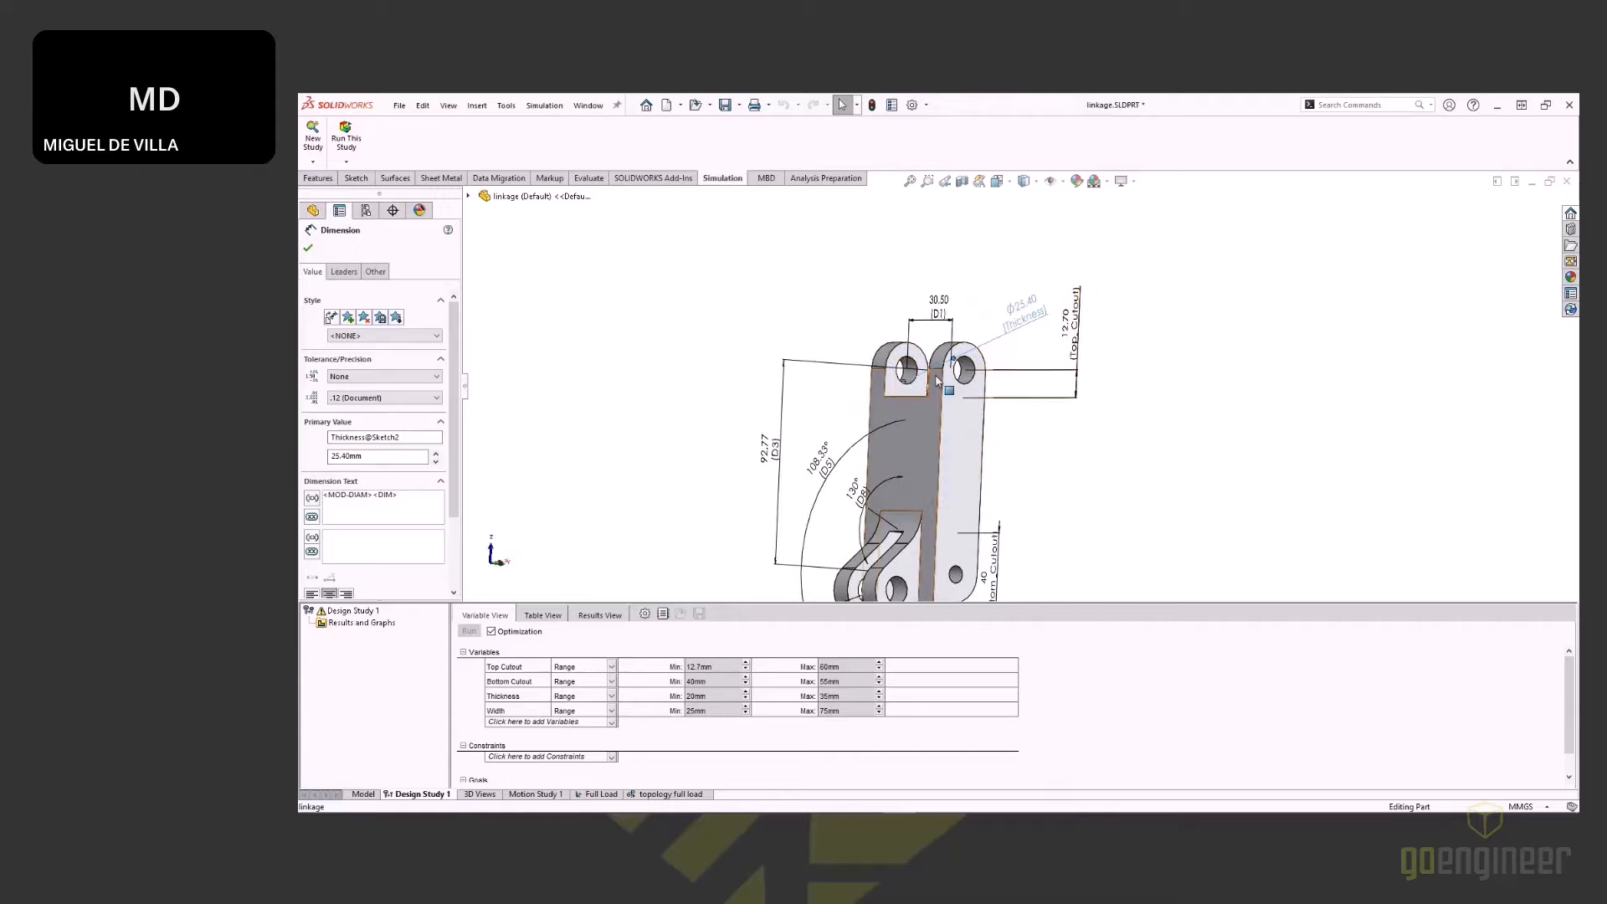
pyautogui.scroll(-2, 936, 381)
pyautogui.scroll(2, 944, 422)
pyautogui.scroll(-1, 935, 562)
pyautogui.moveTo(935, 562); pyautogui.dragTo(862, 594, button='middle')
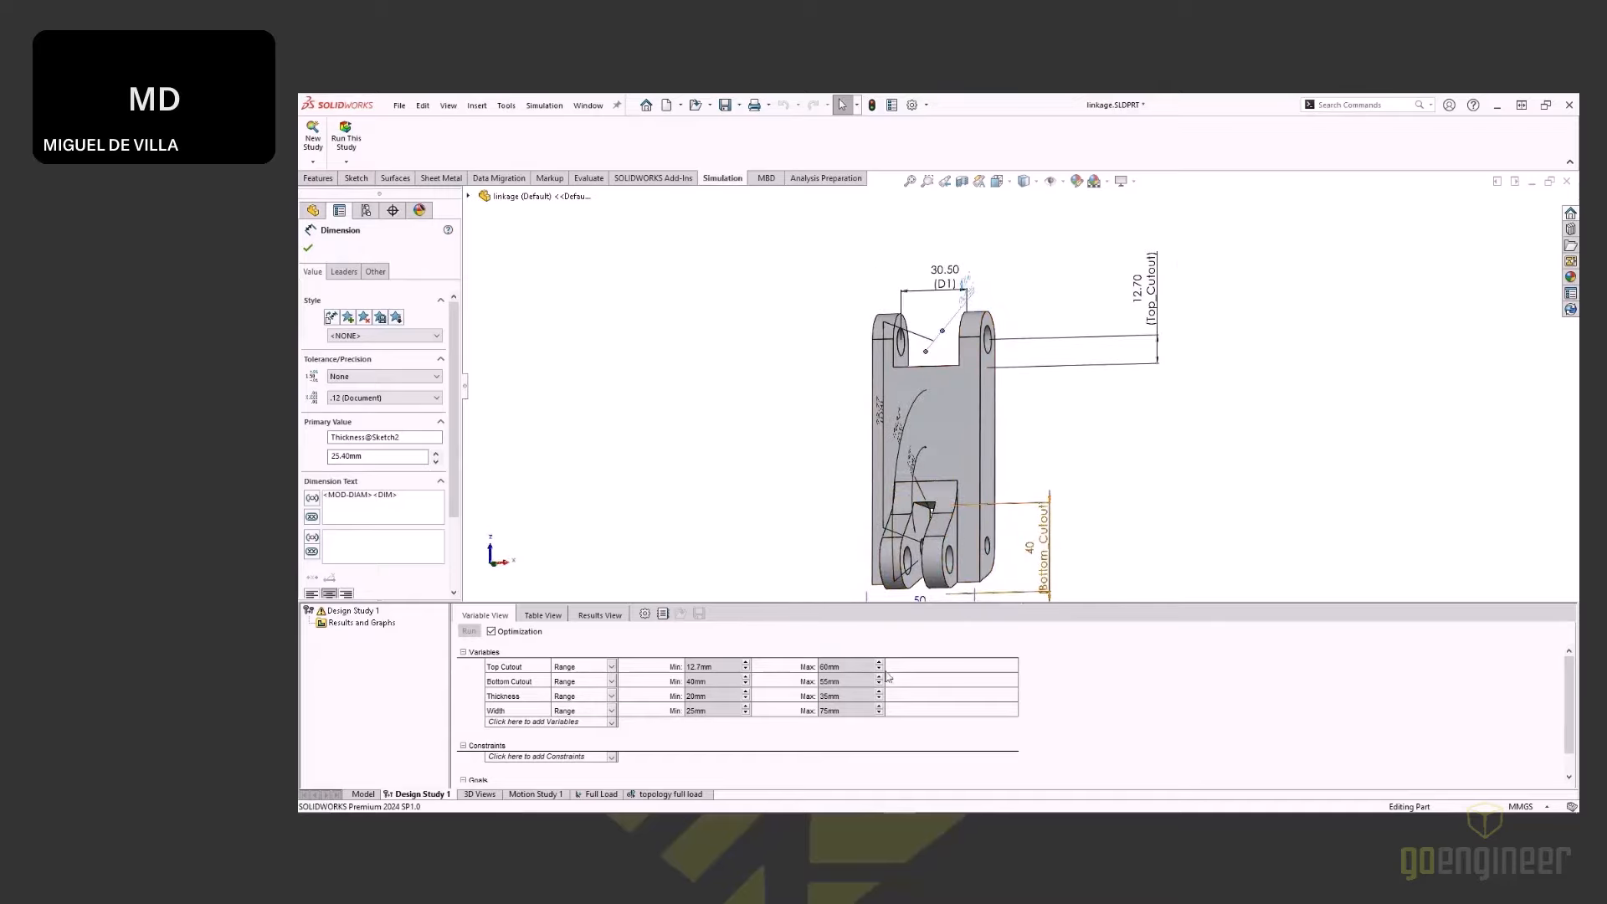
pyautogui.click(718, 712)
pyautogui.scroll(1, 1069, 511)
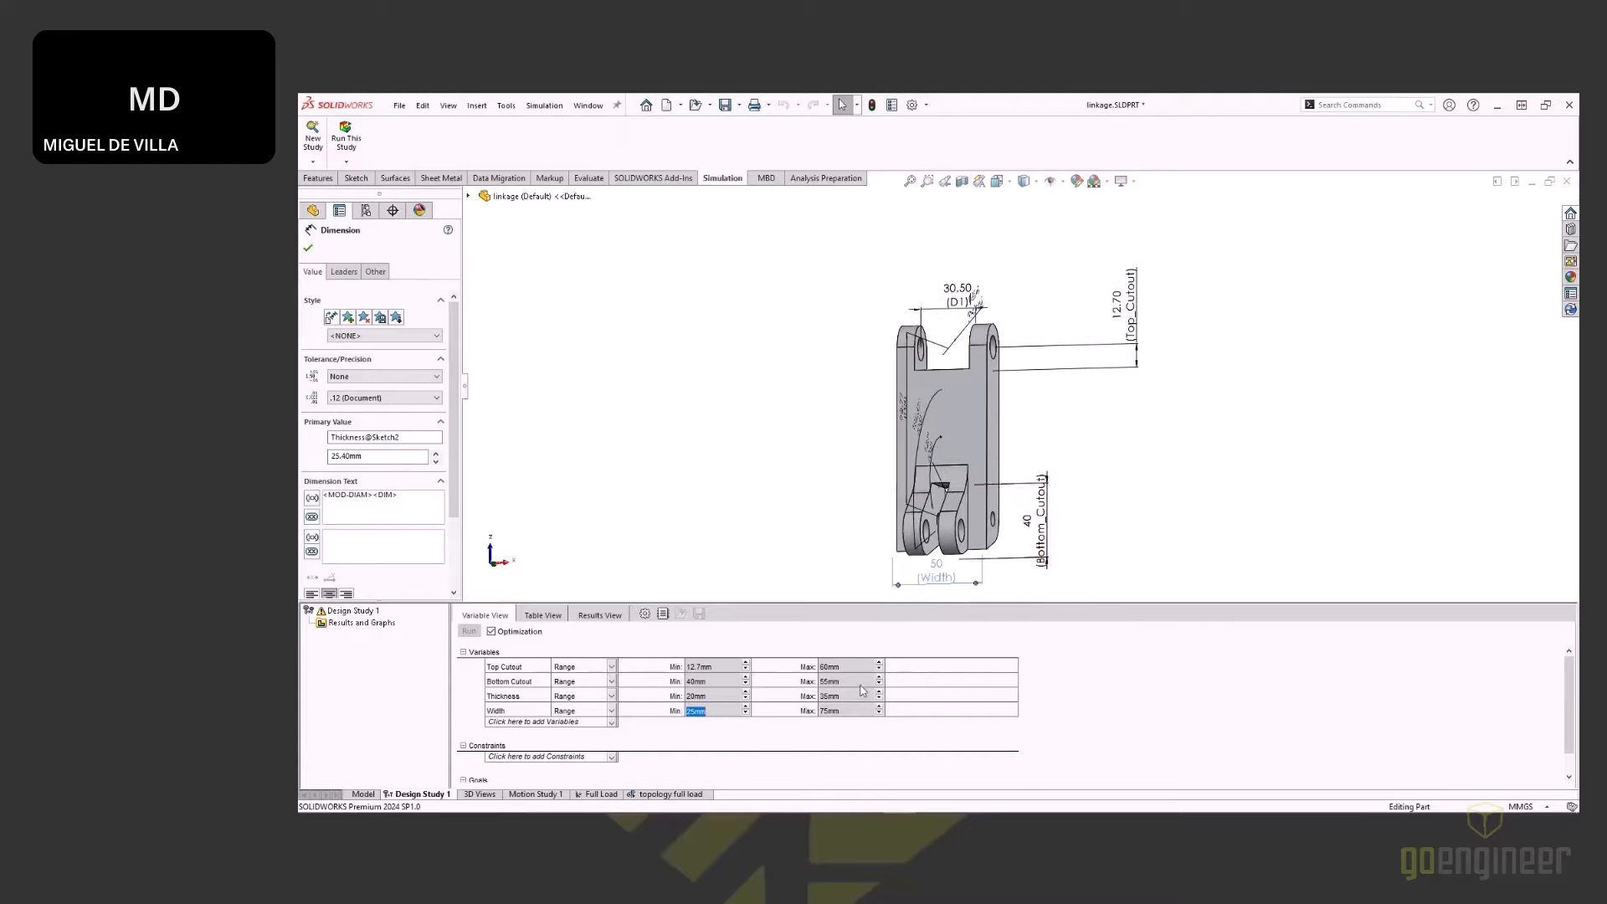
pyautogui.write('35')
pyautogui.click(859, 711)
pyautogui.write('75')
pyautogui.click(818, 554)
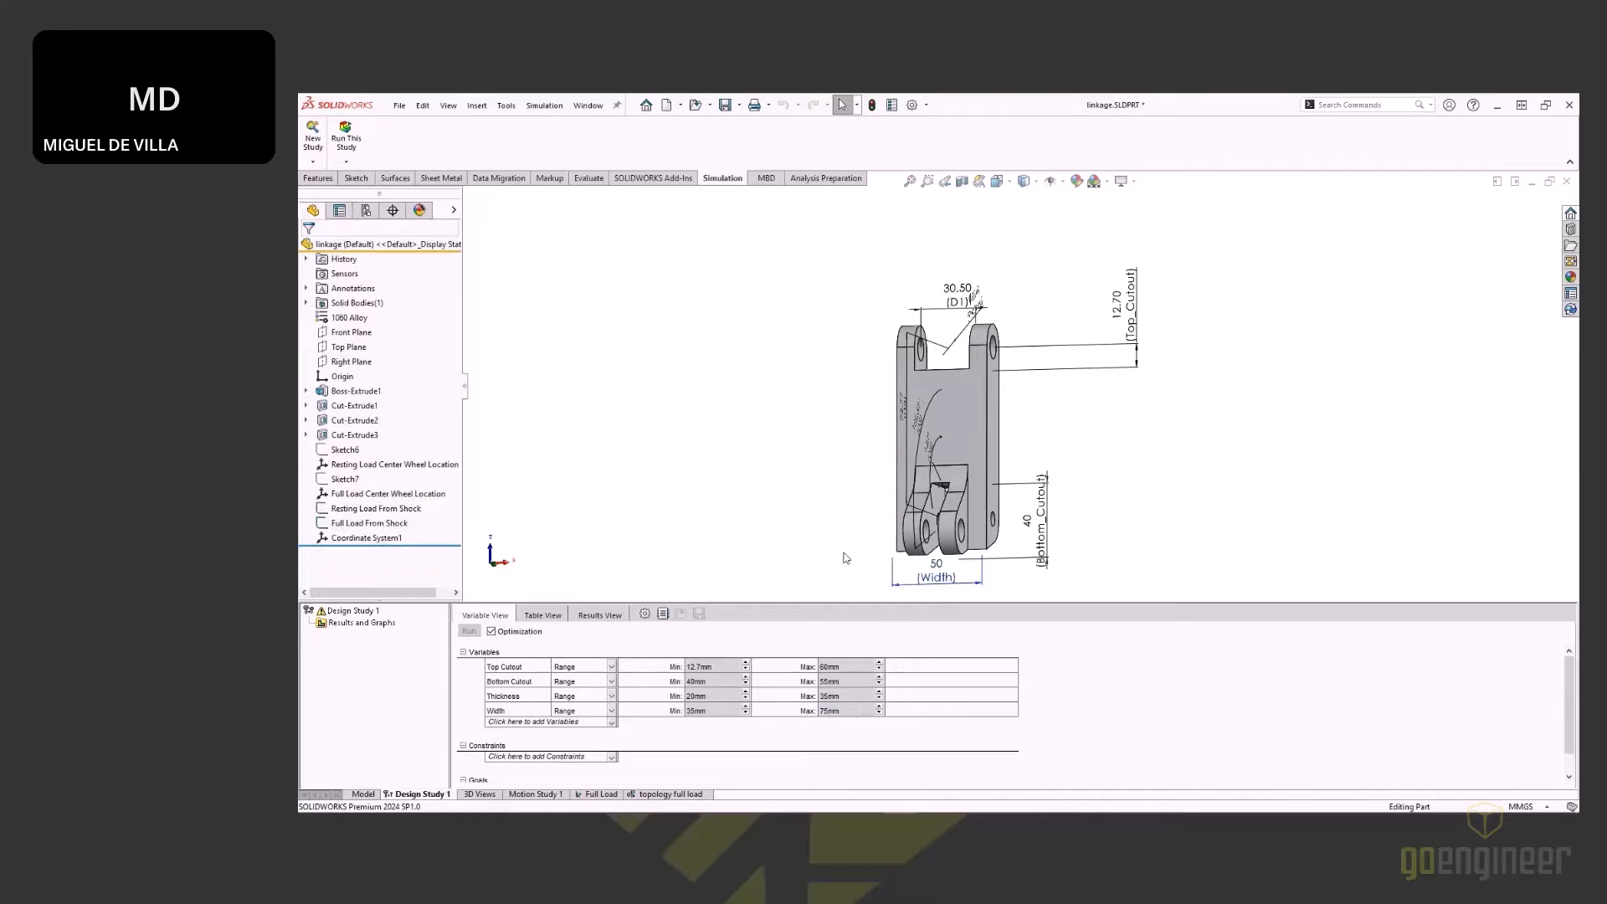
# Step: Add a new sensor for the study's constraints, with Simulation Data as its type and Stress as its data quantity
pyautogui.moveTo(875, 546); pyautogui.dragTo(924, 547, button='middle')
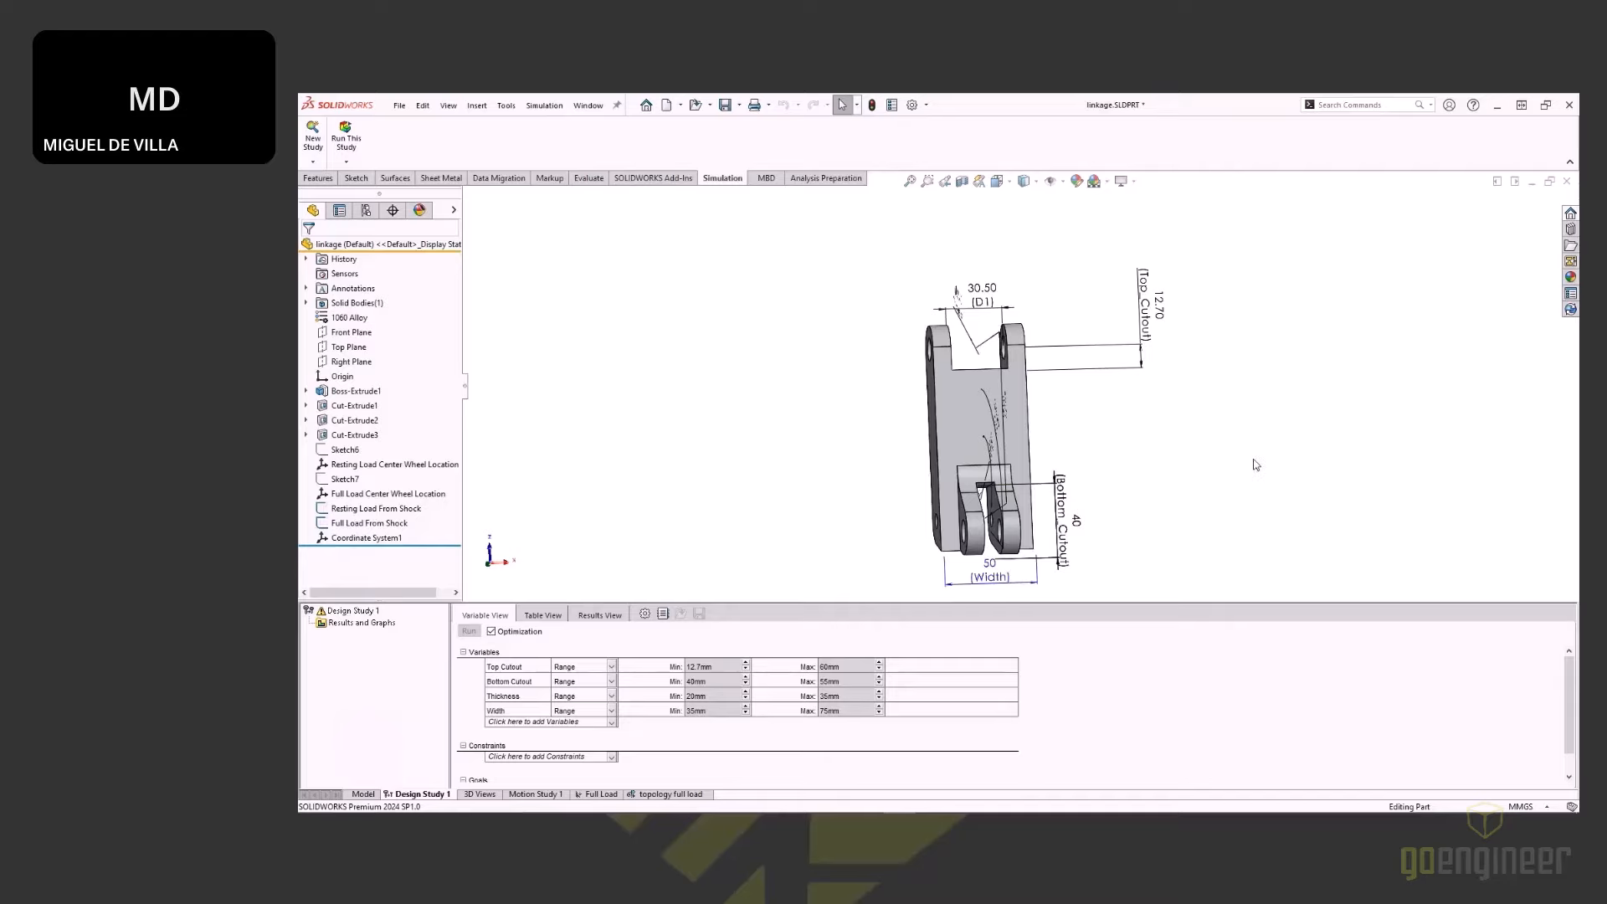
pyautogui.moveTo(1259, 460); pyautogui.dragTo(1190, 472, button='middle')
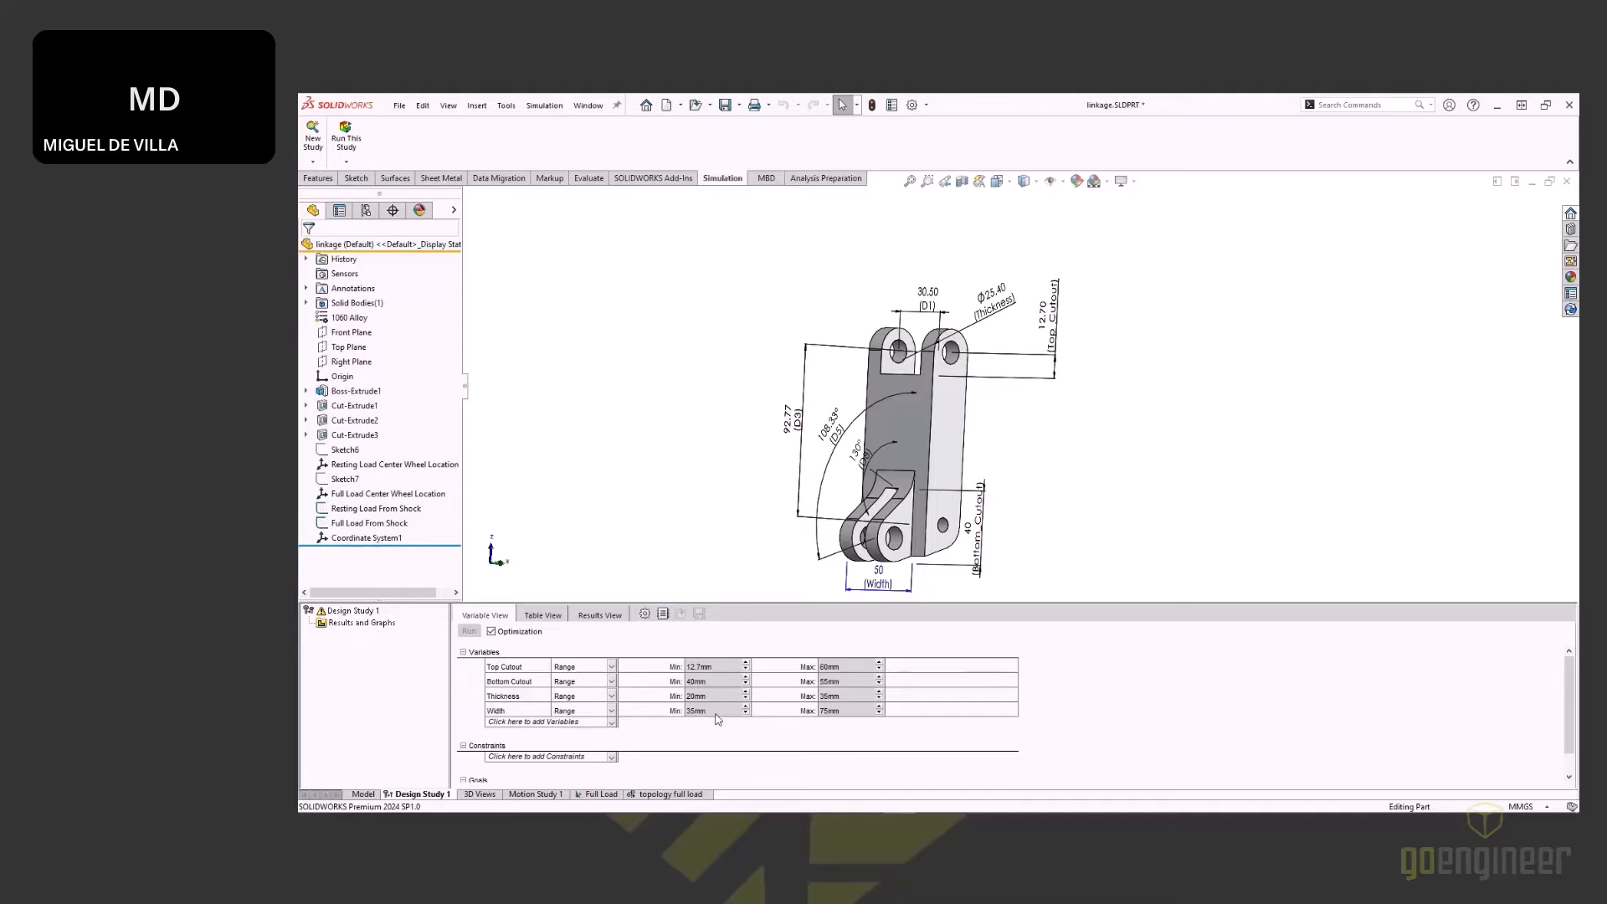
pyautogui.press('Tab')
pyautogui.moveTo(1569, 677); pyautogui.dragTo(1568, 694)
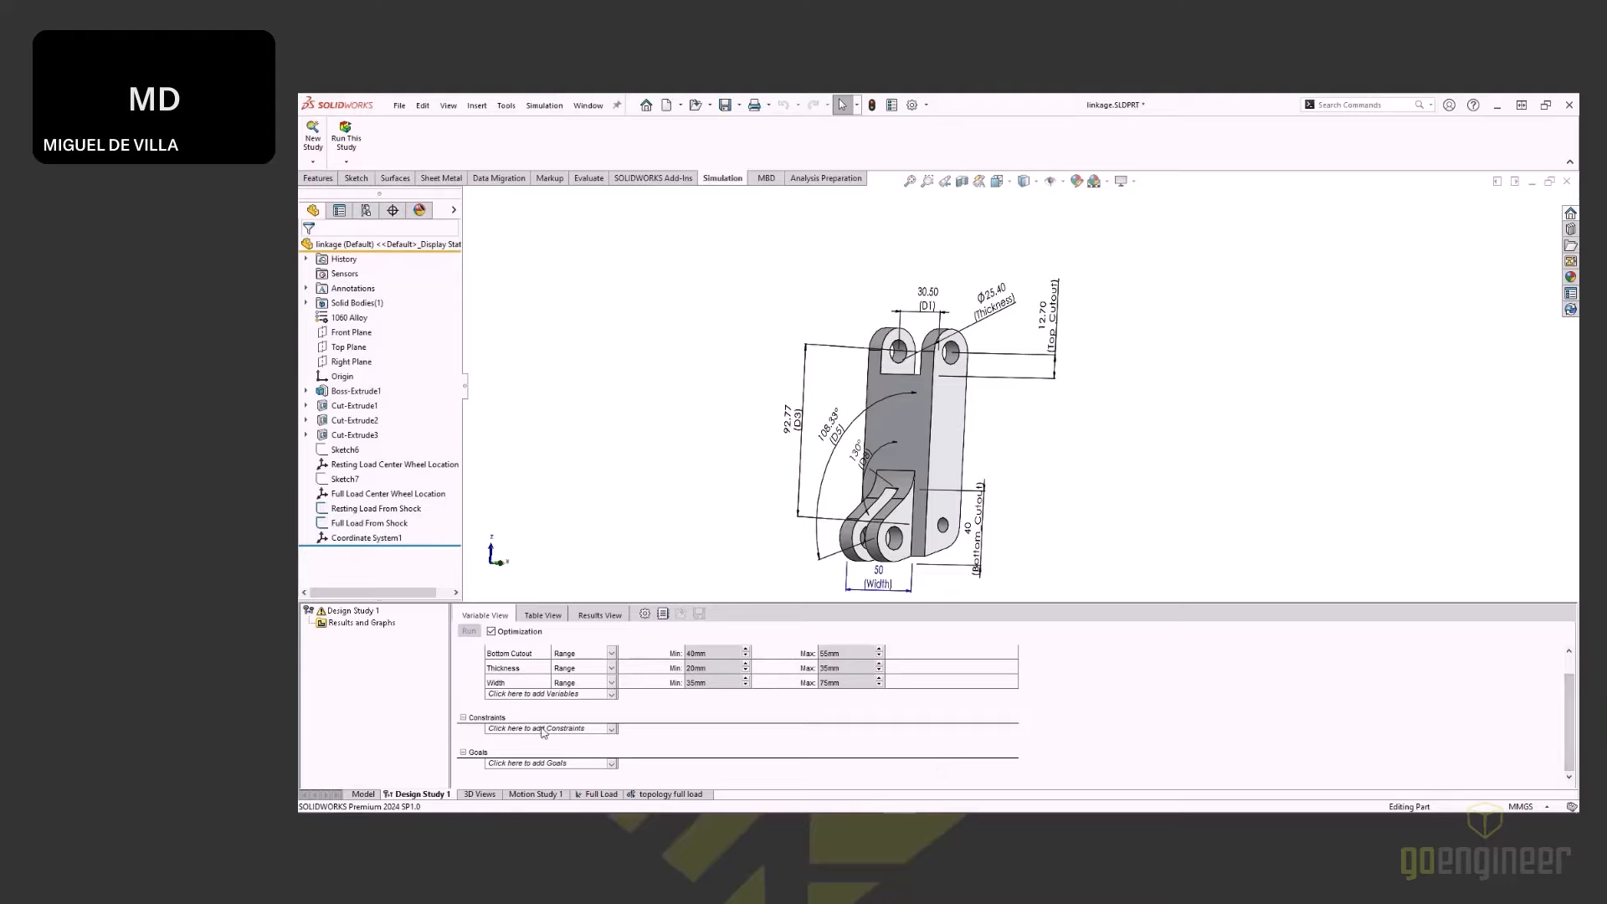
pyautogui.click(543, 733)
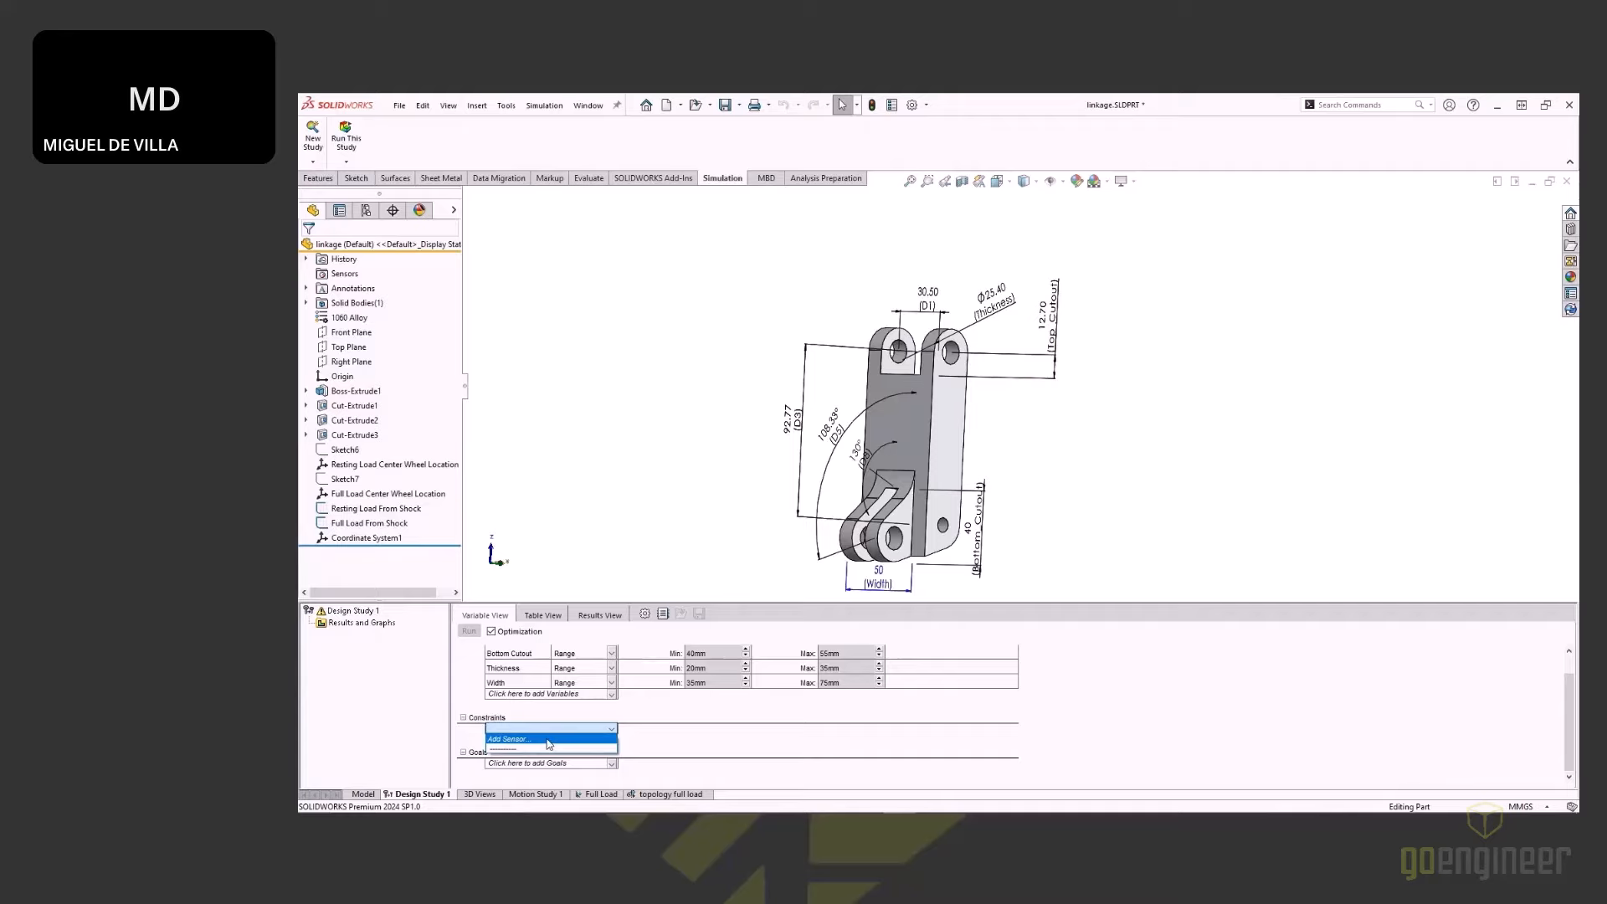
pyautogui.click(548, 740)
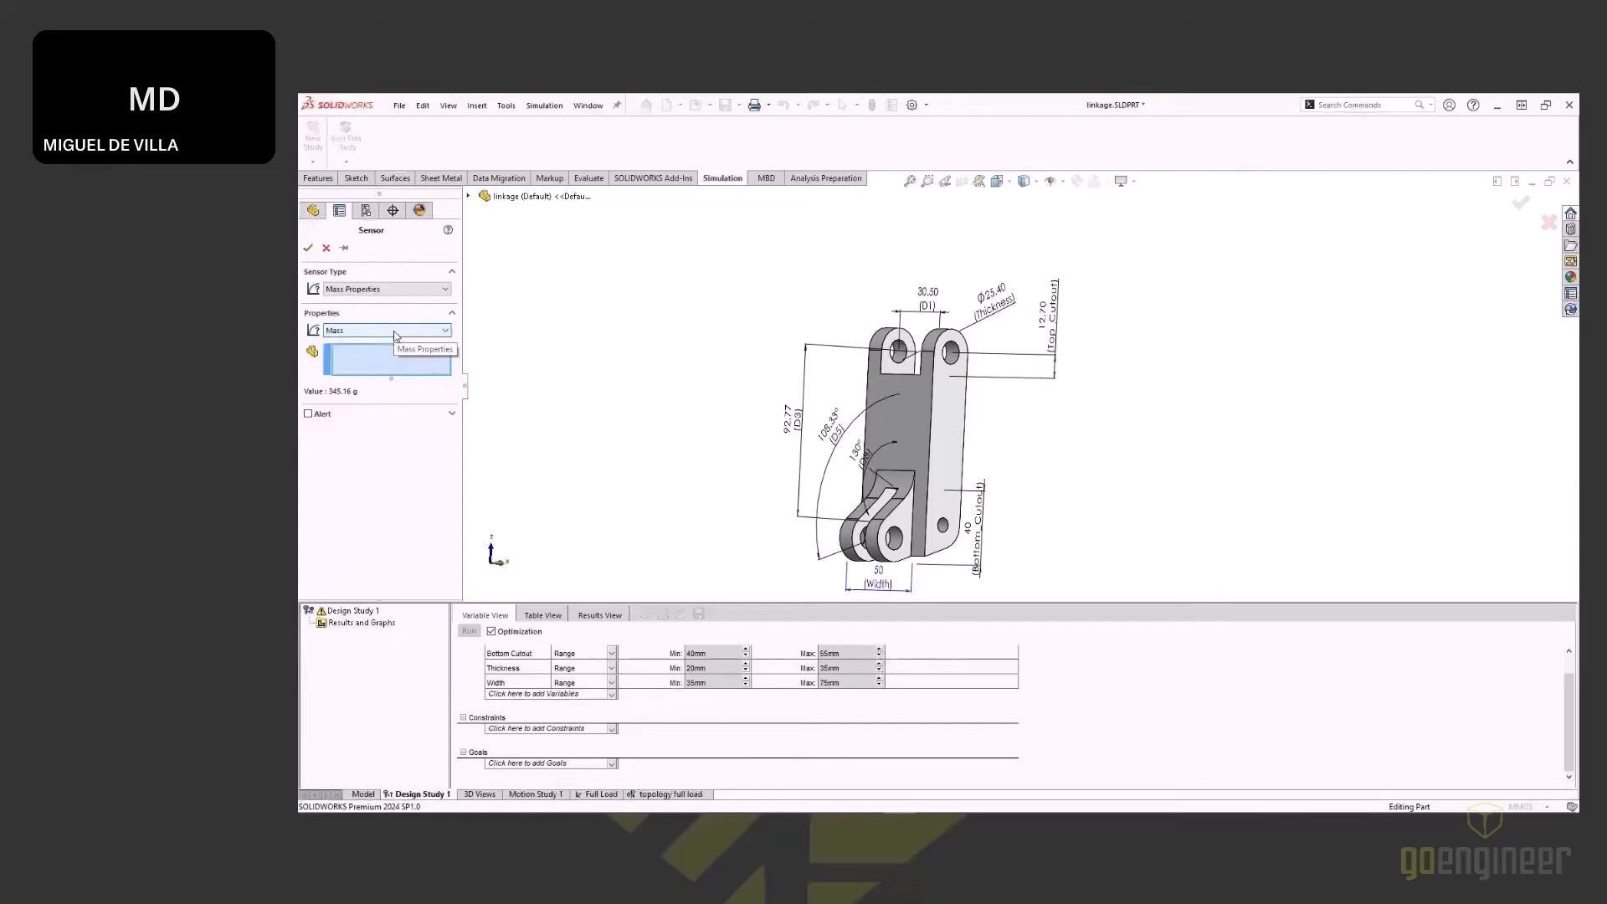
pyautogui.click(398, 291)
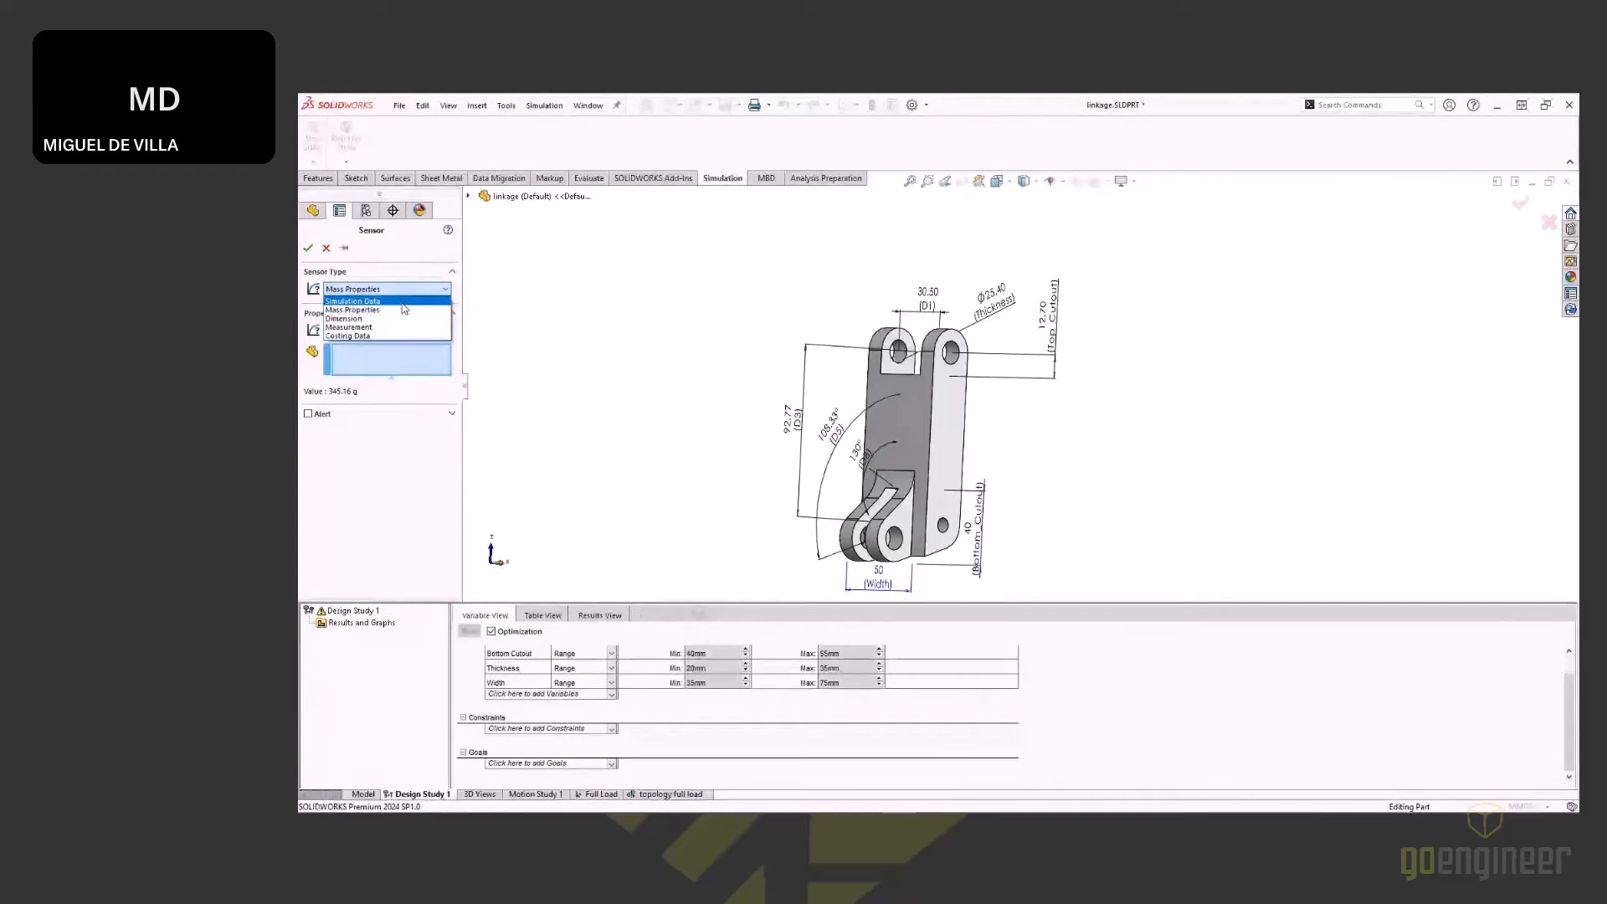
pyautogui.click(403, 301)
pyautogui.click(405, 346)
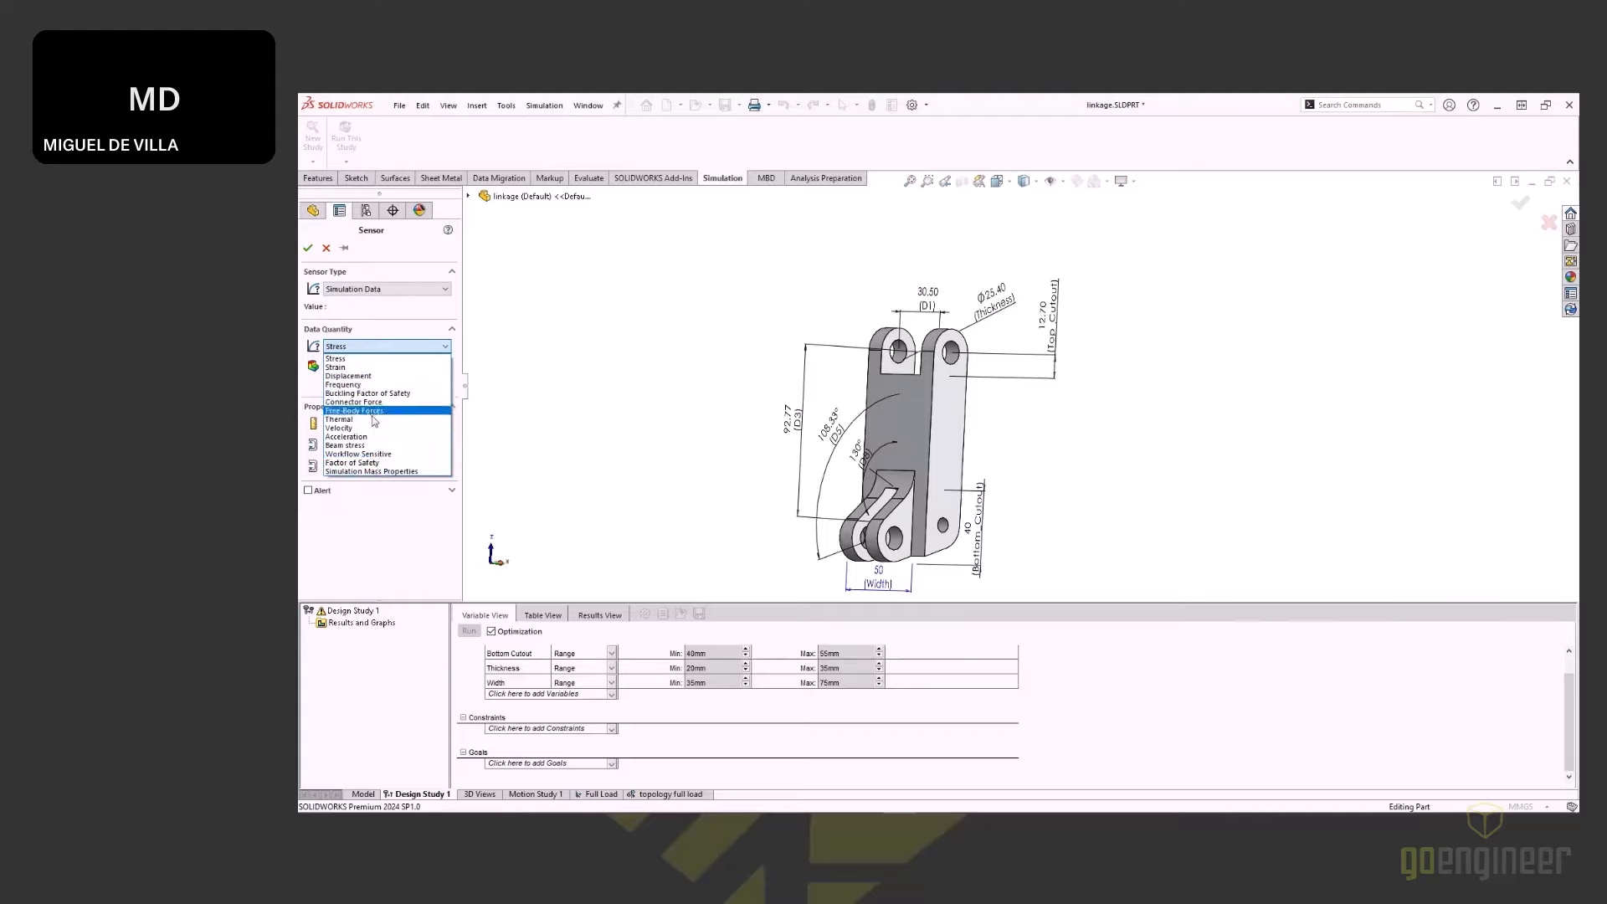
pyautogui.click(360, 358)
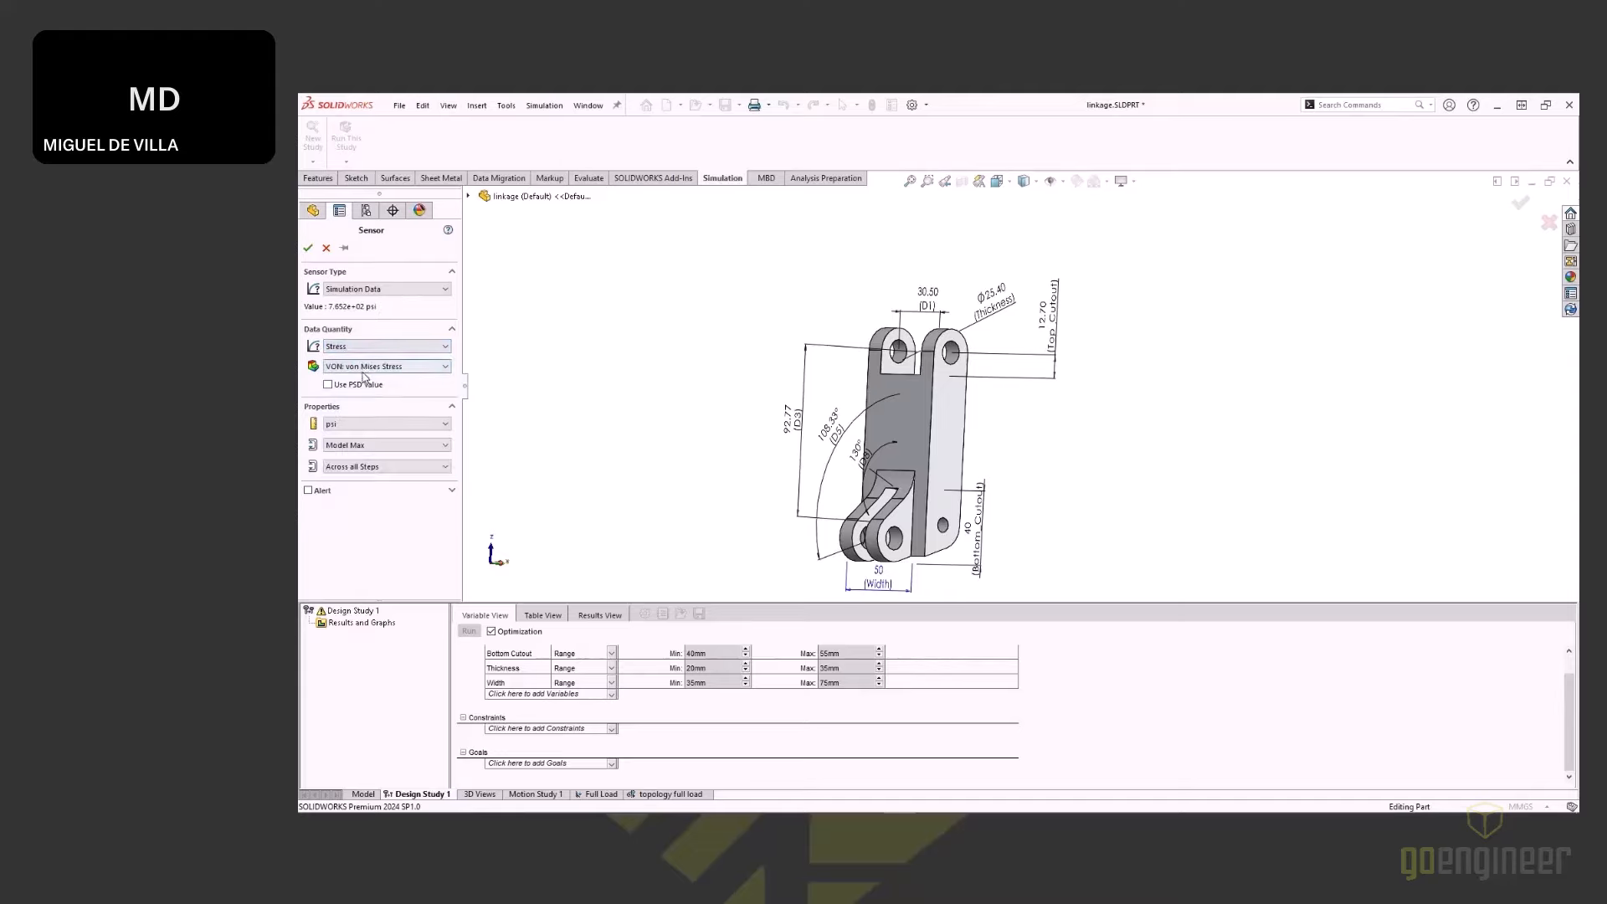
# Step: Define the stress sensor as von Mises stress in N/mm^2 (MPa) with the Model Max criterion, and accept it
pyautogui.click(364, 367)
pyautogui.click(370, 378)
pyautogui.click(391, 424)
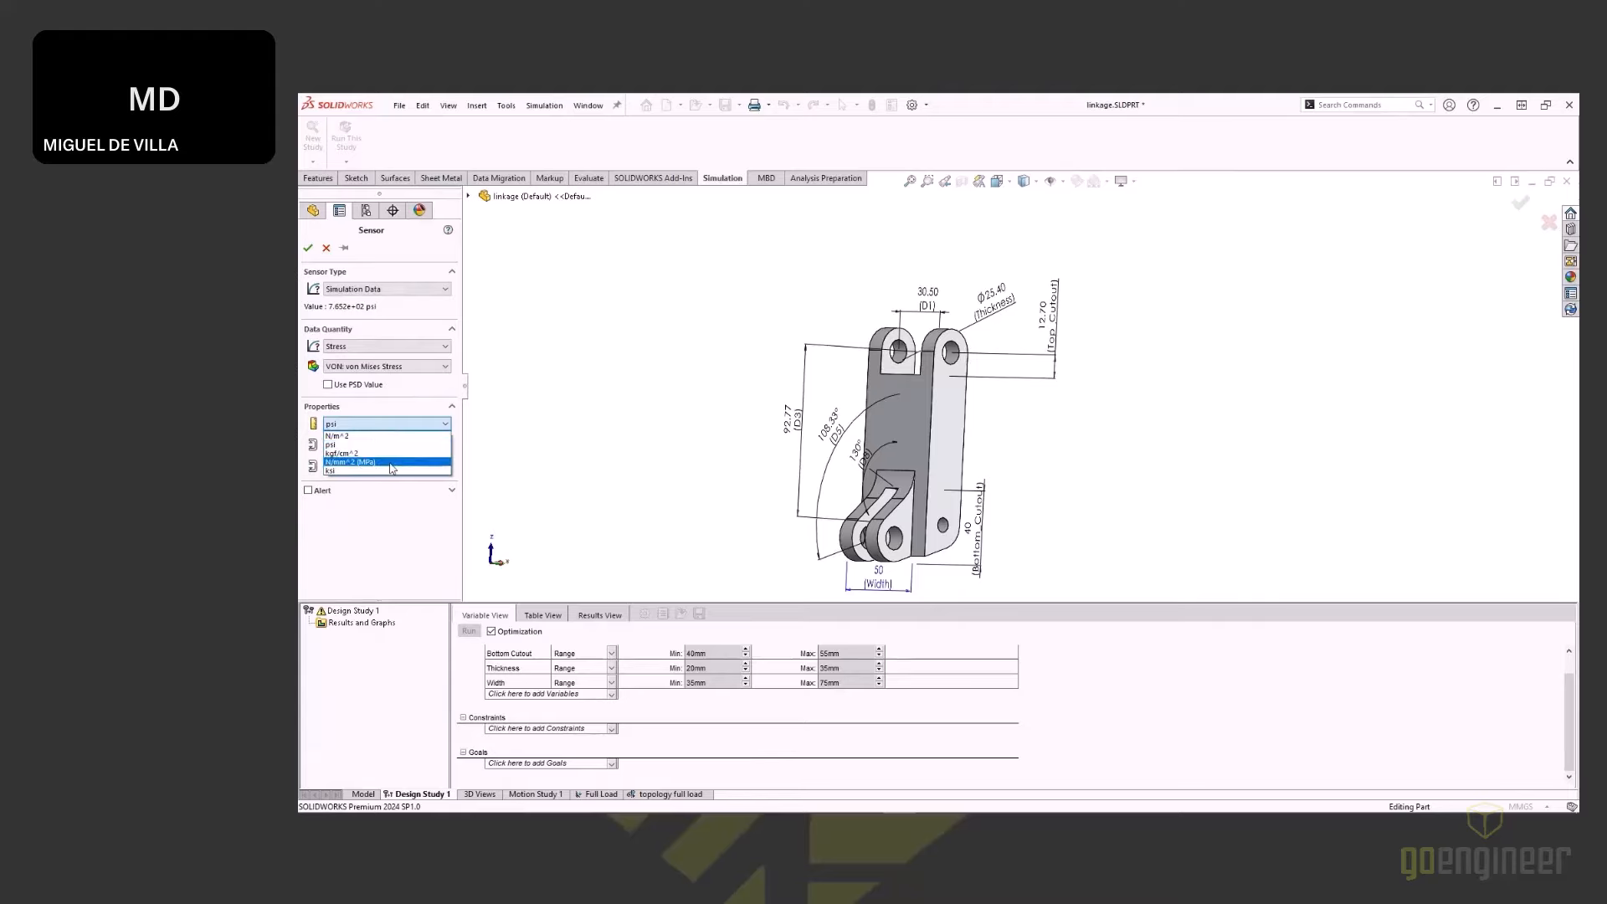
pyautogui.click(368, 463)
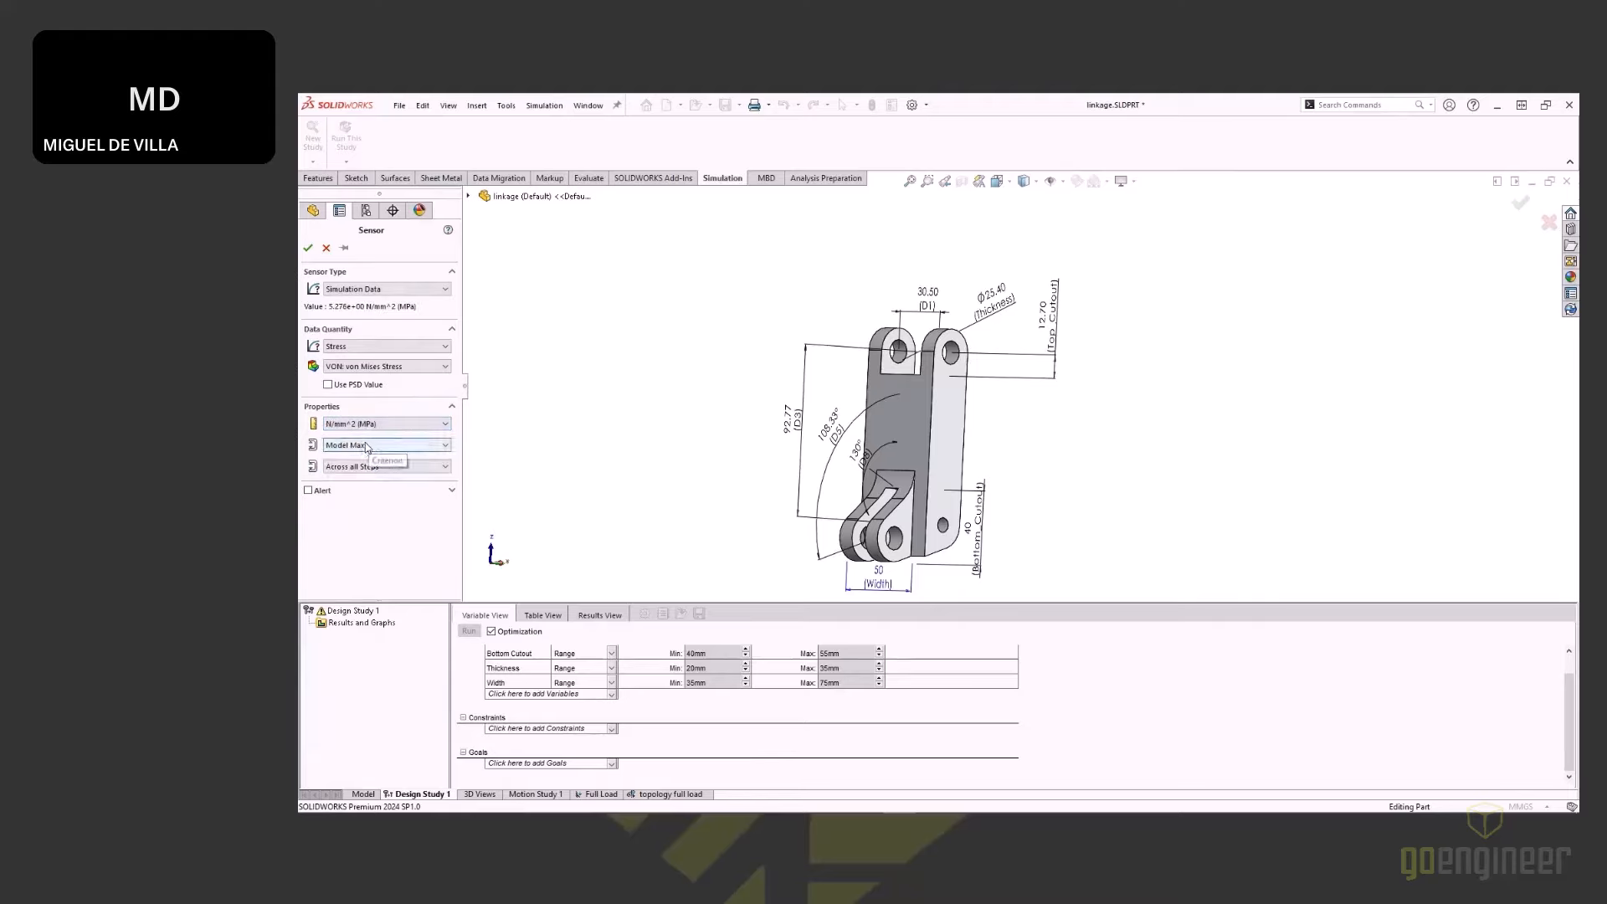
pyautogui.click(366, 446)
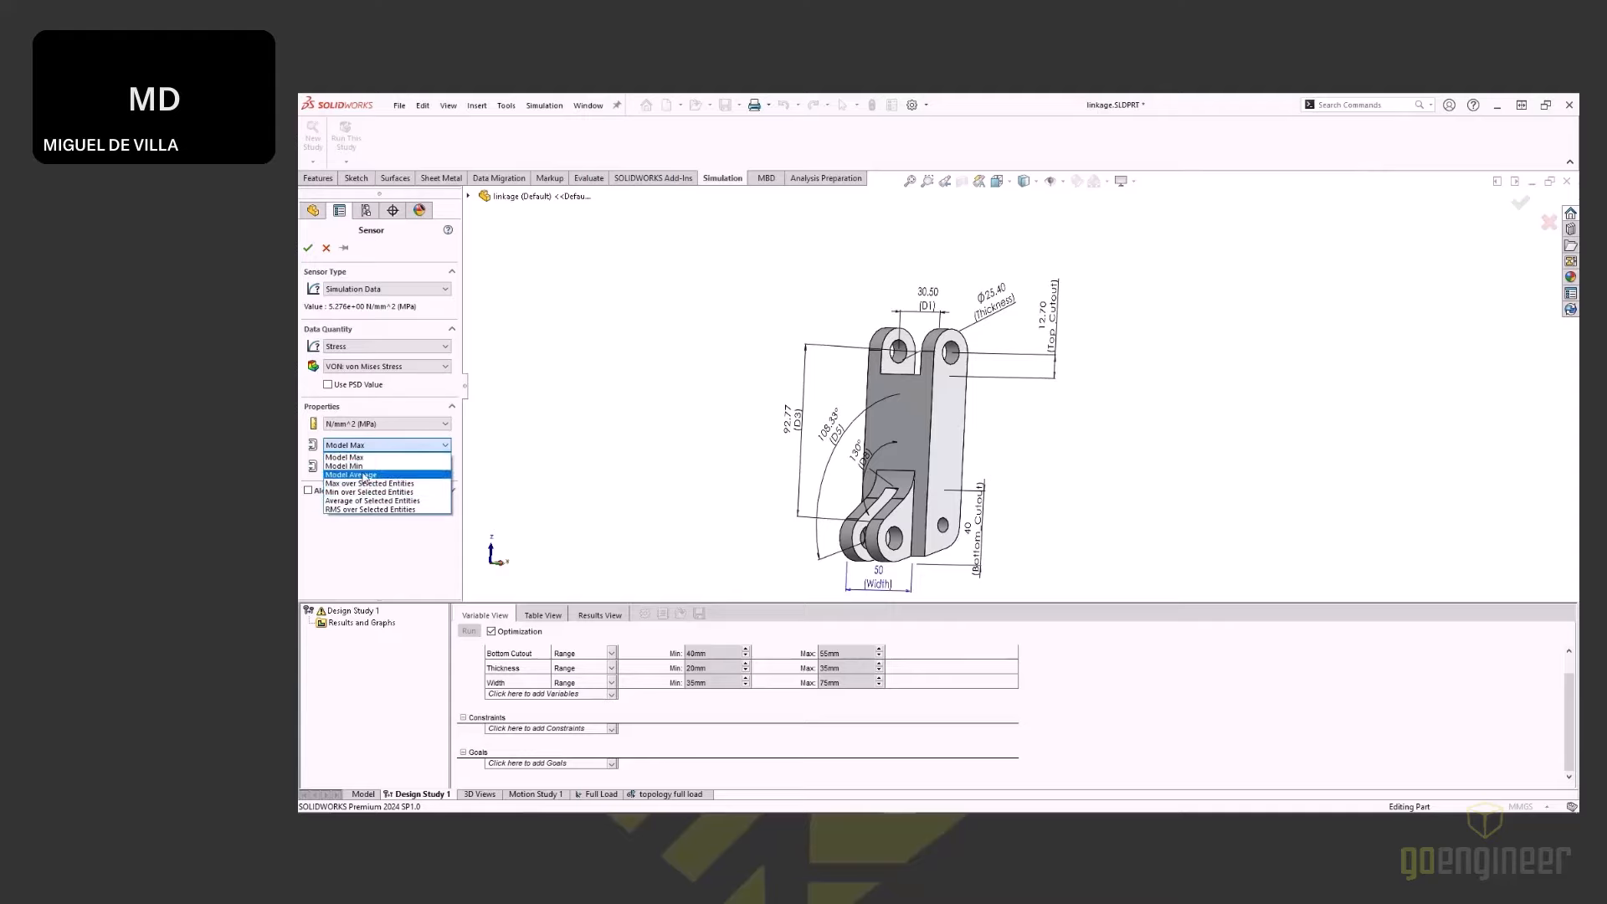
pyautogui.click(308, 248)
pyautogui.click(308, 247)
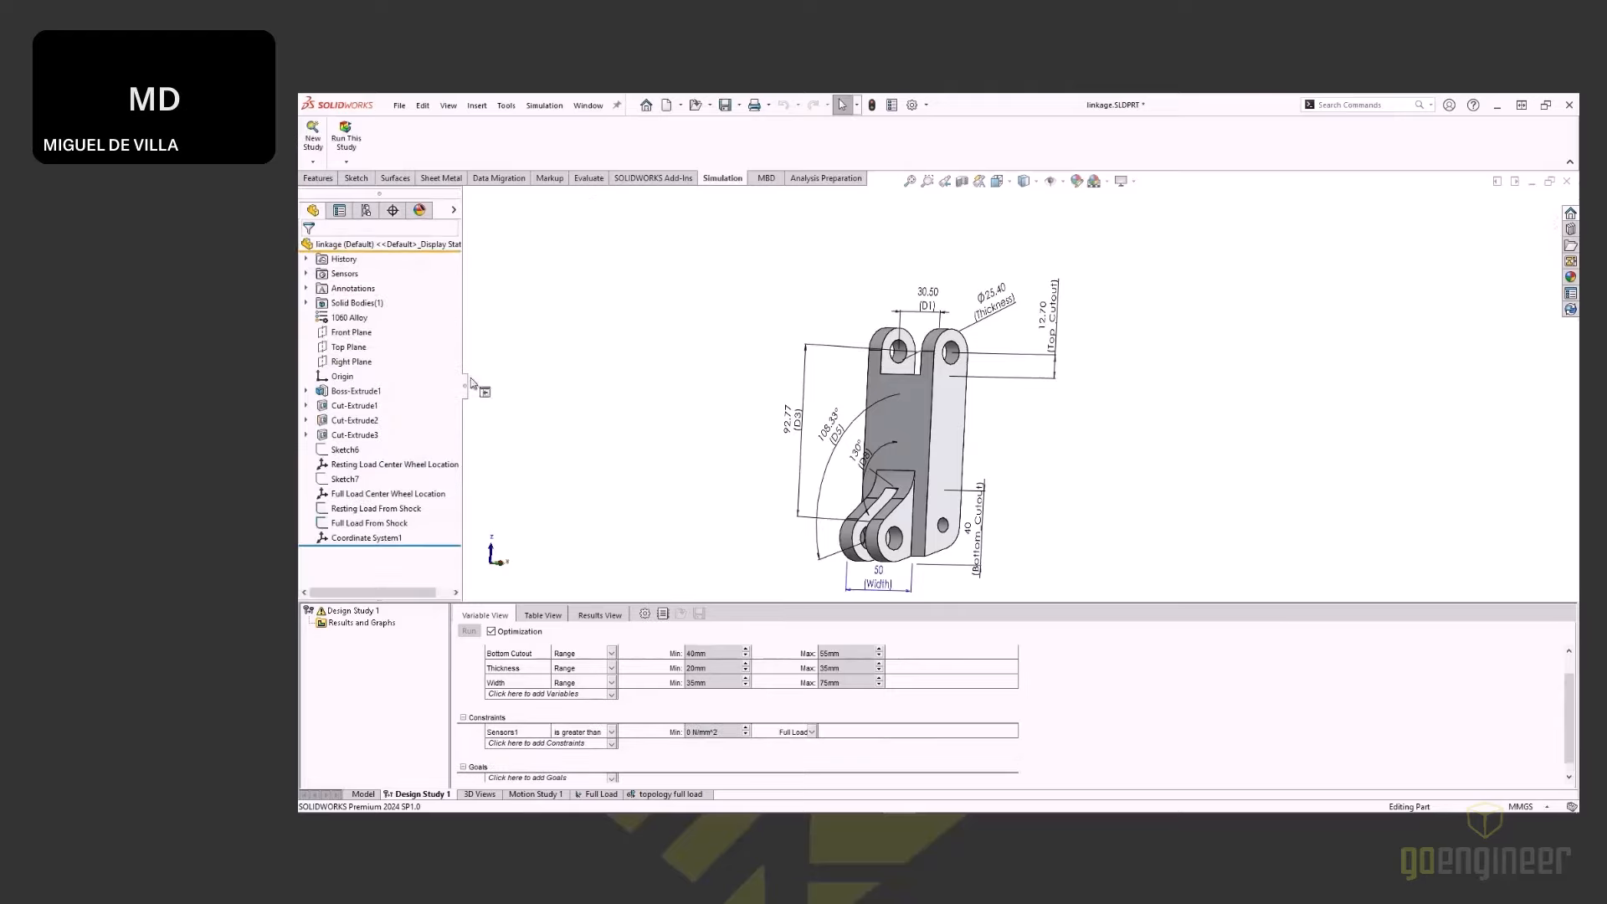
# Step: Add a second sensor for the study's constraints, with Simulation Data as its type and Displacement as its data quantity
pyautogui.click(521, 744)
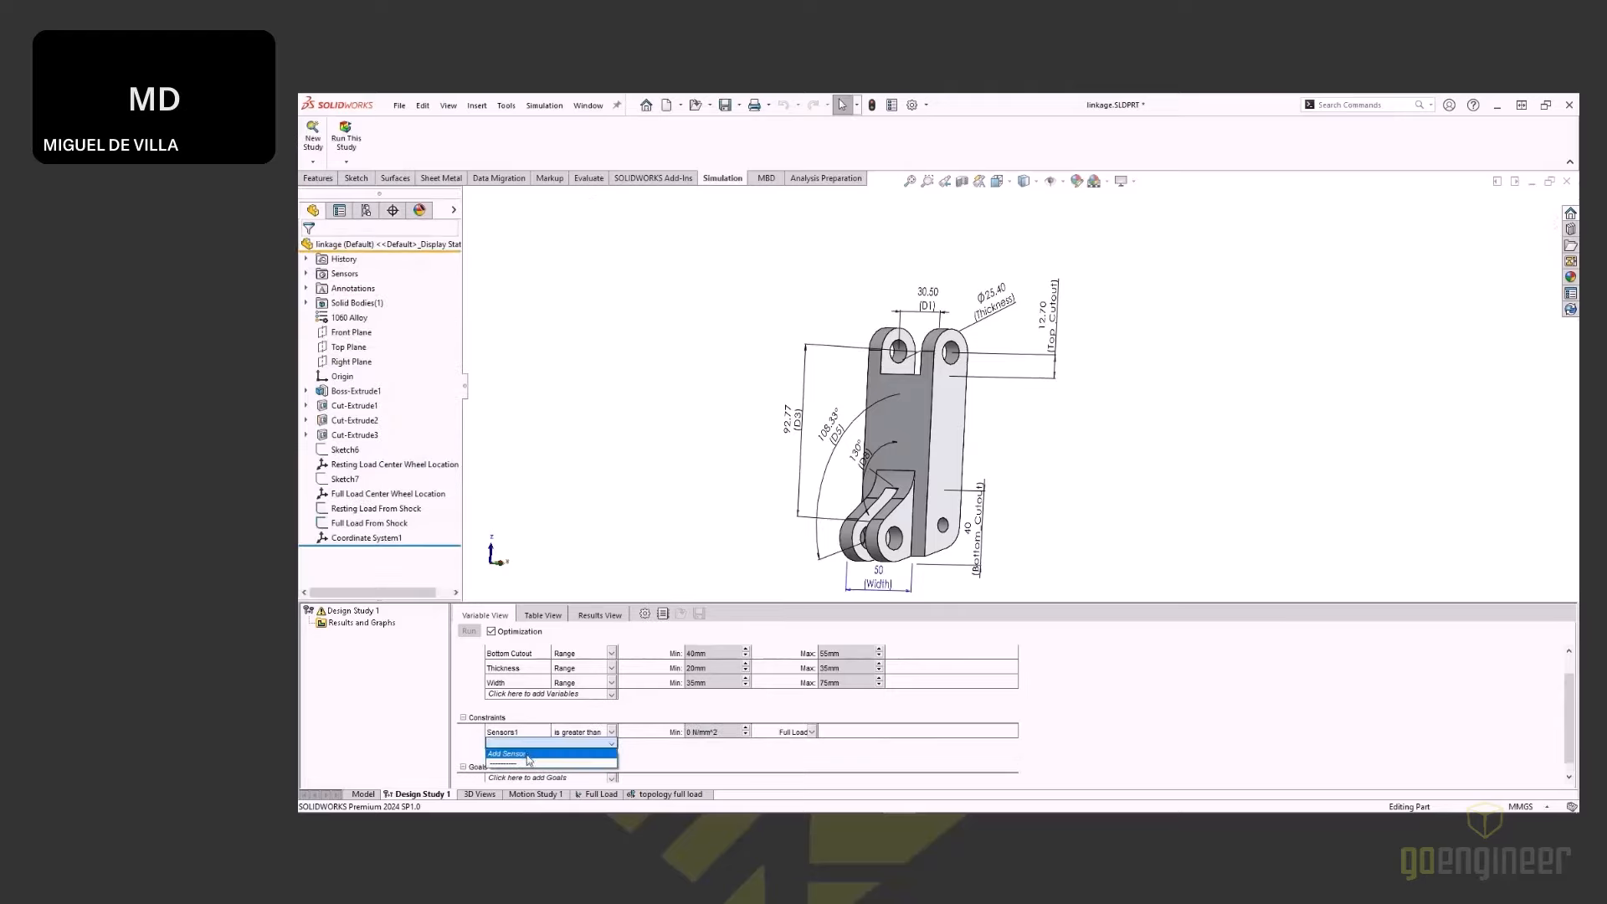
pyautogui.click(512, 755)
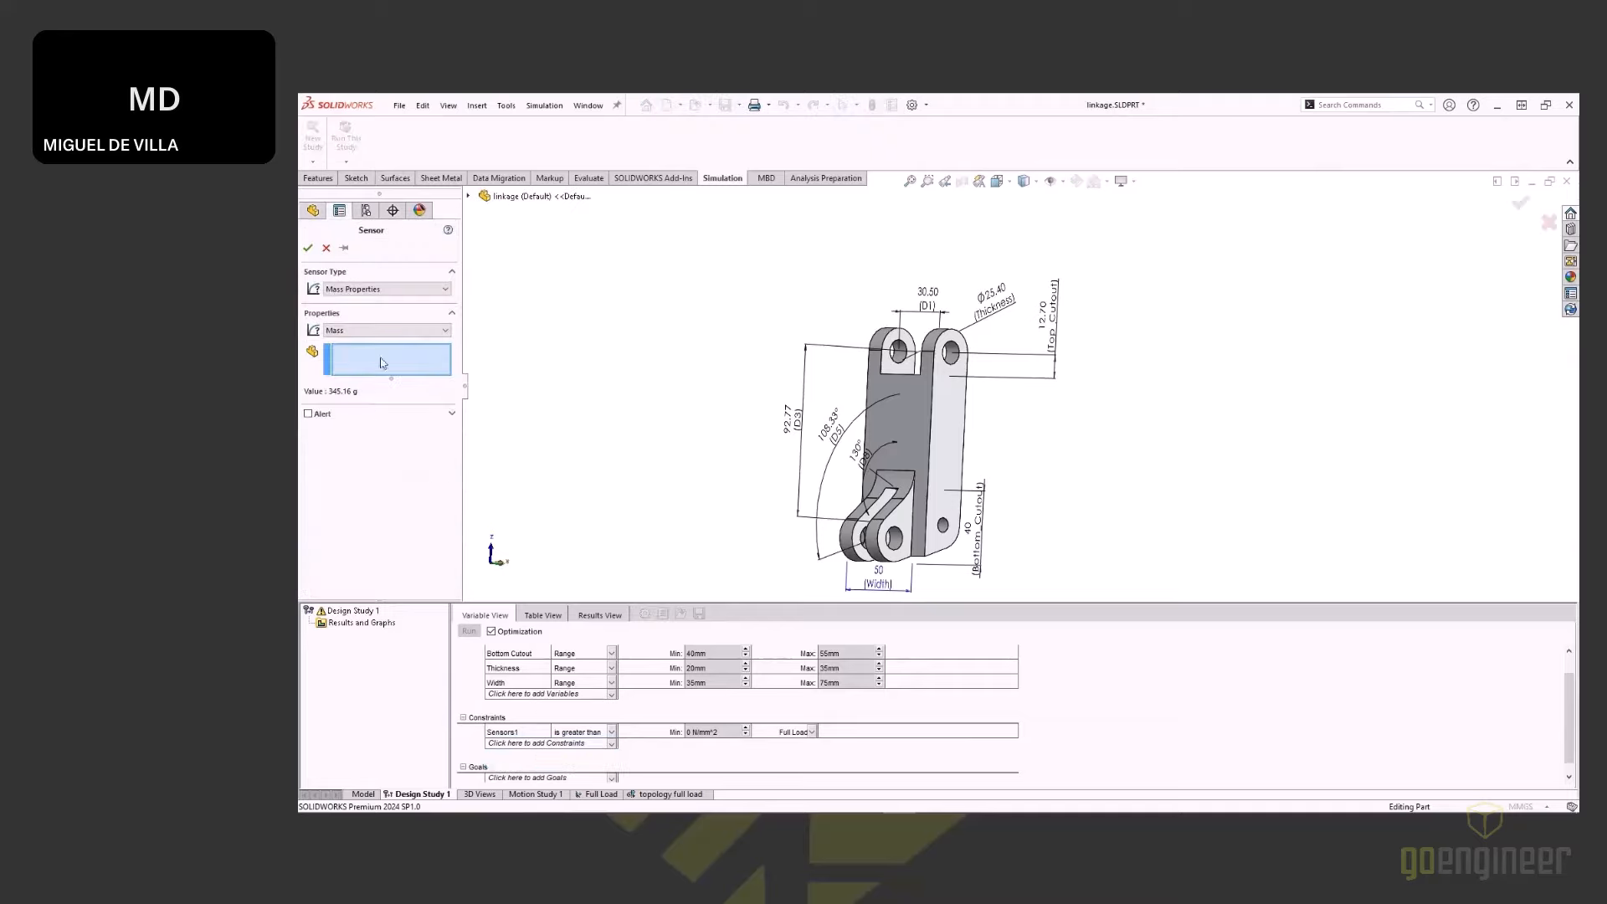
pyautogui.click(381, 290)
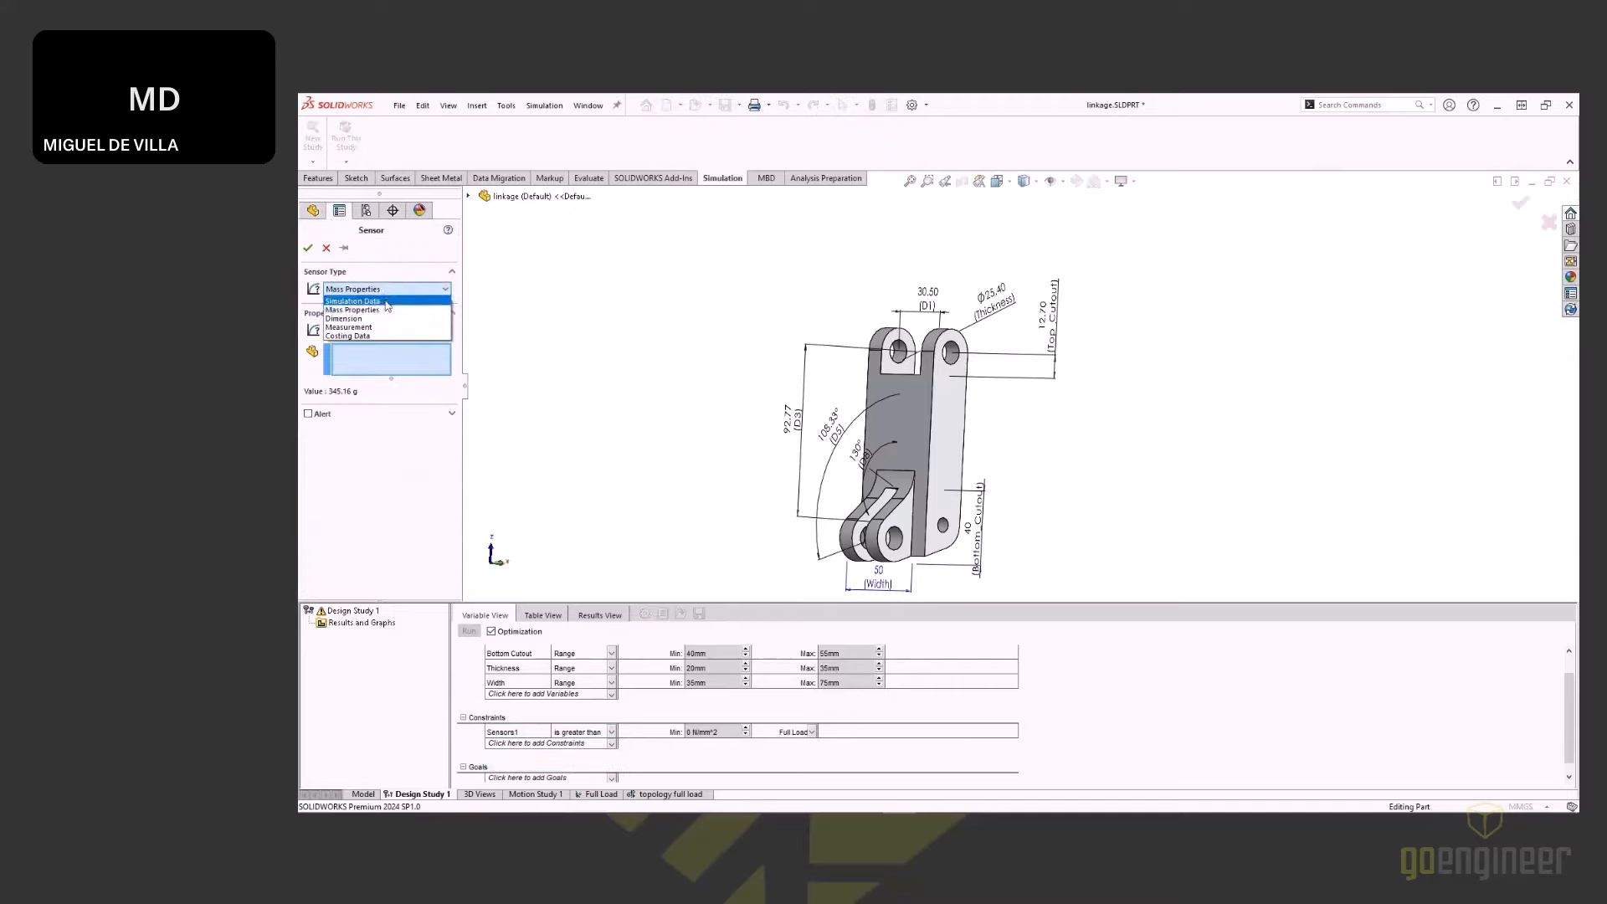
pyautogui.click(388, 302)
pyautogui.click(390, 349)
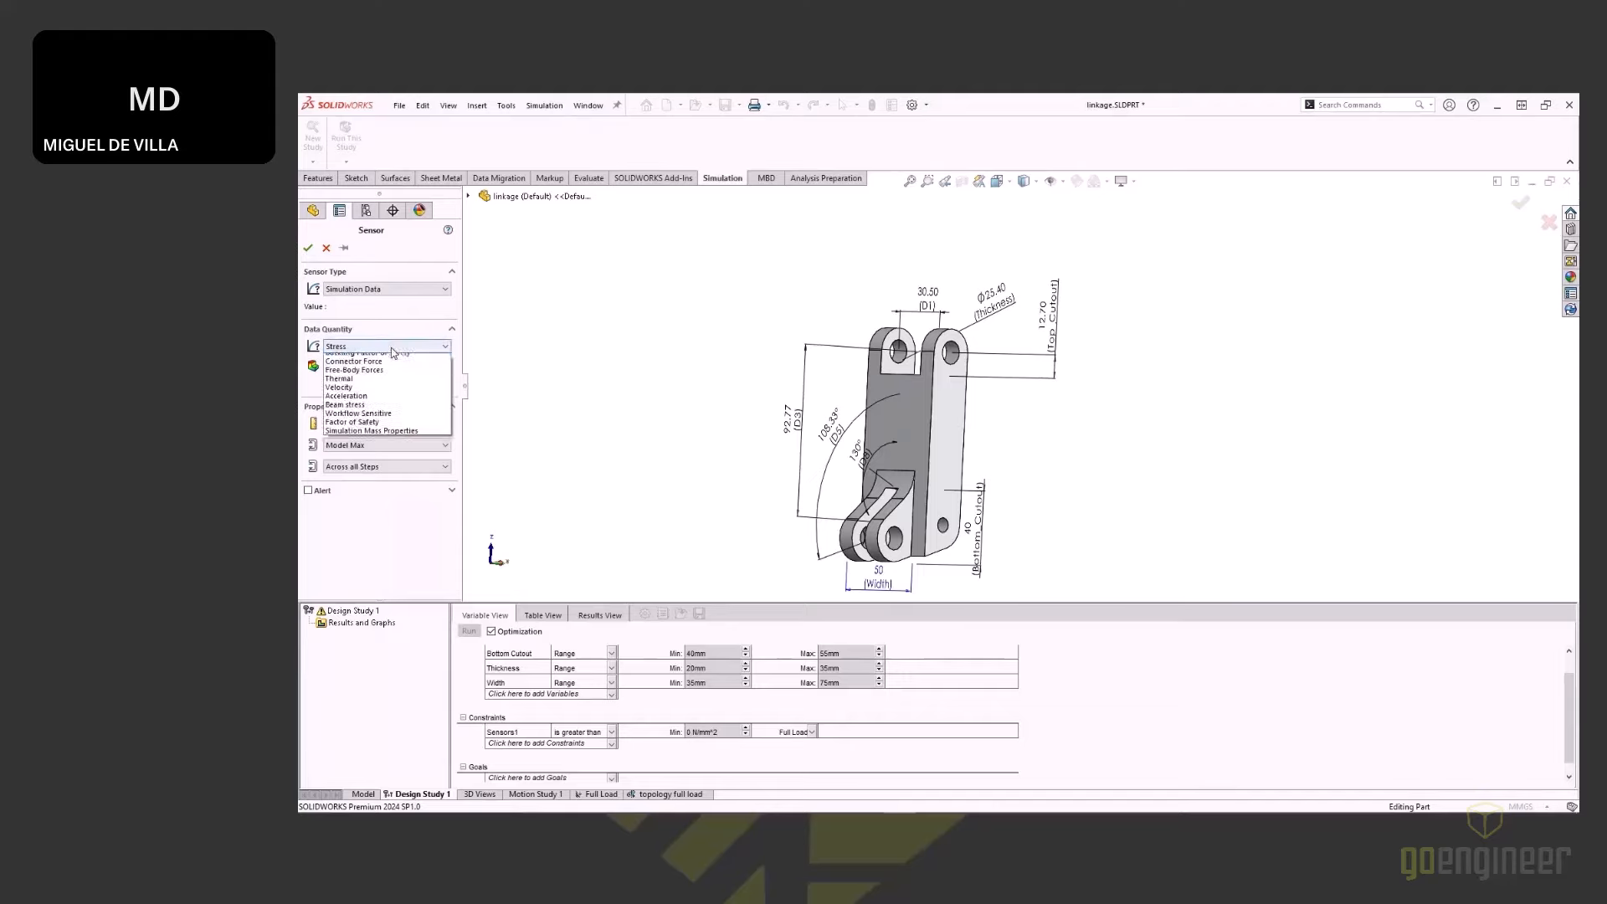
pyautogui.click(388, 372)
# Step: Define the displacement sensor as URES: Resultant Displacement in mm, and accept it
pyautogui.click(387, 367)
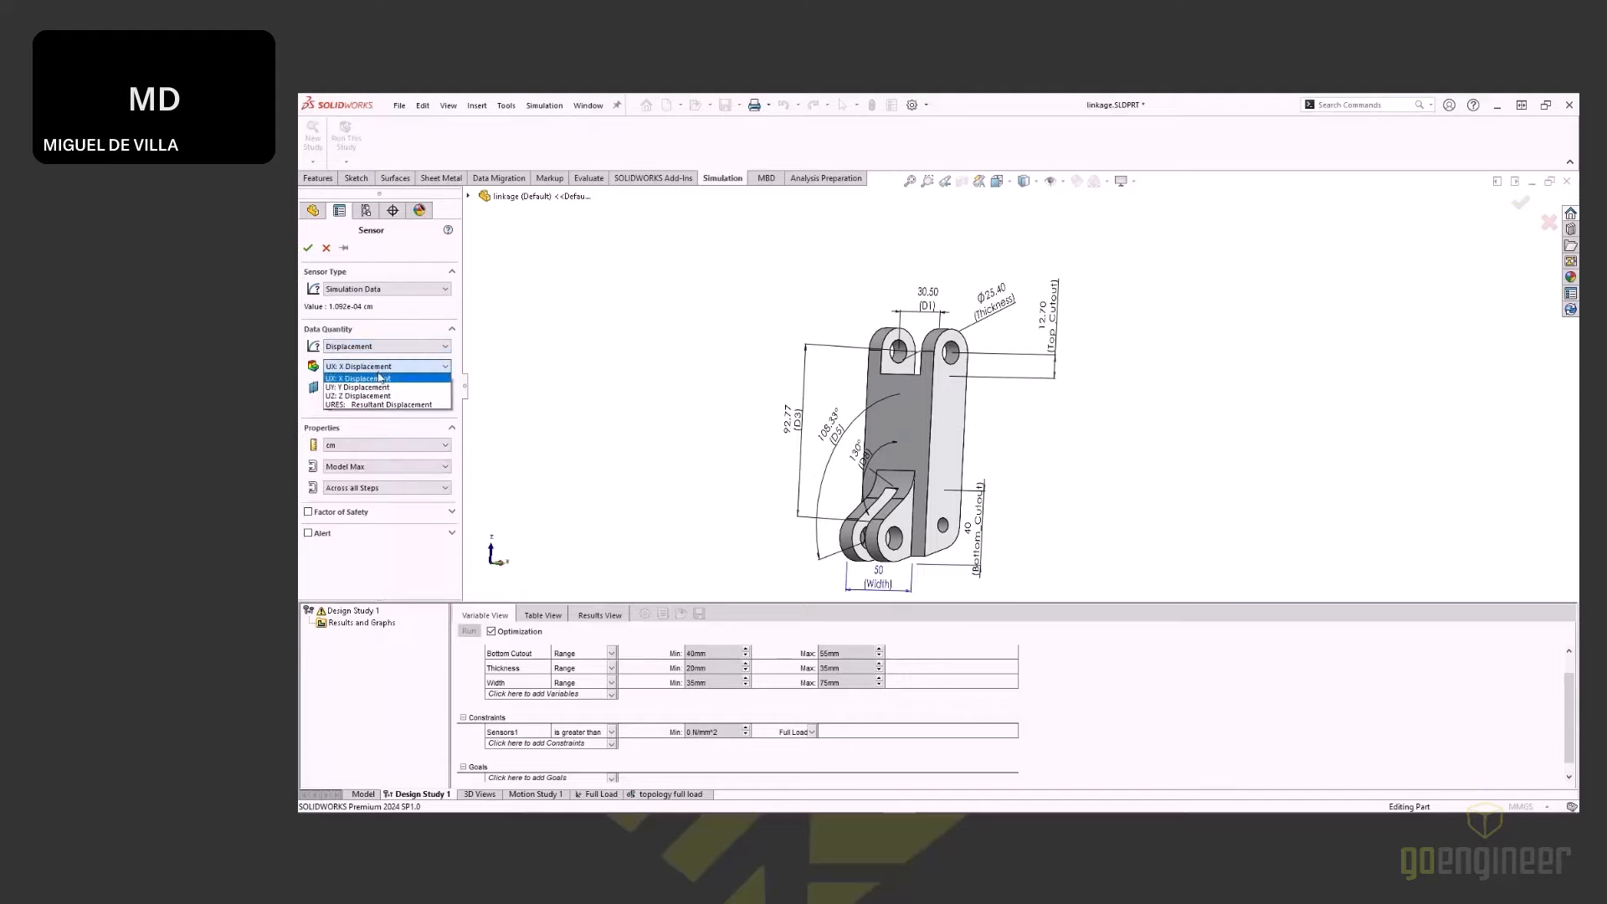
pyautogui.click(384, 405)
pyautogui.click(377, 425)
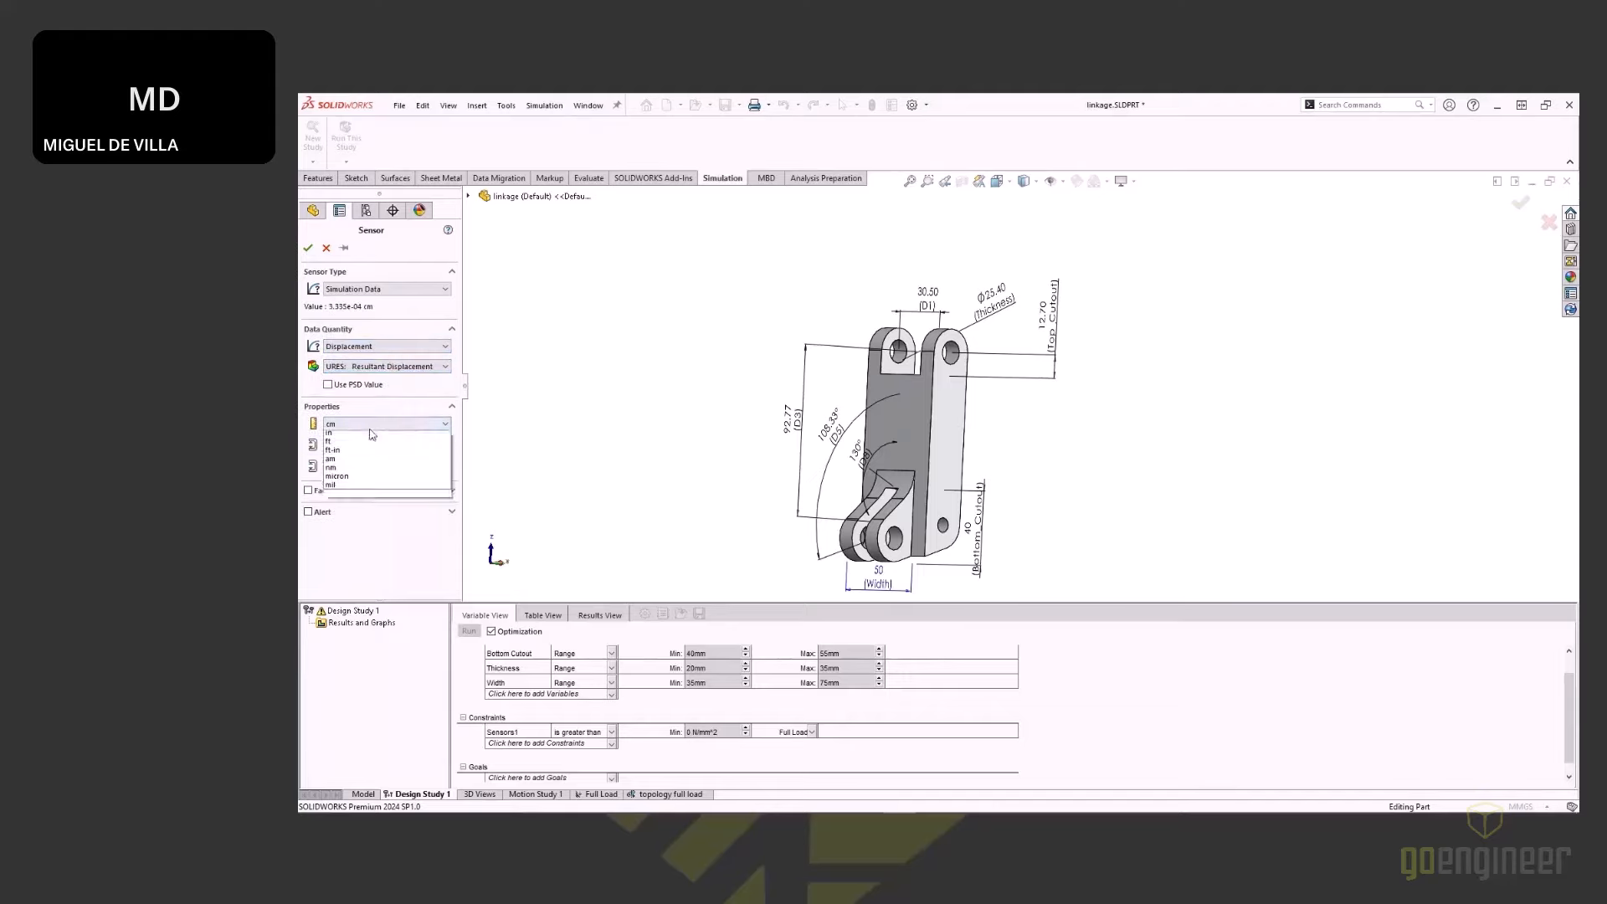
pyautogui.click(372, 444)
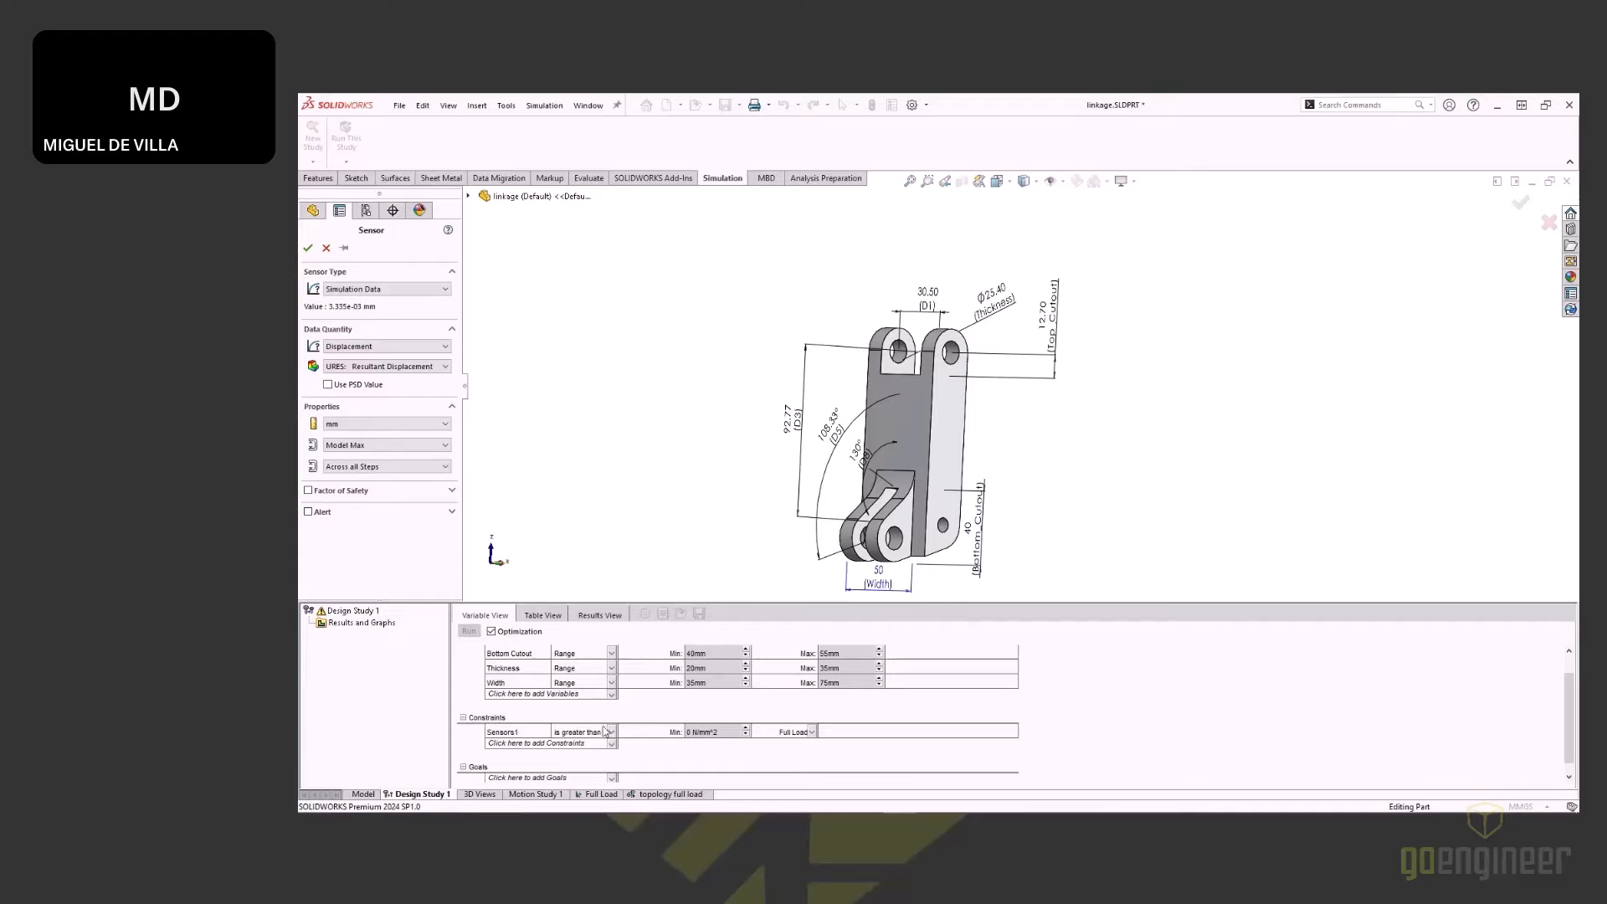
pyautogui.click(309, 249)
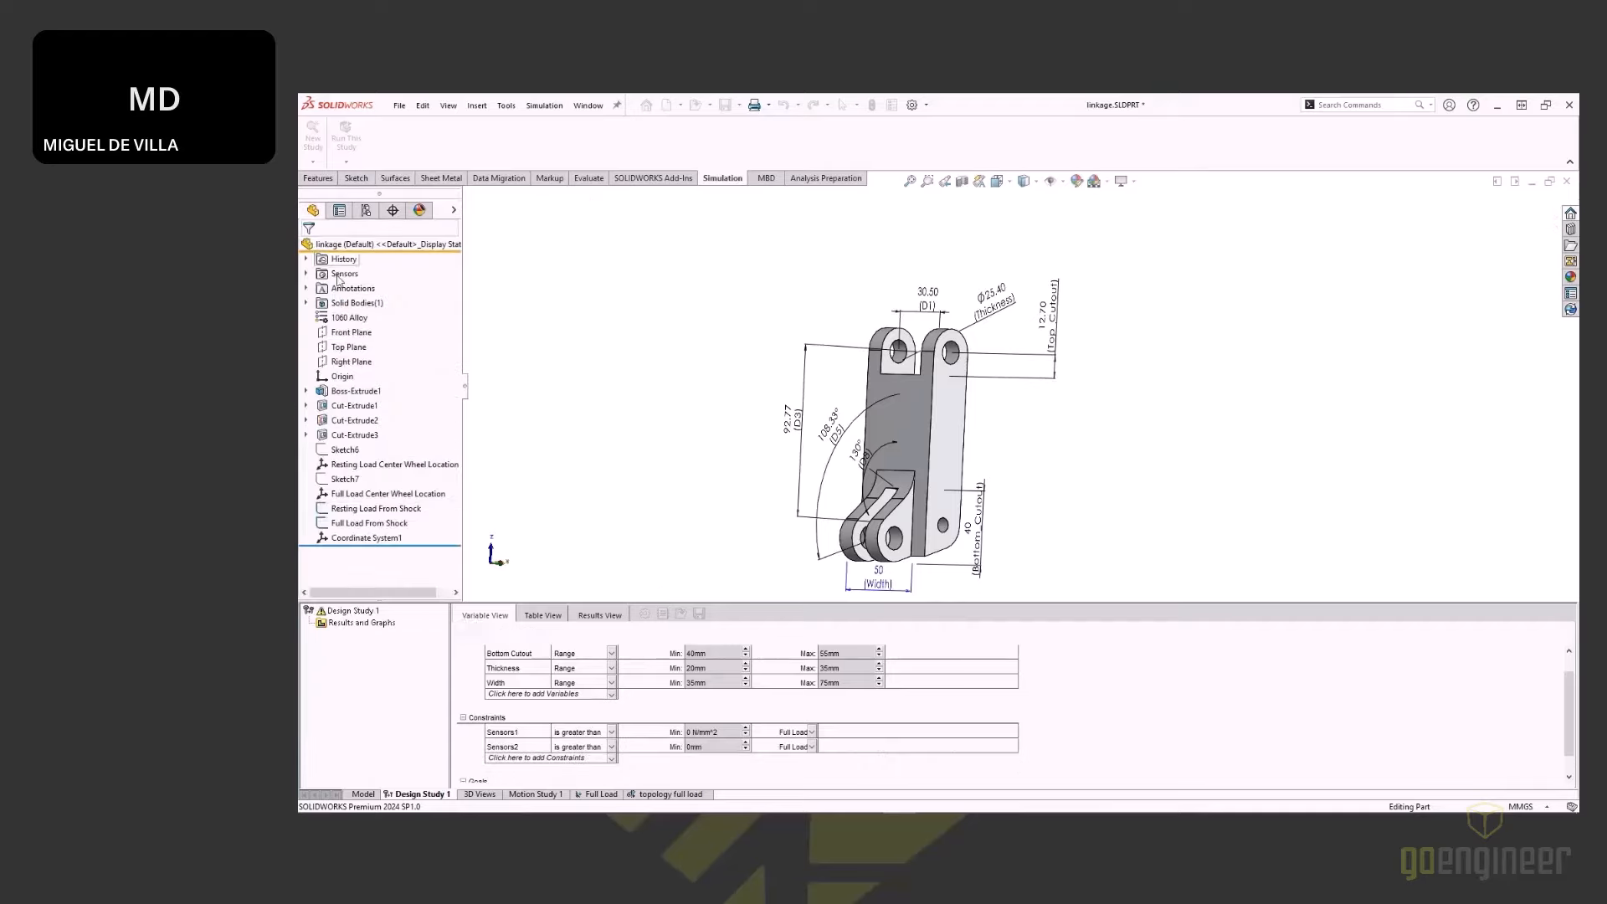
# Step: Constrain the stress sensor Sensors1 to be less than 24.81 N/mm^2
pyautogui.click(612, 736)
pyautogui.click(540, 721)
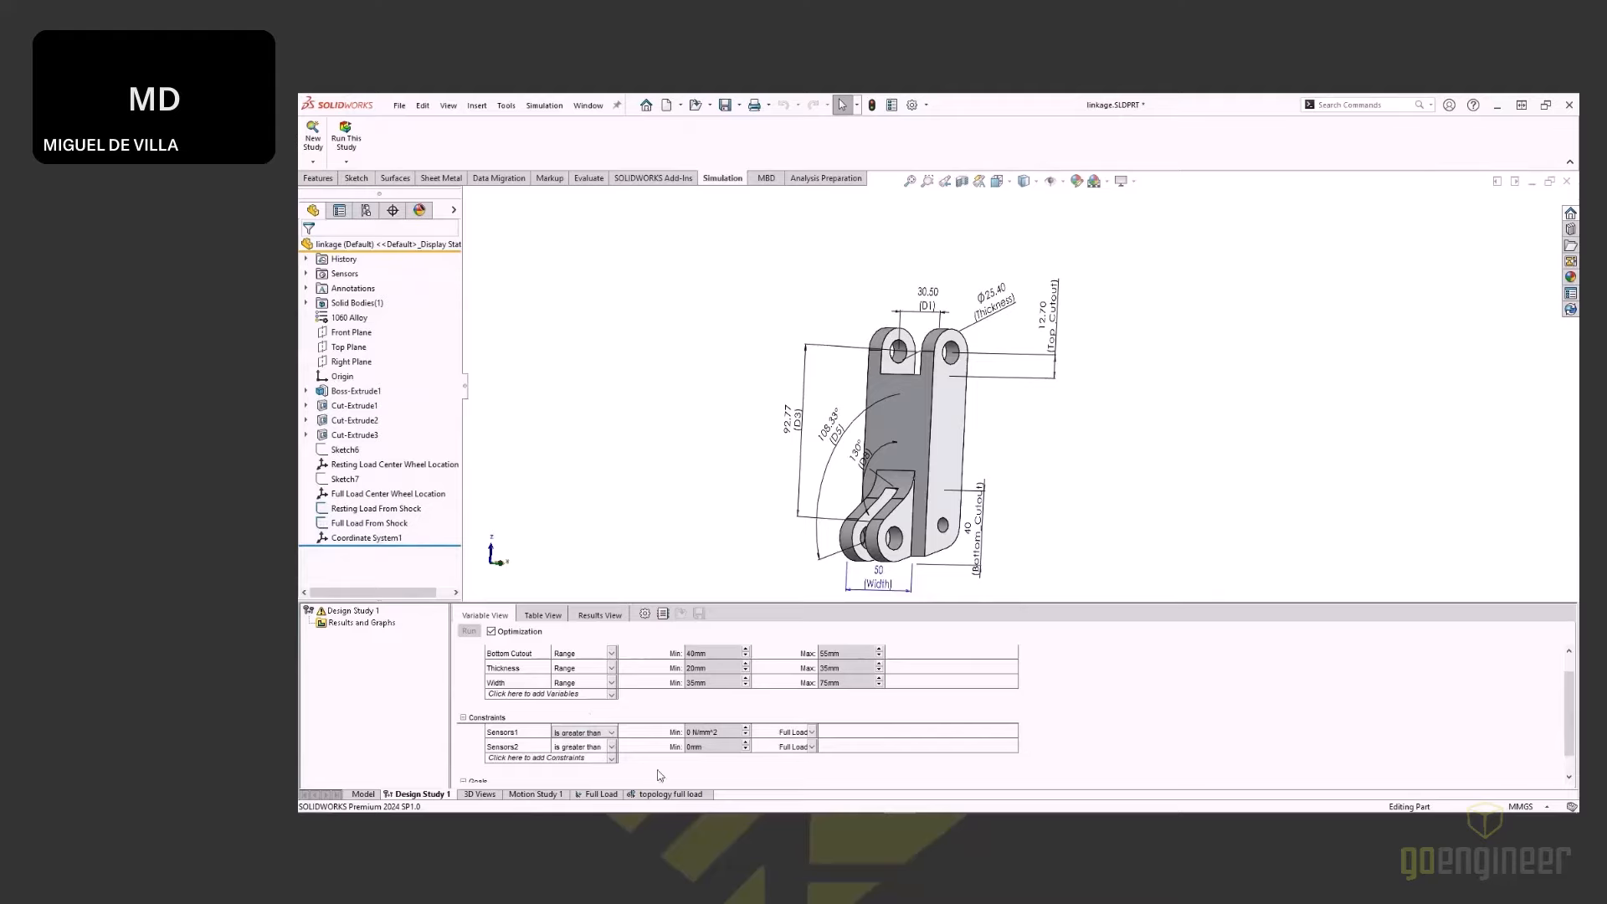
pyautogui.click(609, 734)
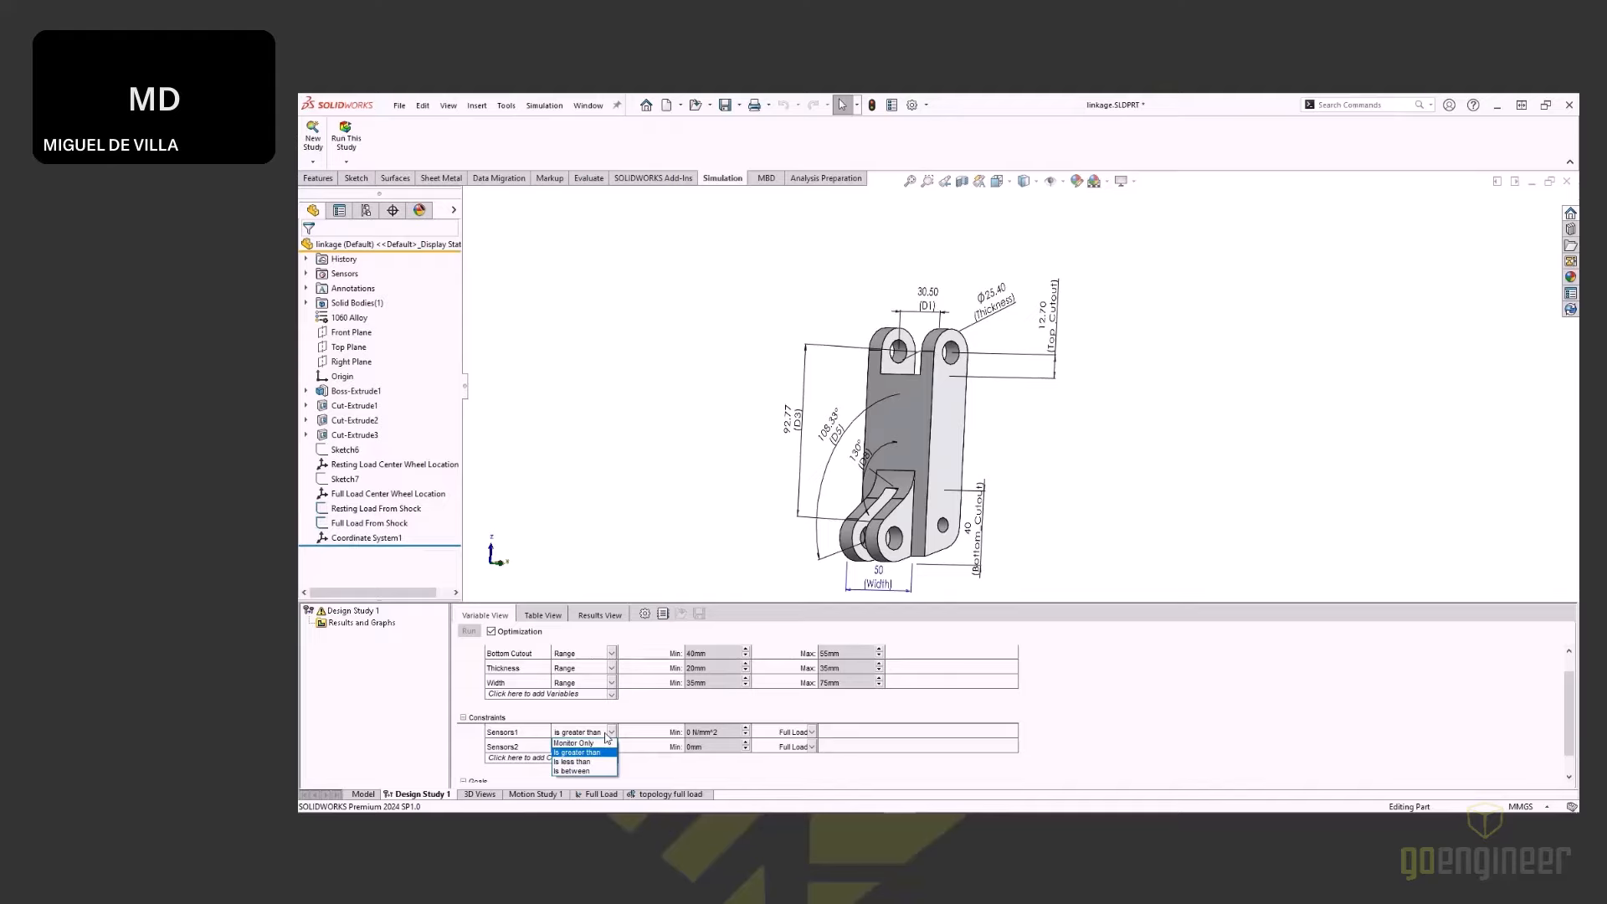
pyautogui.click(590, 764)
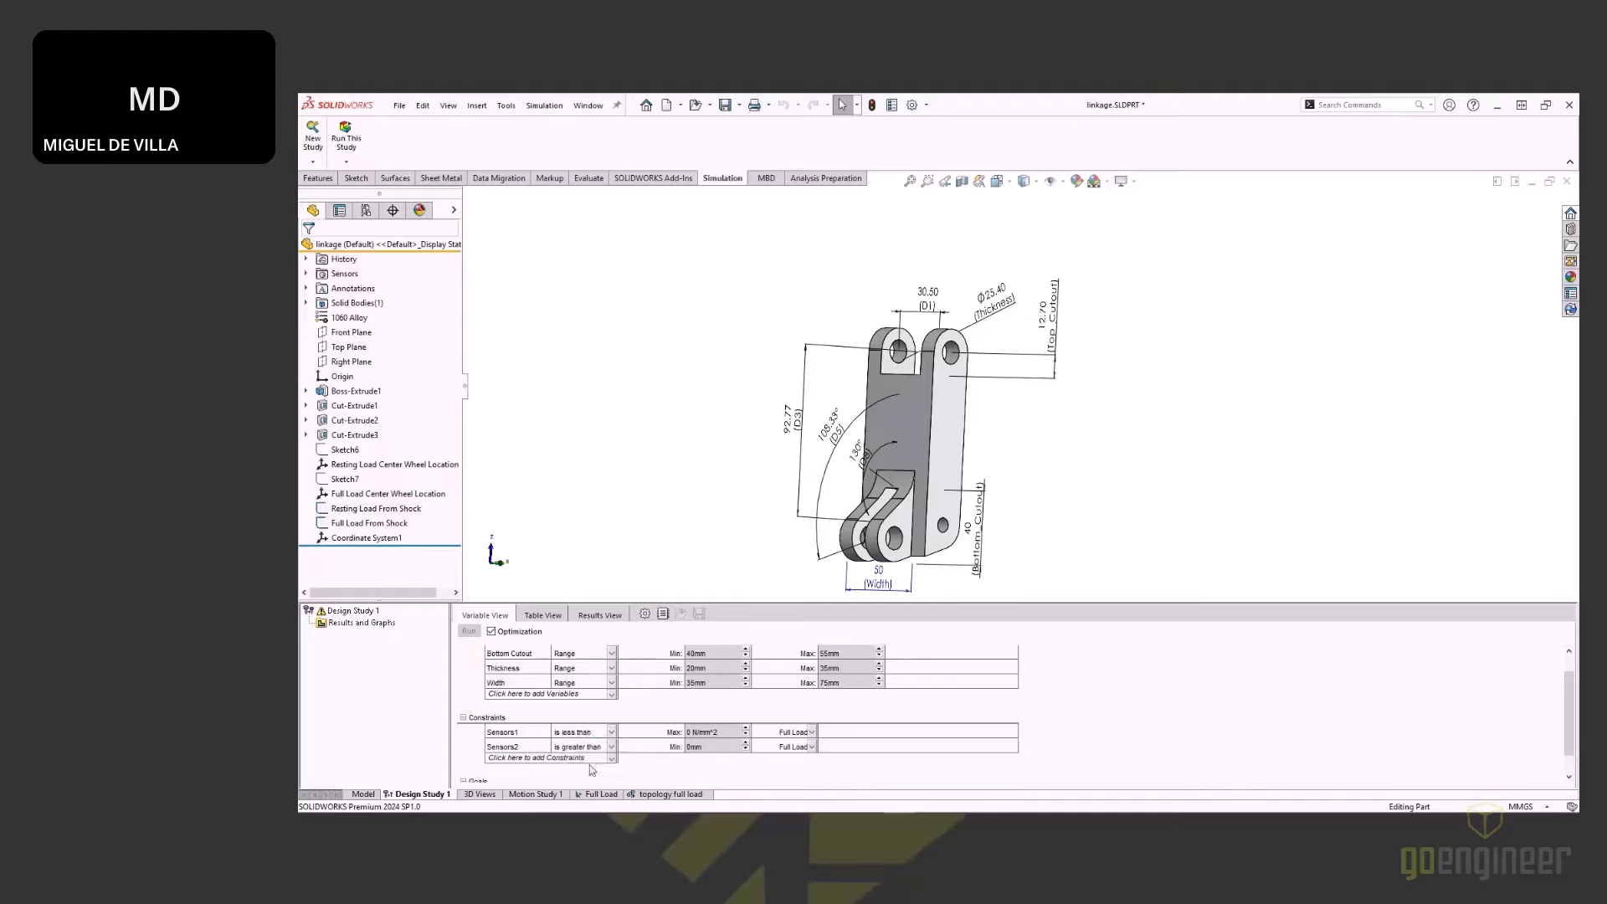
pyautogui.doubleClick(704, 733)
pyautogui.write('24.81')
# Step: Constrain the displacement sensor Sensors2 to be less than 0.0045 mm
pyautogui.click(612, 747)
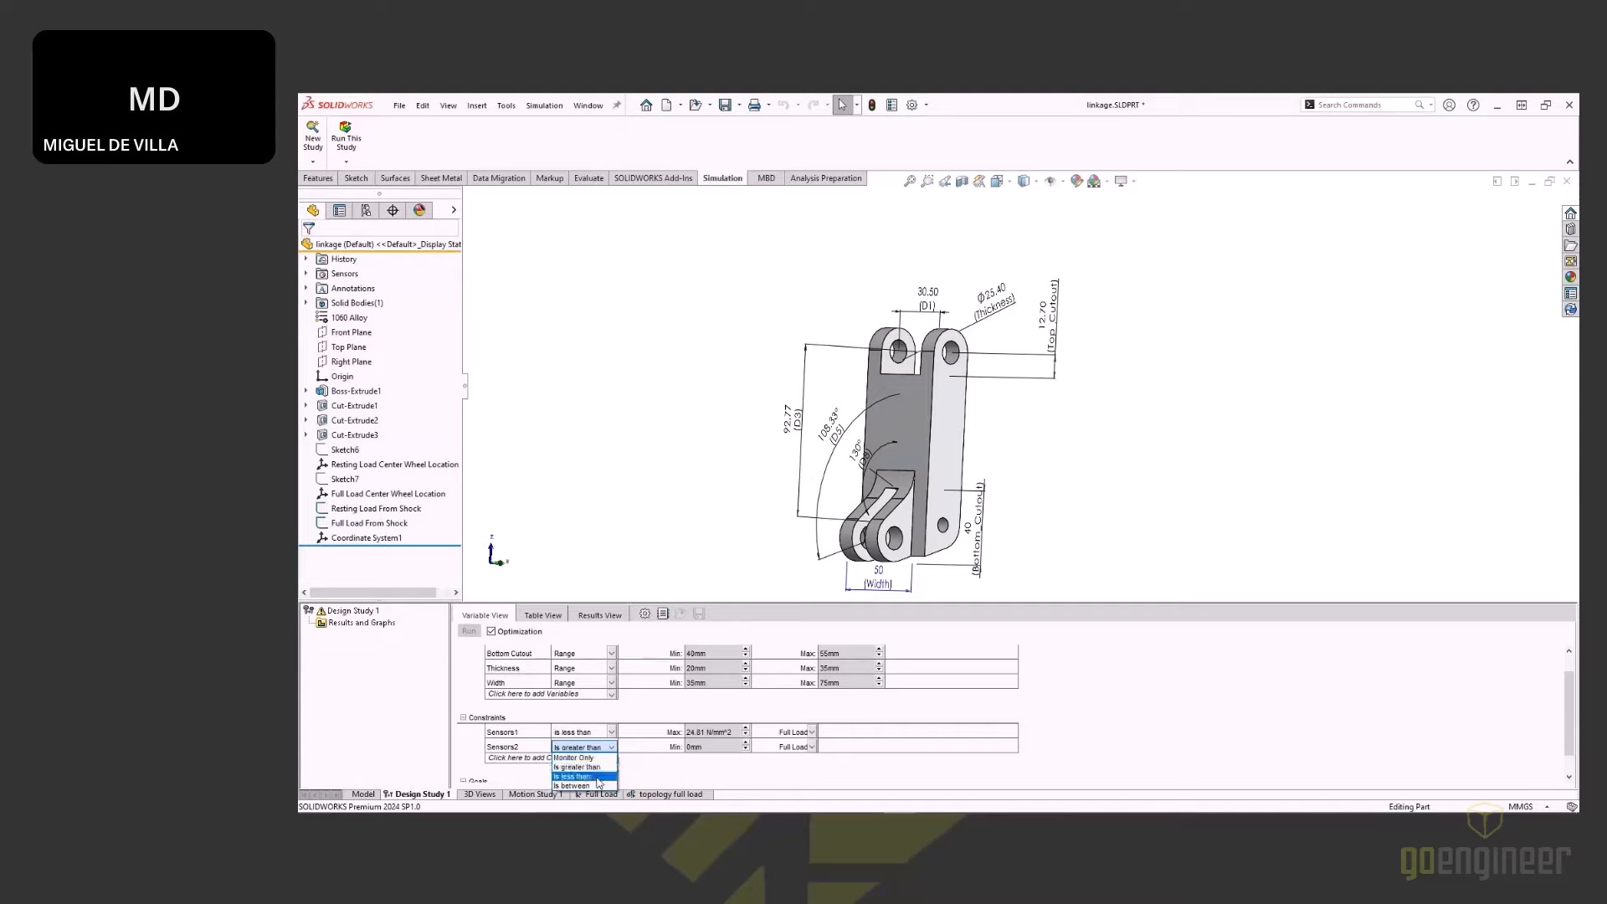
pyautogui.click(597, 777)
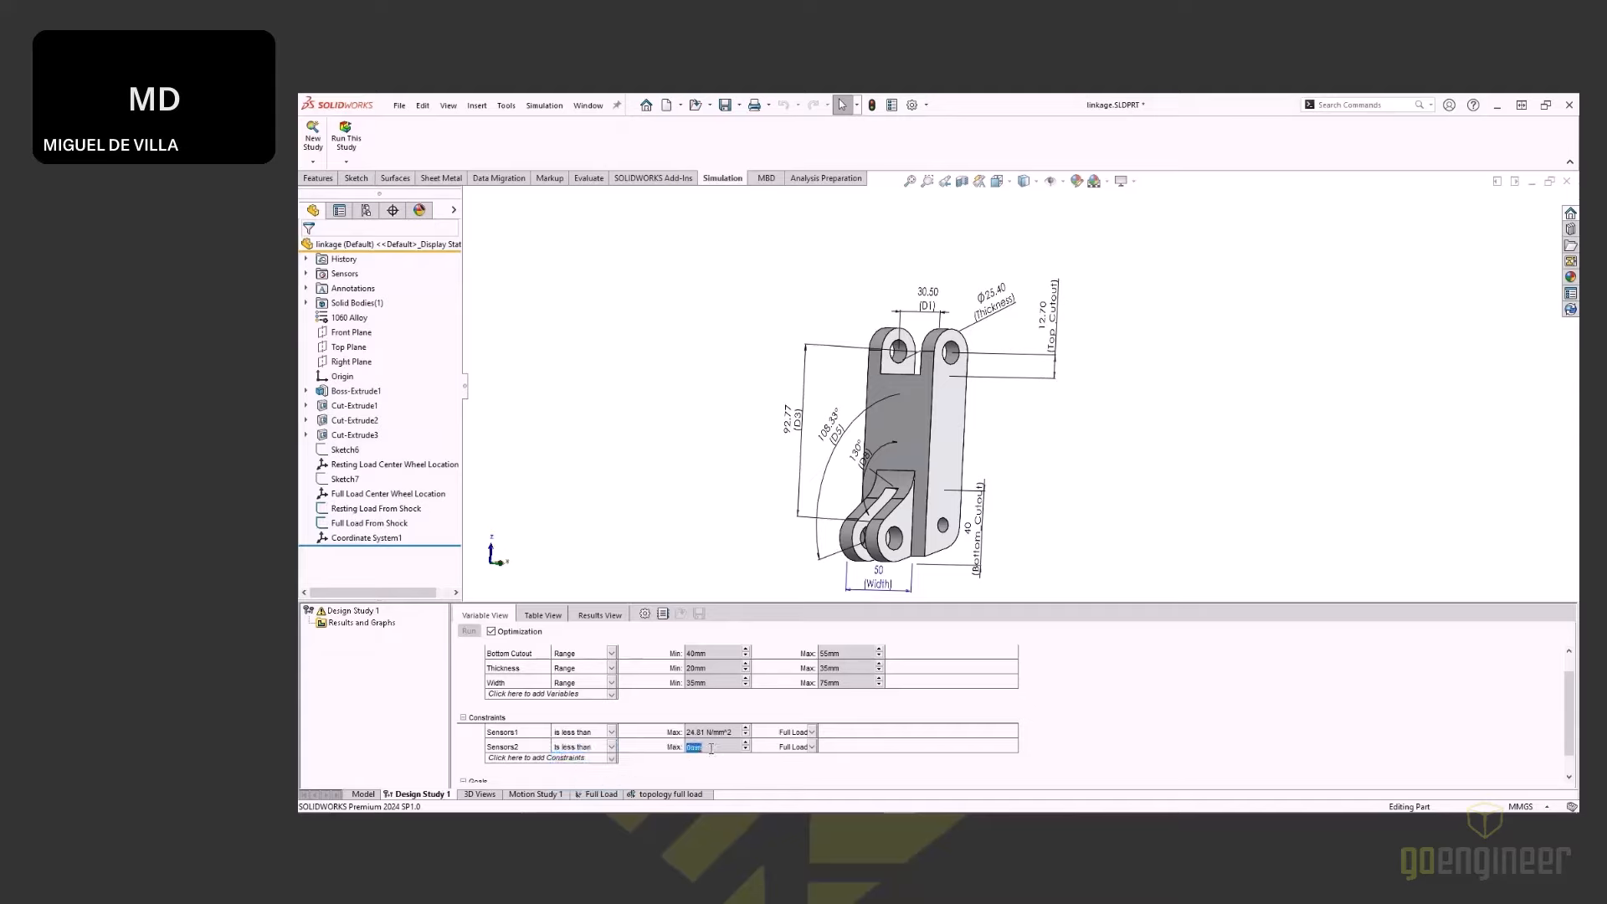
pyautogui.write('0045')
# Step: Add a Mass Properties sensor measuring the linkage's mass as the study's goal, keeping it on Minimize
pyautogui.moveTo(1568, 700); pyautogui.dragTo(1568, 717)
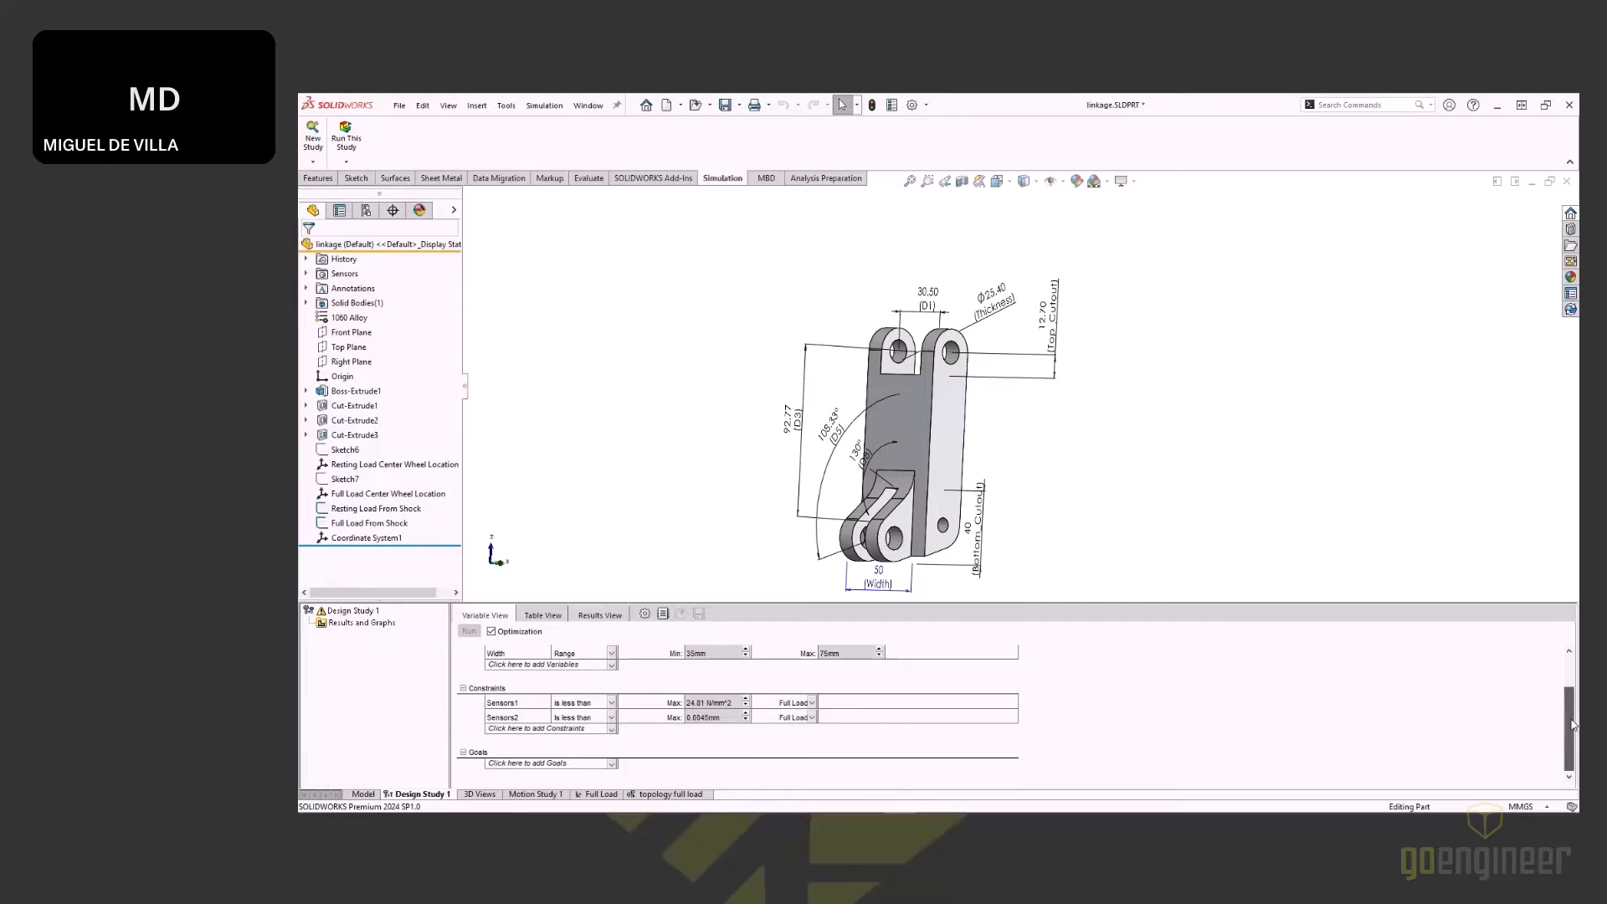
pyautogui.click(598, 768)
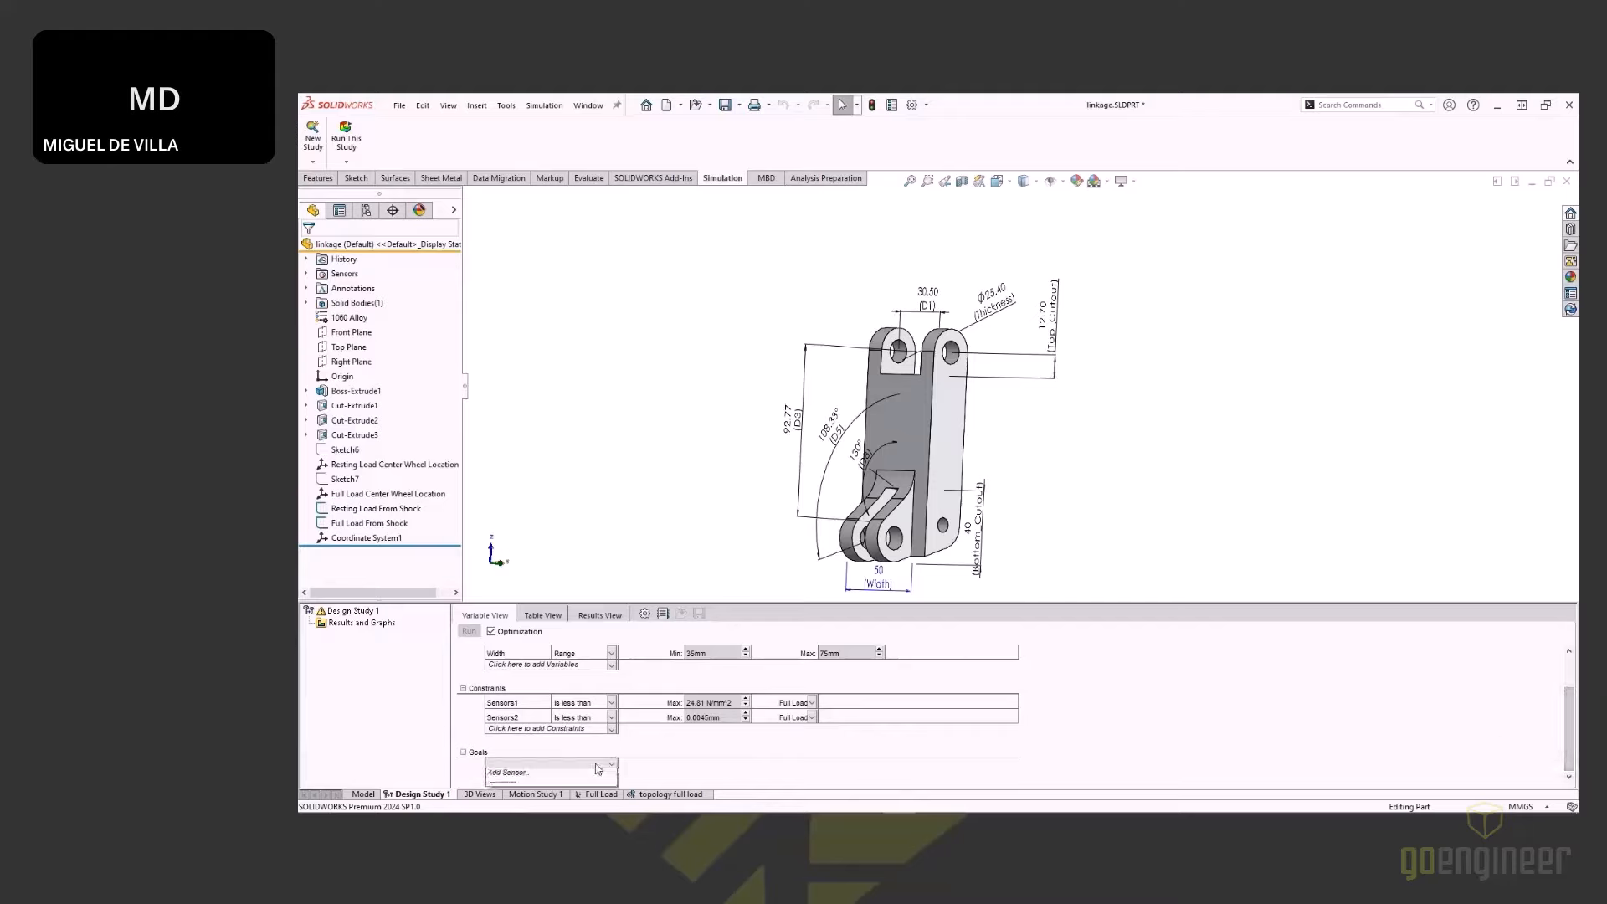
pyautogui.click(507, 775)
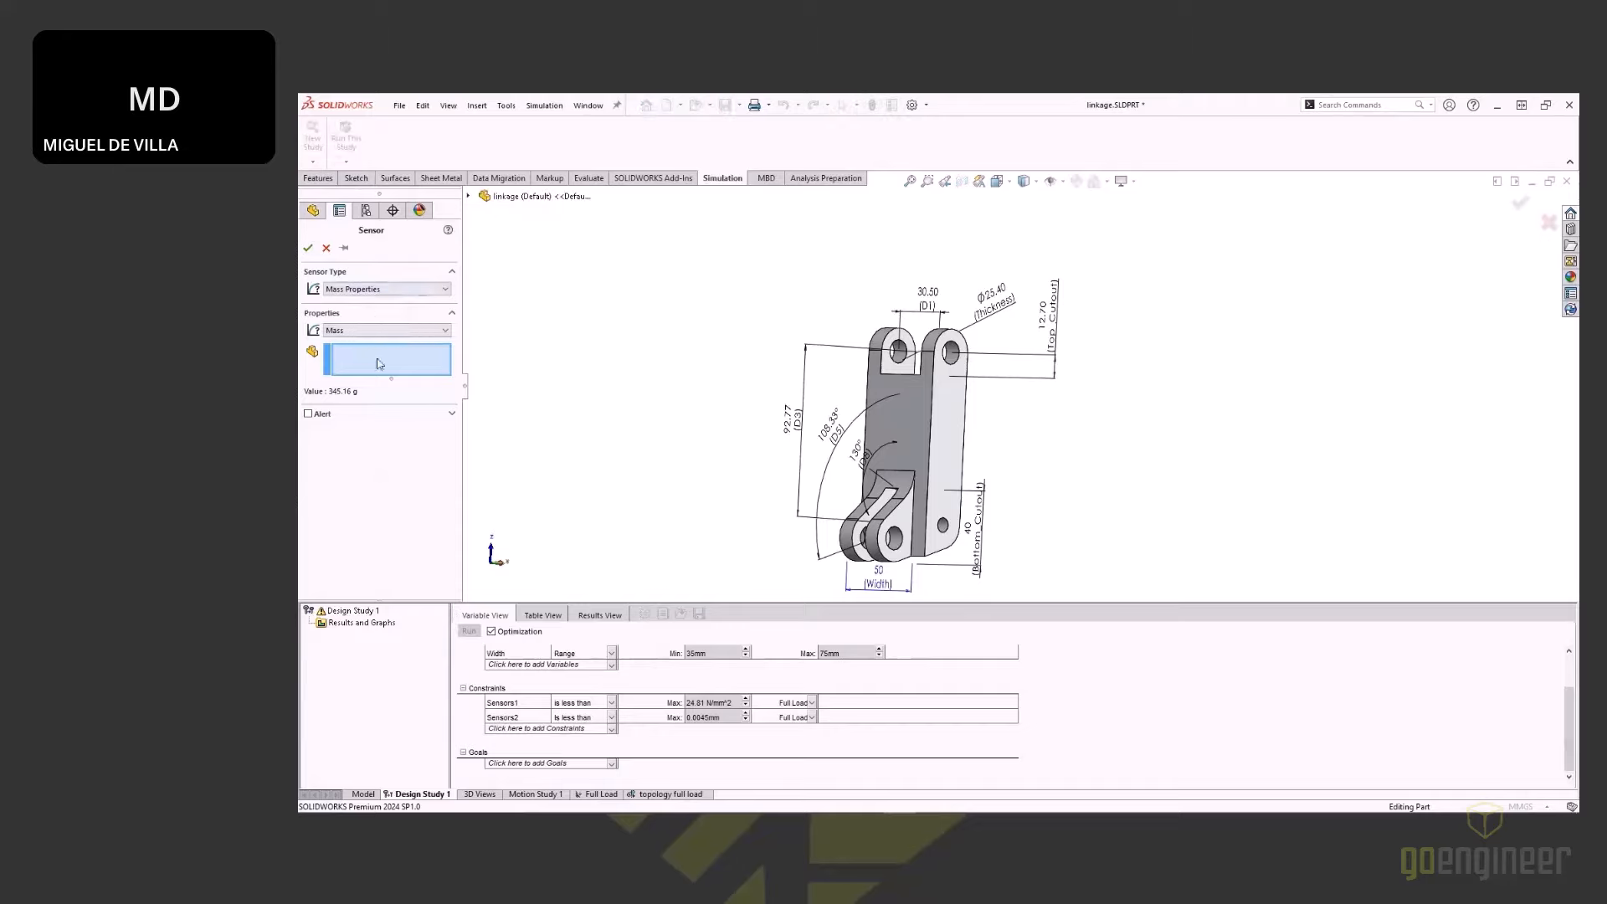
pyautogui.click(309, 251)
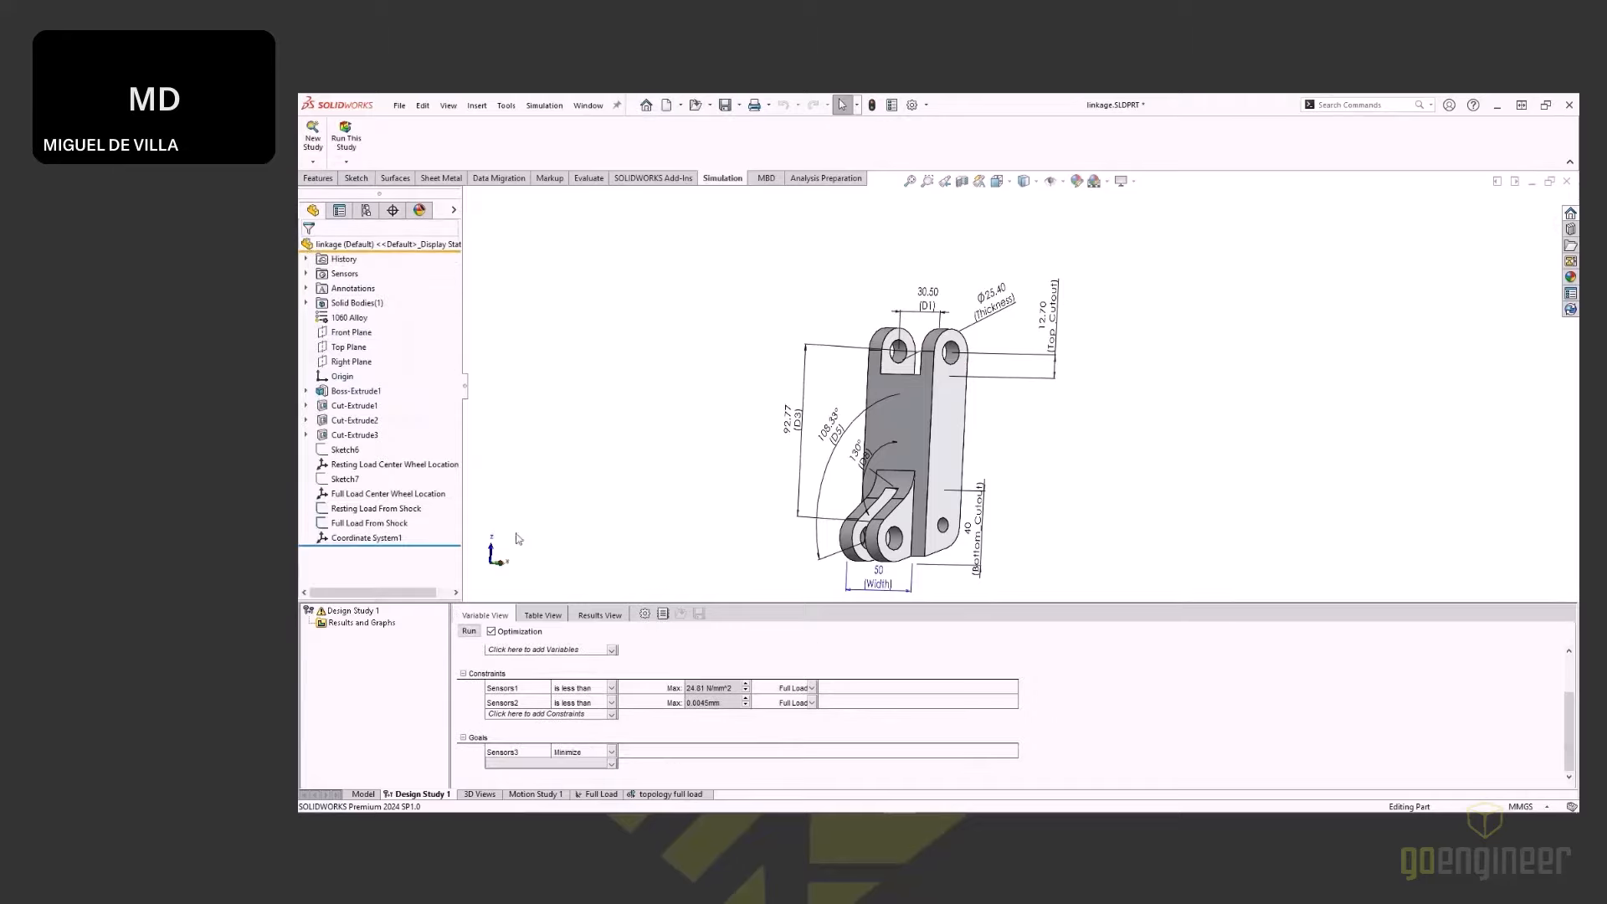
pyautogui.click(577, 756)
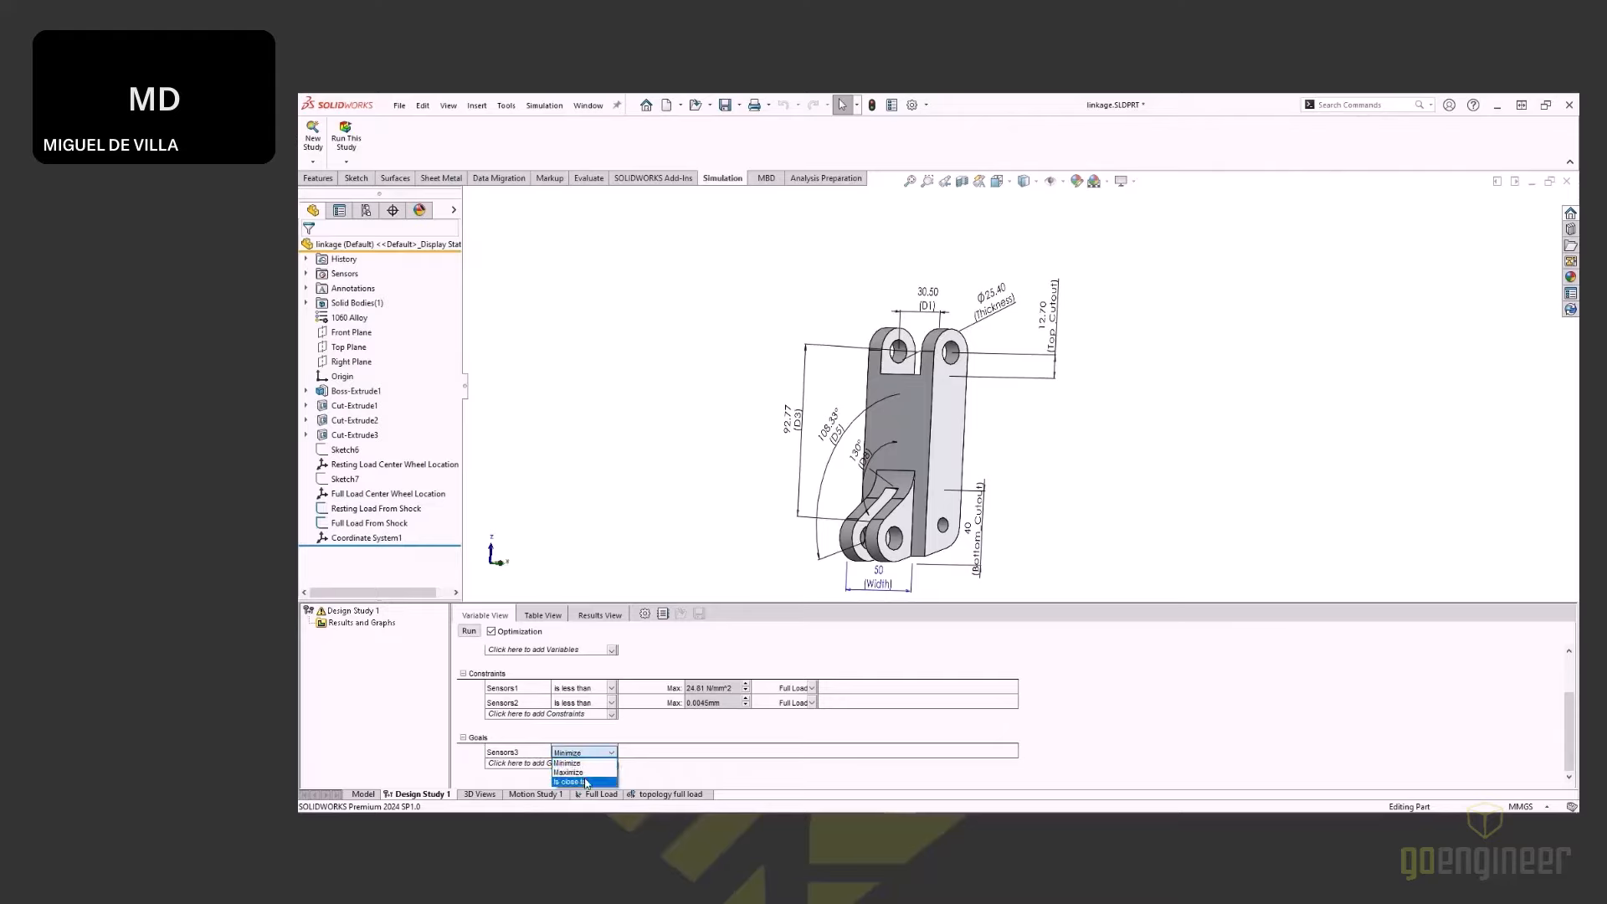
pyautogui.click(624, 737)
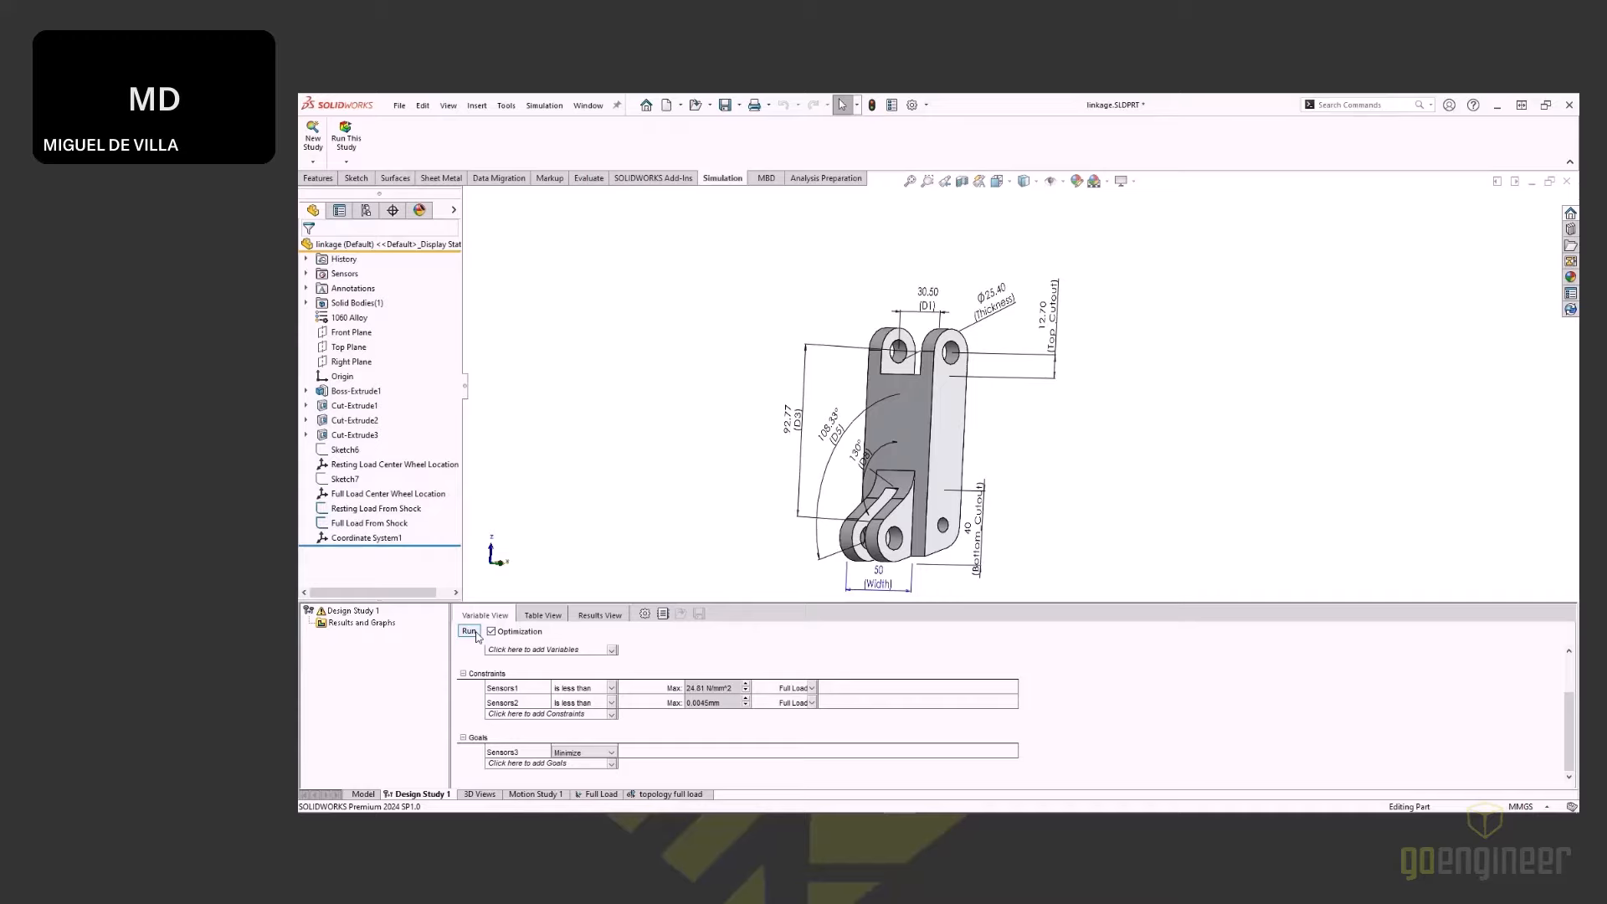
# Step: Review the High quality and Fast results options in the design study's properties, and leave them without applying changes
pyautogui.click(647, 619)
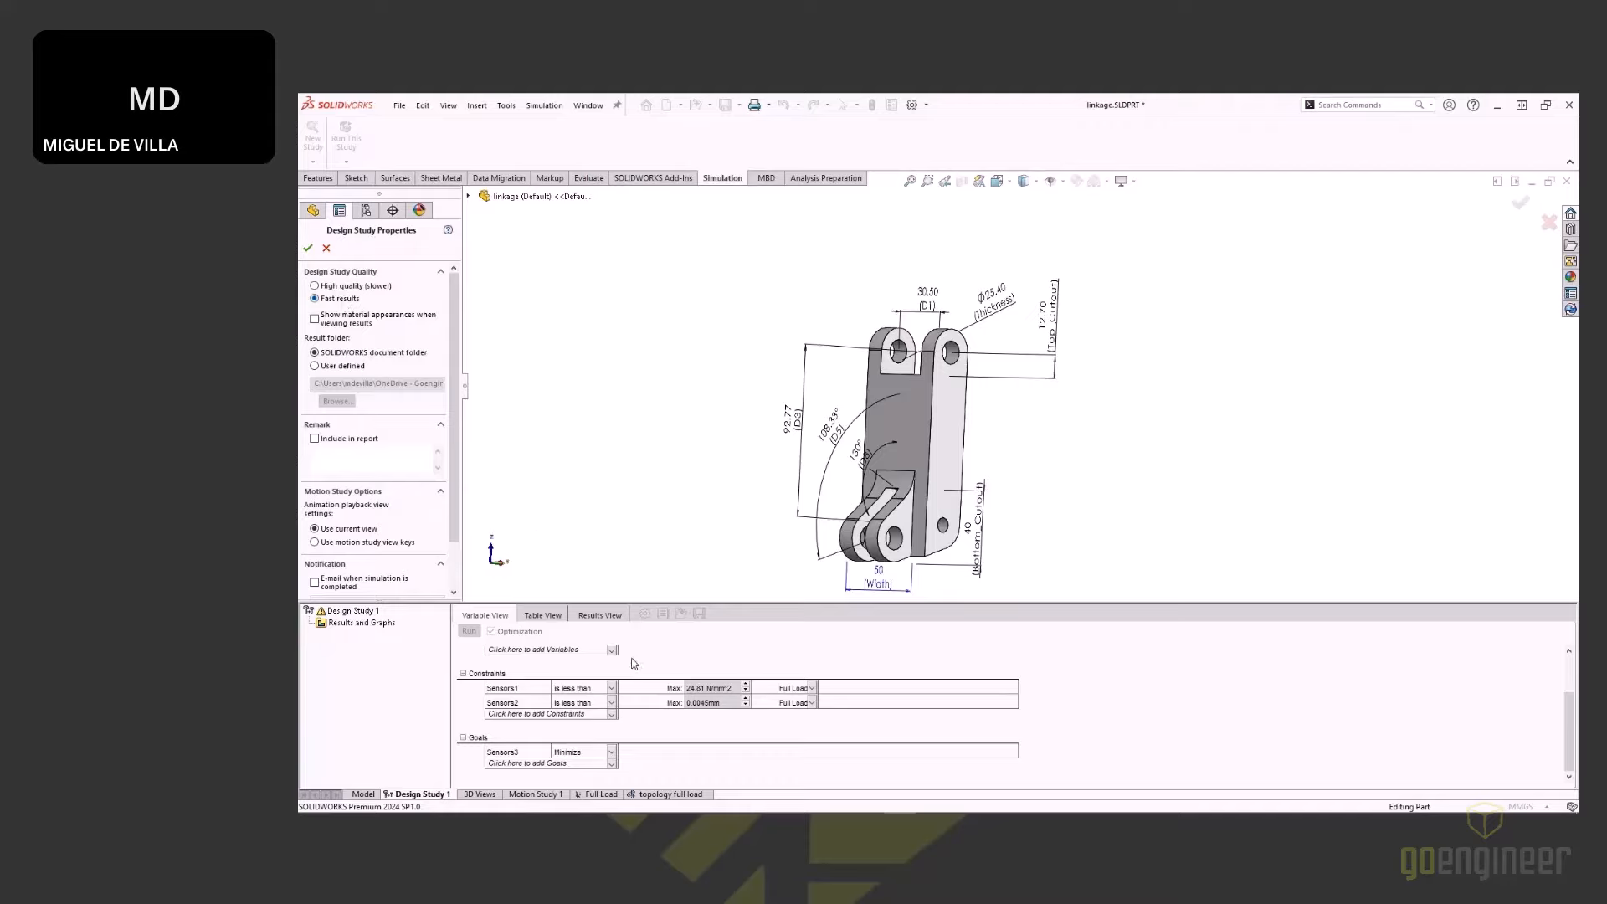
pyautogui.click(341, 287)
pyautogui.click(326, 249)
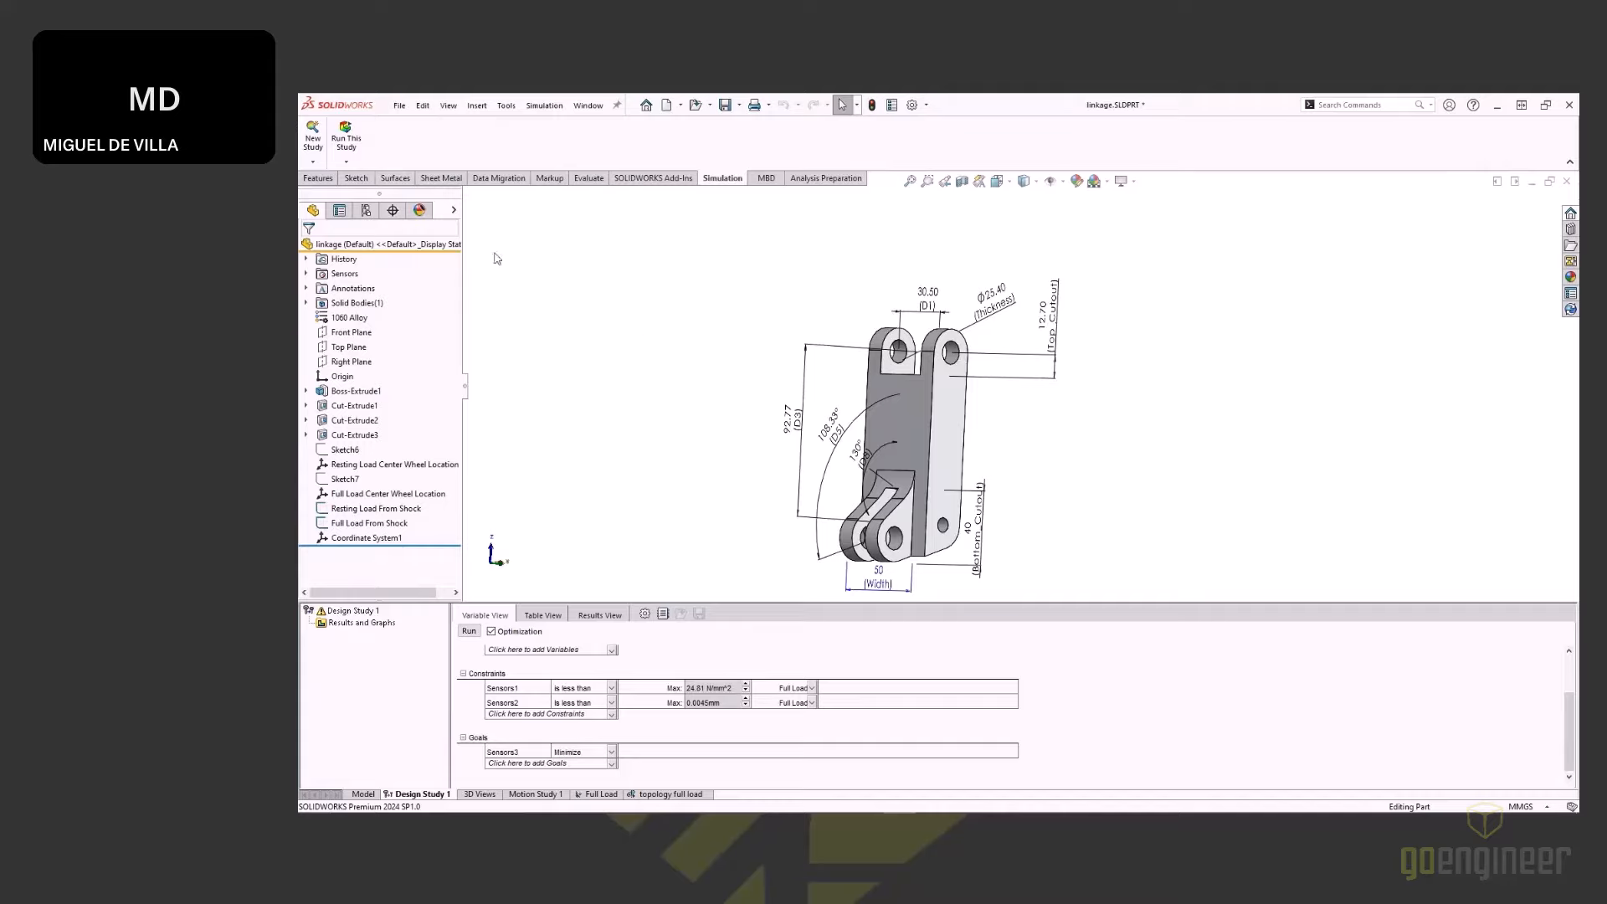
# Step: Create a new topology study for the linkage named Topology Study 2
pyautogui.click(316, 148)
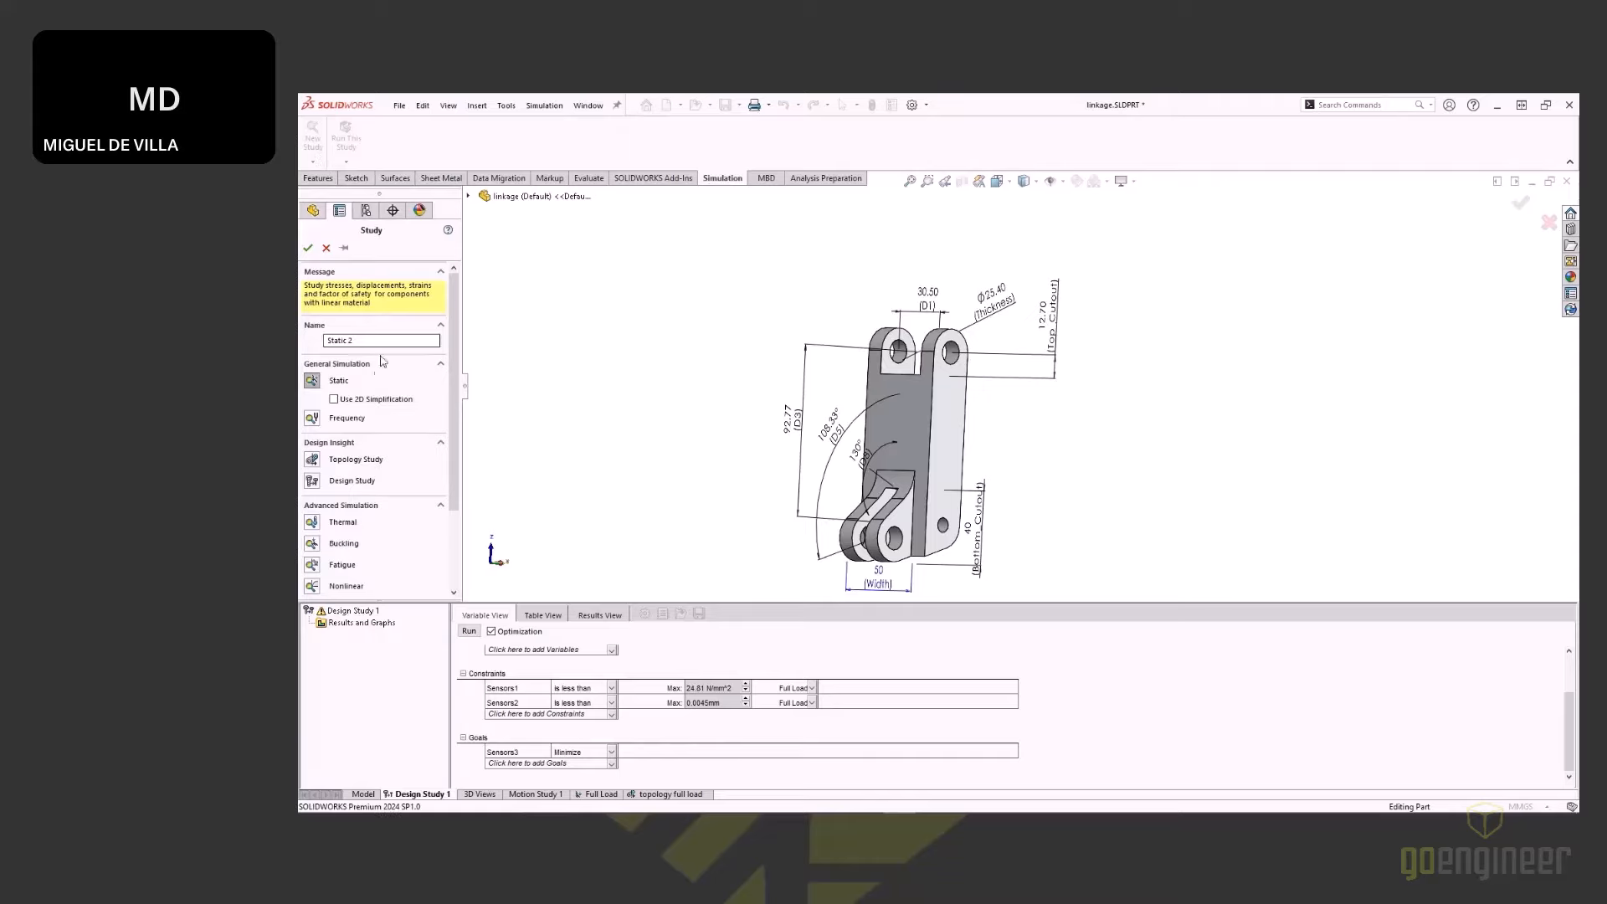
pyautogui.click(313, 459)
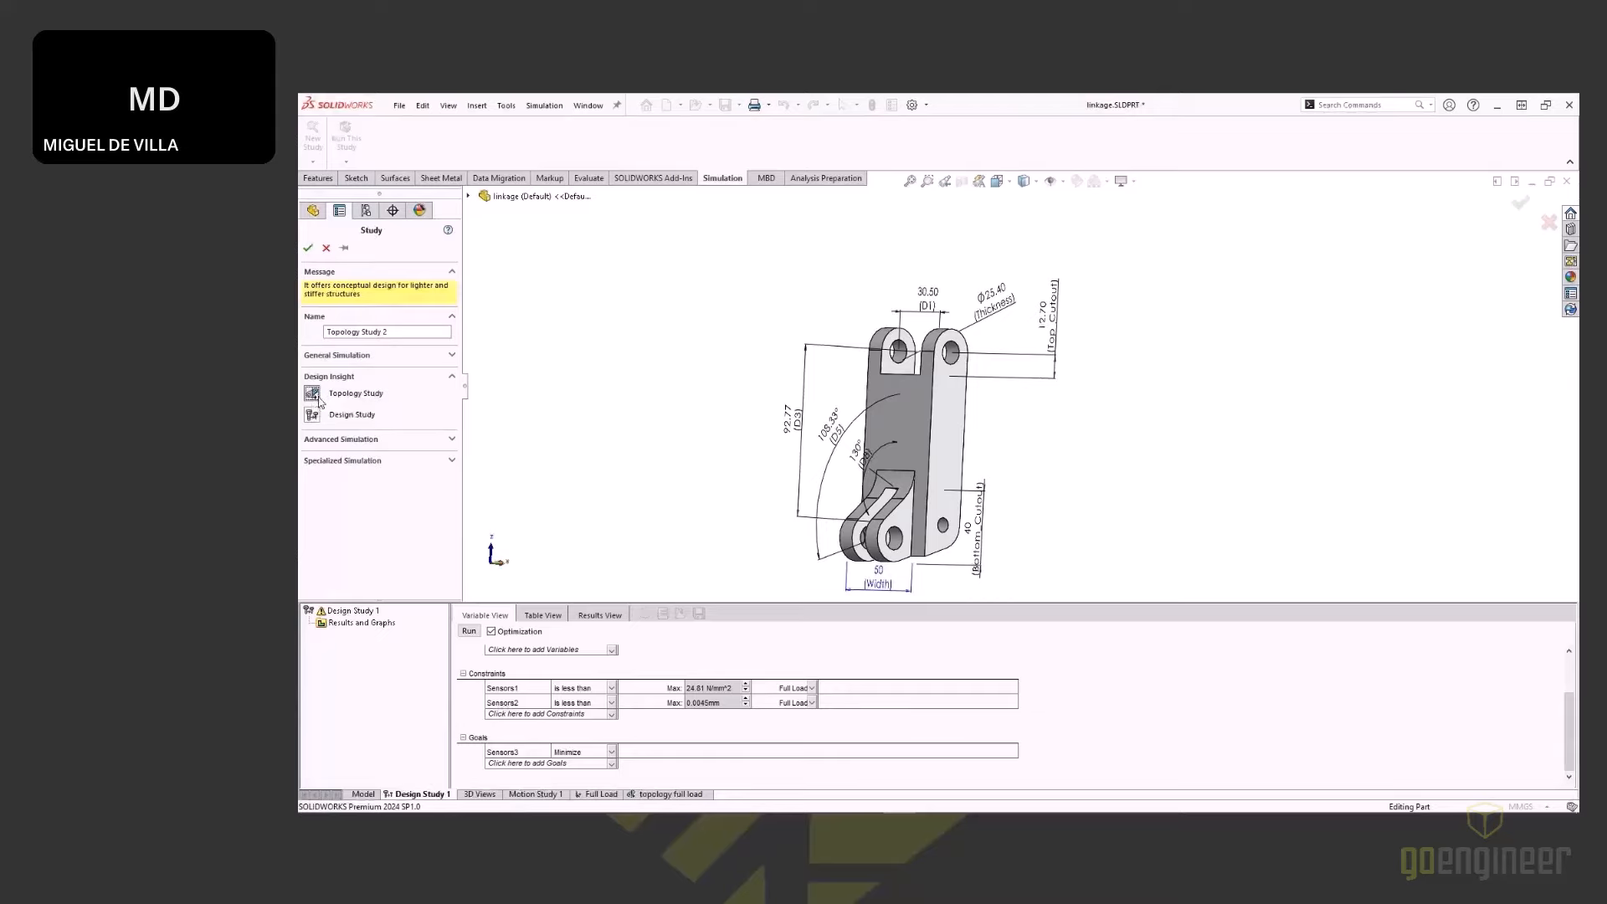
pyautogui.click(672, 178)
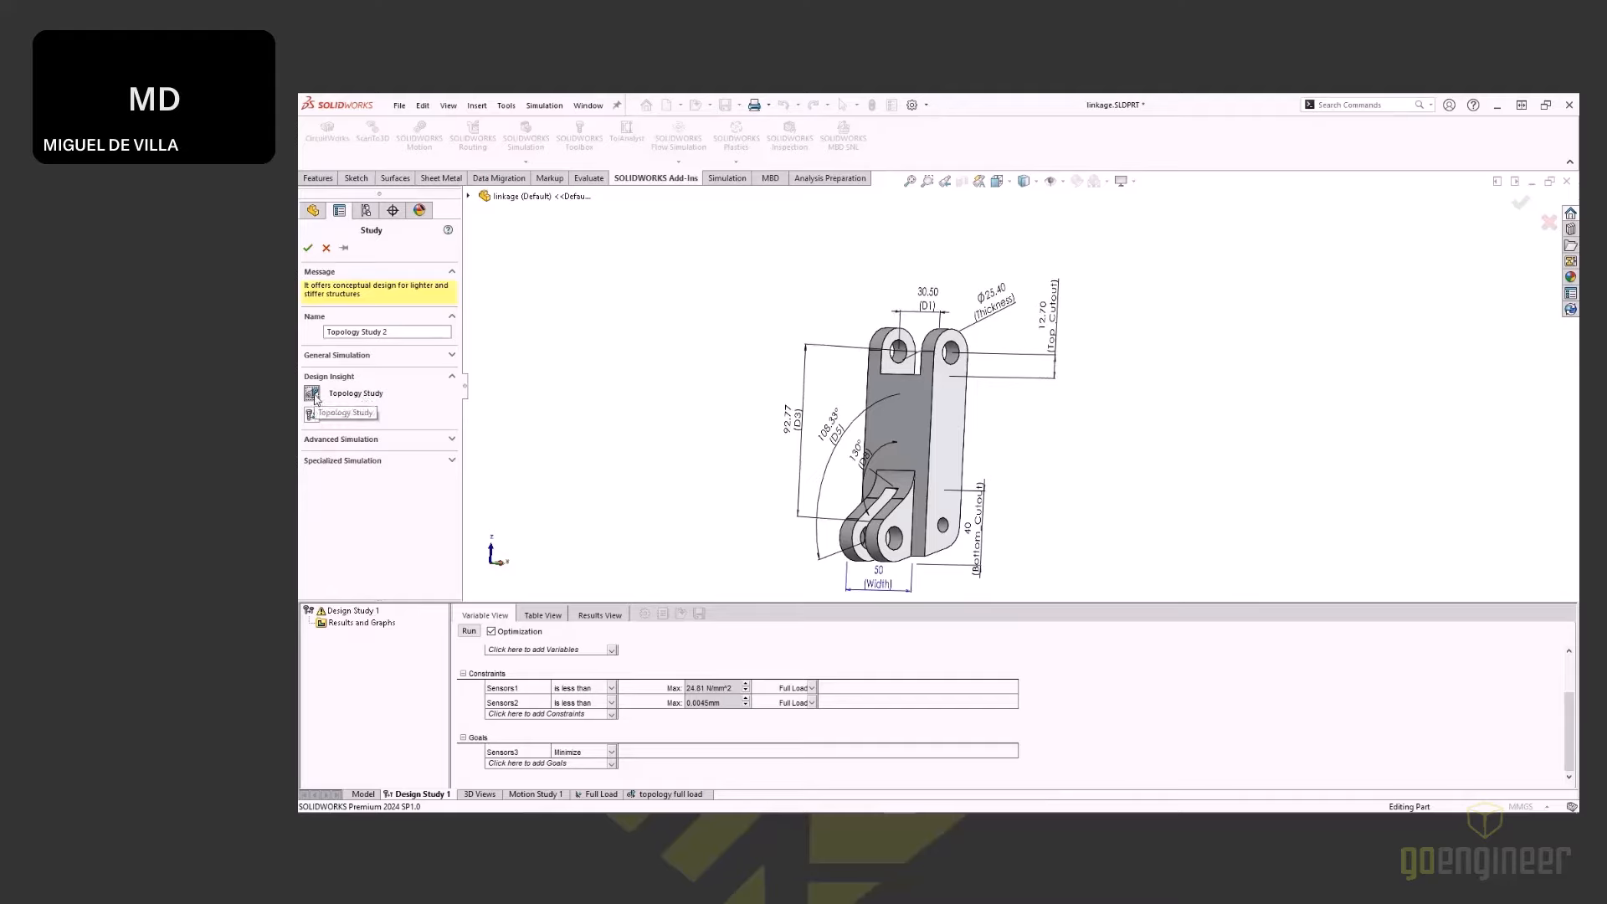
pyautogui.click(309, 248)
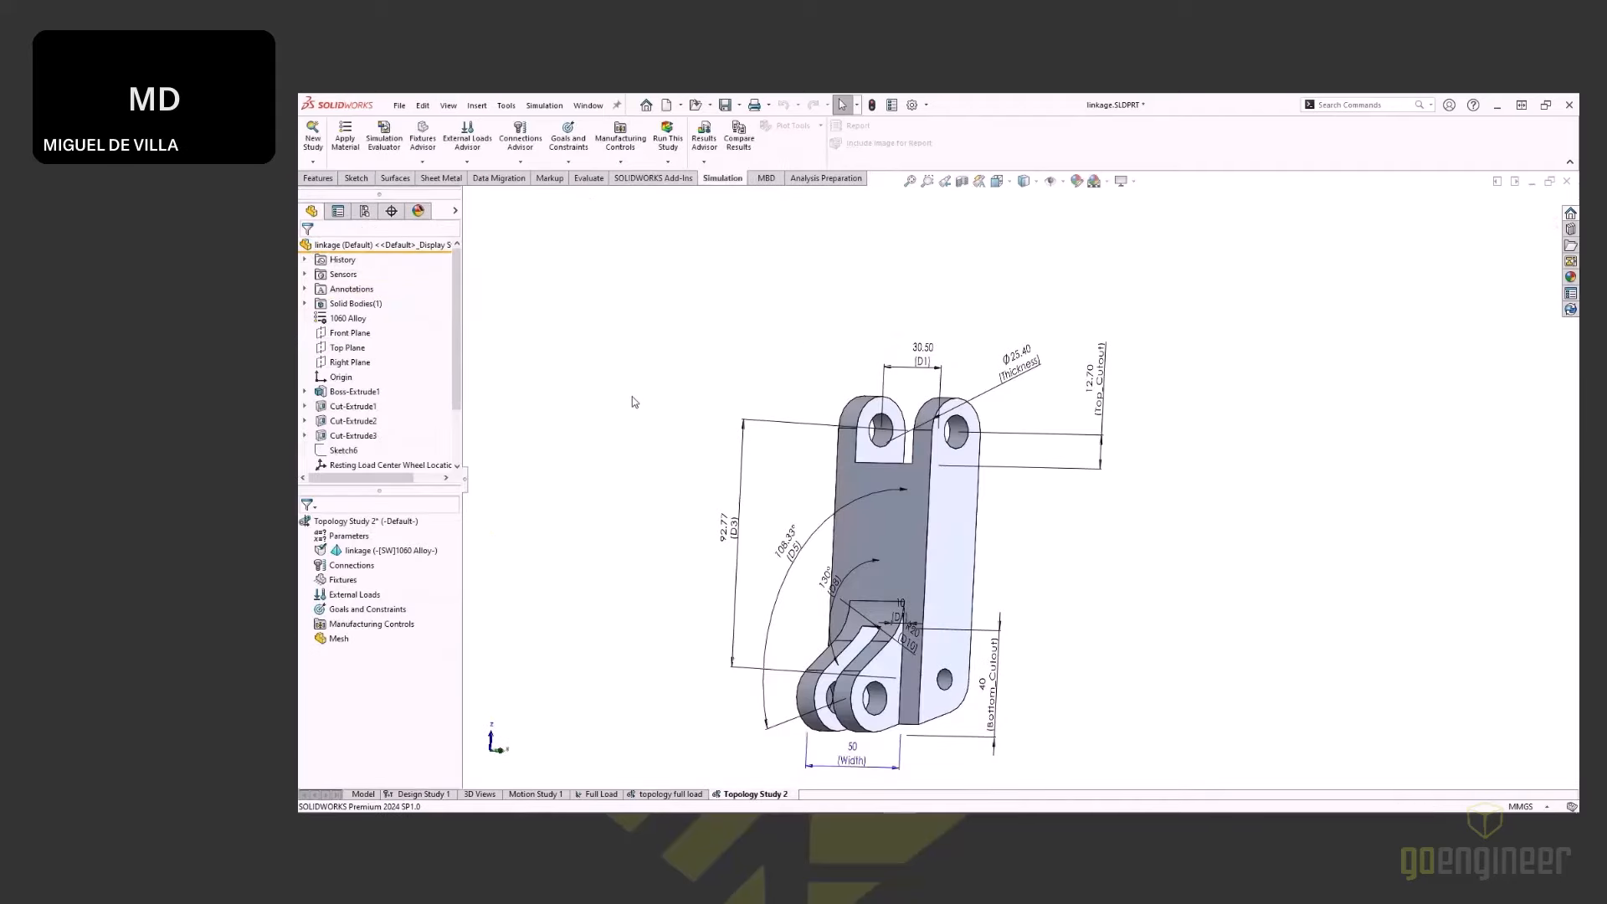
# Step: Open the Full Load study and examine the fixtures and loads on the linkage, selecting an upper hole's face
pyautogui.click(612, 794)
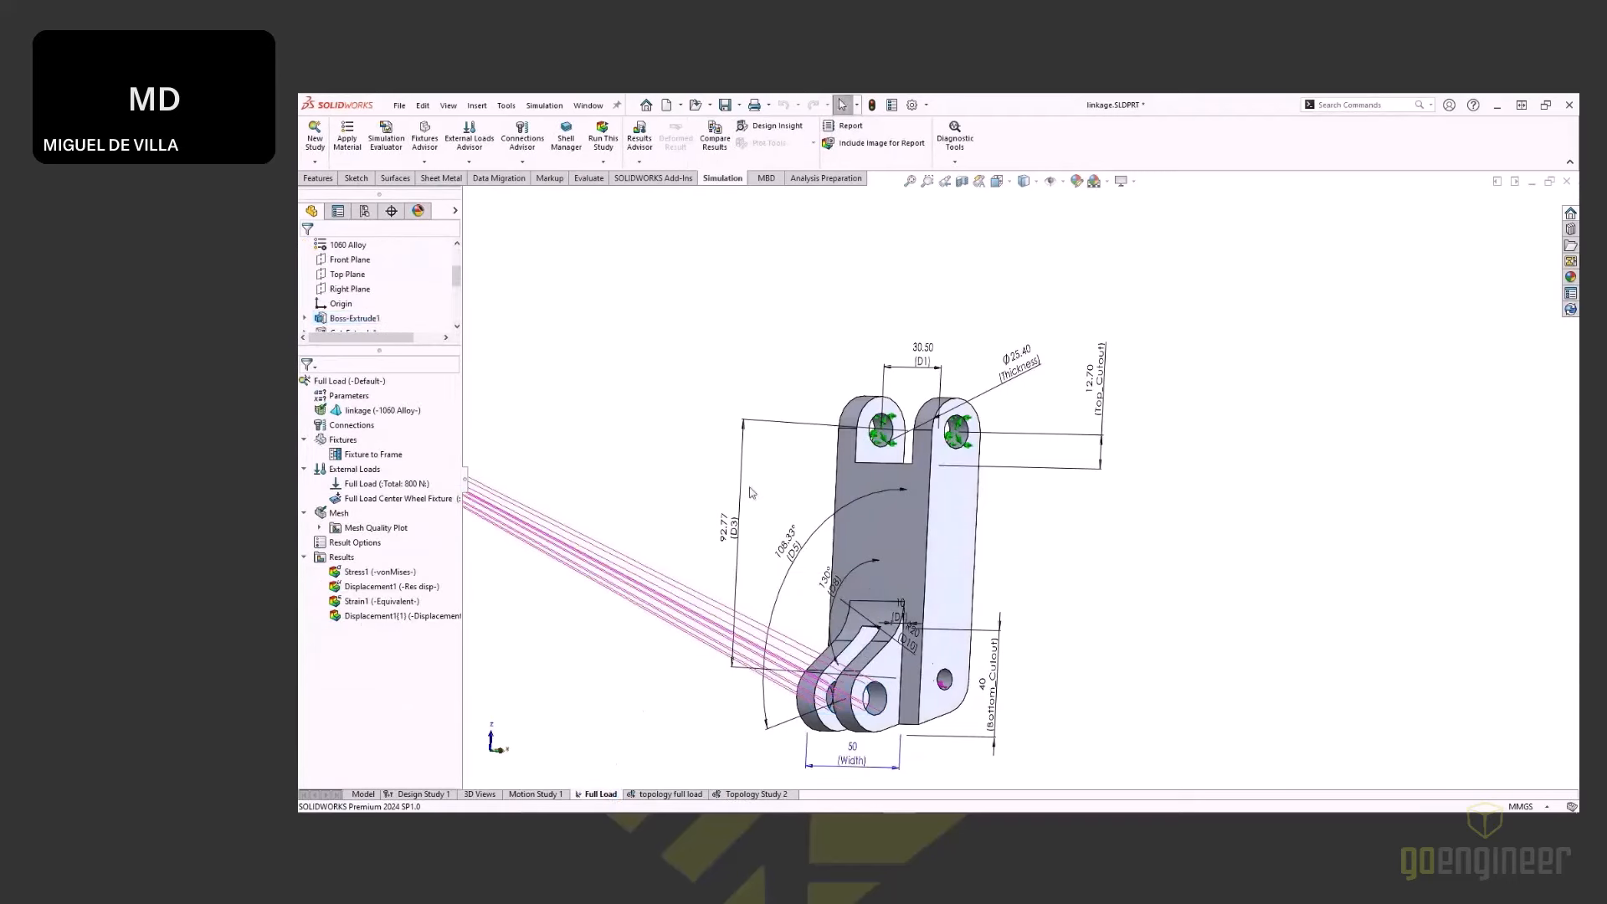
pyautogui.click(1076, 646)
pyautogui.click(1103, 423)
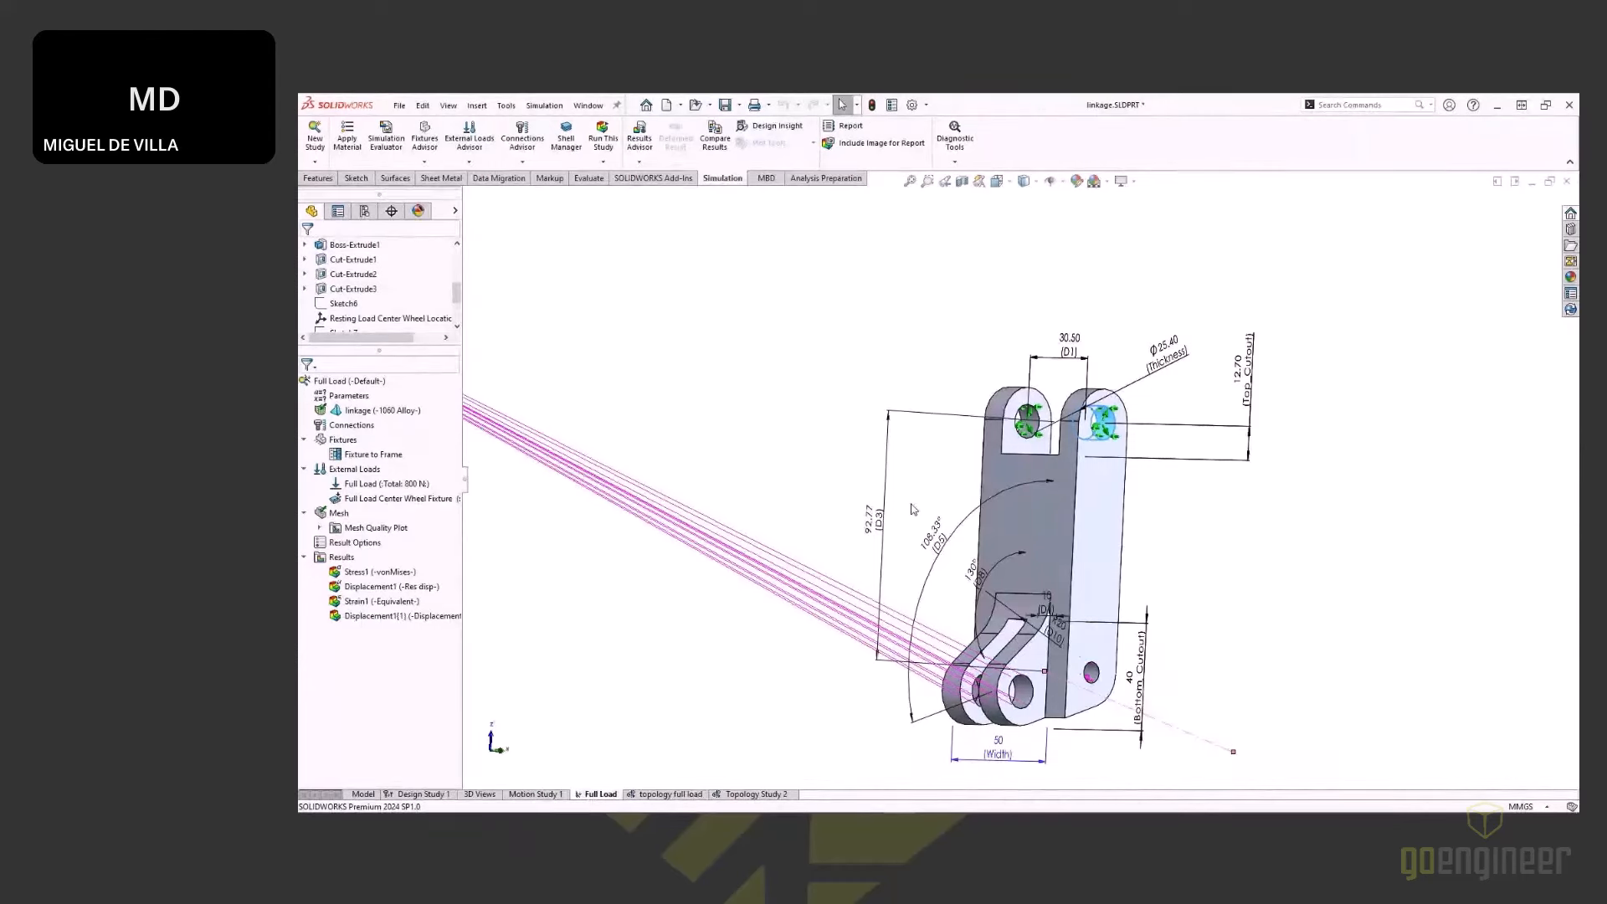
# Step: Return to Design Study 1 and check which simulation studies are available for the Sensors1 stress constraint
pyautogui.click(424, 794)
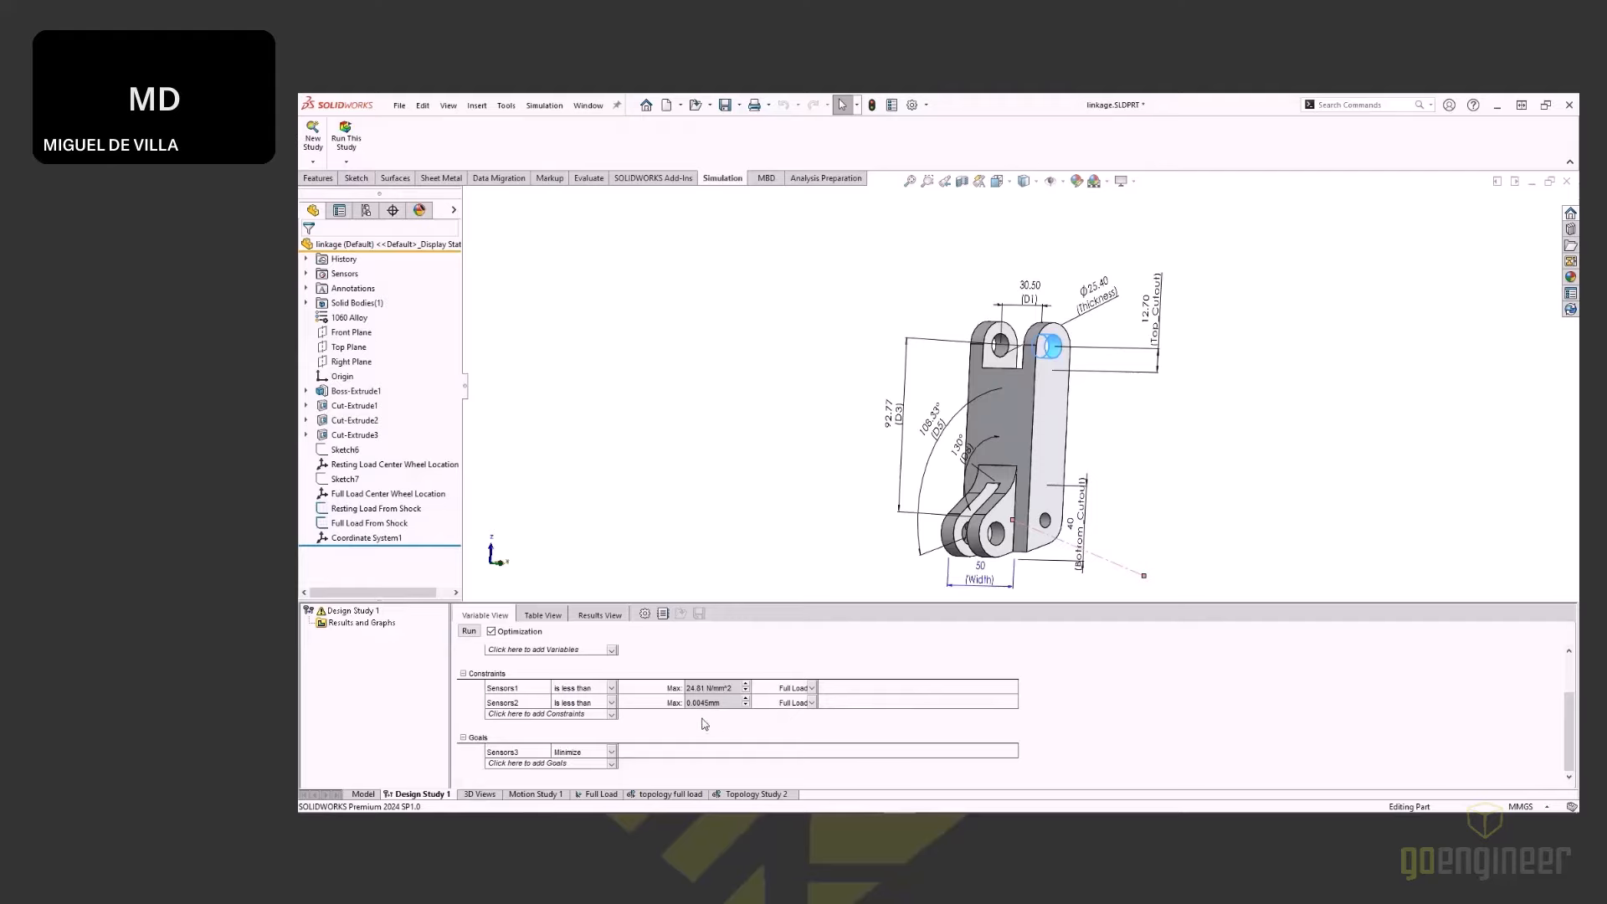
pyautogui.click(811, 689)
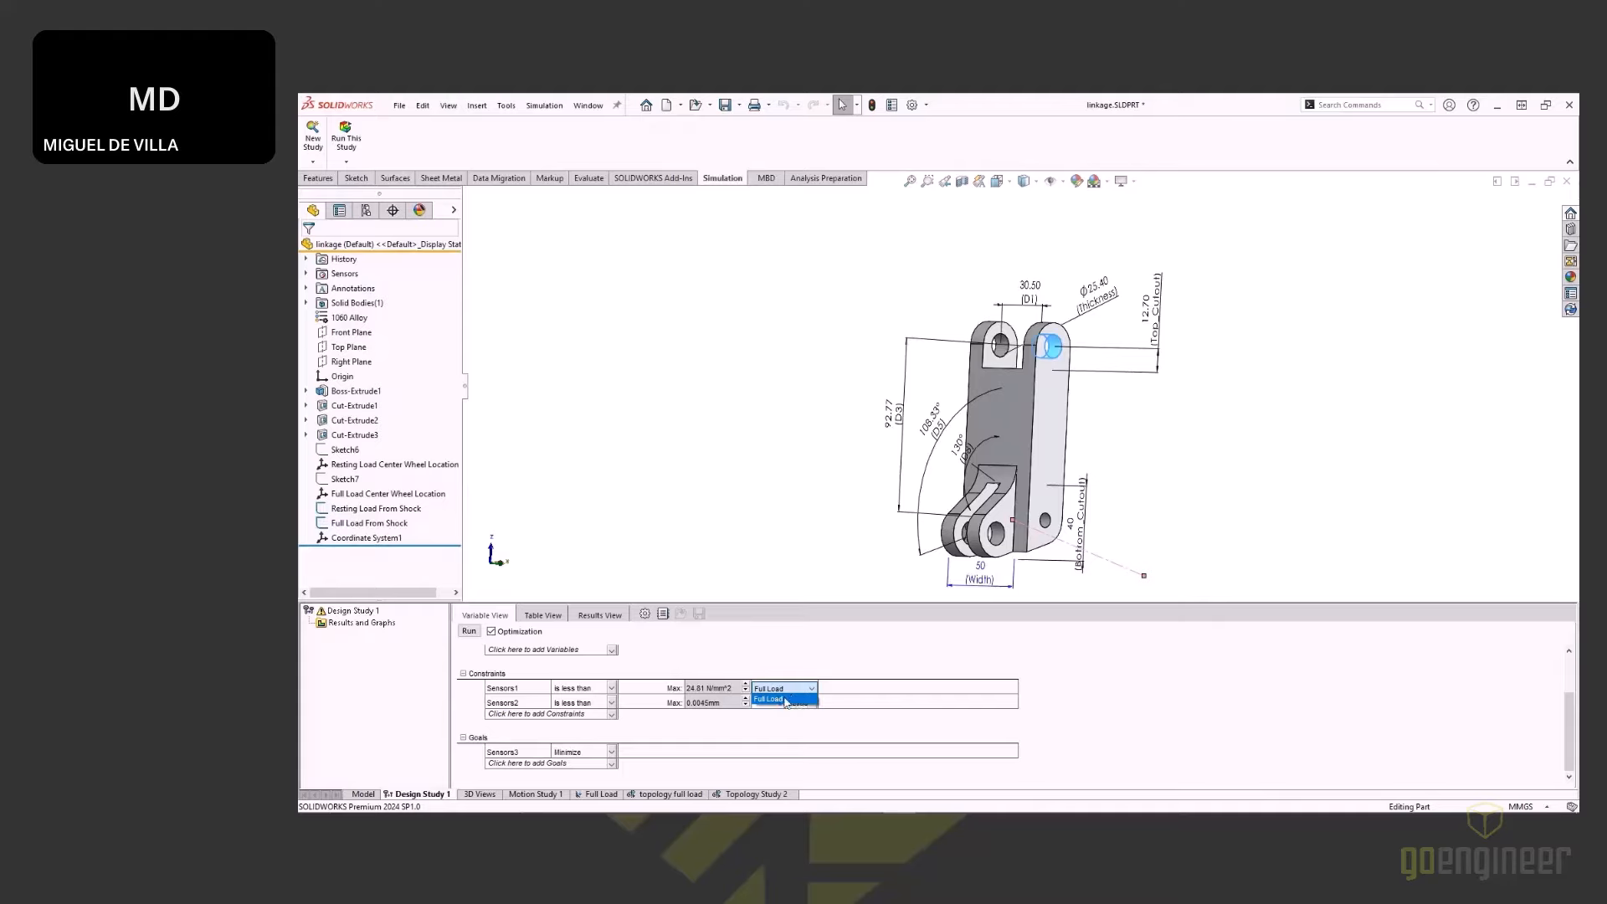
pyautogui.click(792, 670)
pyautogui.click(792, 687)
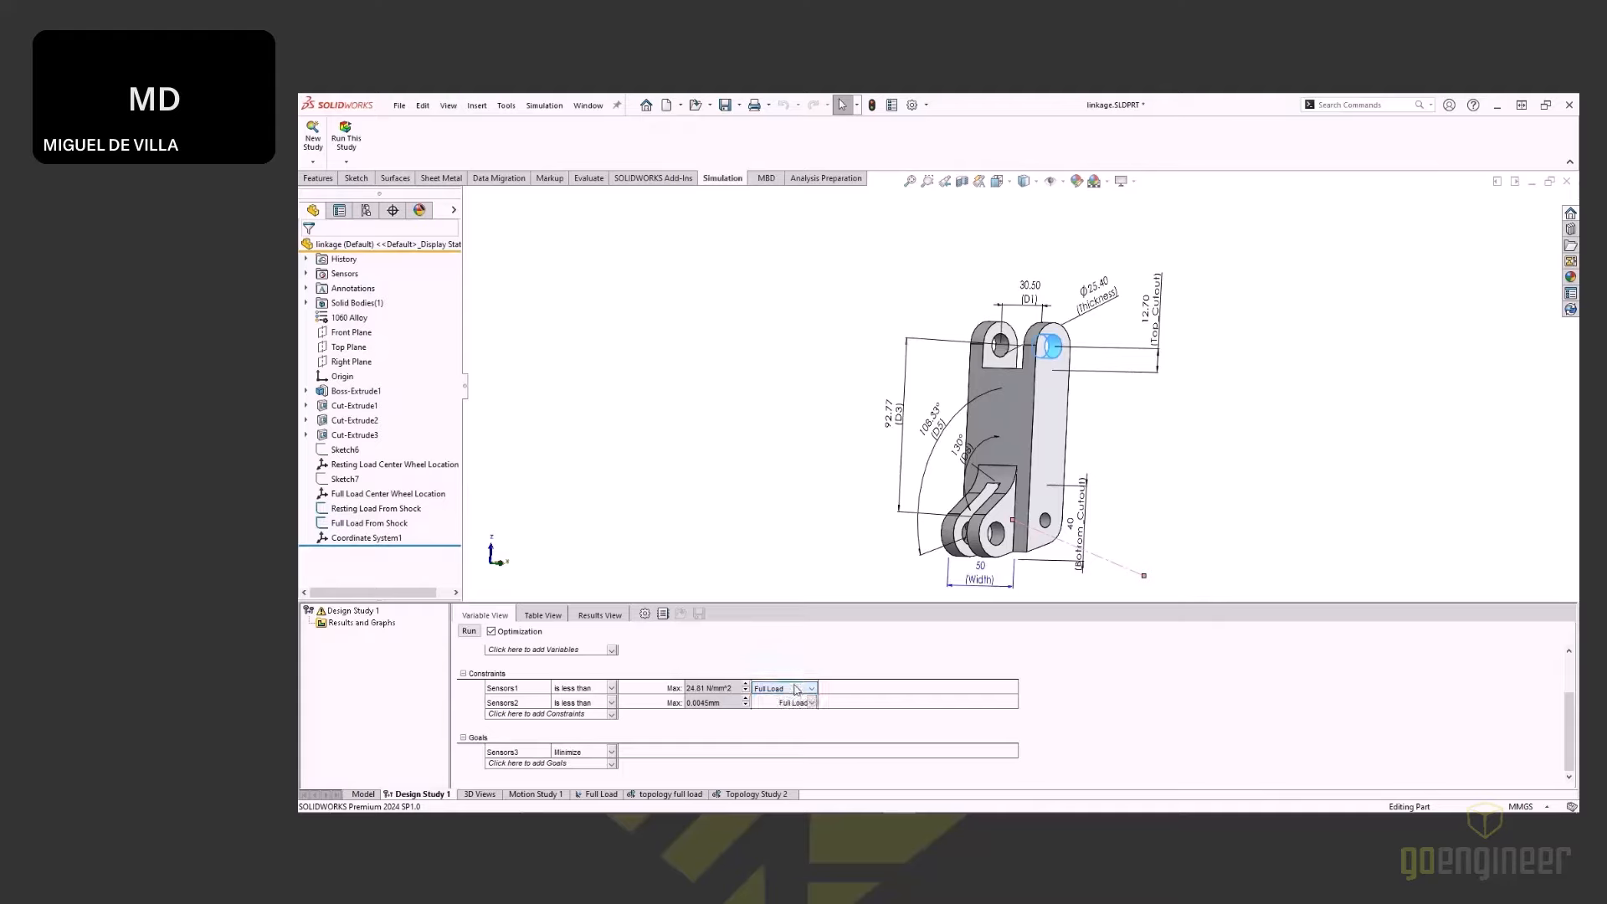
pyautogui.click(787, 701)
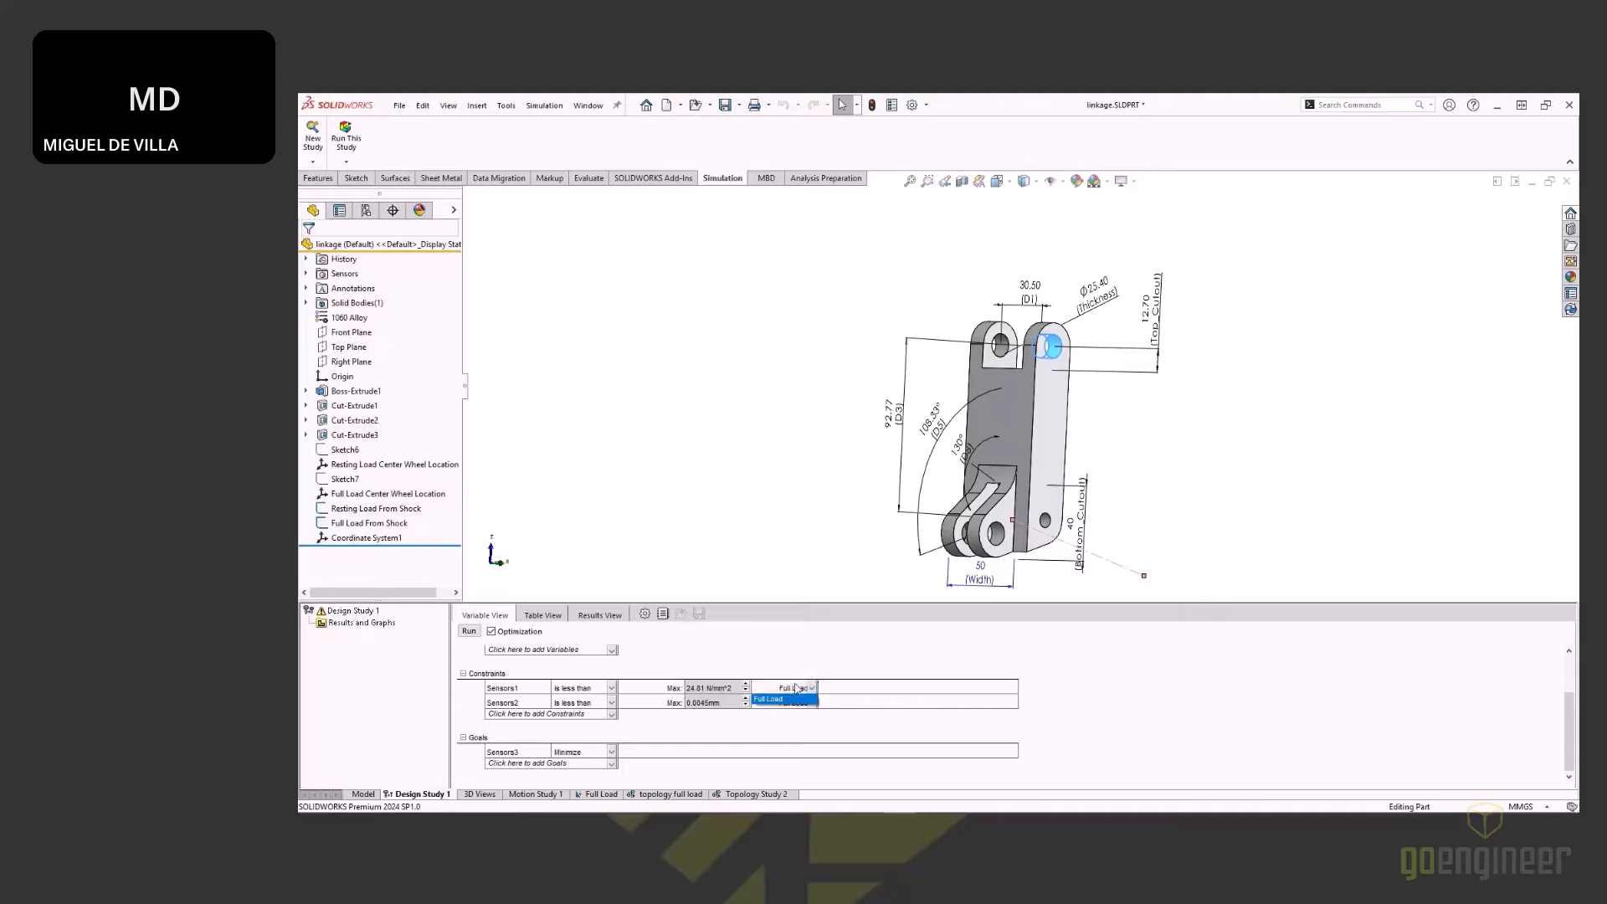
pyautogui.click(792, 671)
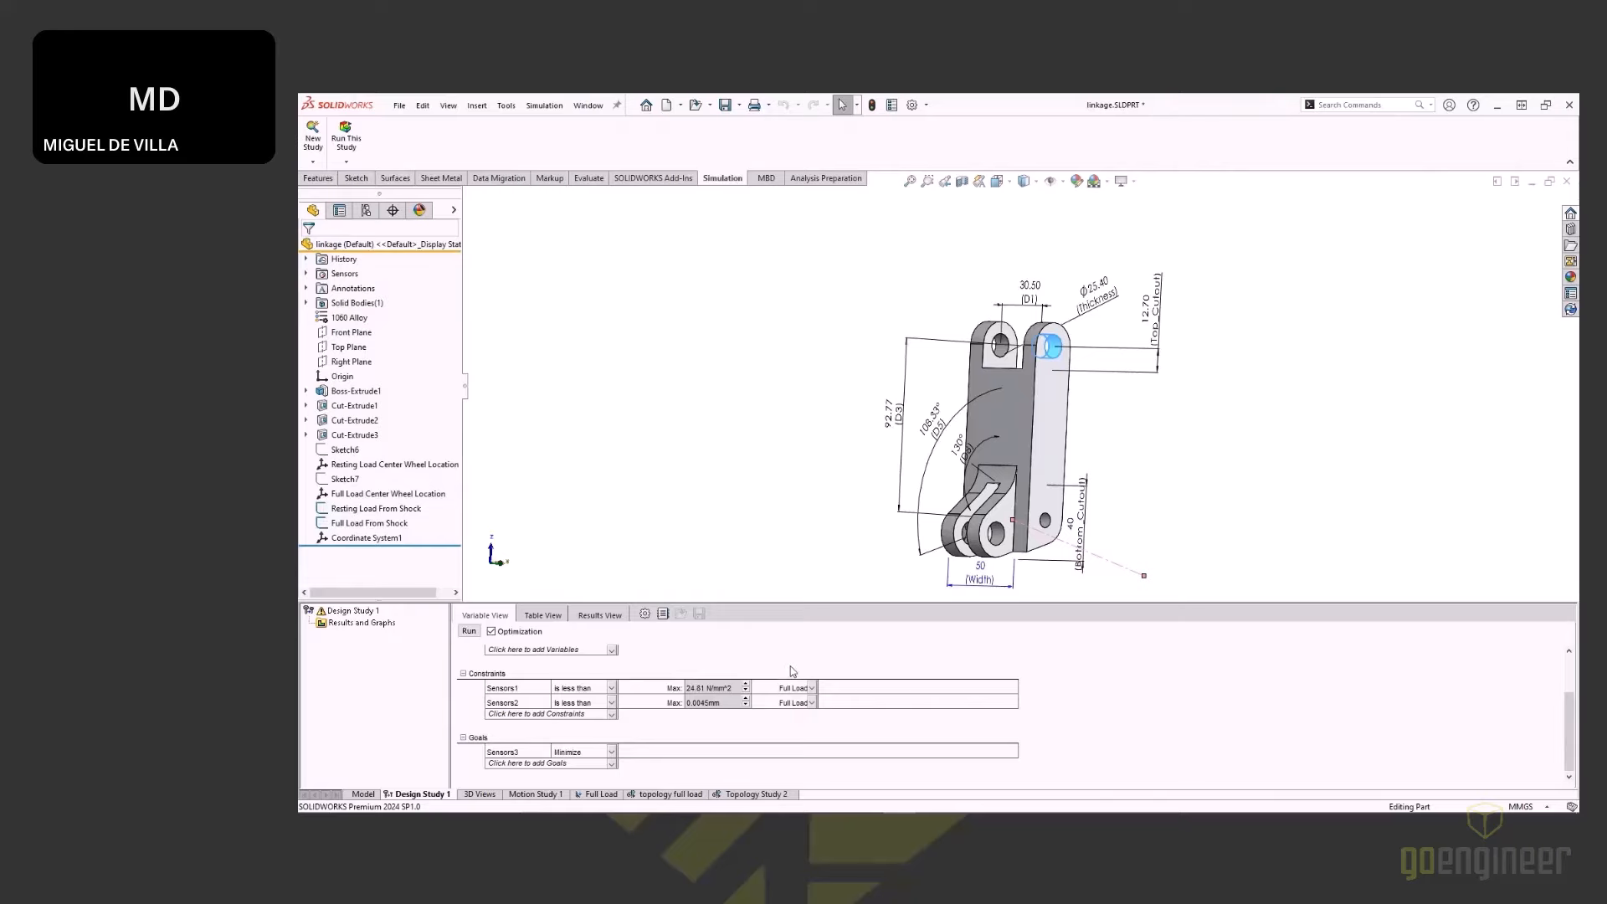
# Step: Compare the setup of Topology Study 2 with the Full Load study, and select the linkage body in Full Load
pyautogui.click(756, 794)
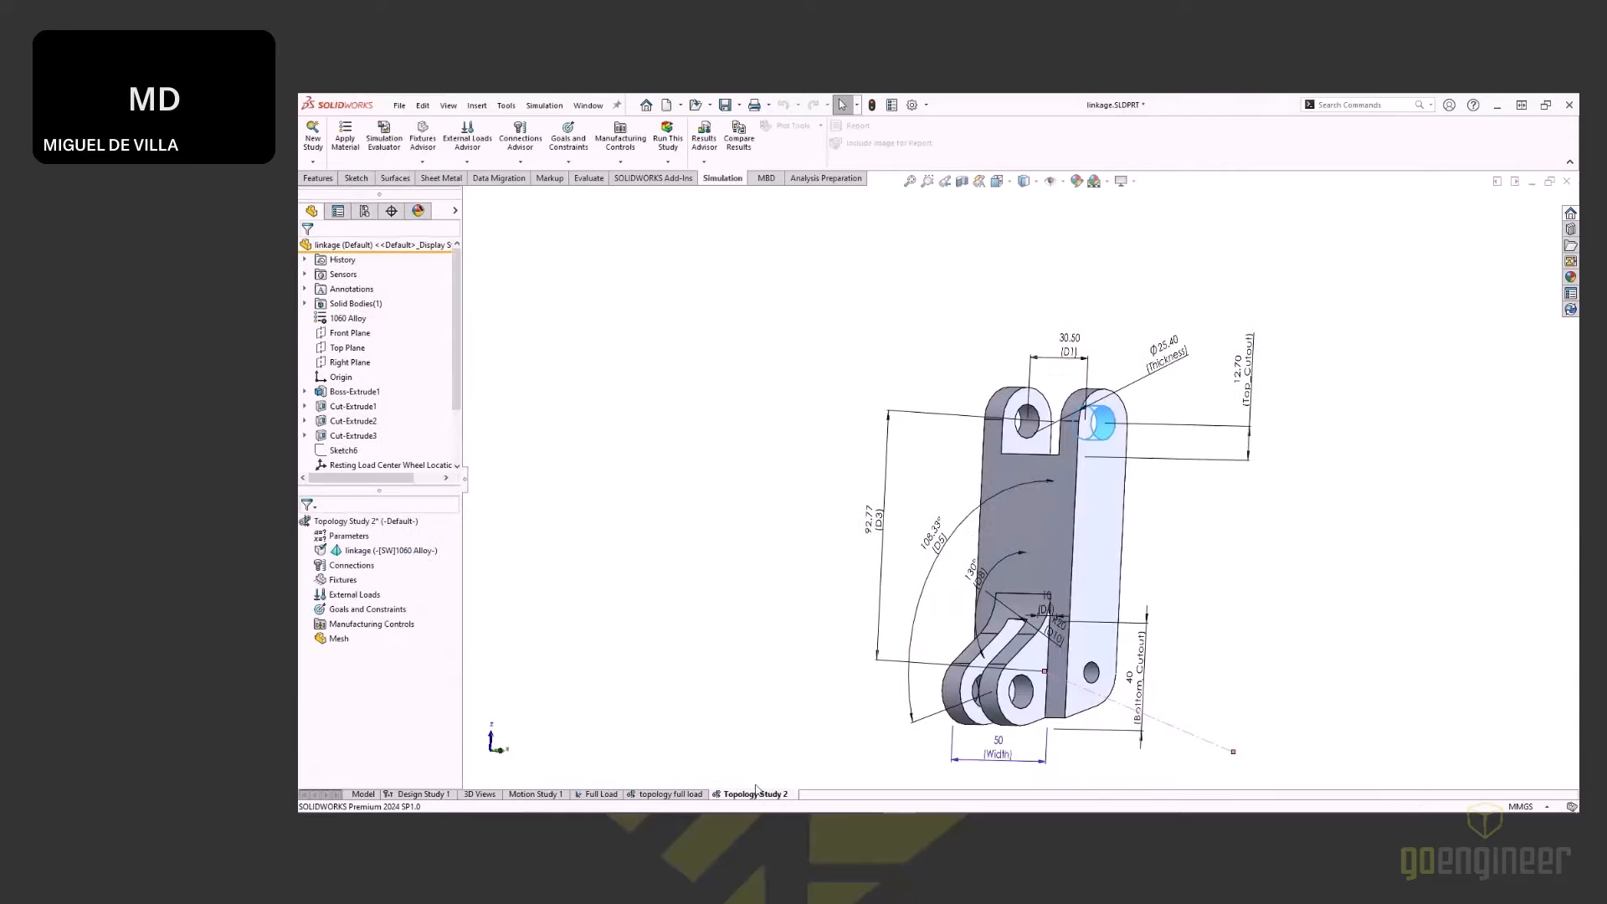
pyautogui.click(595, 793)
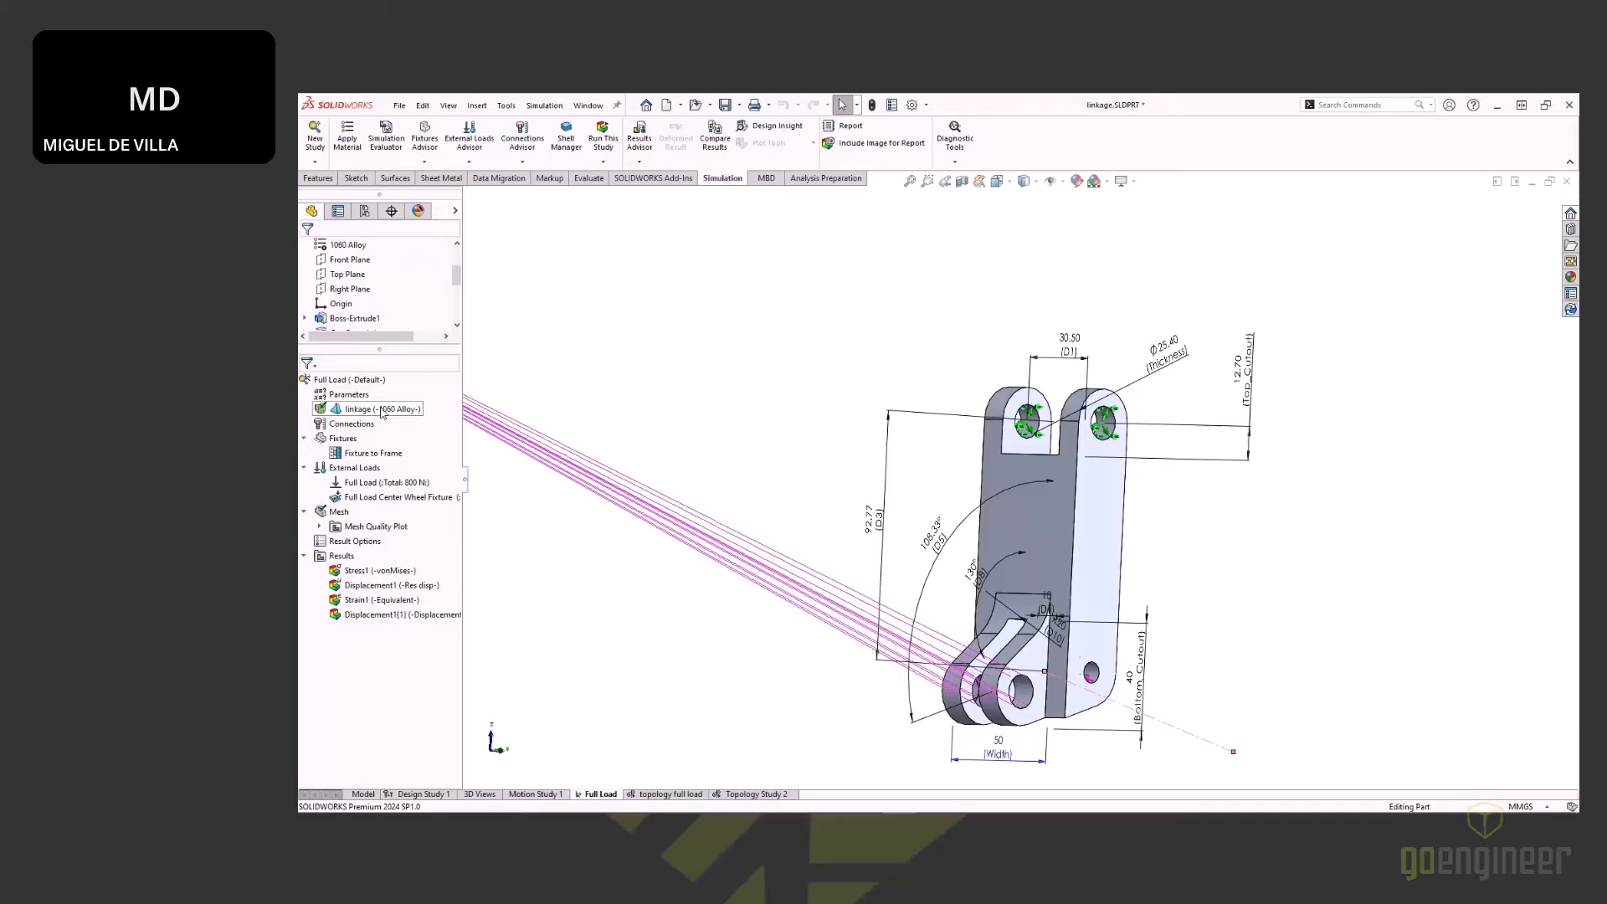
pyautogui.click(381, 410)
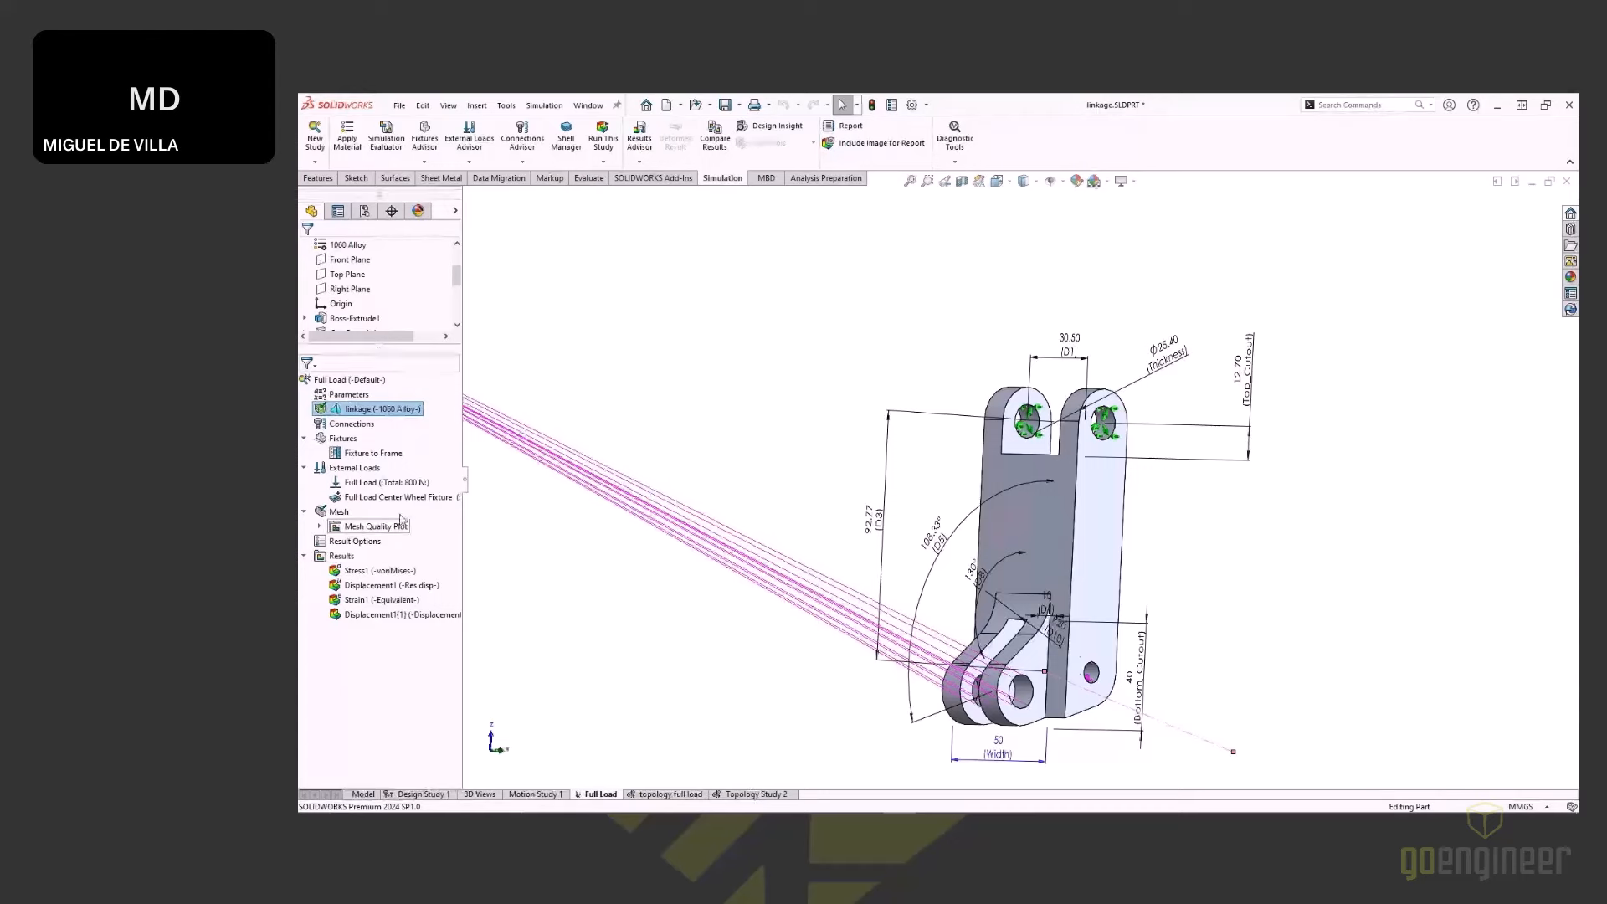
# Step: Compare the fixtures, external loads and mesh of the Full Load study with the setup of Topology Study 2
pyautogui.click(338, 440)
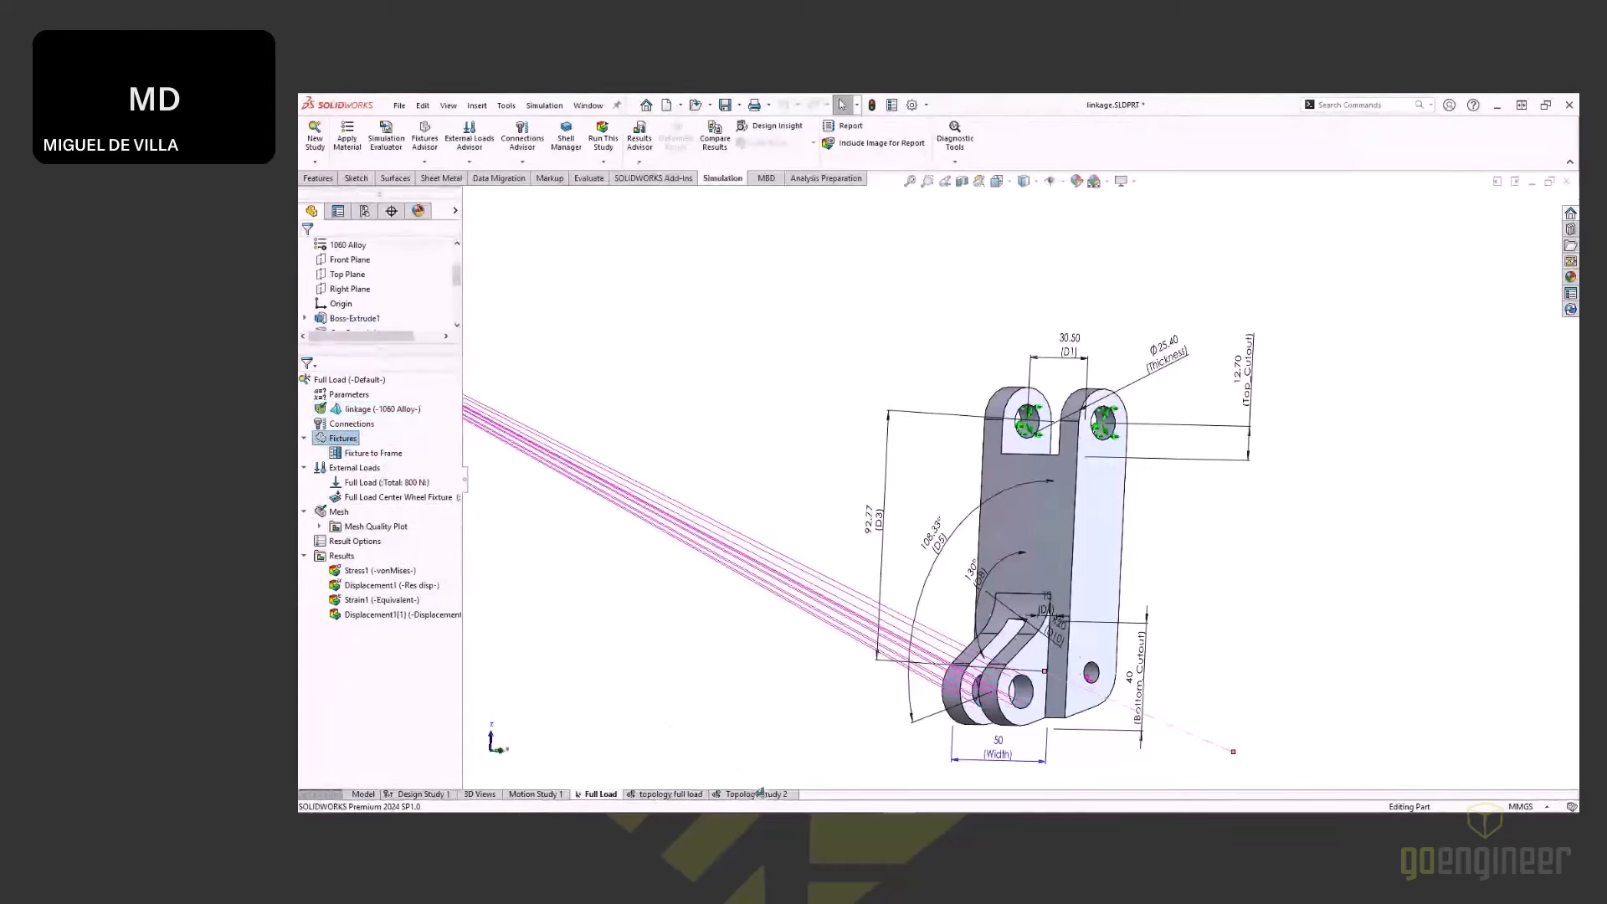
pyautogui.moveTo(354, 468); pyautogui.dragTo(766, 792)
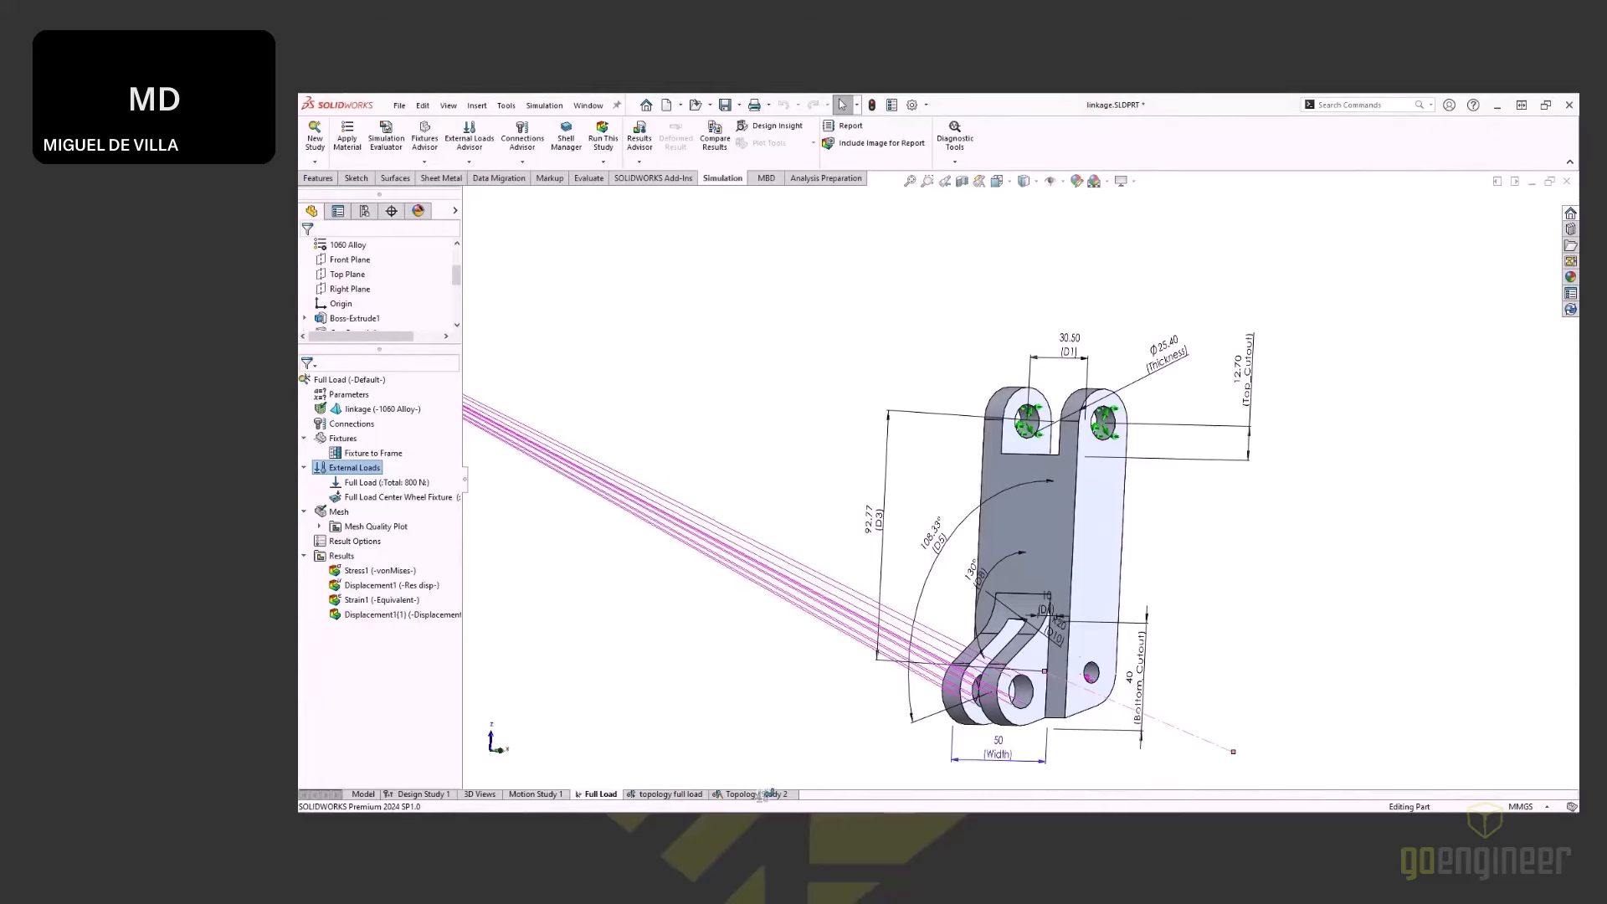
pyautogui.click(338, 512)
pyautogui.click(338, 514)
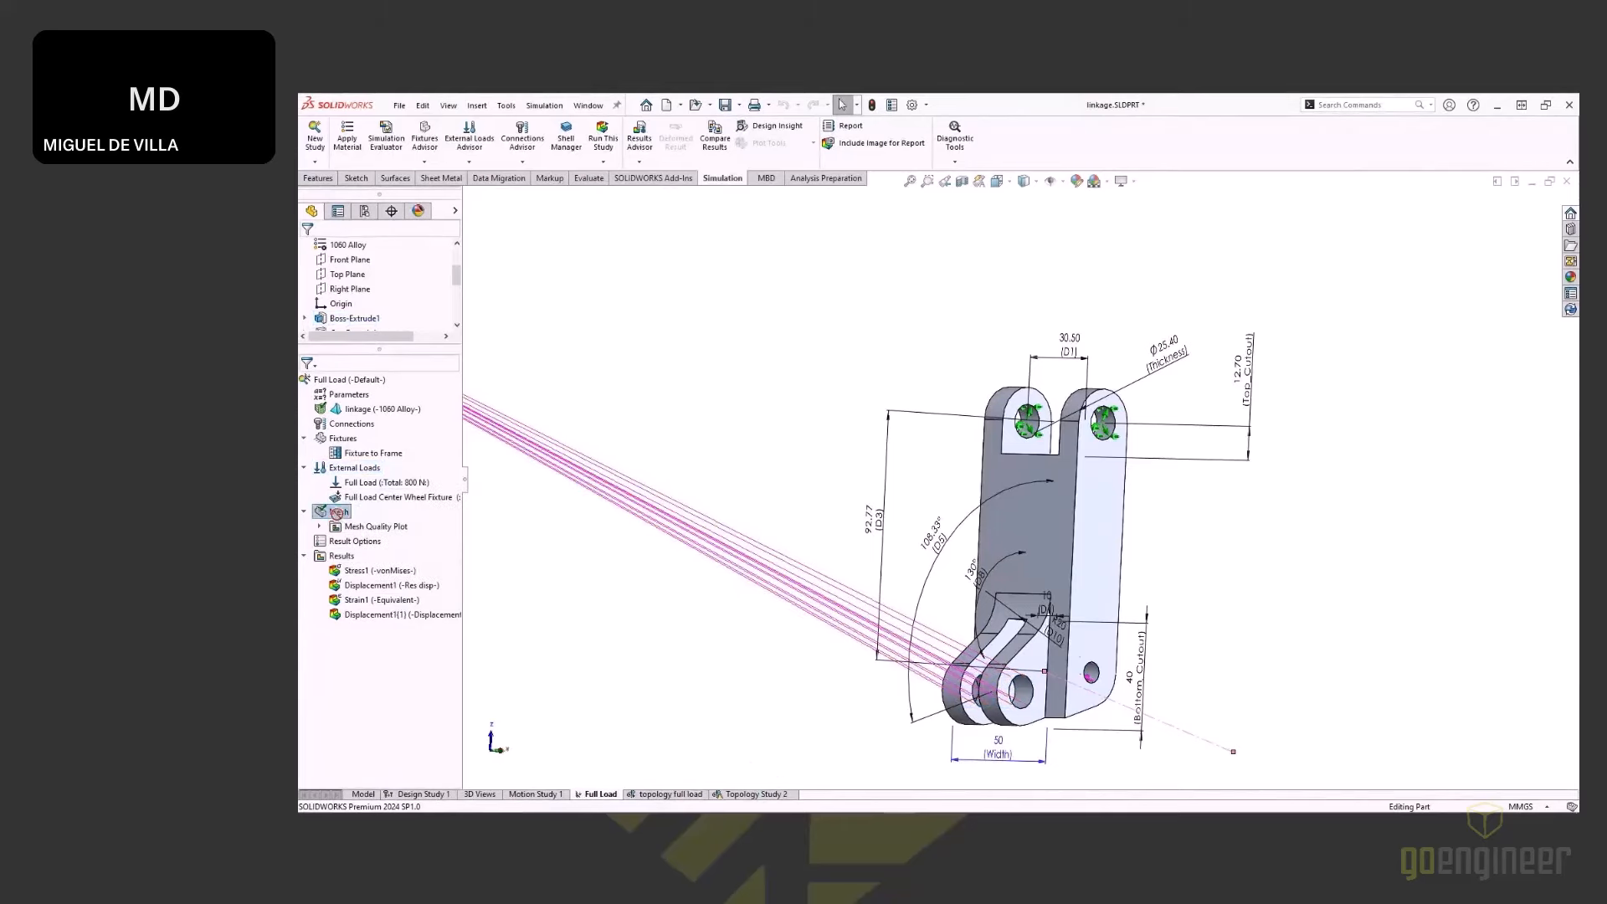
pyautogui.click(775, 793)
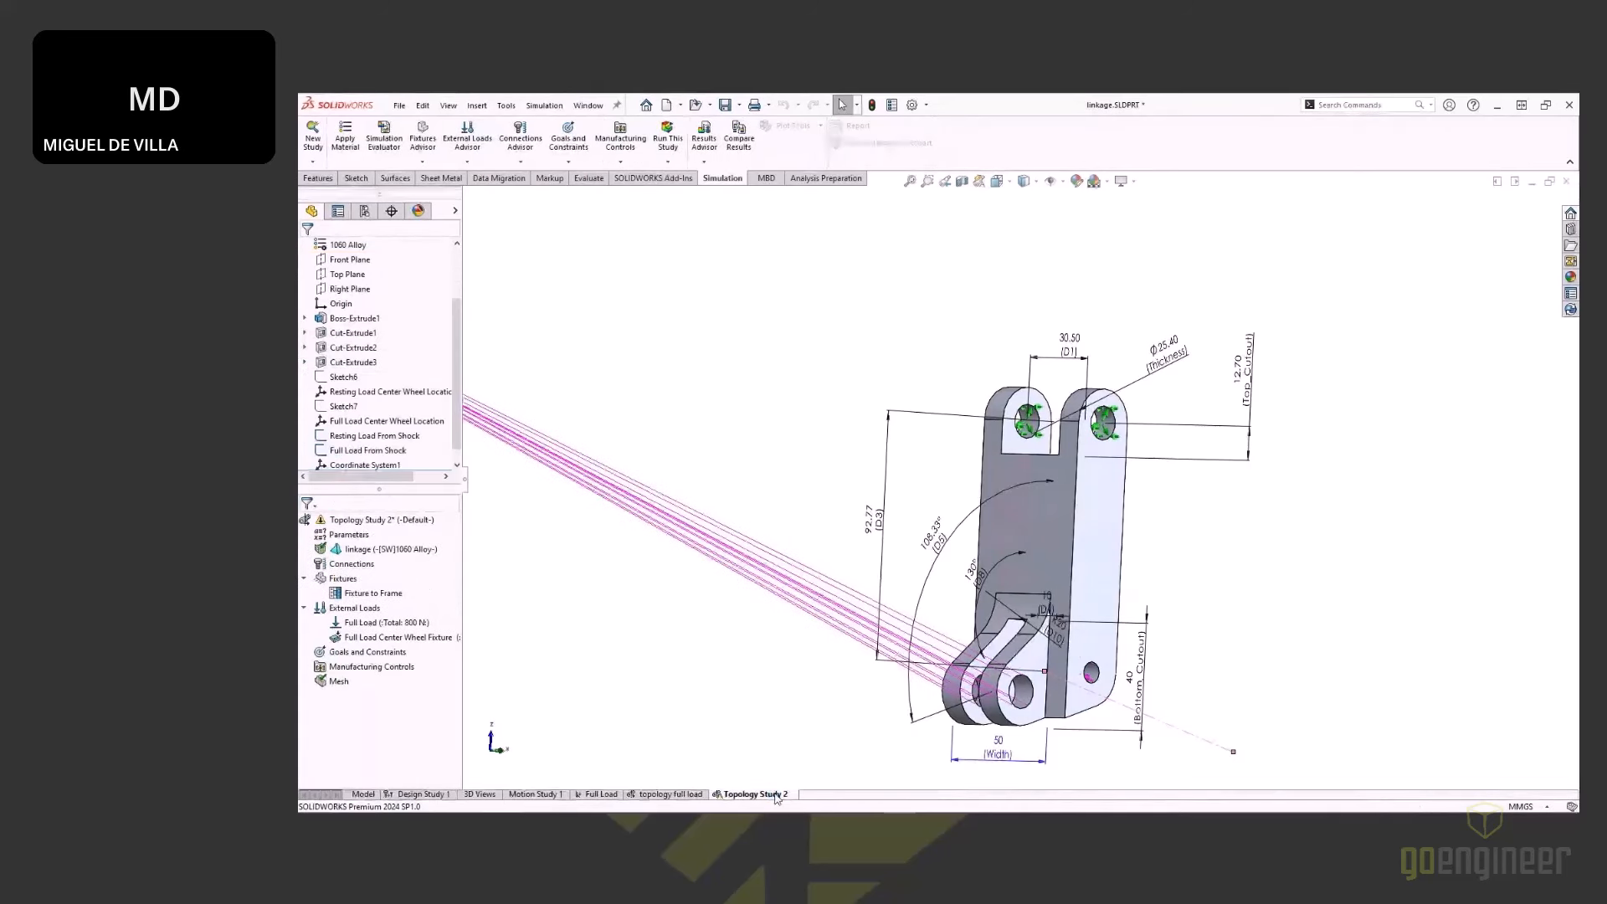
pyautogui.scroll(1, 1041, 618)
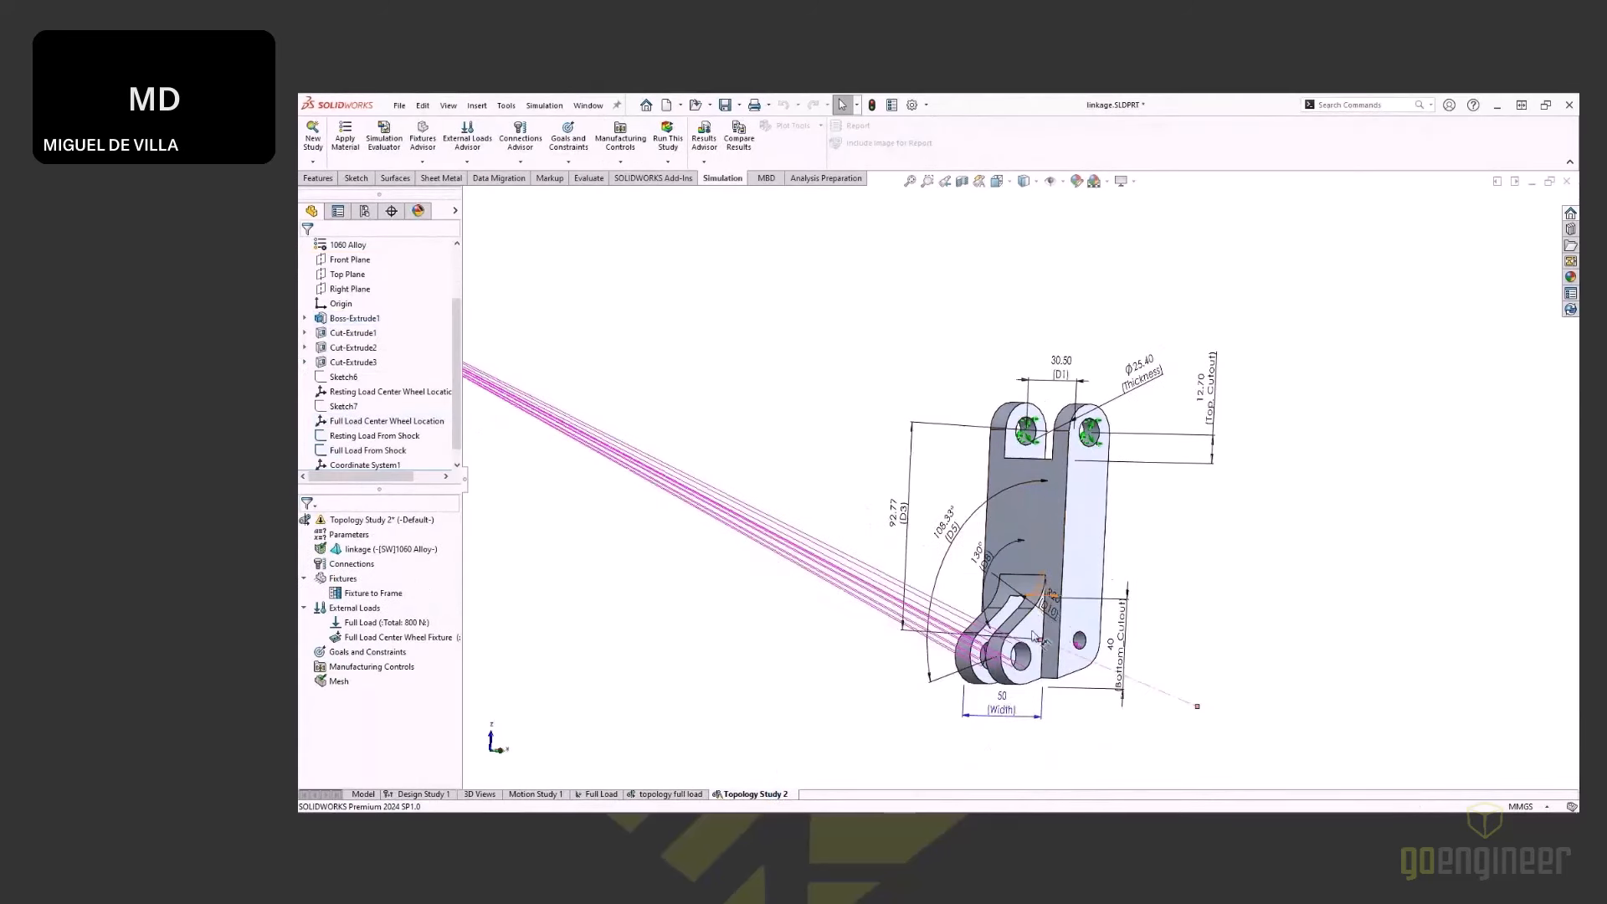
pyautogui.scroll(-1, 1045, 618)
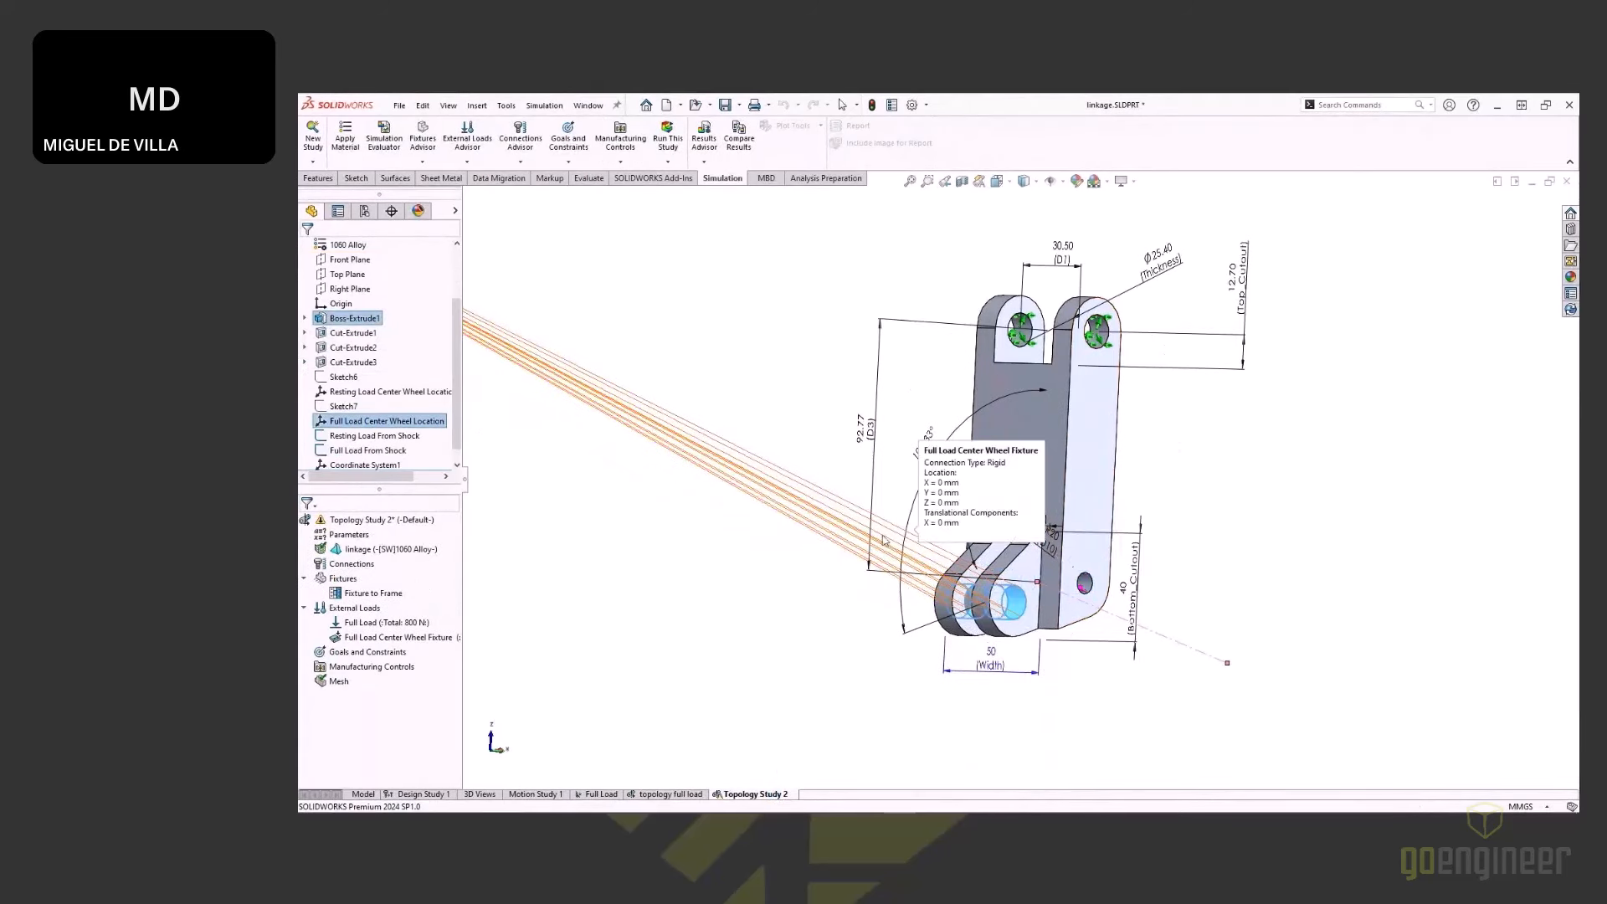
# Step: Give Topology Study 2 a Minimize Mass goal with a displacement constraint factor of 1.3 times the maximum model displacement
pyautogui.rightClick(345, 656)
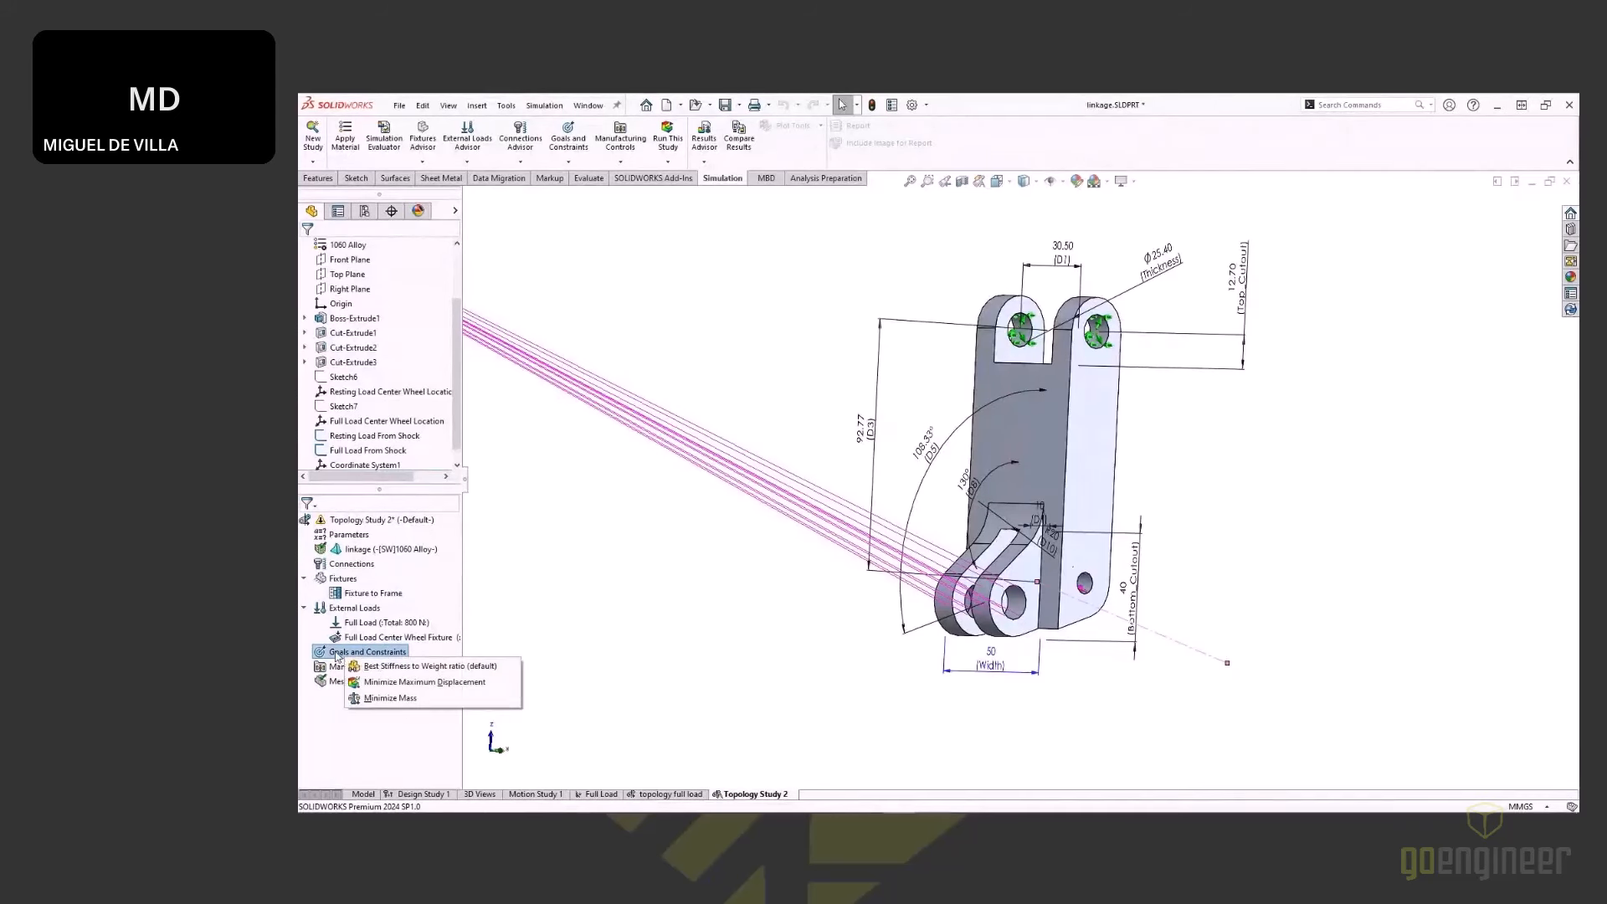
pyautogui.click(390, 698)
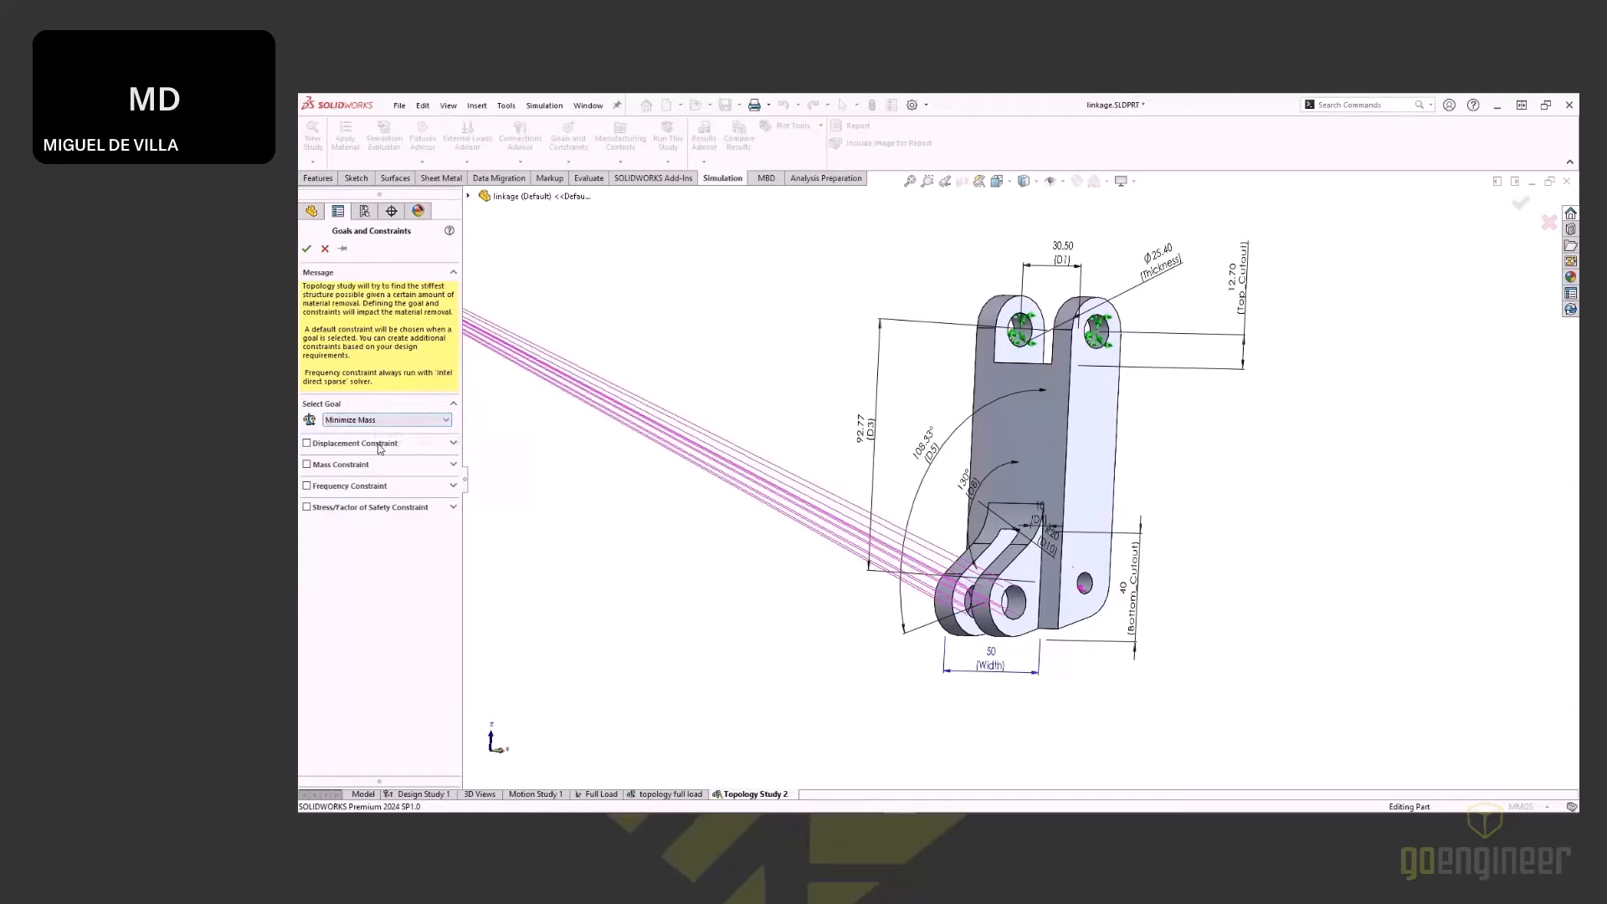
pyautogui.click(306, 444)
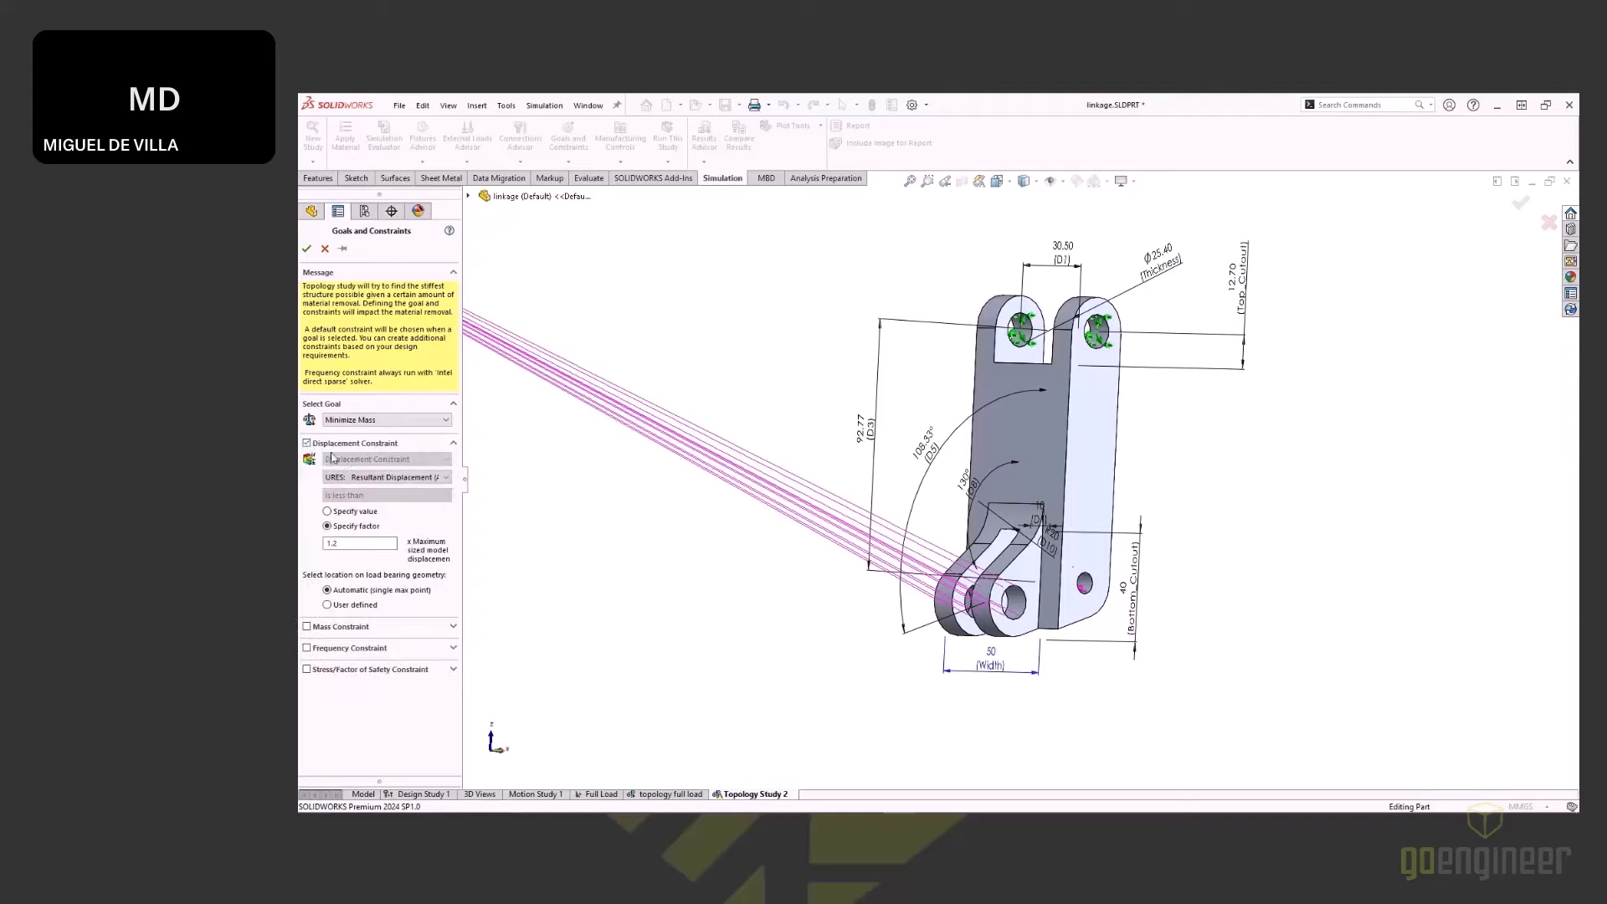
pyautogui.click(367, 545)
# Step: Add a von Mises stress constraint of 90% of the material yield strength and accept the goals and constraints
pyautogui.click(353, 675)
pyautogui.scroll(-2, 454, 672)
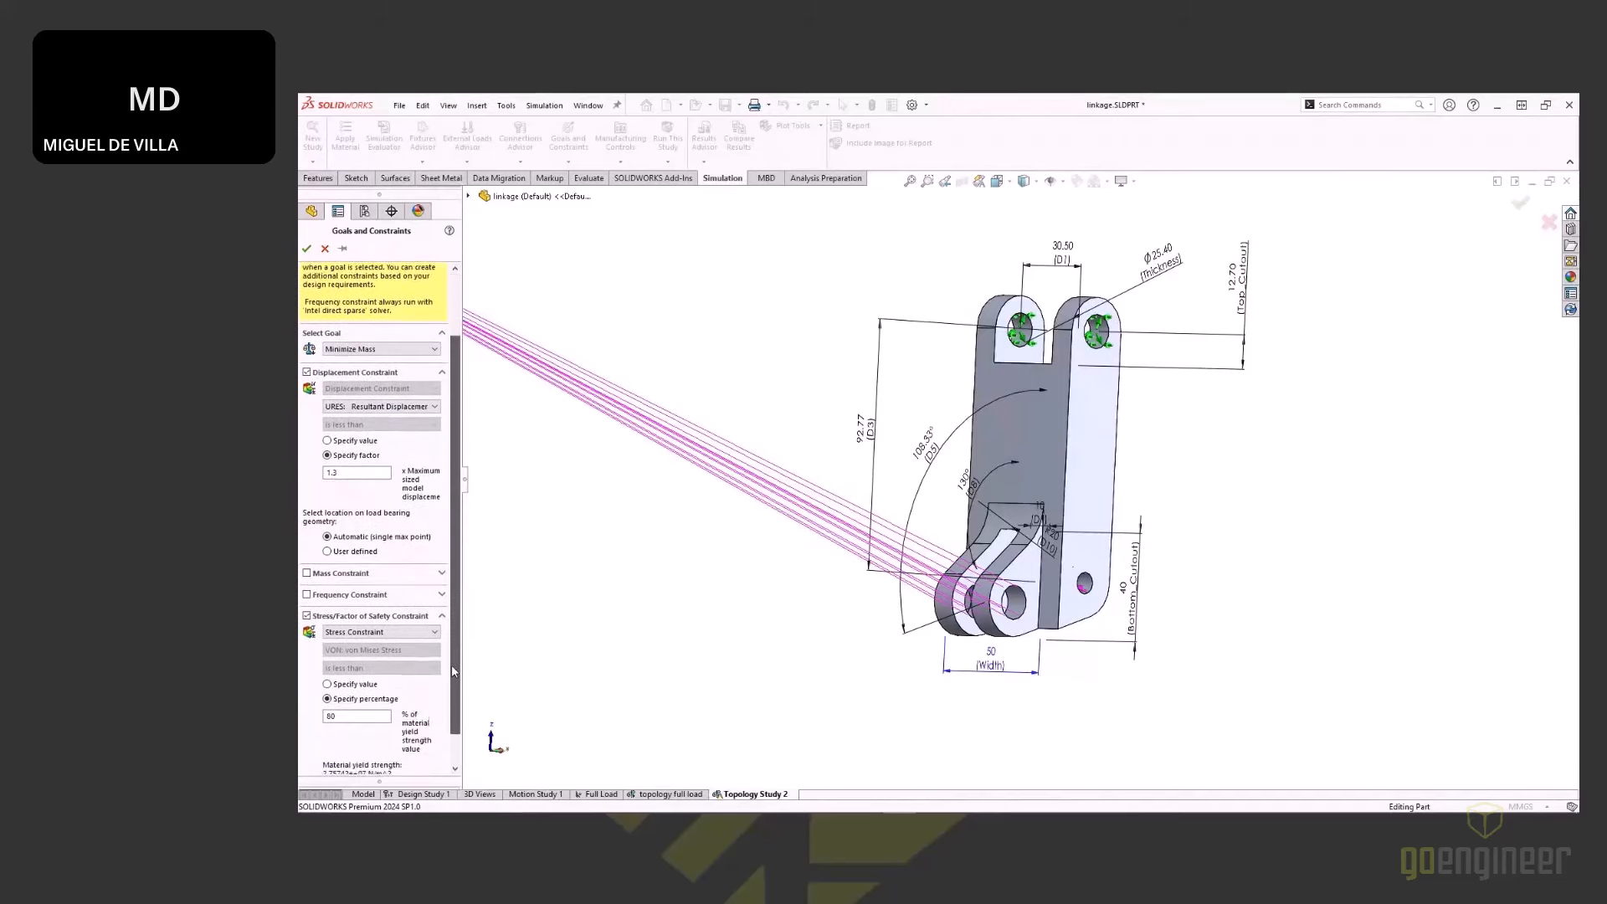
pyautogui.scroll(-1, 454, 673)
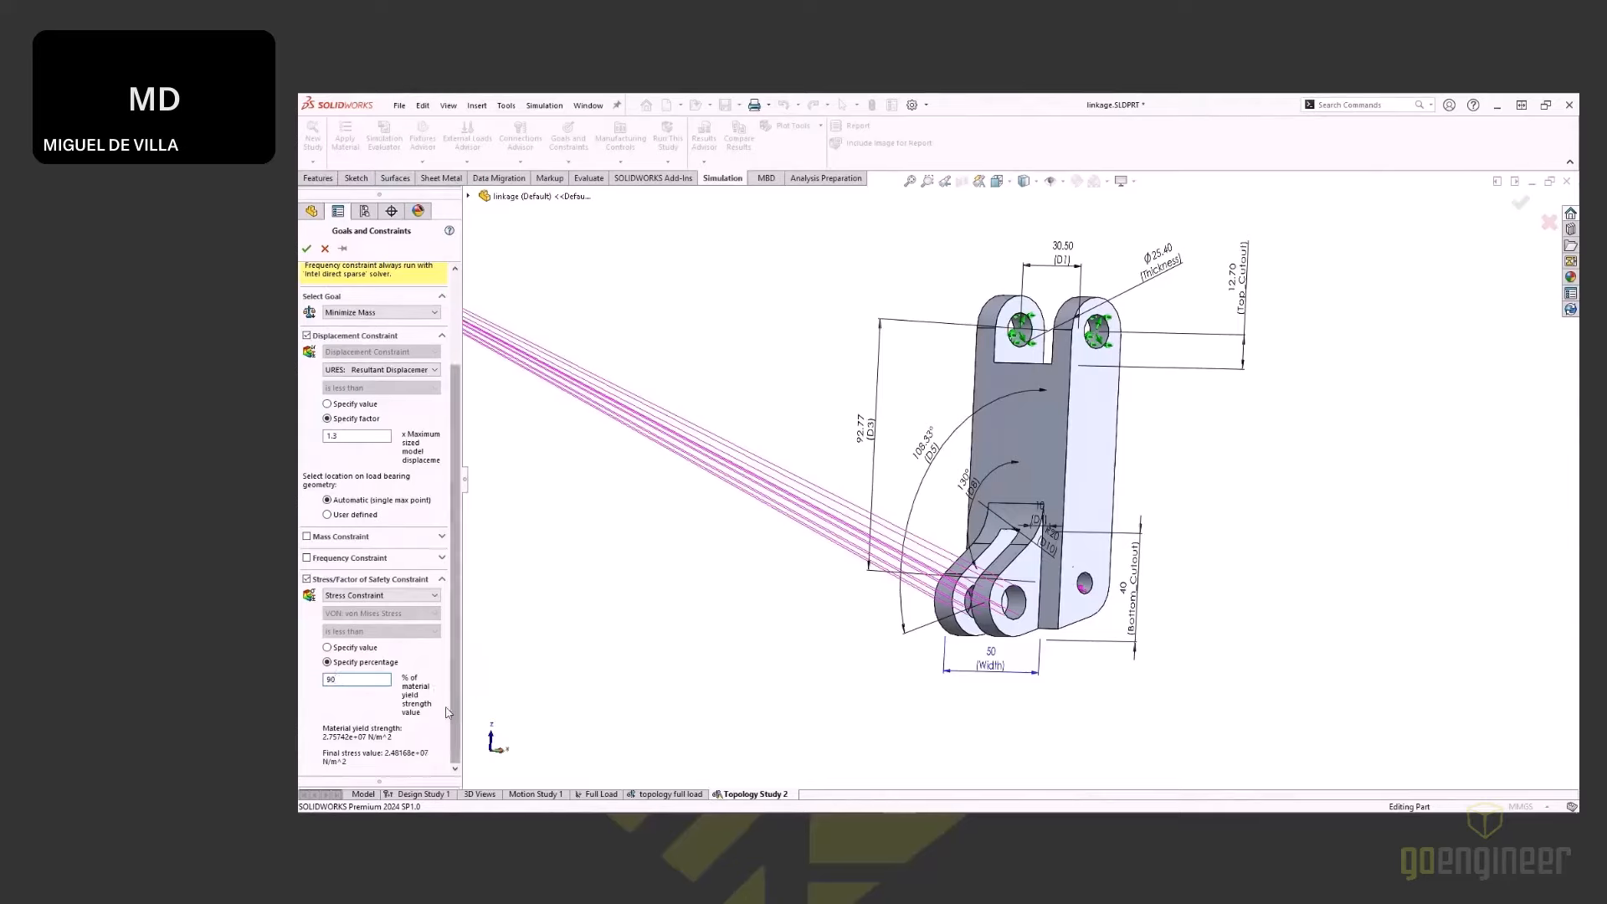
pyautogui.click(332, 651)
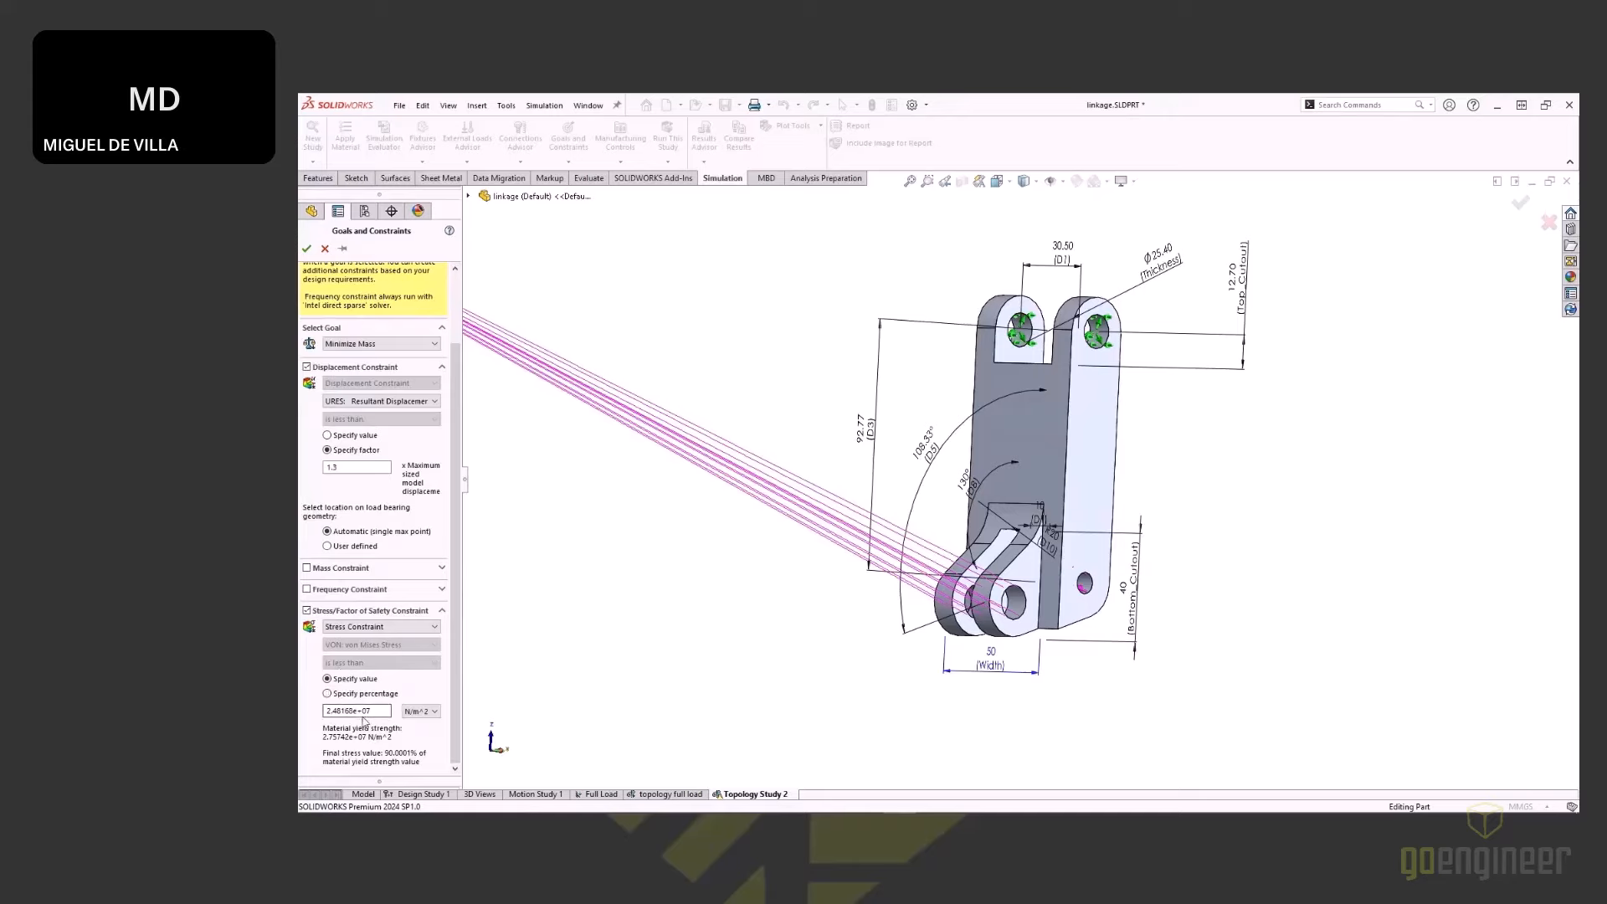
pyautogui.click(349, 695)
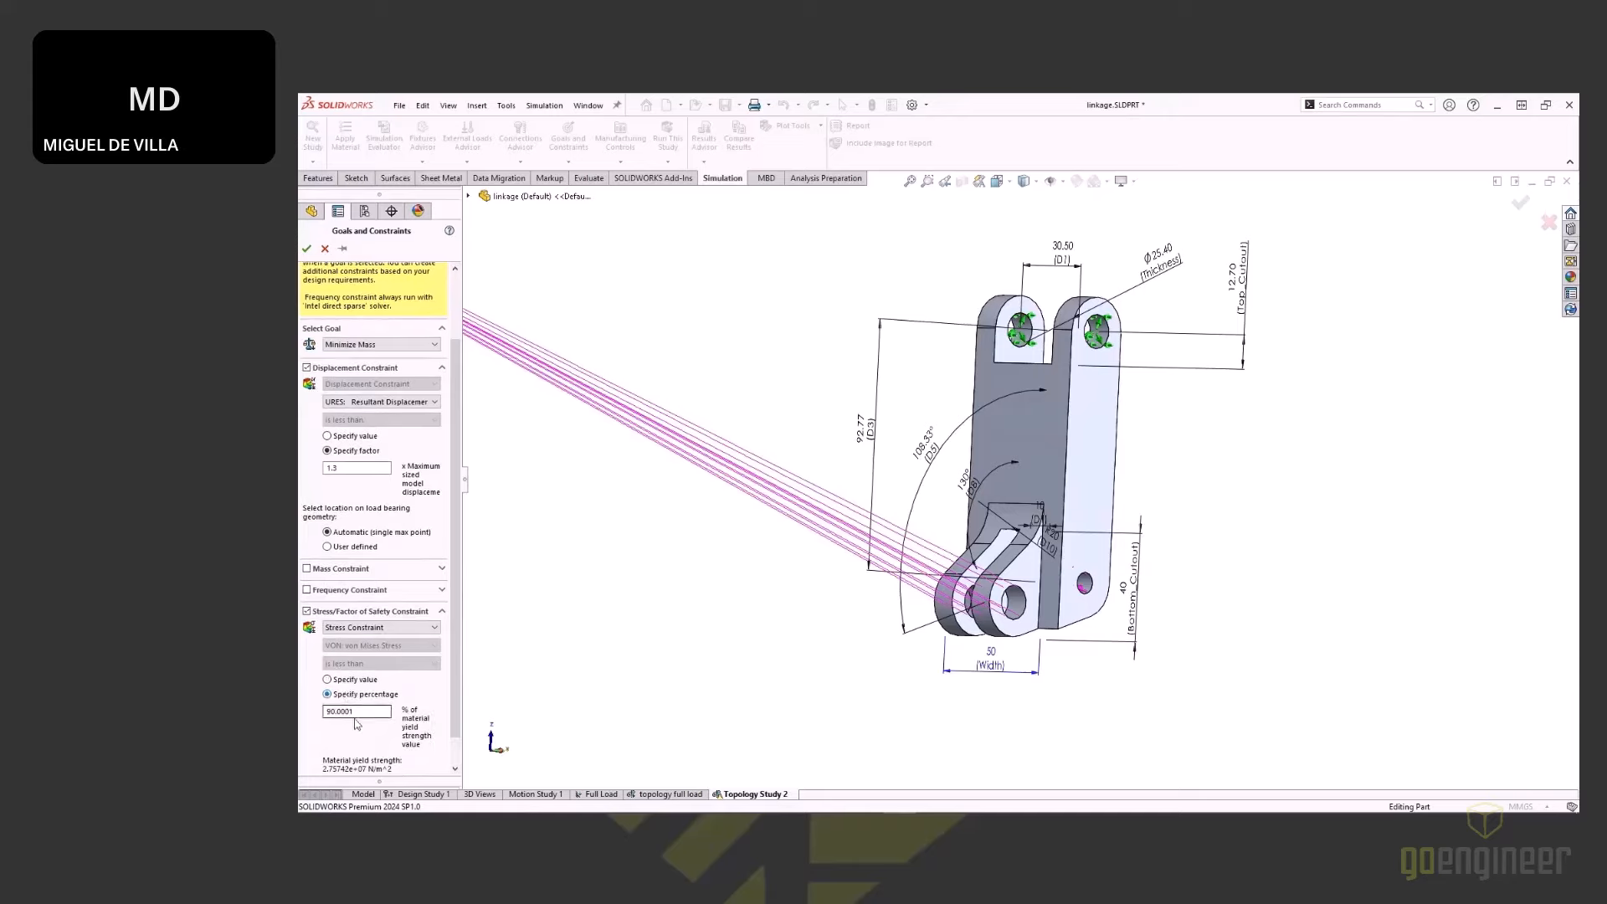
pyautogui.click(360, 714)
pyautogui.click(306, 249)
# Step: Hide the feature dimensions displayed on the linkage
pyautogui.click(694, 375)
pyautogui.moveTo(926, 355); pyautogui.dragTo(940, 385, button='middle')
pyautogui.click(1105, 339)
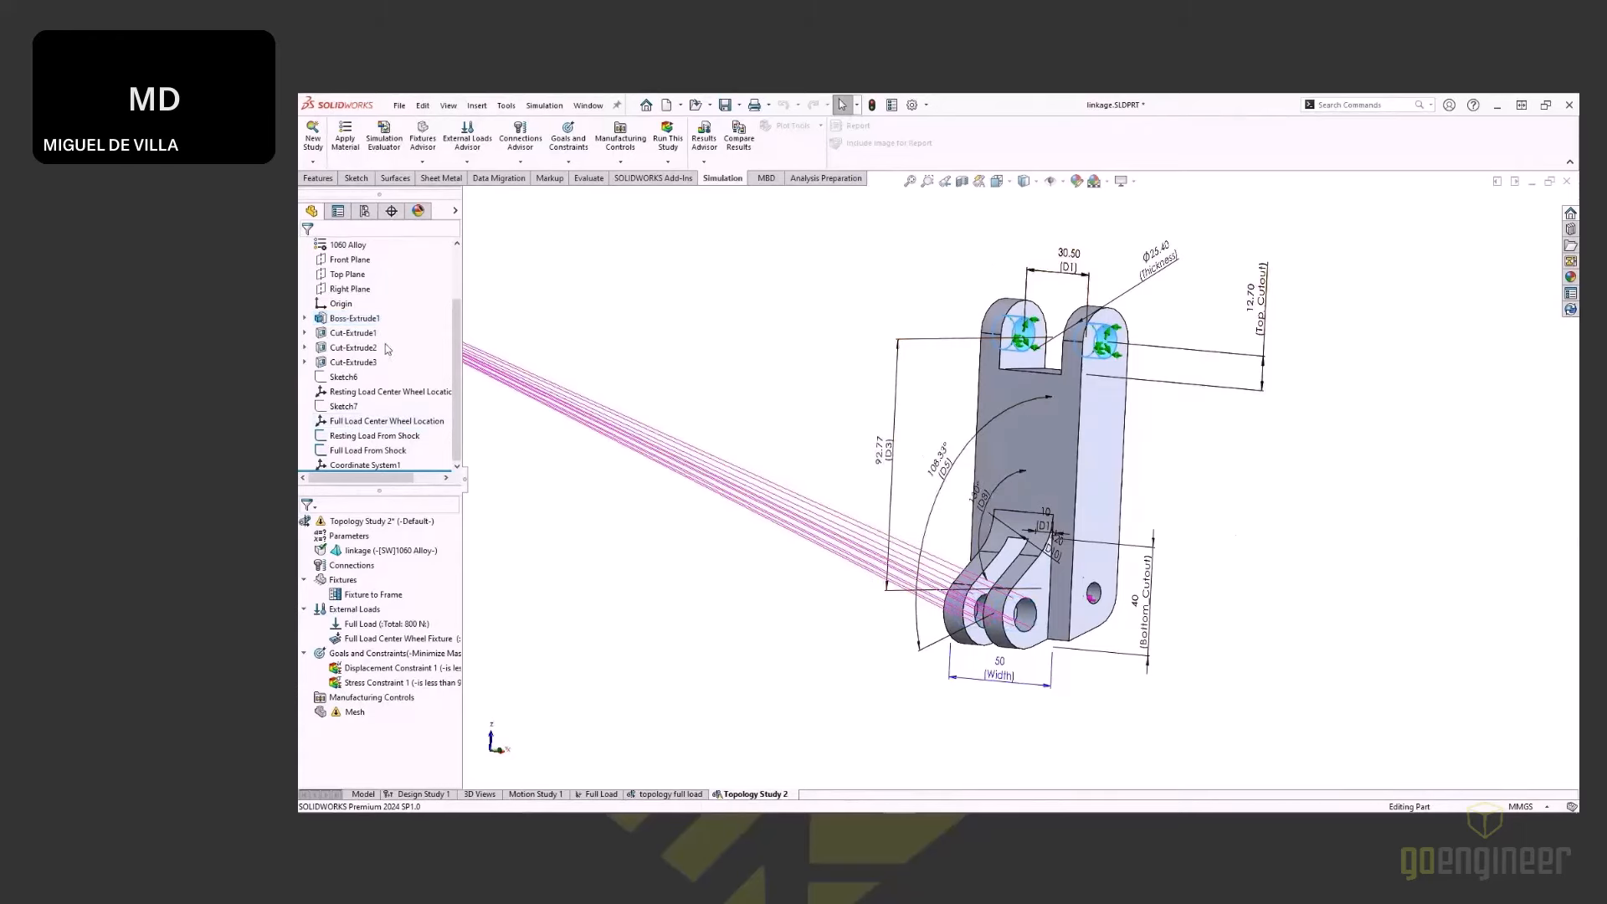
pyautogui.scroll(2, 392, 342)
pyautogui.rightClick(339, 305)
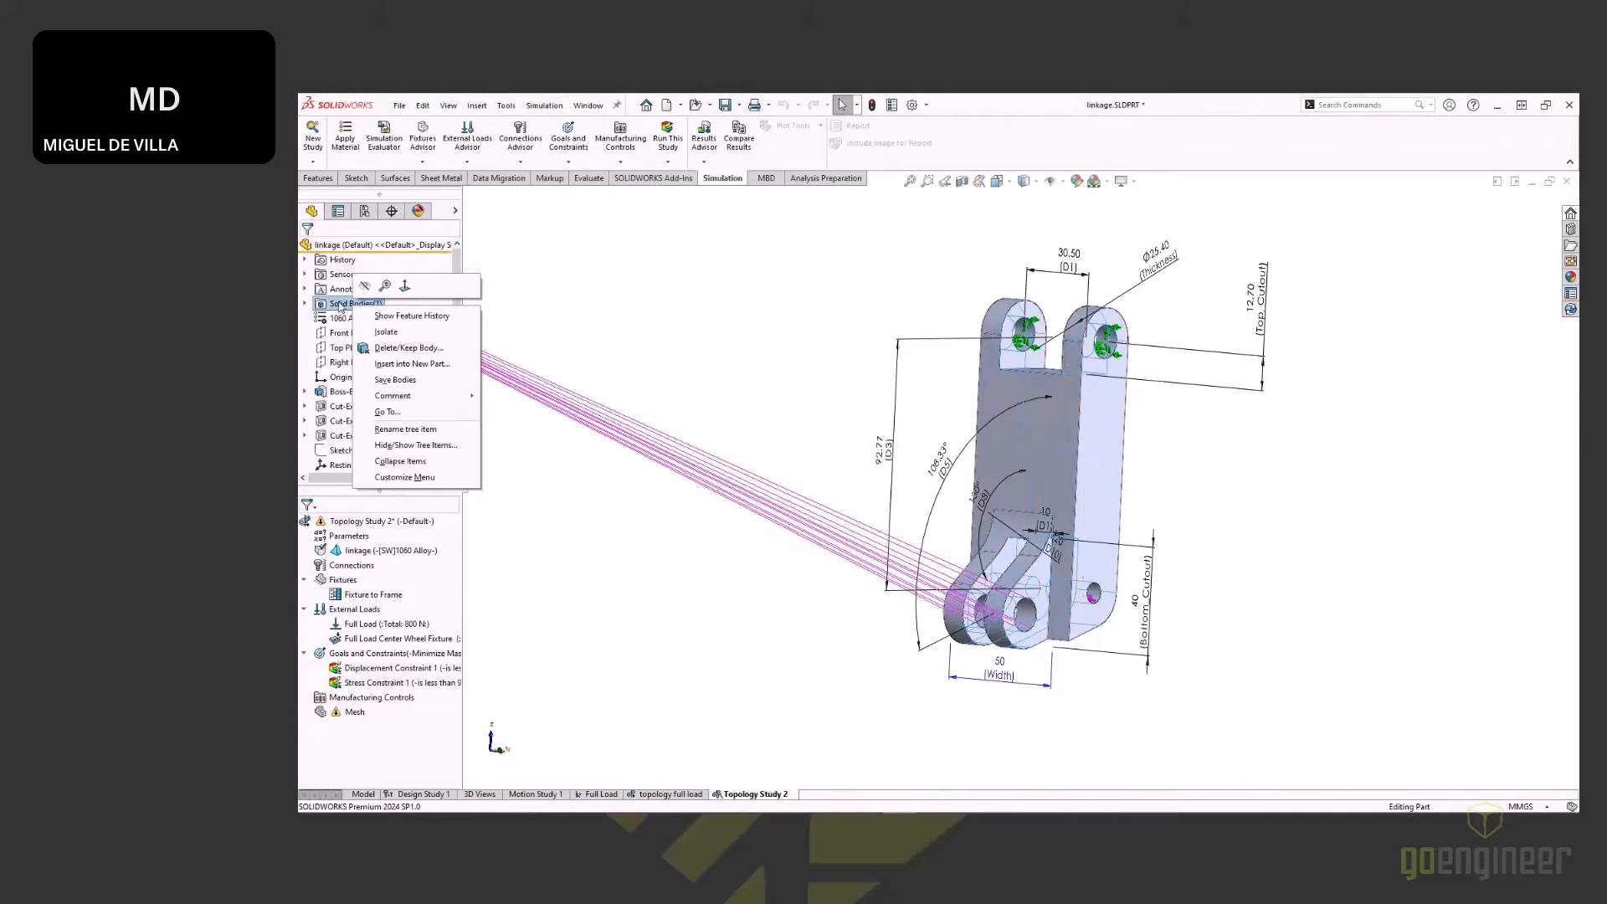
pyautogui.rightClick(339, 289)
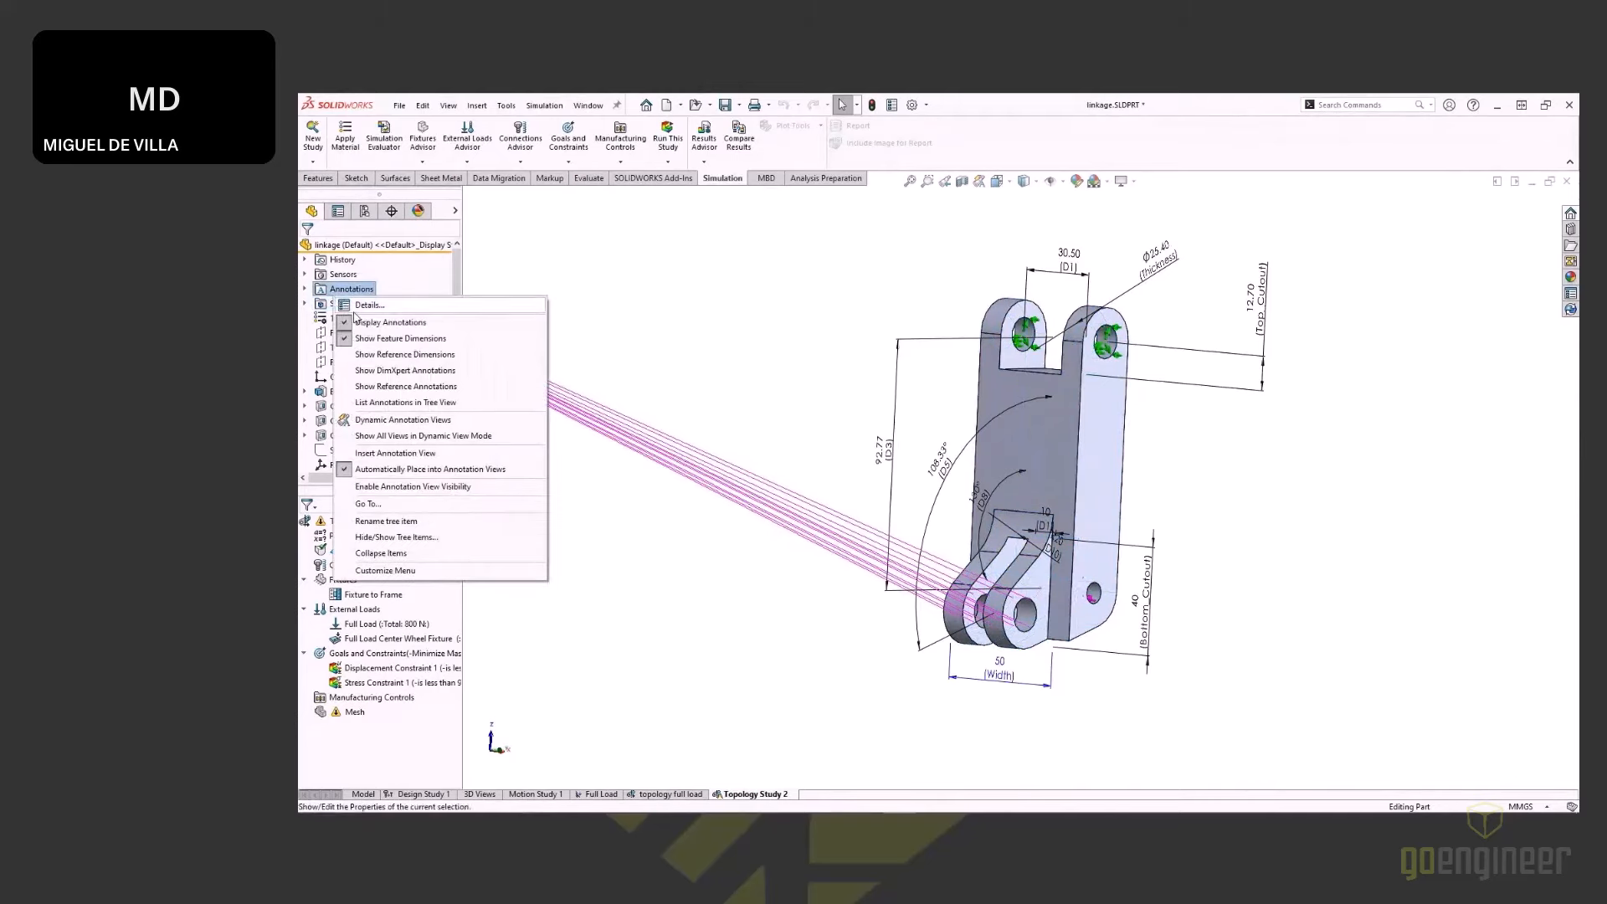
pyautogui.click(375, 340)
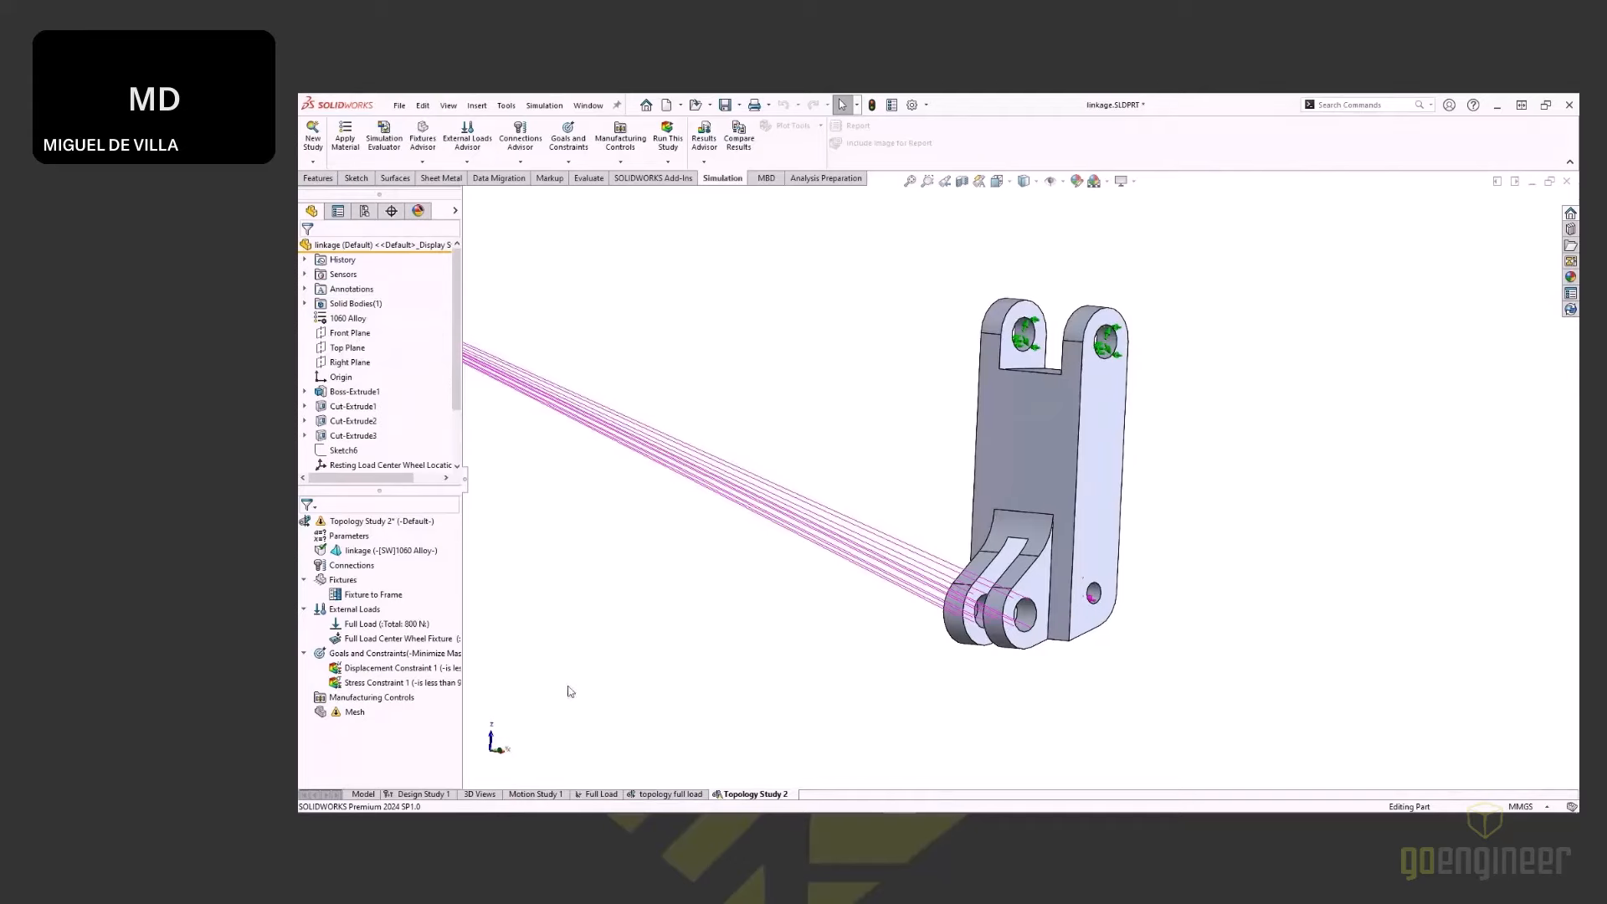
# Step: Add a half symmetry manufacturing control to Topology Study 2 using the Right Plane
pyautogui.rightClick(381, 699)
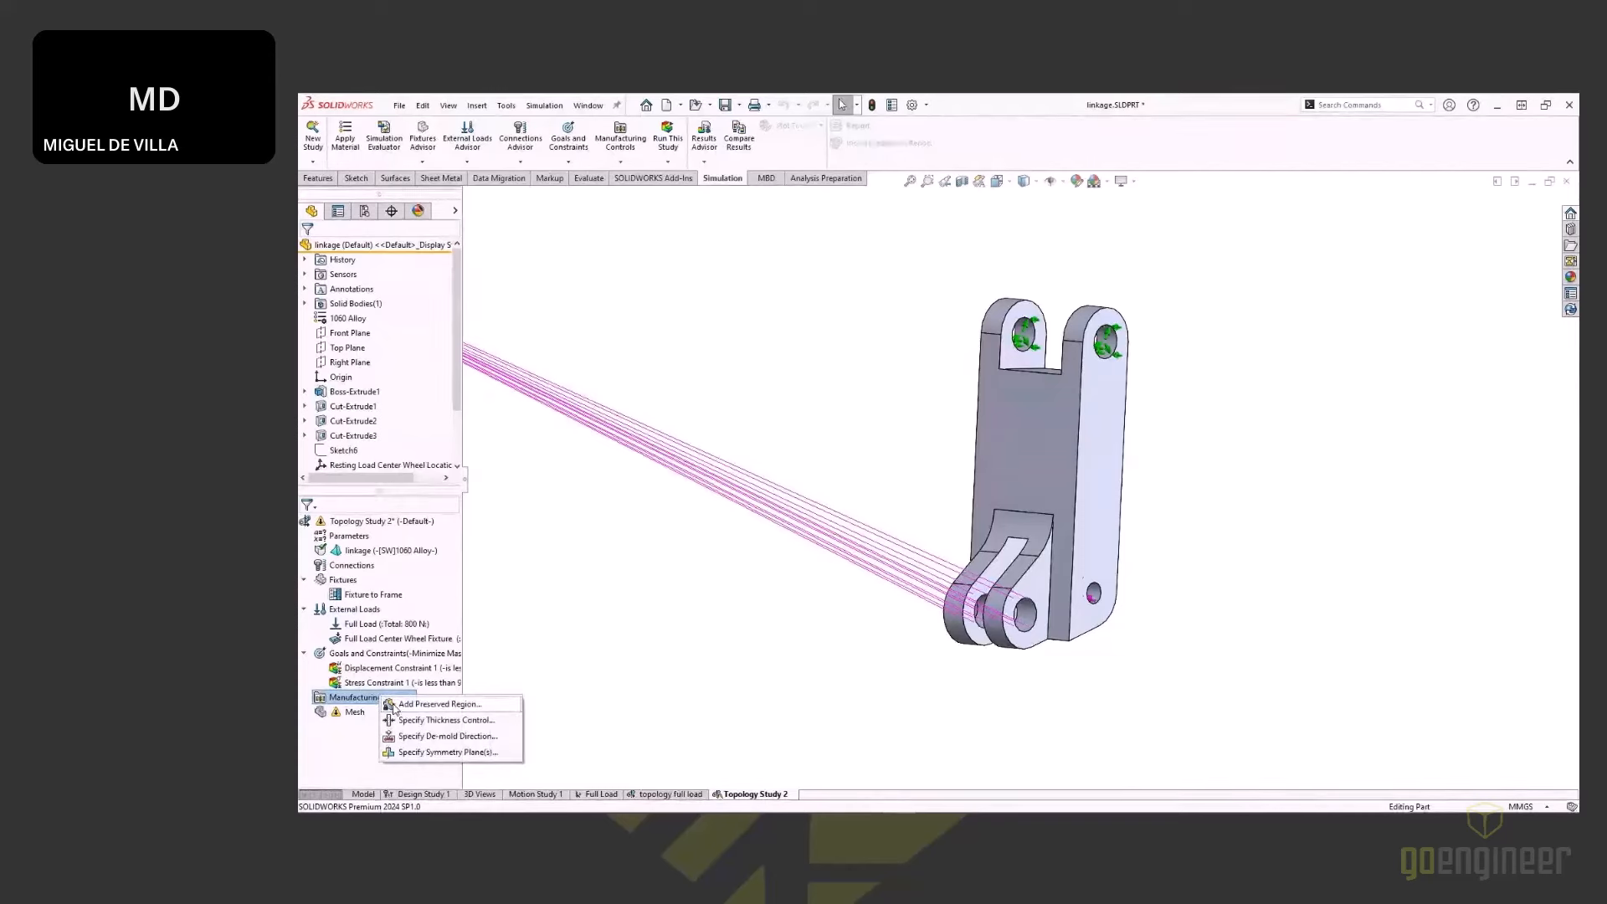
pyautogui.click(443, 757)
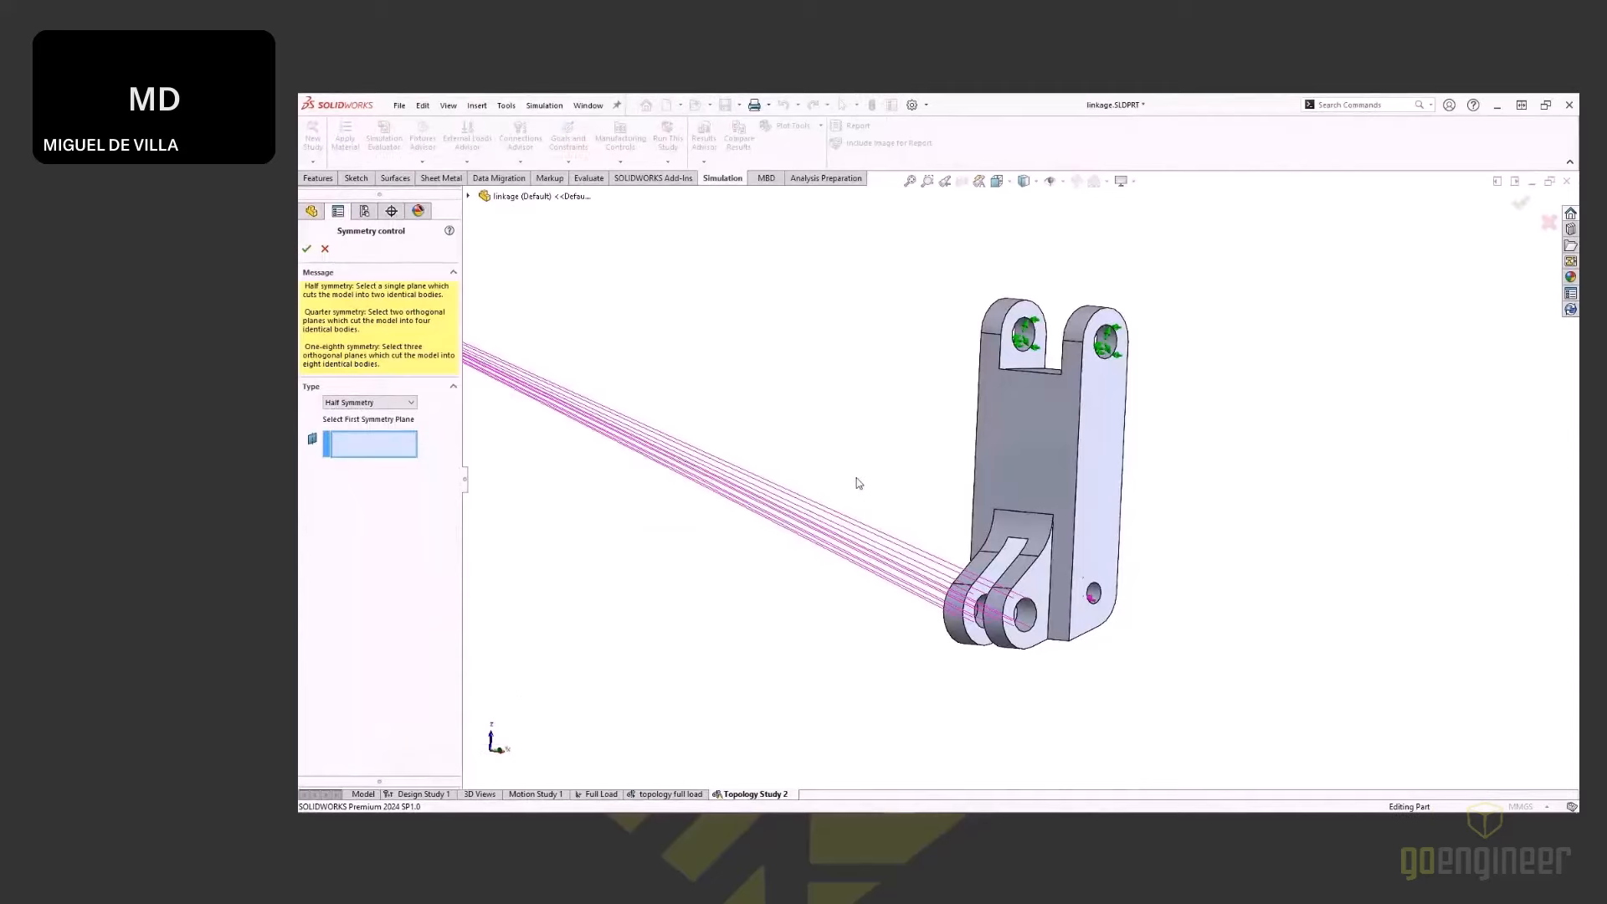
pyautogui.moveTo(858, 472); pyautogui.dragTo(925, 460, button='middle')
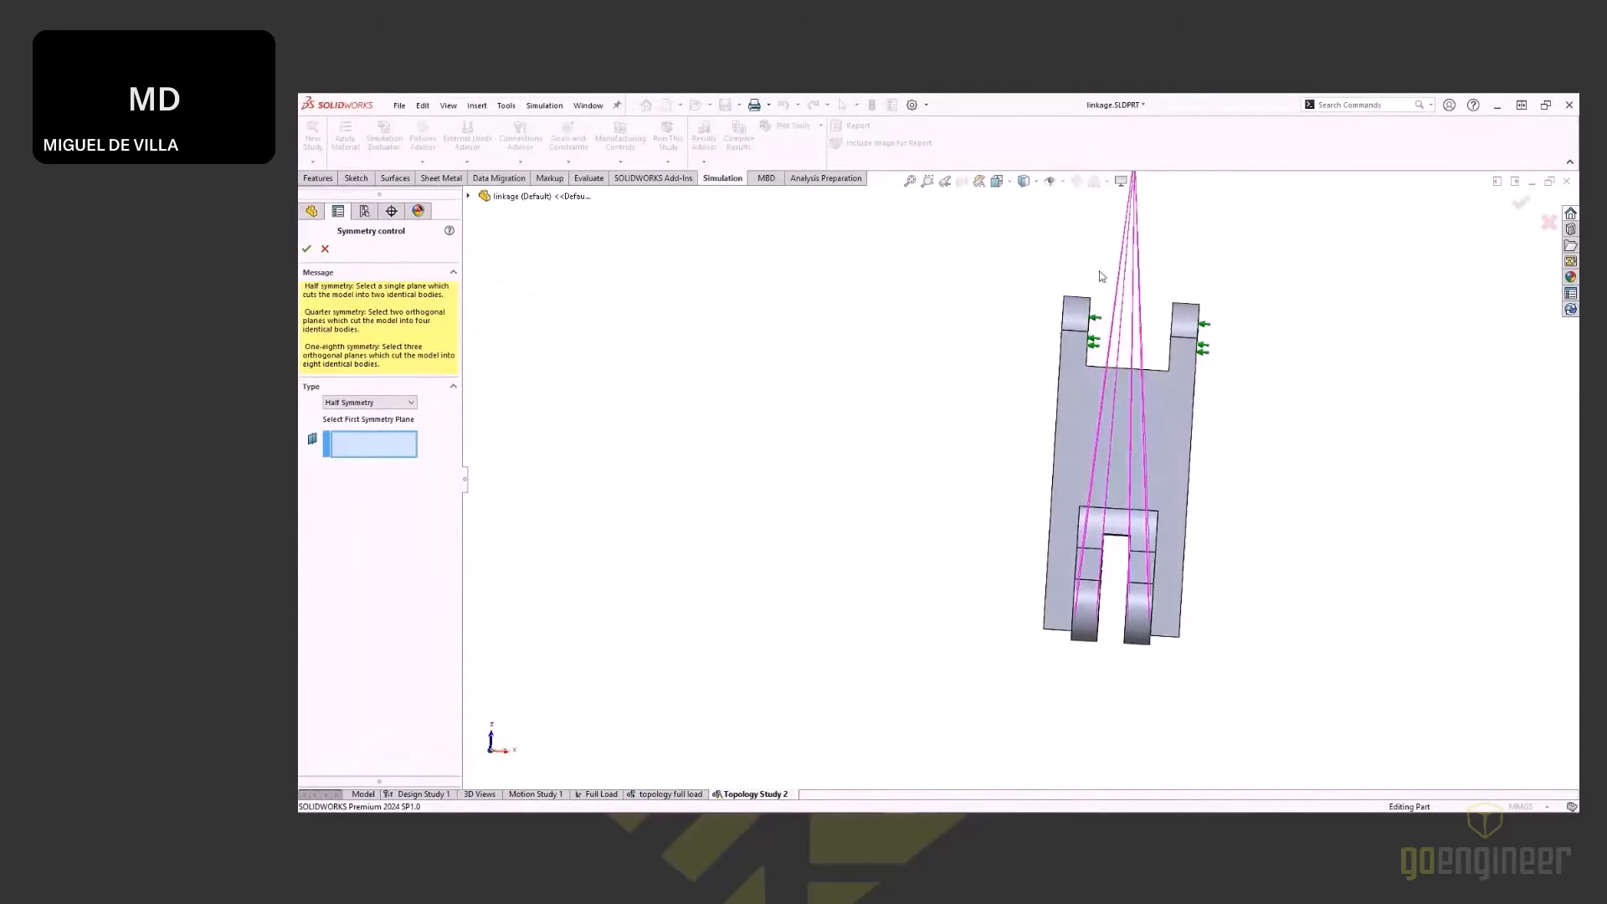
pyautogui.click(373, 402)
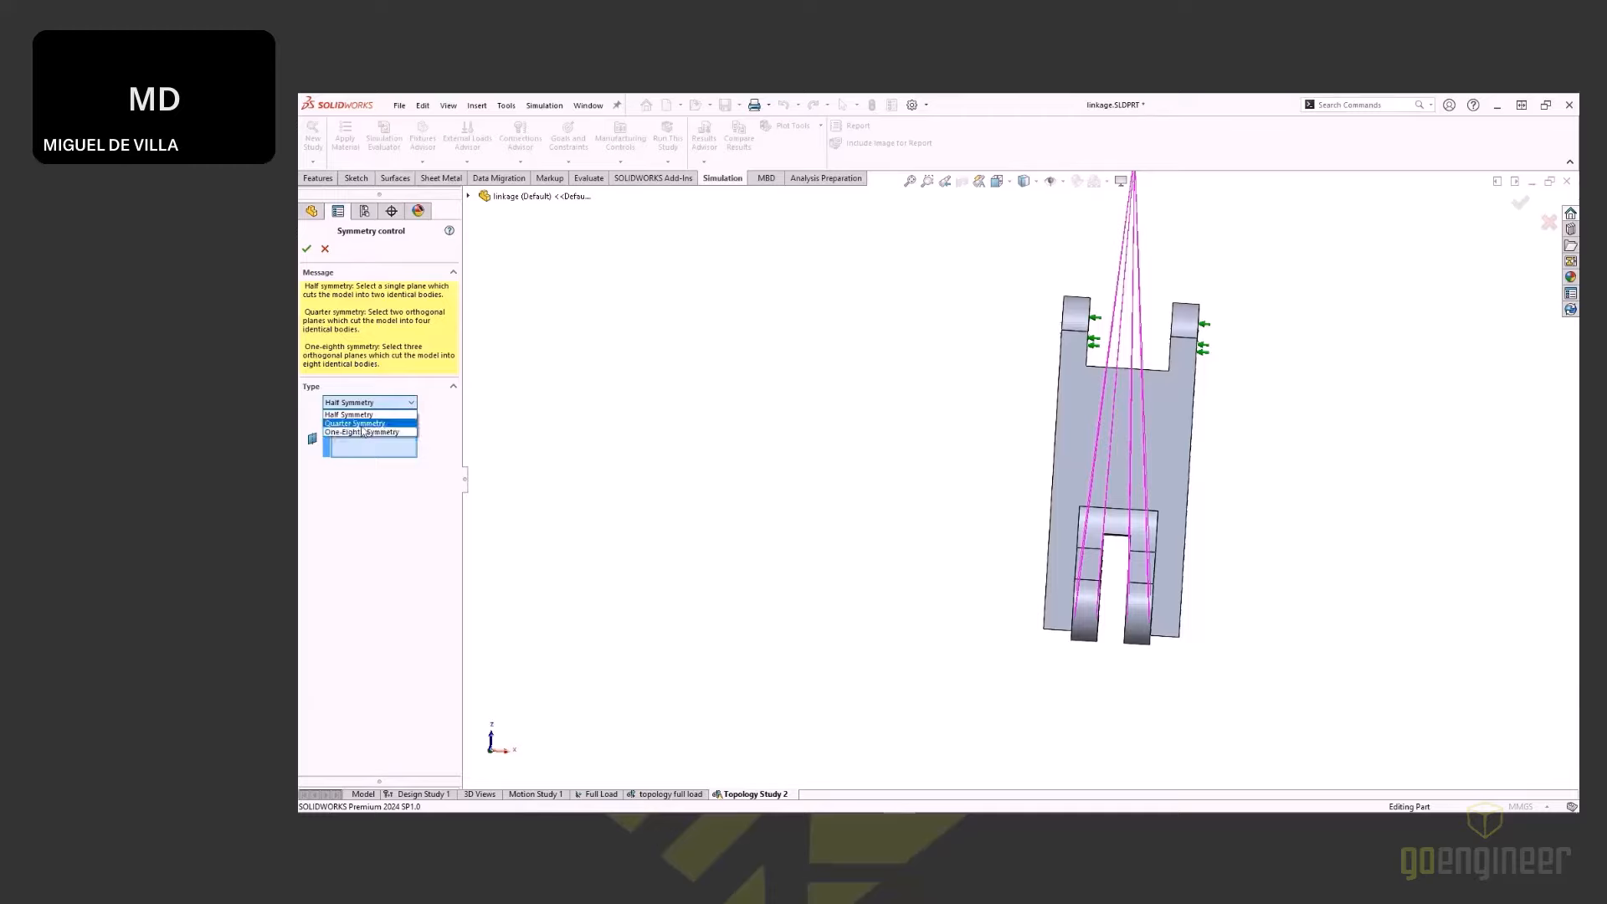
pyautogui.click(370, 444)
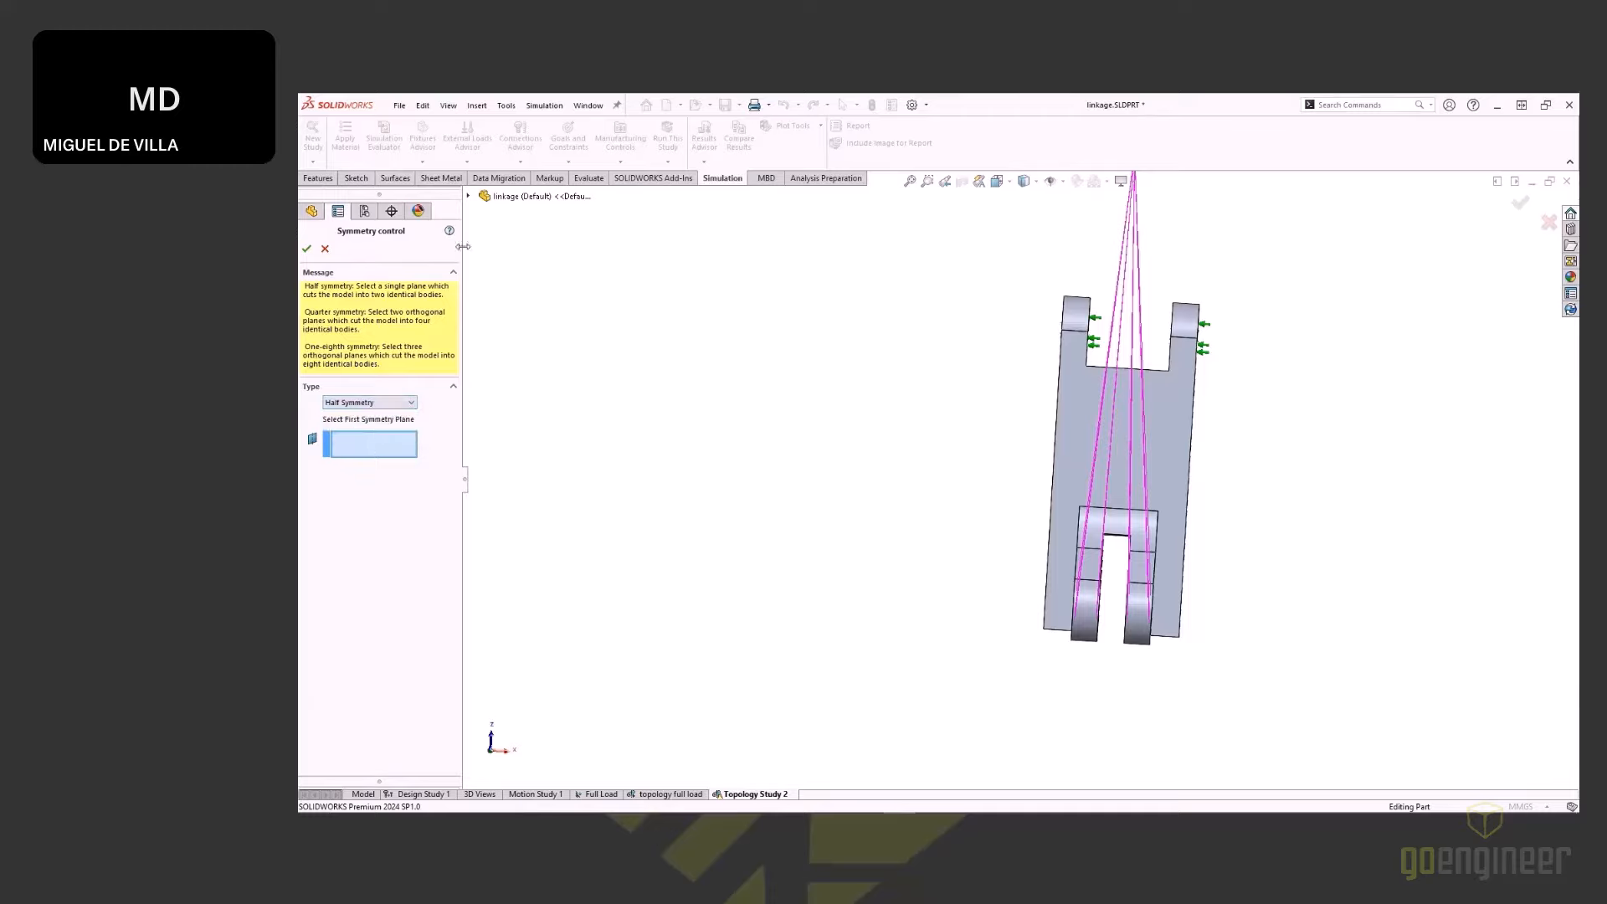
pyautogui.click(469, 196)
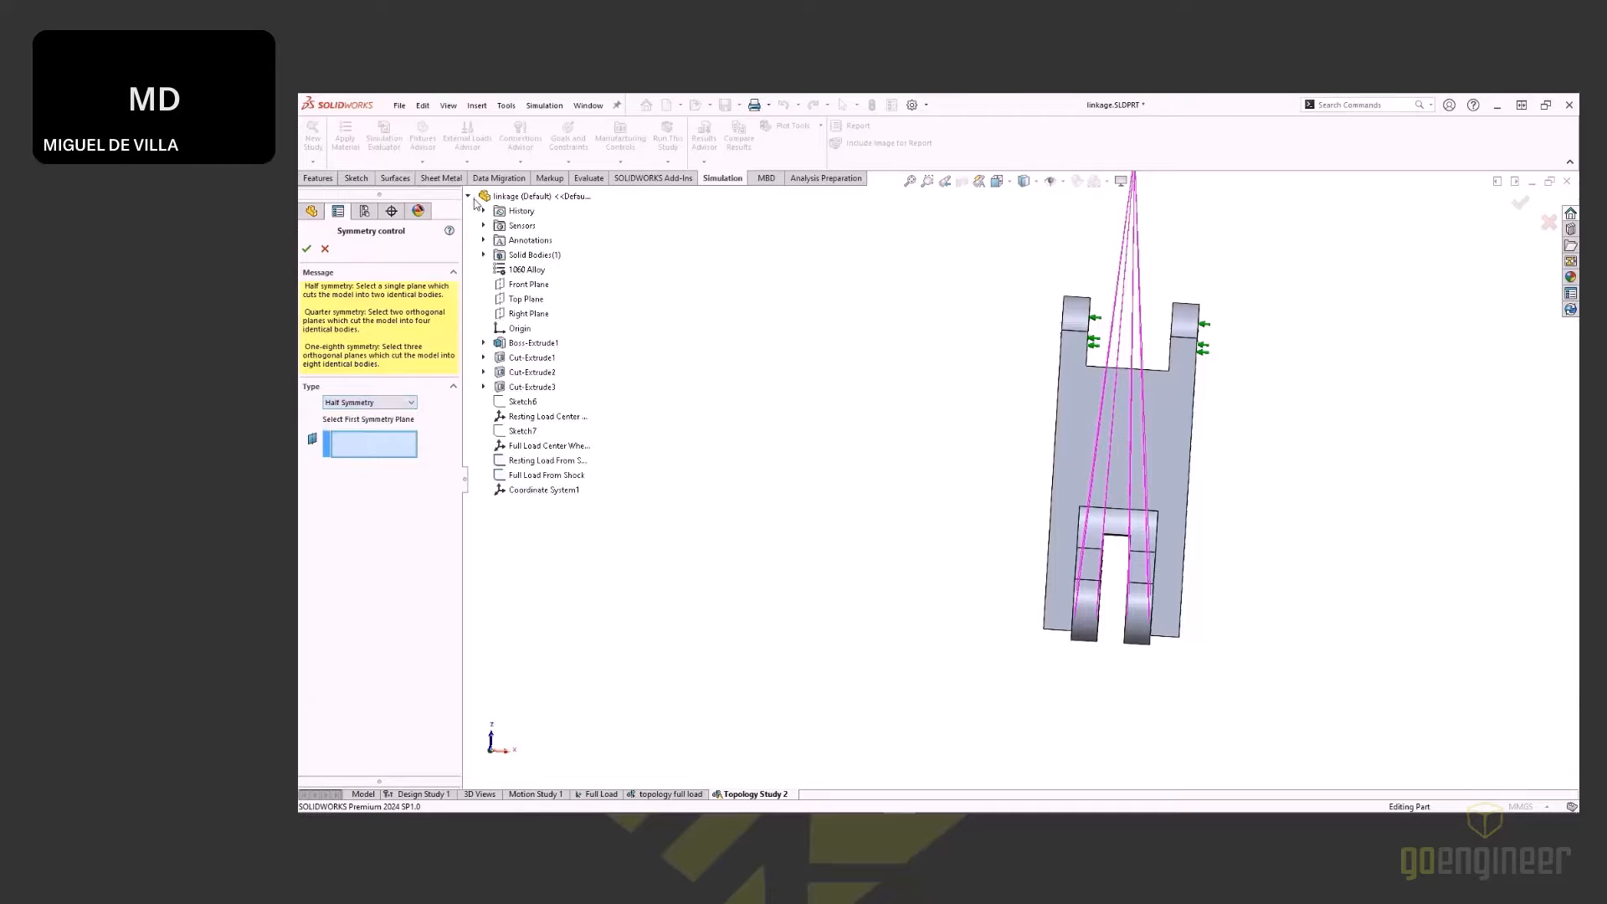
pyautogui.click(507, 317)
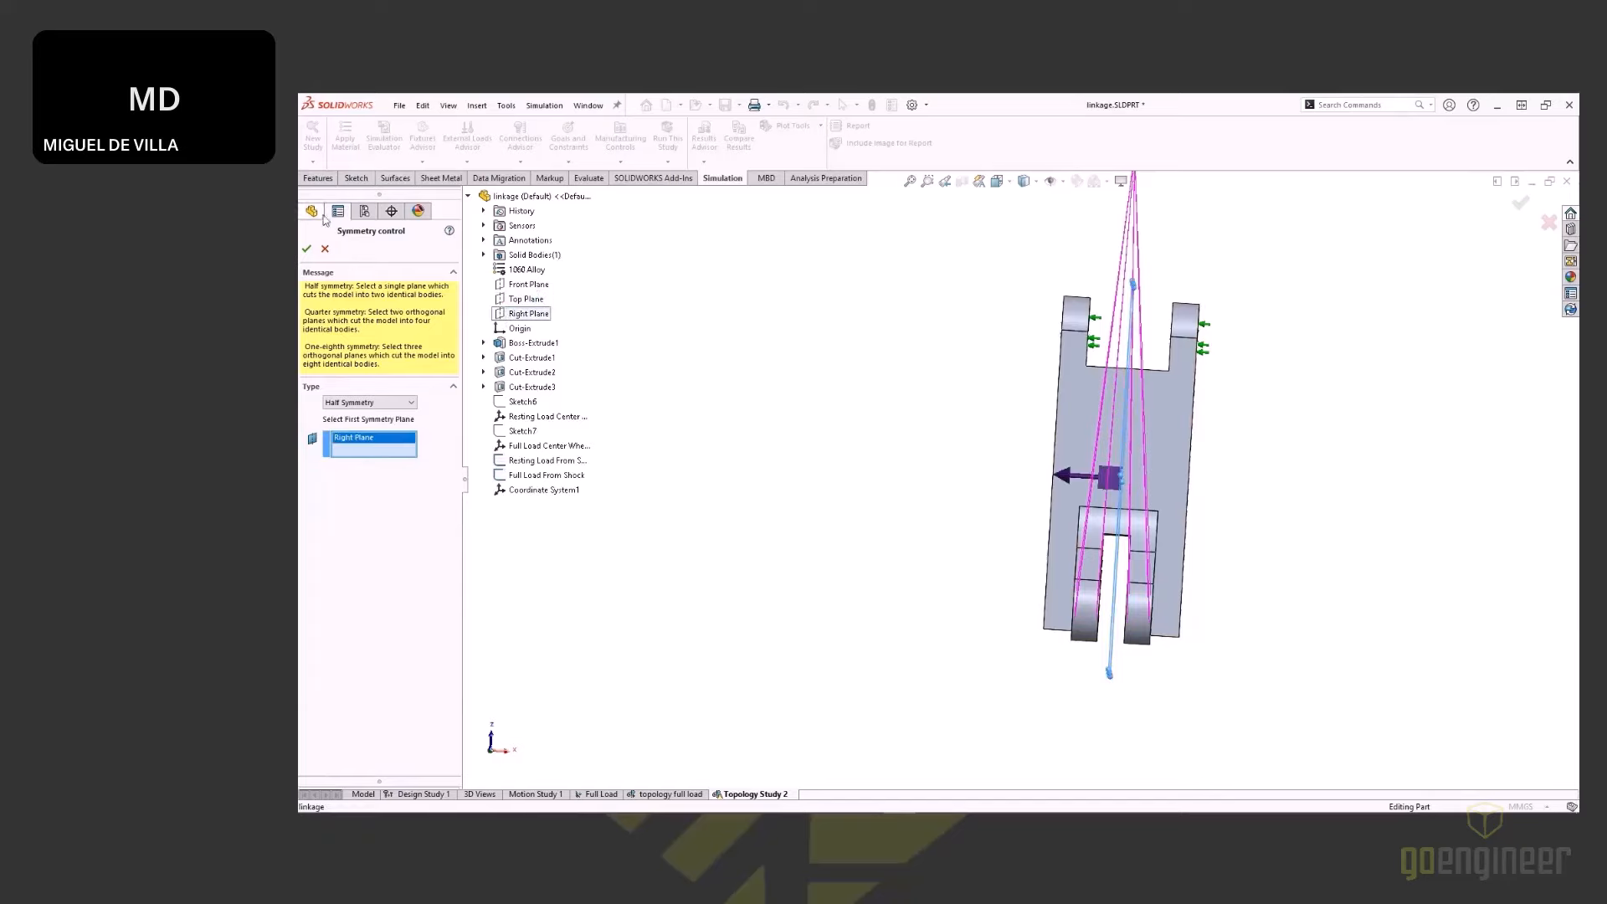
pyautogui.click(306, 248)
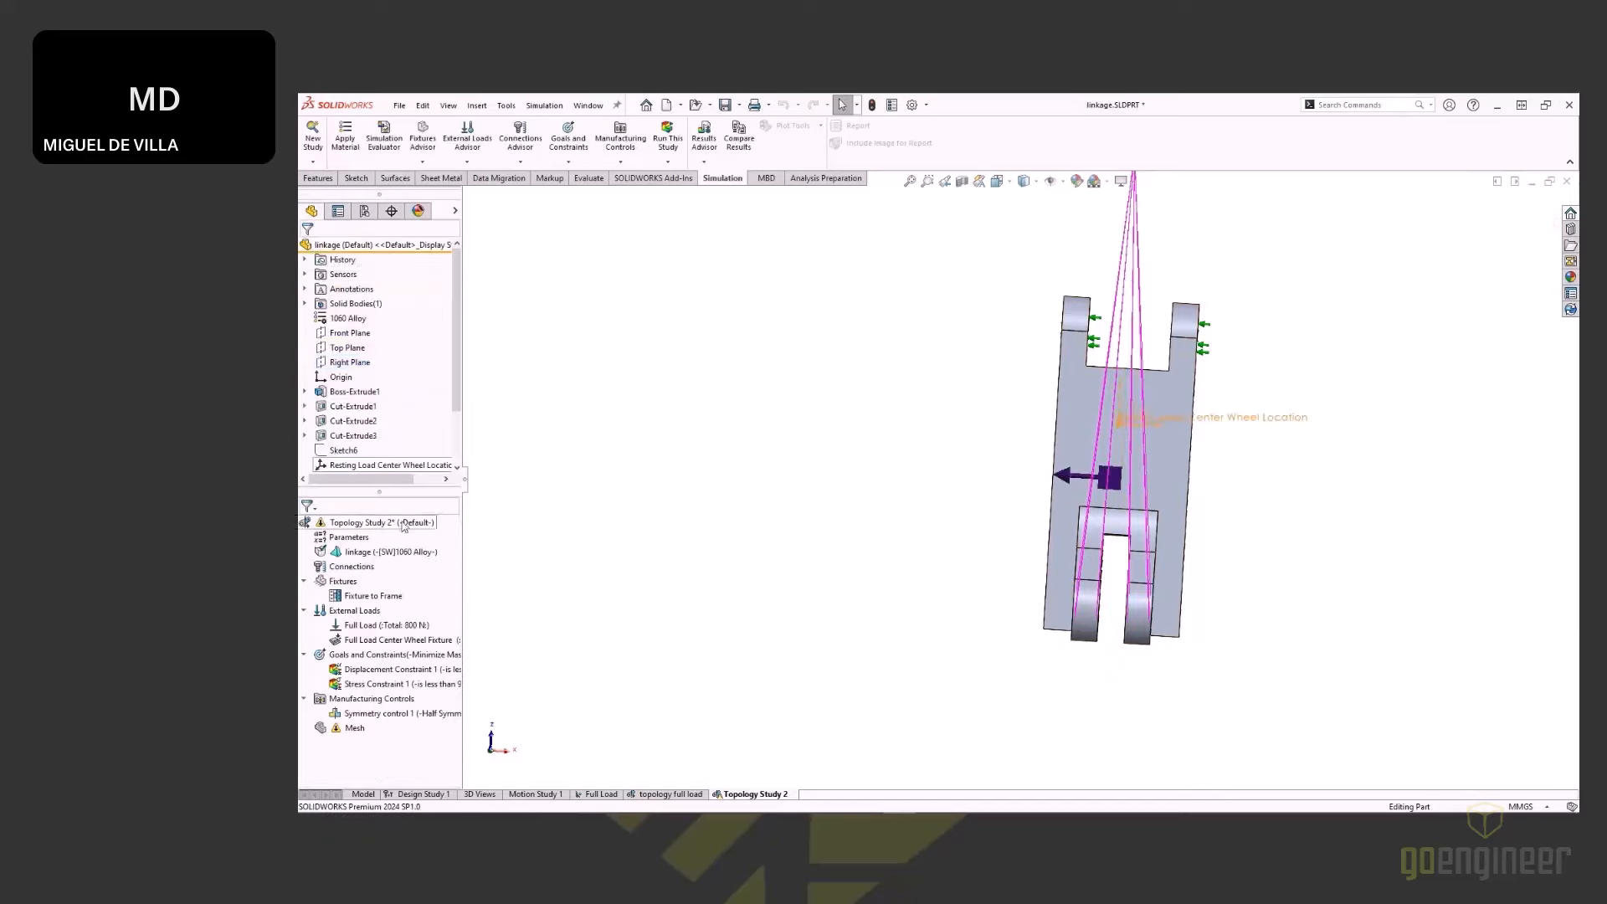
# Step: Start a preserved region for Topology Study 2 and select the six cylindrical hole faces at both ends of the linkage
pyautogui.rightClick(388, 699)
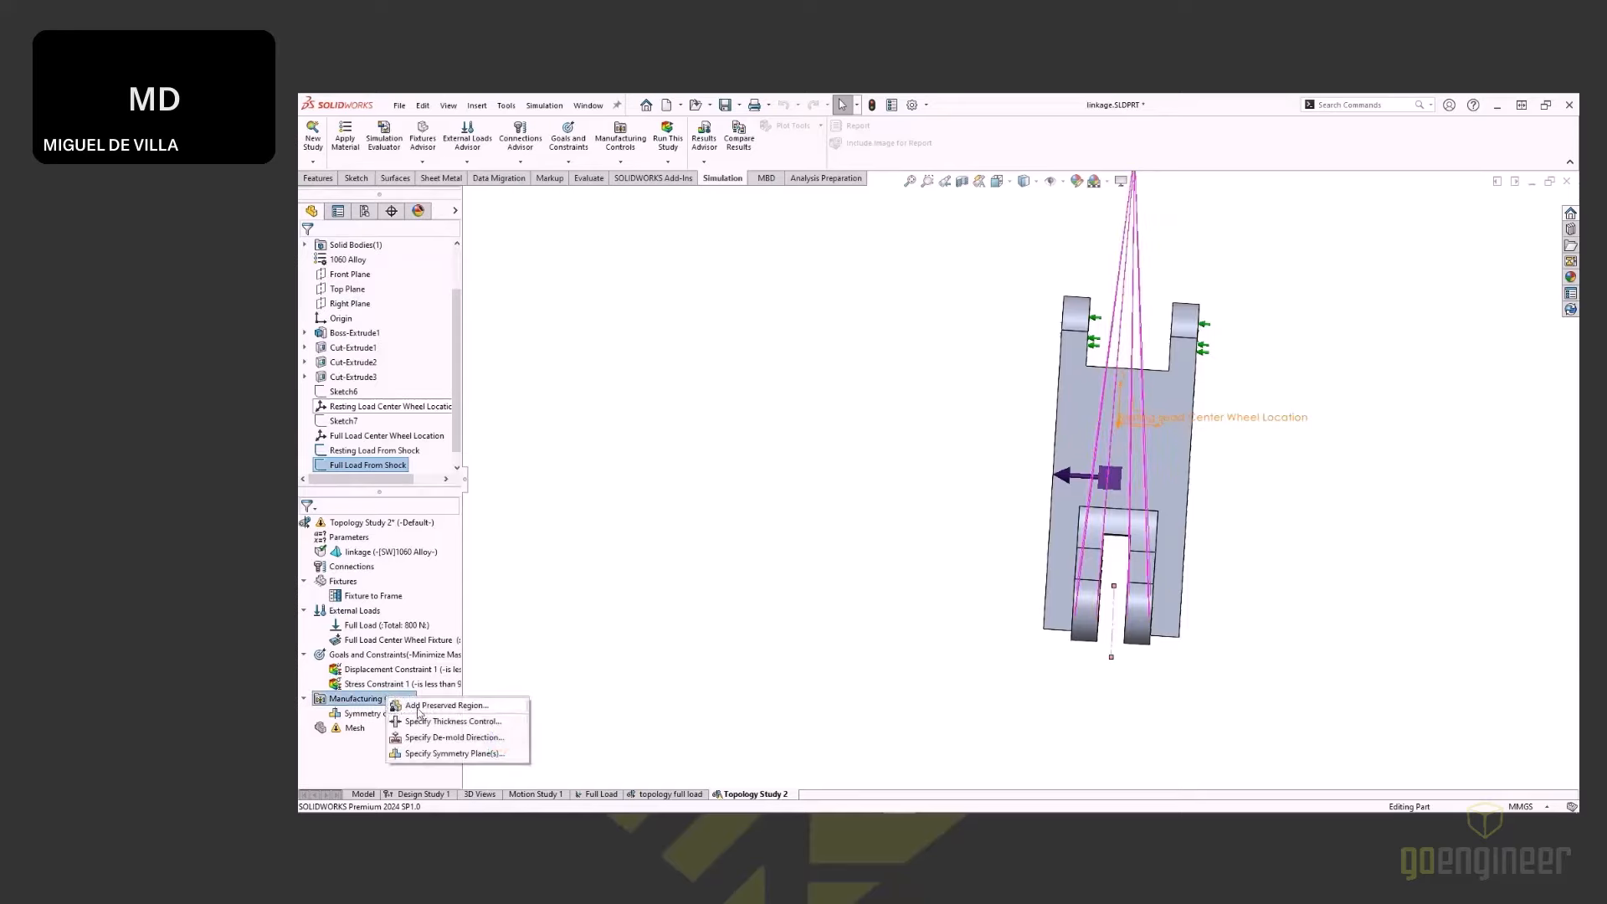
pyautogui.click(444, 706)
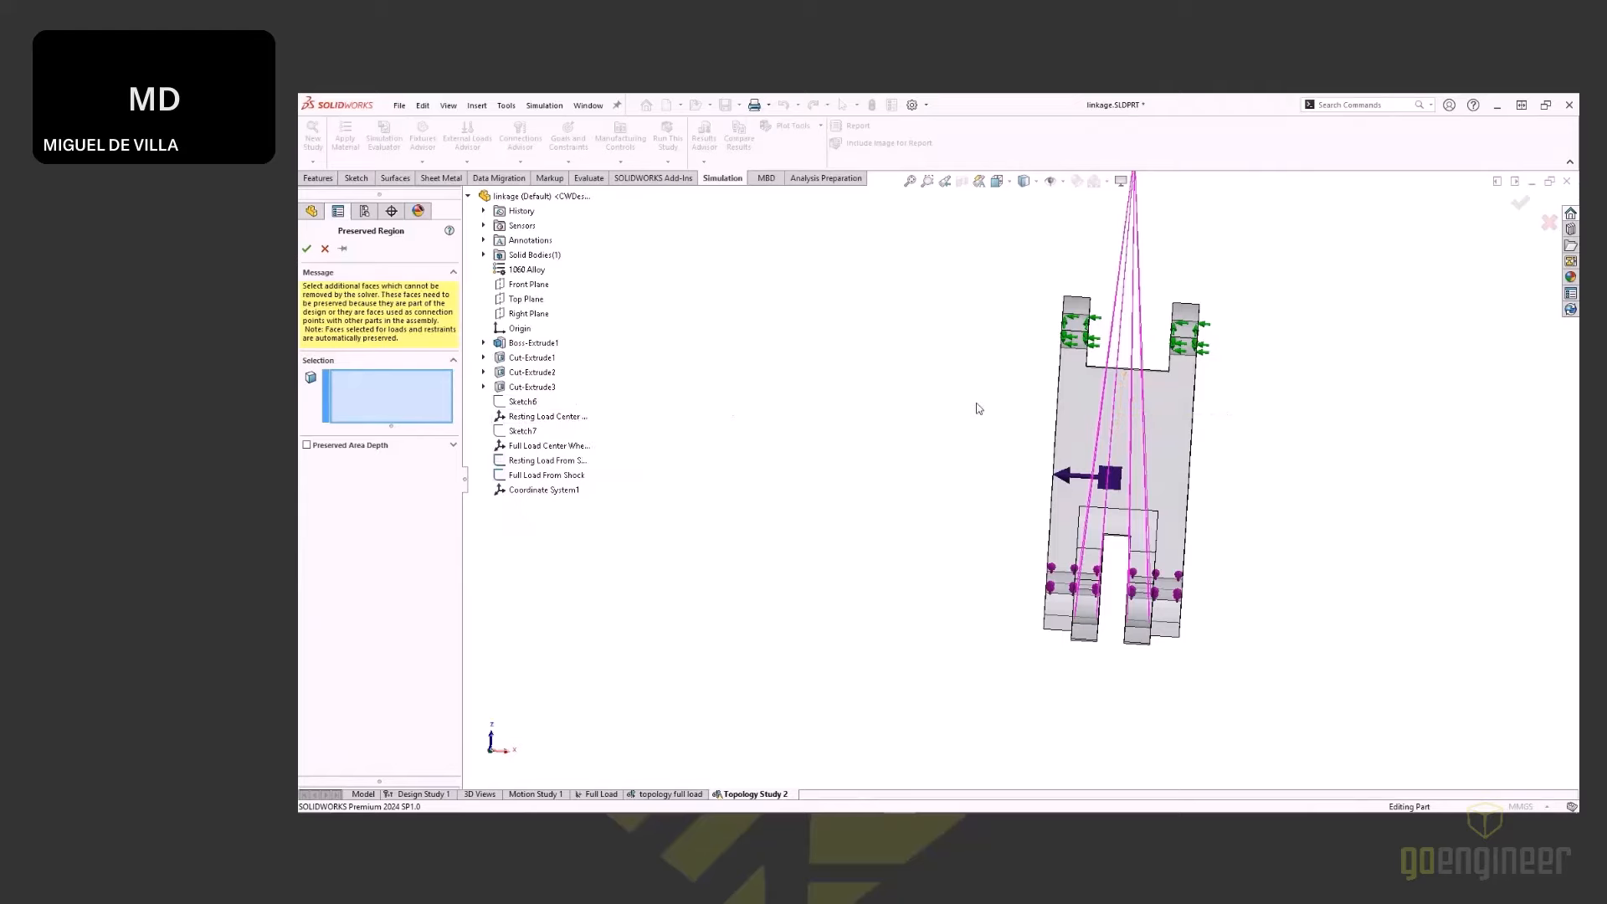
pyautogui.moveTo(976, 405); pyautogui.dragTo(1122, 398, button='middle')
pyautogui.scroll(-2, 1119, 392)
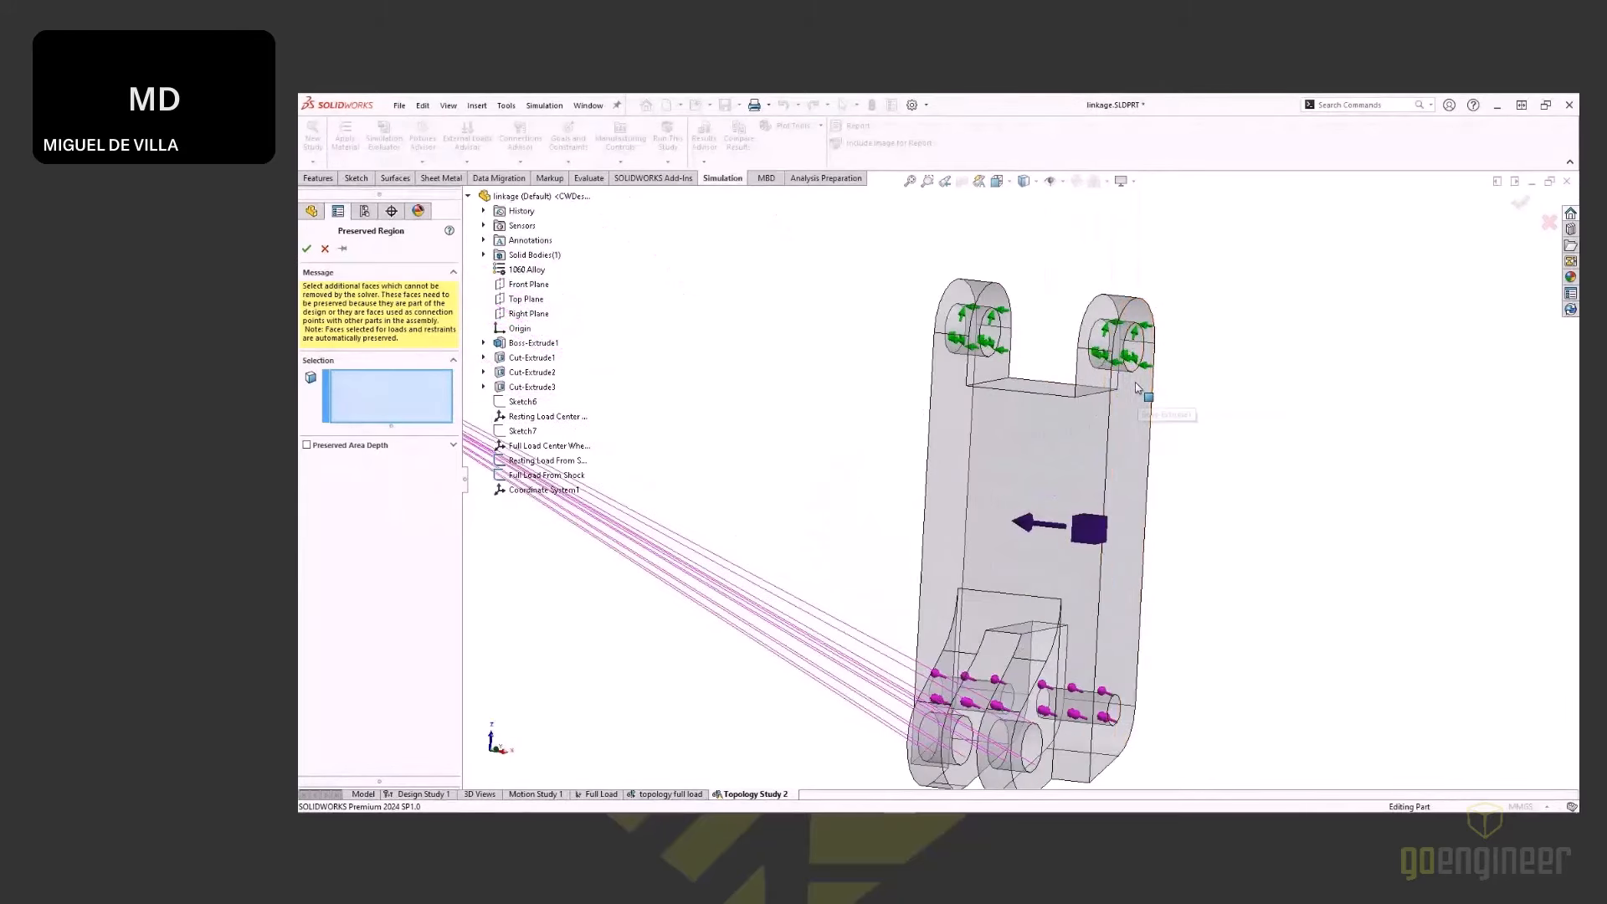
pyautogui.click(993, 339)
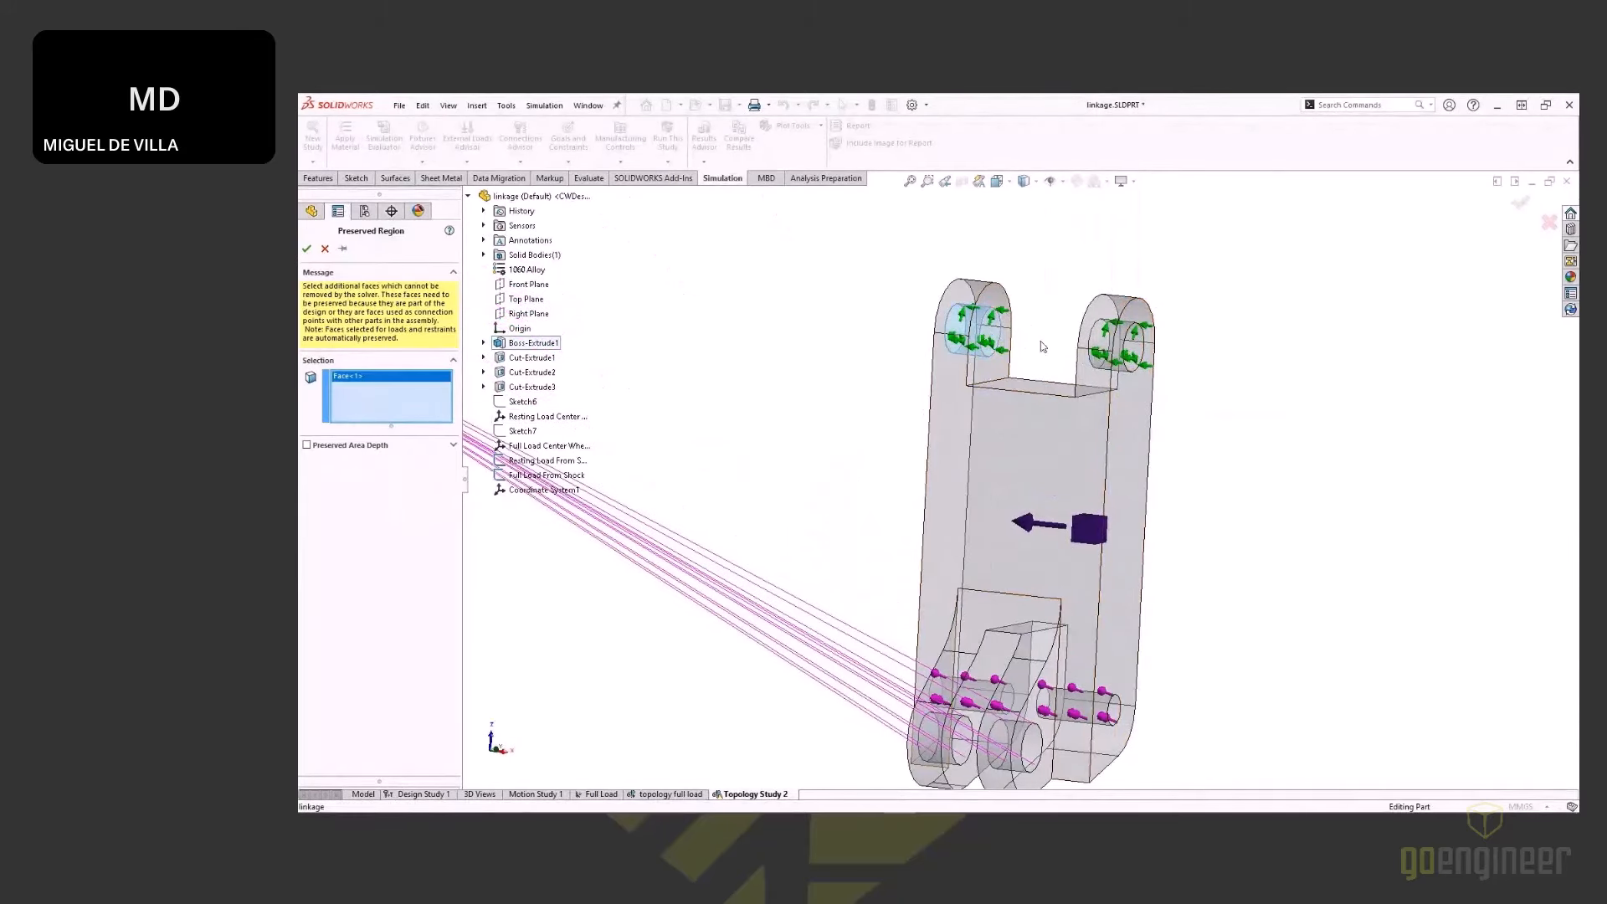
pyautogui.click(1126, 343)
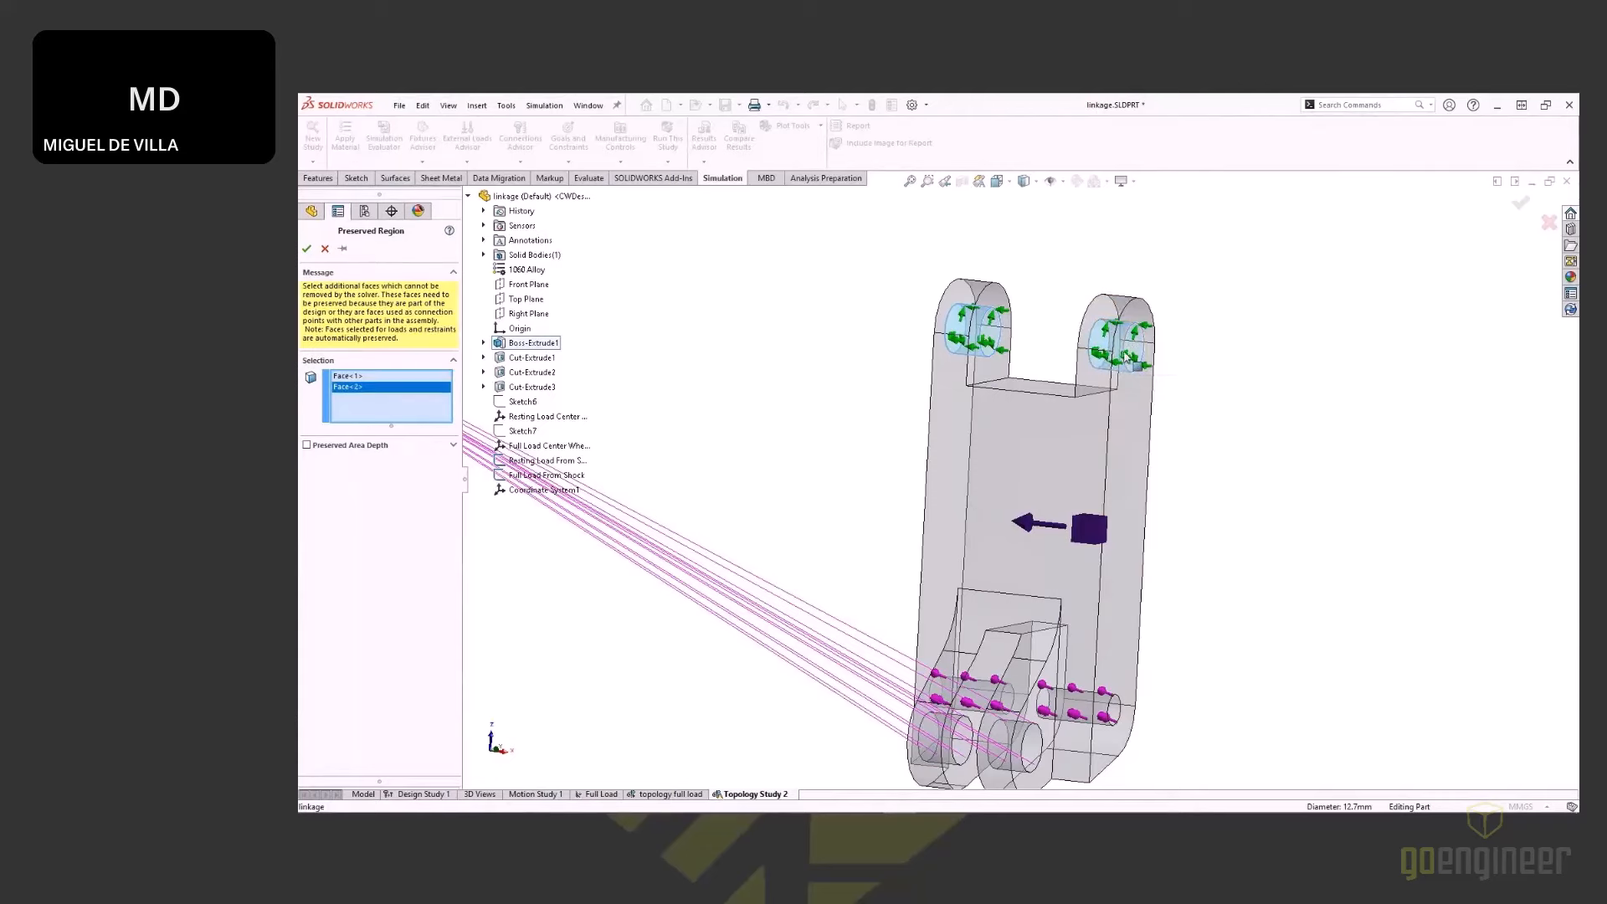
pyautogui.click(1101, 713)
pyautogui.click(1035, 752)
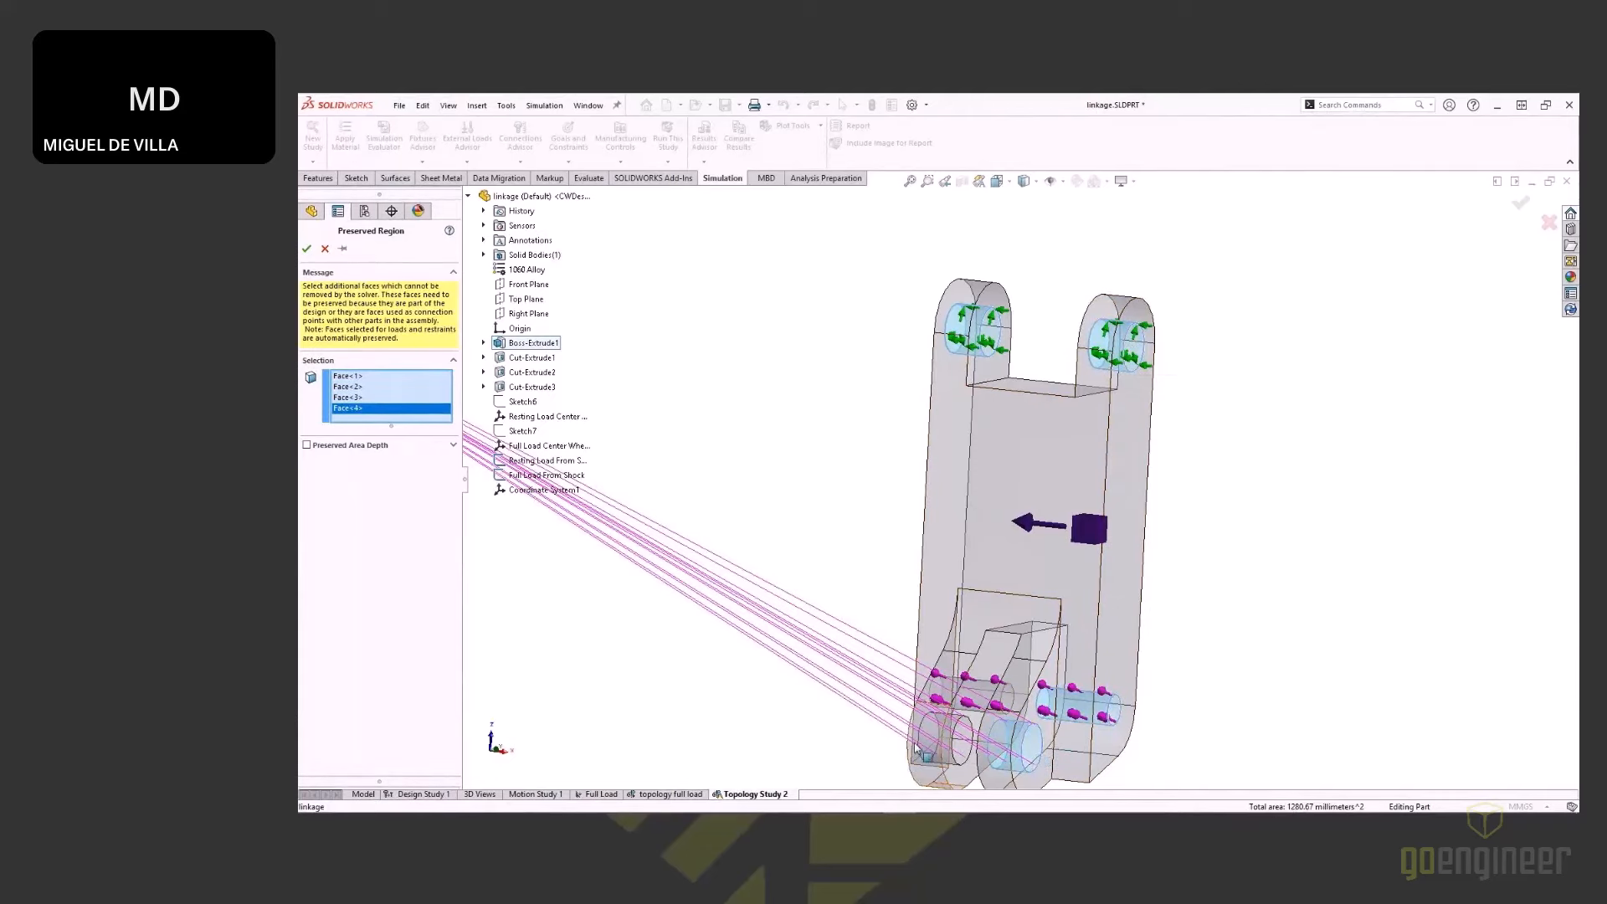
pyautogui.click(964, 749)
pyautogui.moveTo(975, 674); pyautogui.dragTo(1080, 669, button='middle')
pyautogui.click(1093, 663)
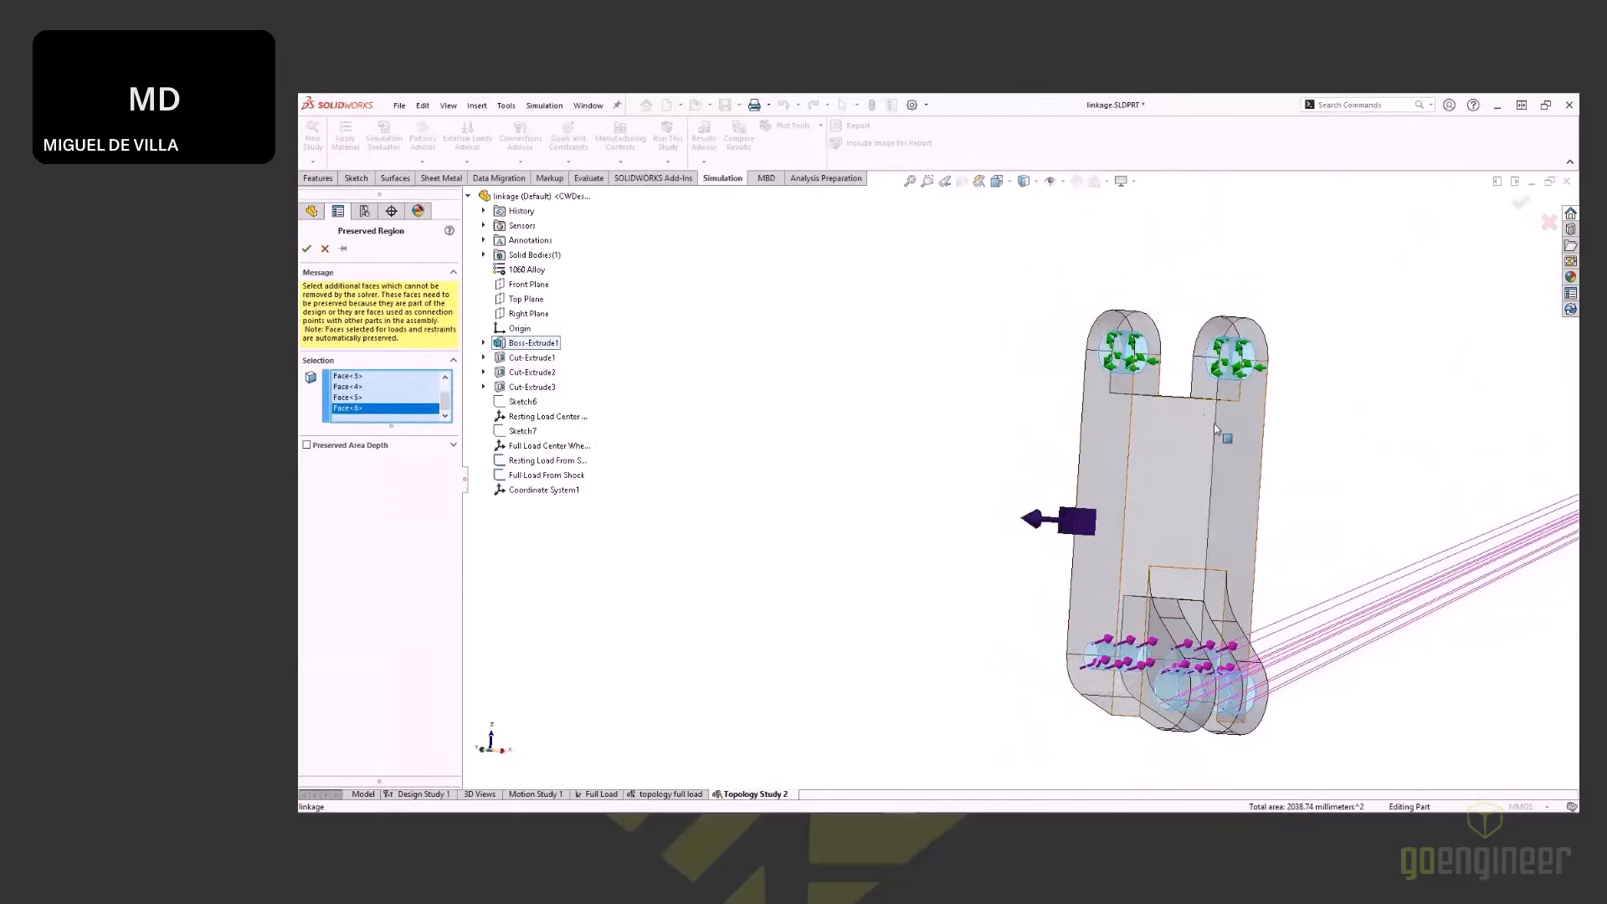
# Step: Set the preserved area depth to 5 mm and preview the preserved geometry around the linkage's holes
pyautogui.click(332, 446)
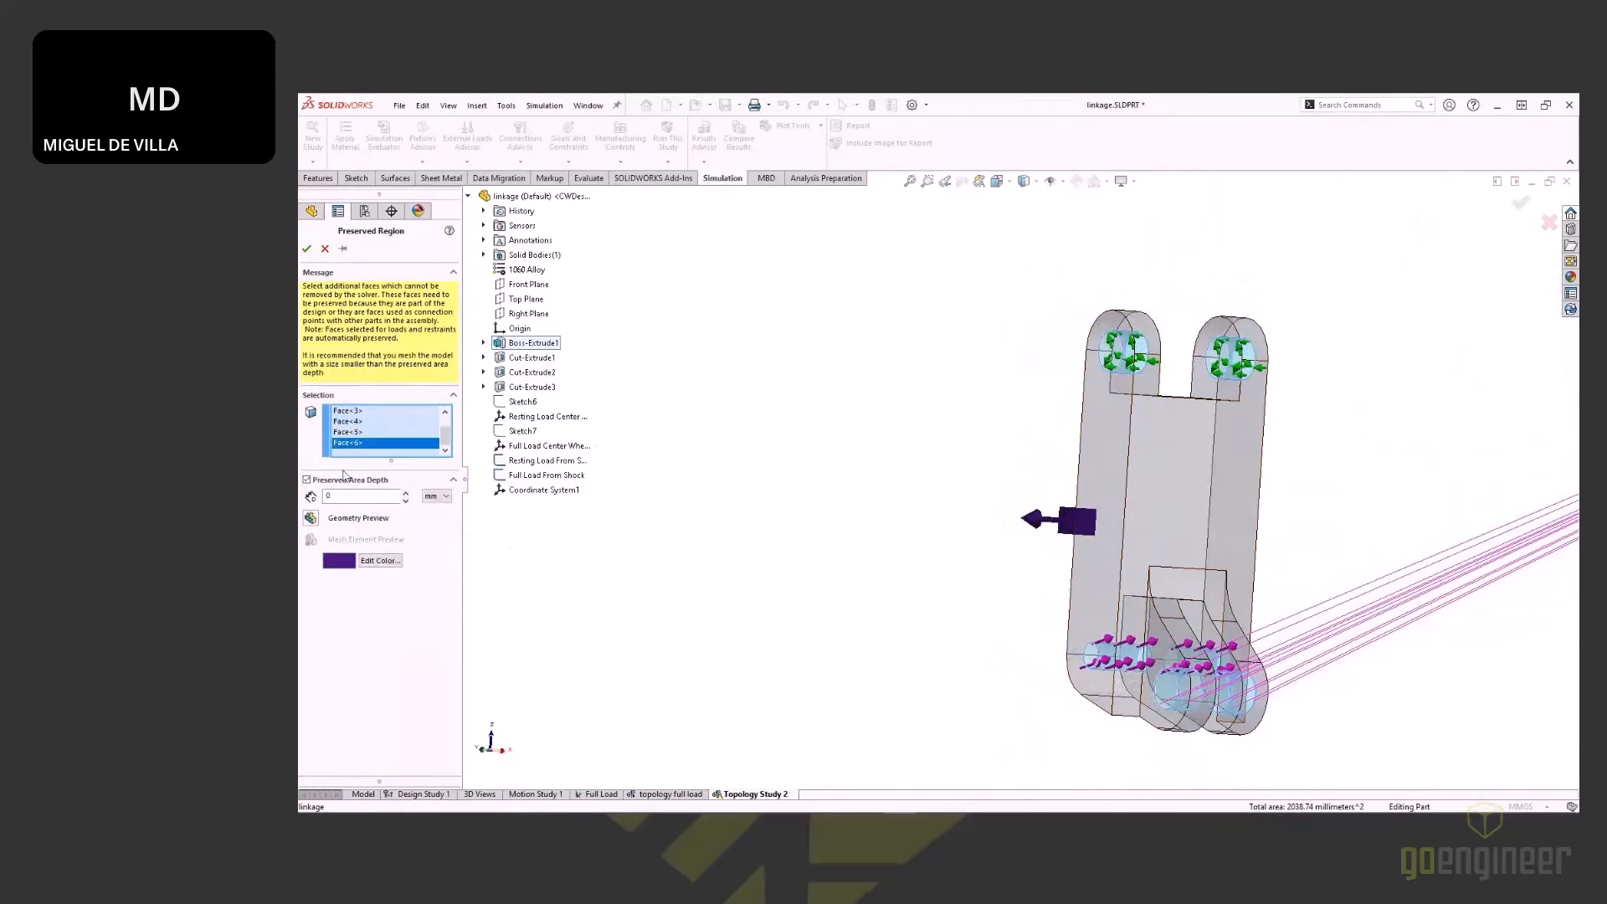
pyautogui.click(345, 497)
pyautogui.click(309, 520)
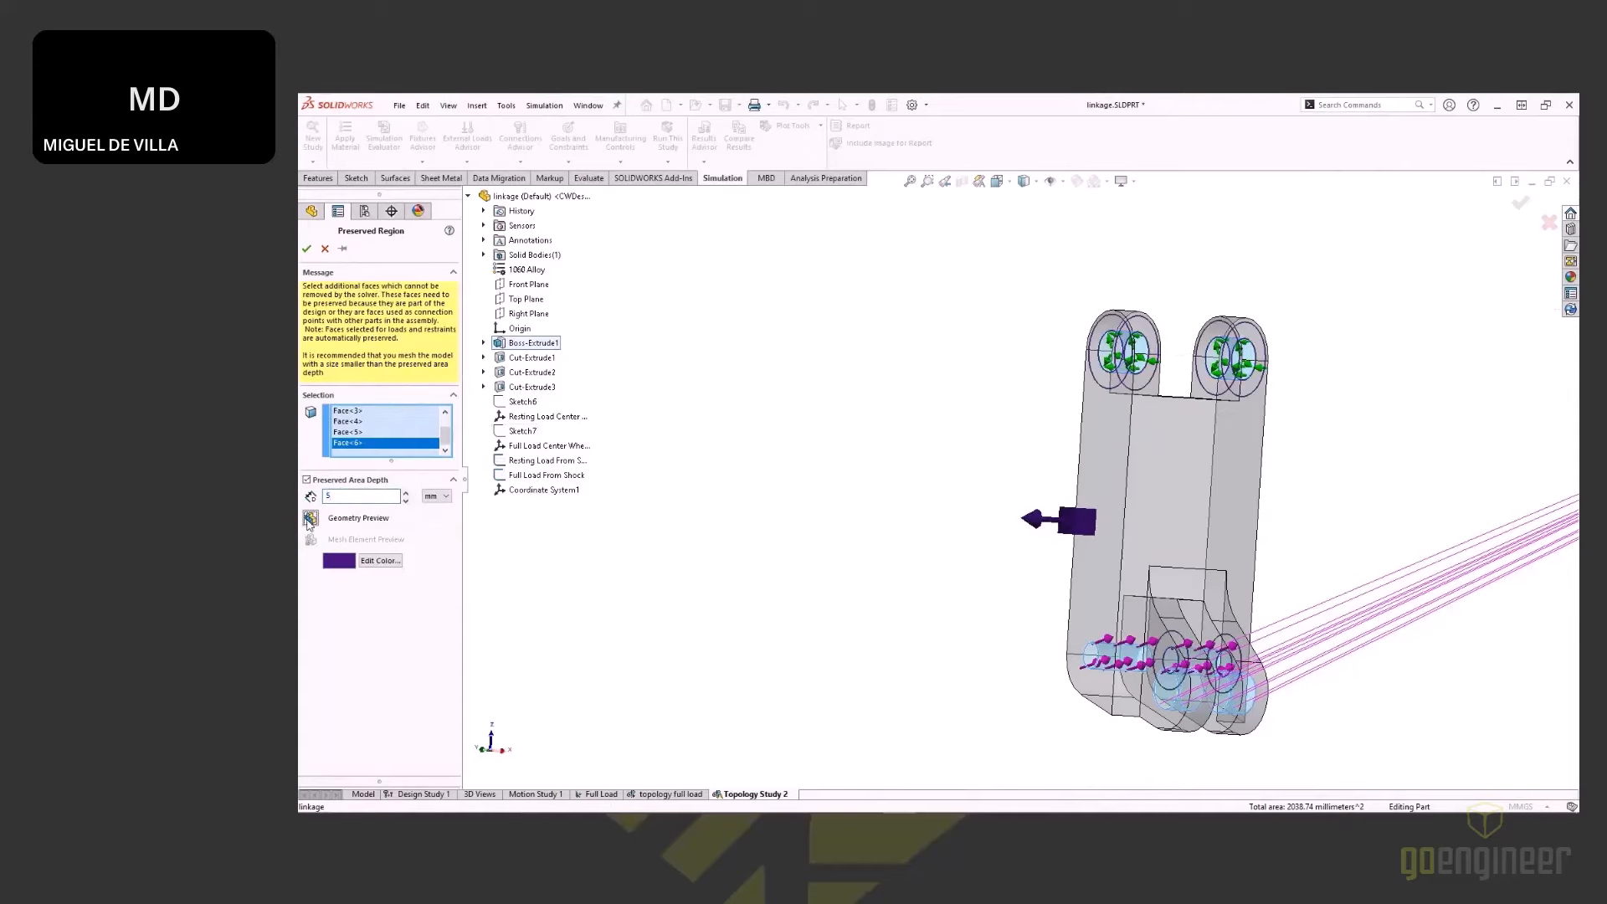
pyautogui.scroll(-1, 1197, 694)
pyautogui.moveTo(1197, 690); pyautogui.dragTo(1243, 677, button='middle')
pyautogui.scroll(-1, 1241, 674)
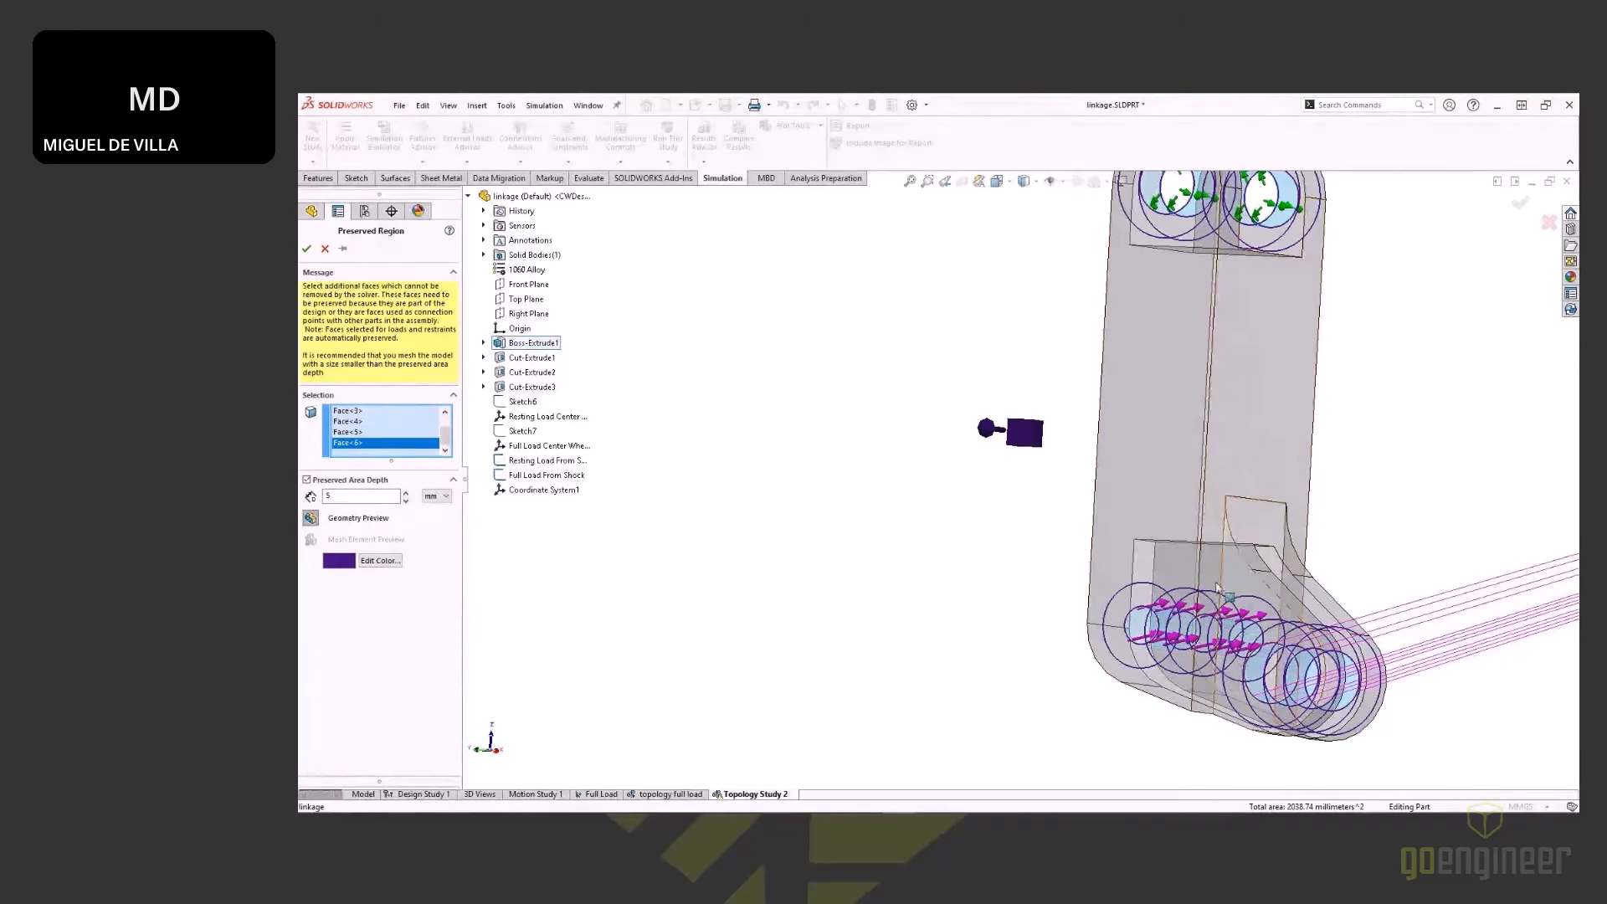
# Step: Accept the preserved region and add a Mid-Plane (Both Directions) de-mold control pulled along the fork slot's edge, with the mid plane determined automatically
pyautogui.click(307, 249)
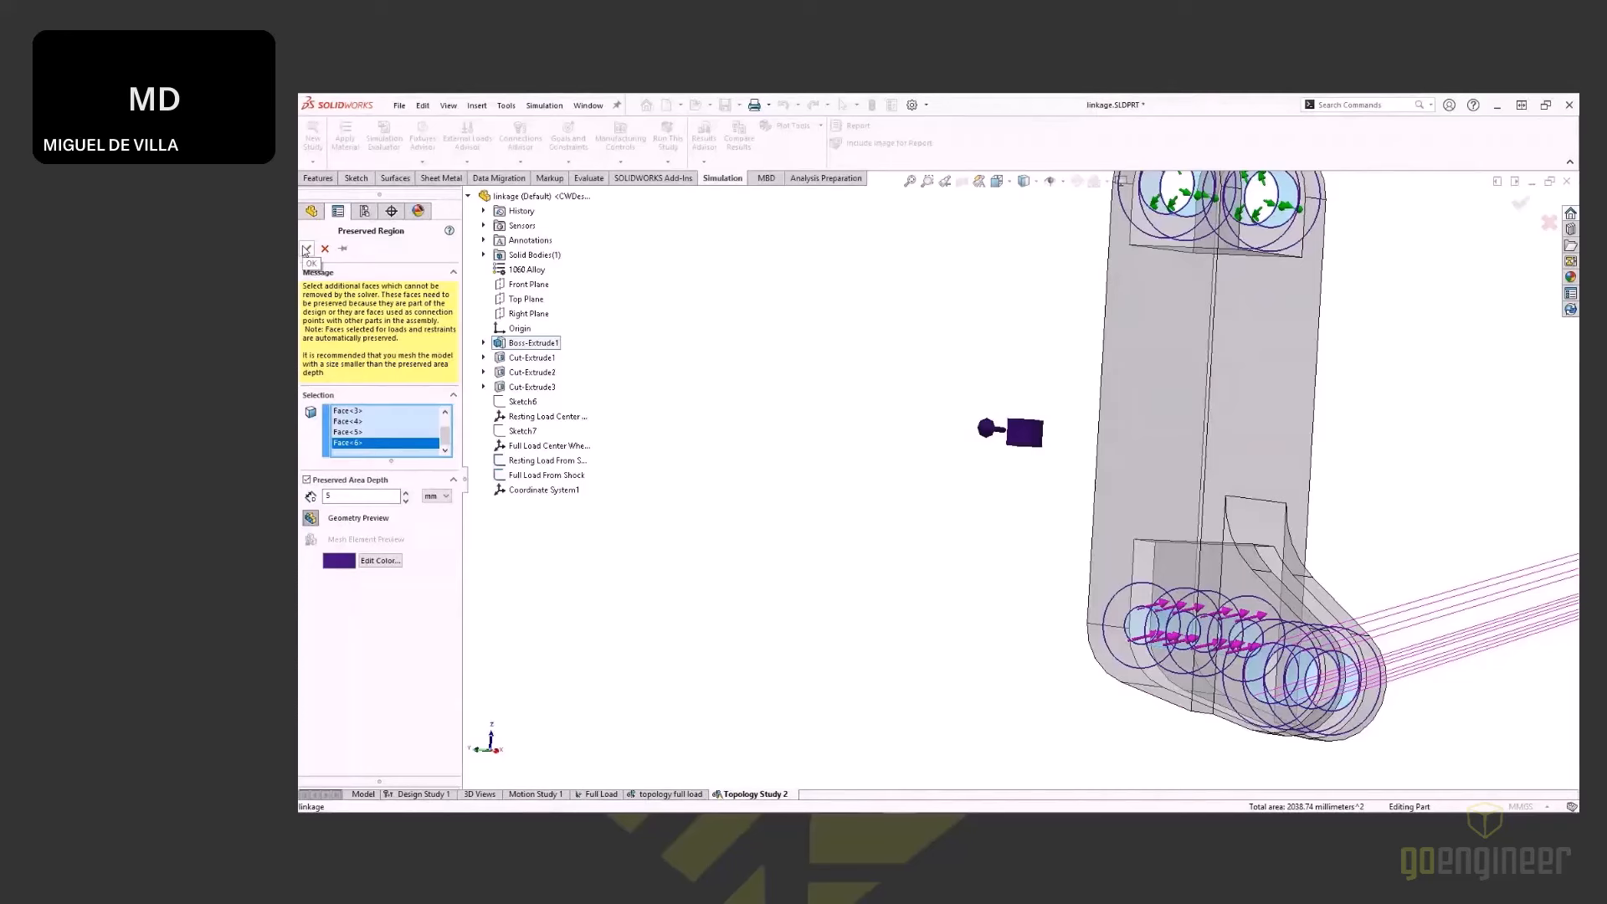
pyautogui.rightClick(397, 702)
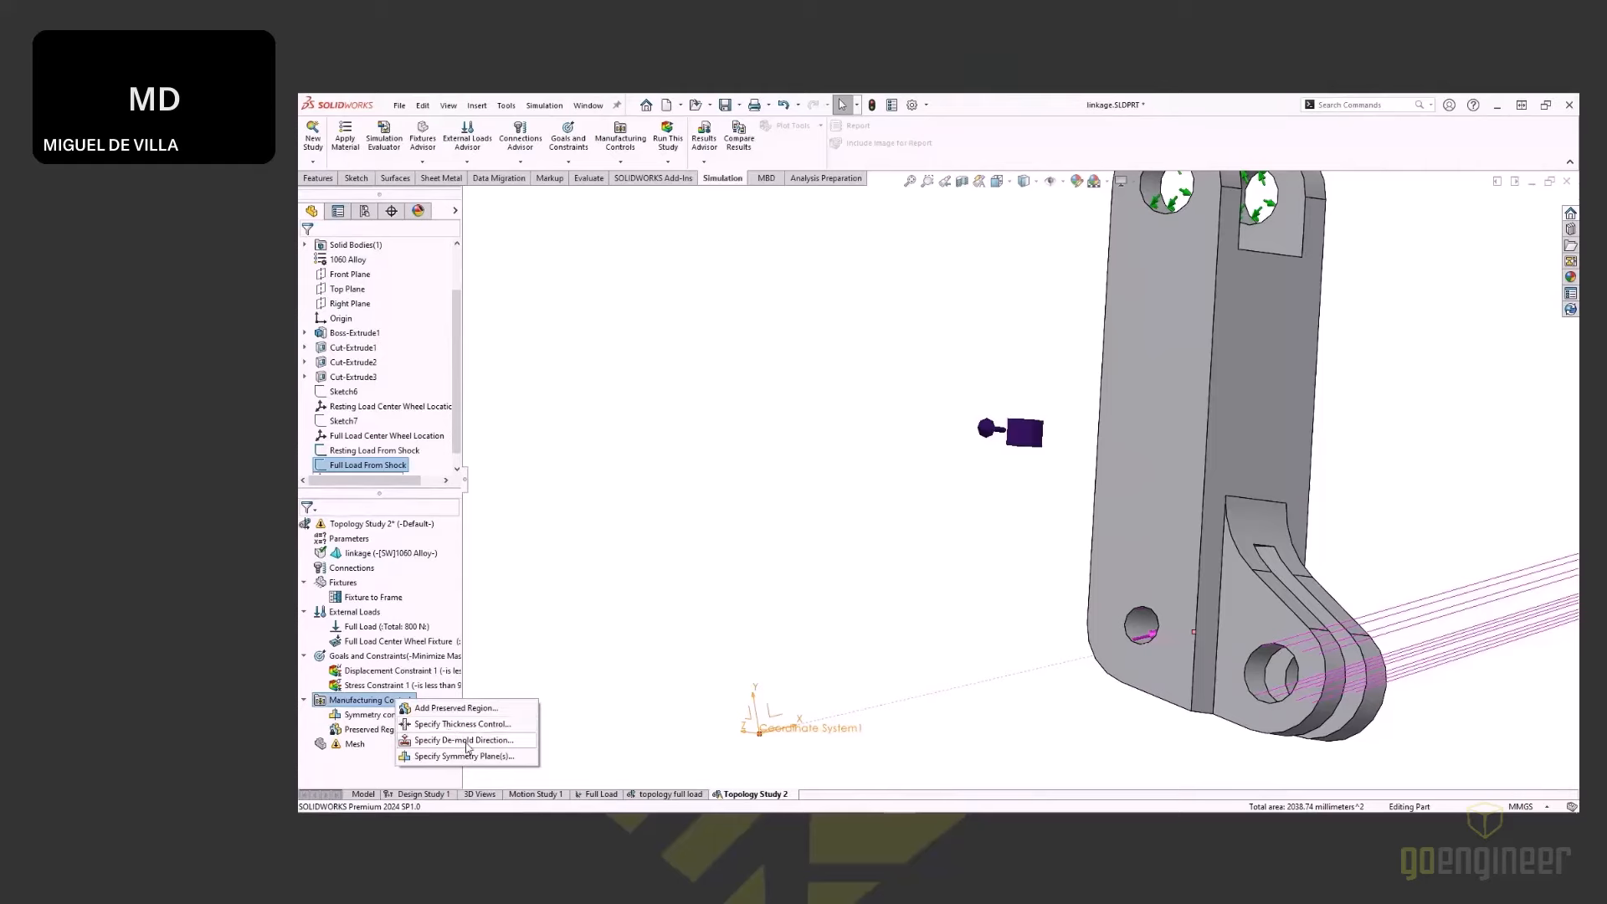
pyautogui.click(465, 741)
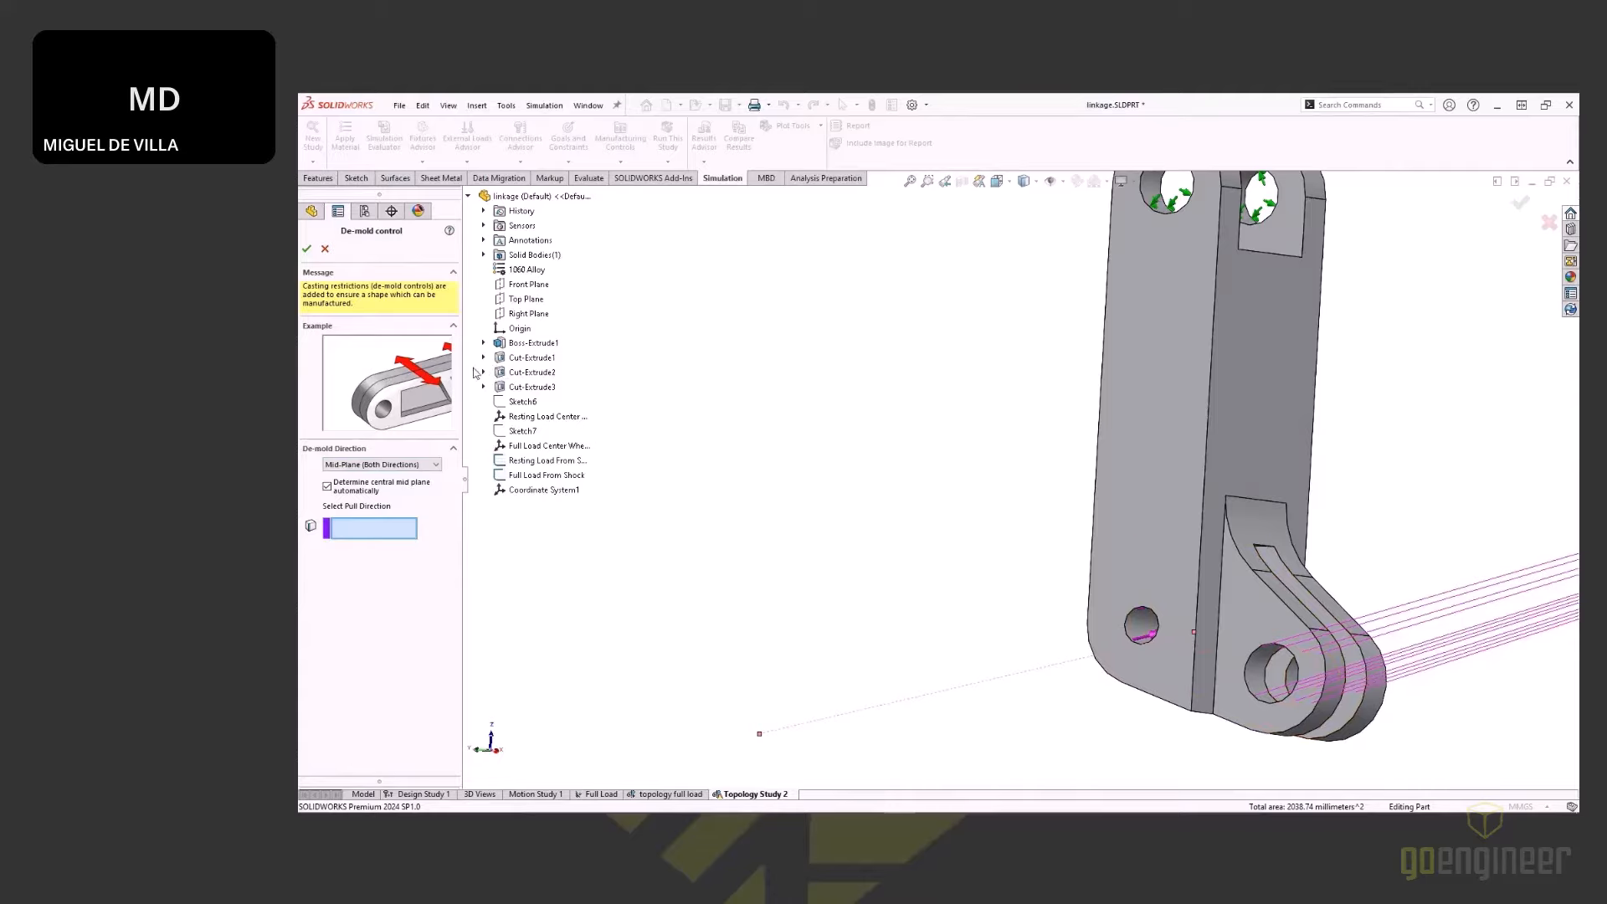
pyautogui.scroll(3, 1090, 412)
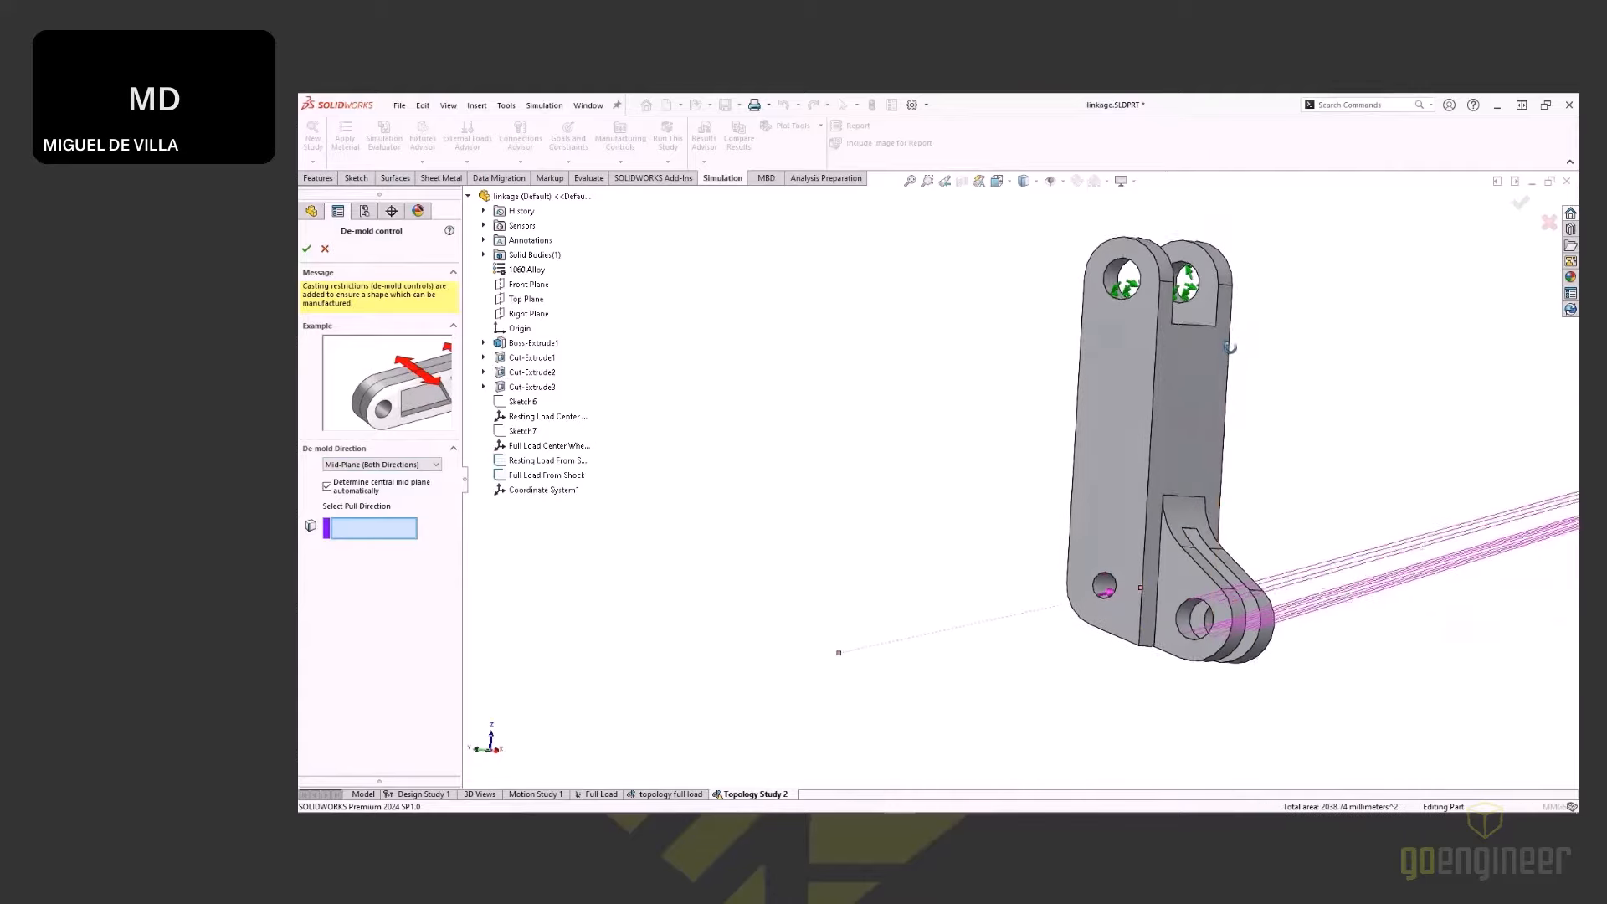
pyautogui.moveTo(1203, 336)
pyautogui.mouseDown(button='middle')
pyautogui.moveTo(1248, 316)
pyautogui.moveTo(1230, 388)
pyautogui.moveTo(1192, 342)
pyautogui.mouseUp(button='middle')
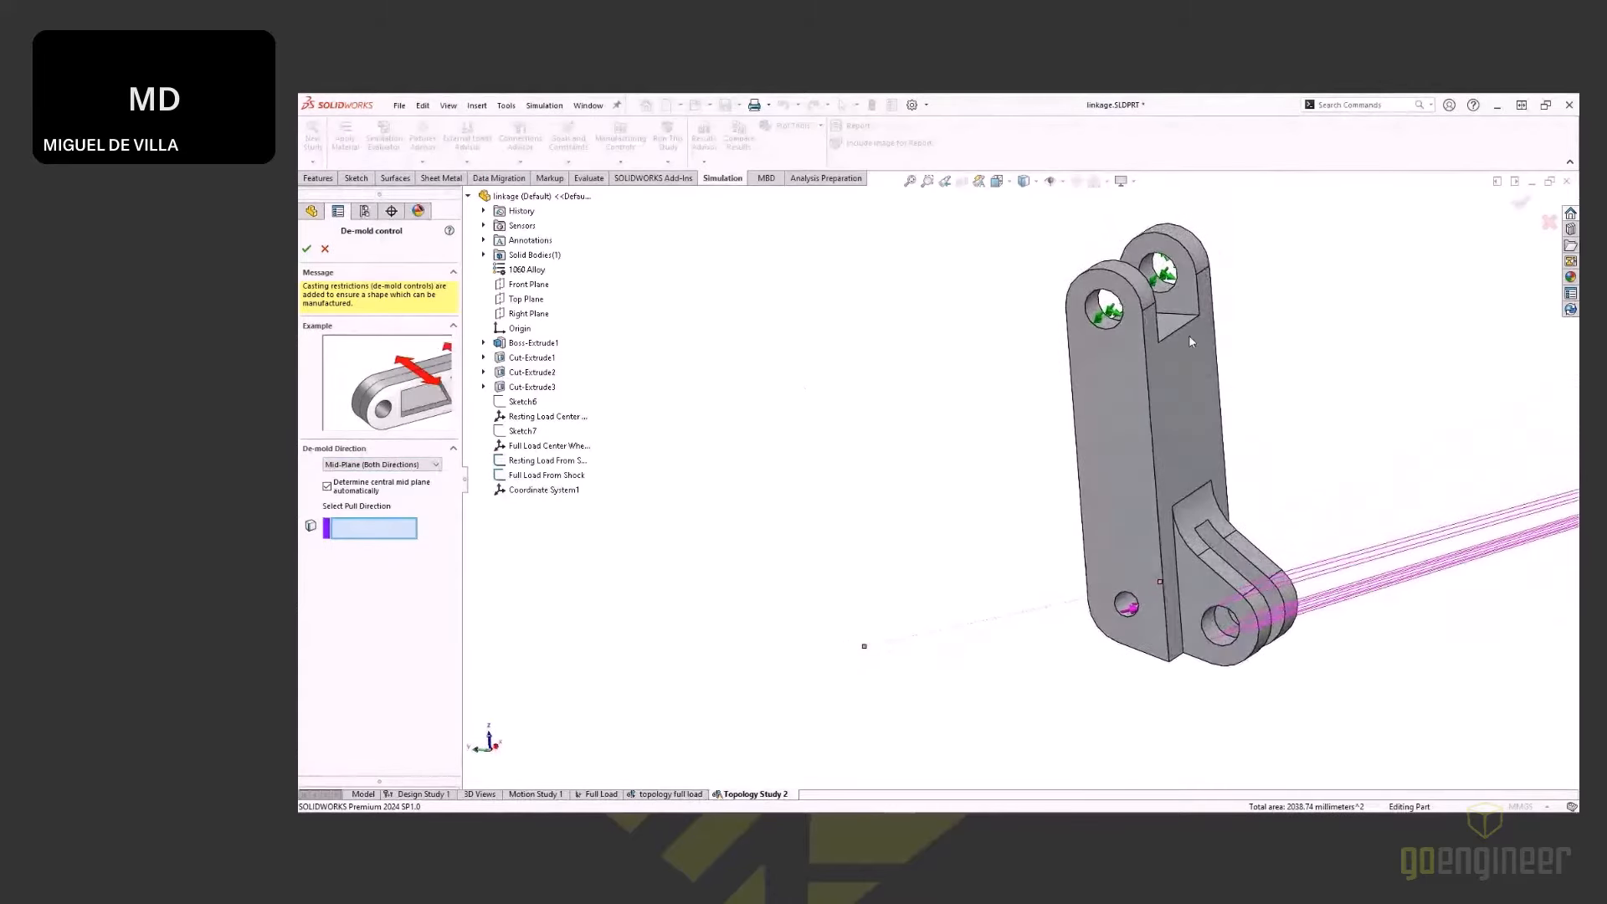
pyautogui.click(1186, 320)
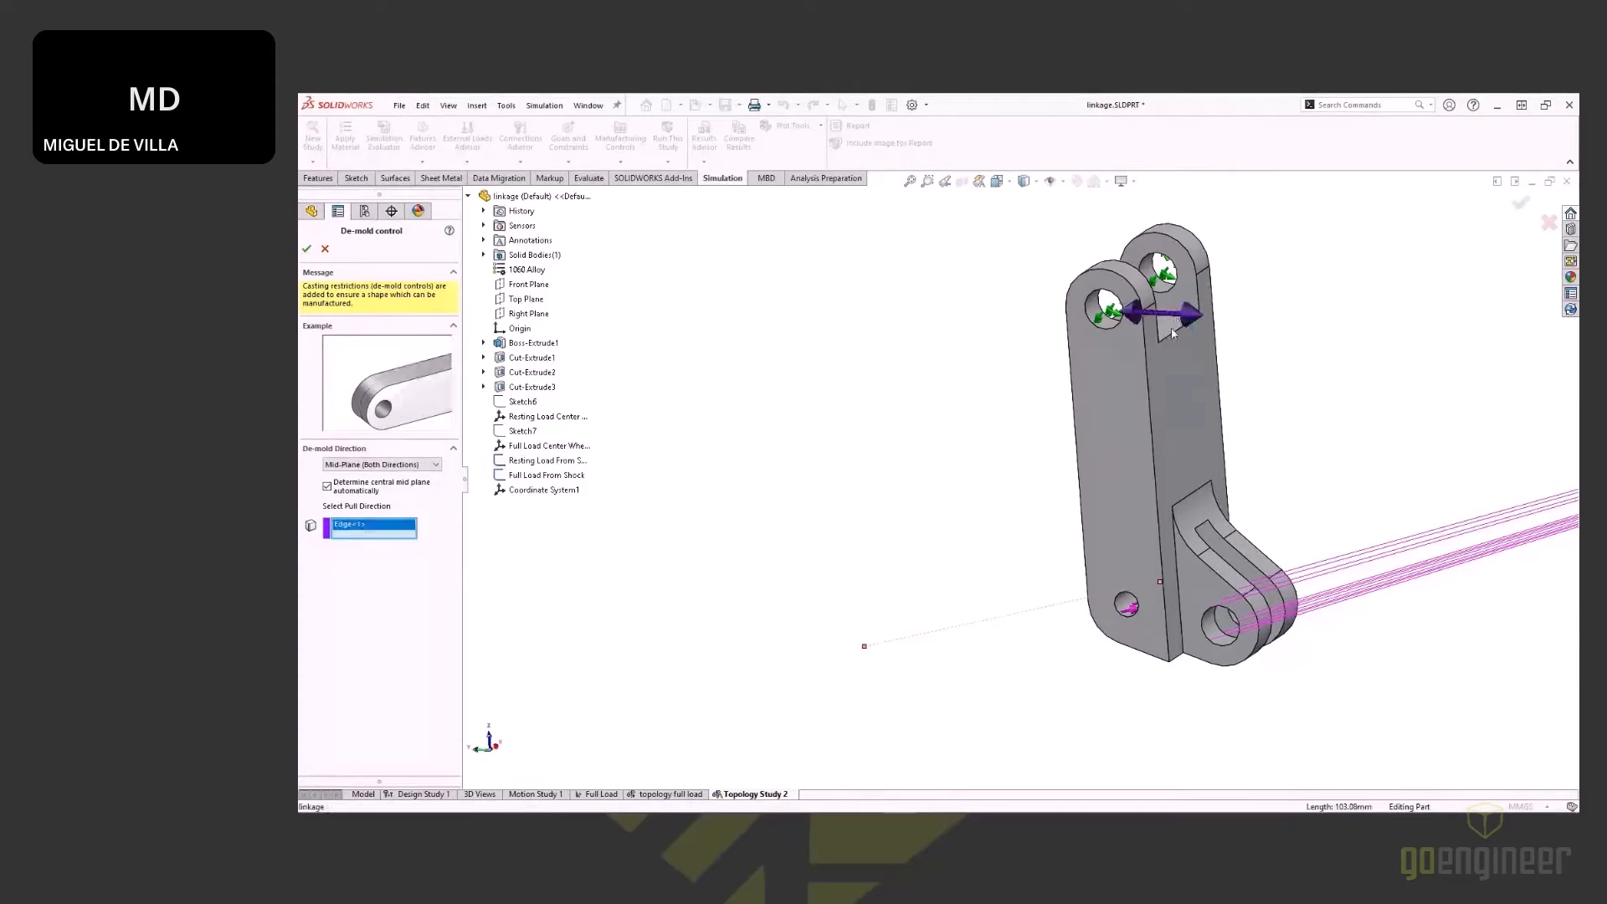
pyautogui.moveTo(1192, 335); pyautogui.dragTo(1154, 329, button='middle')
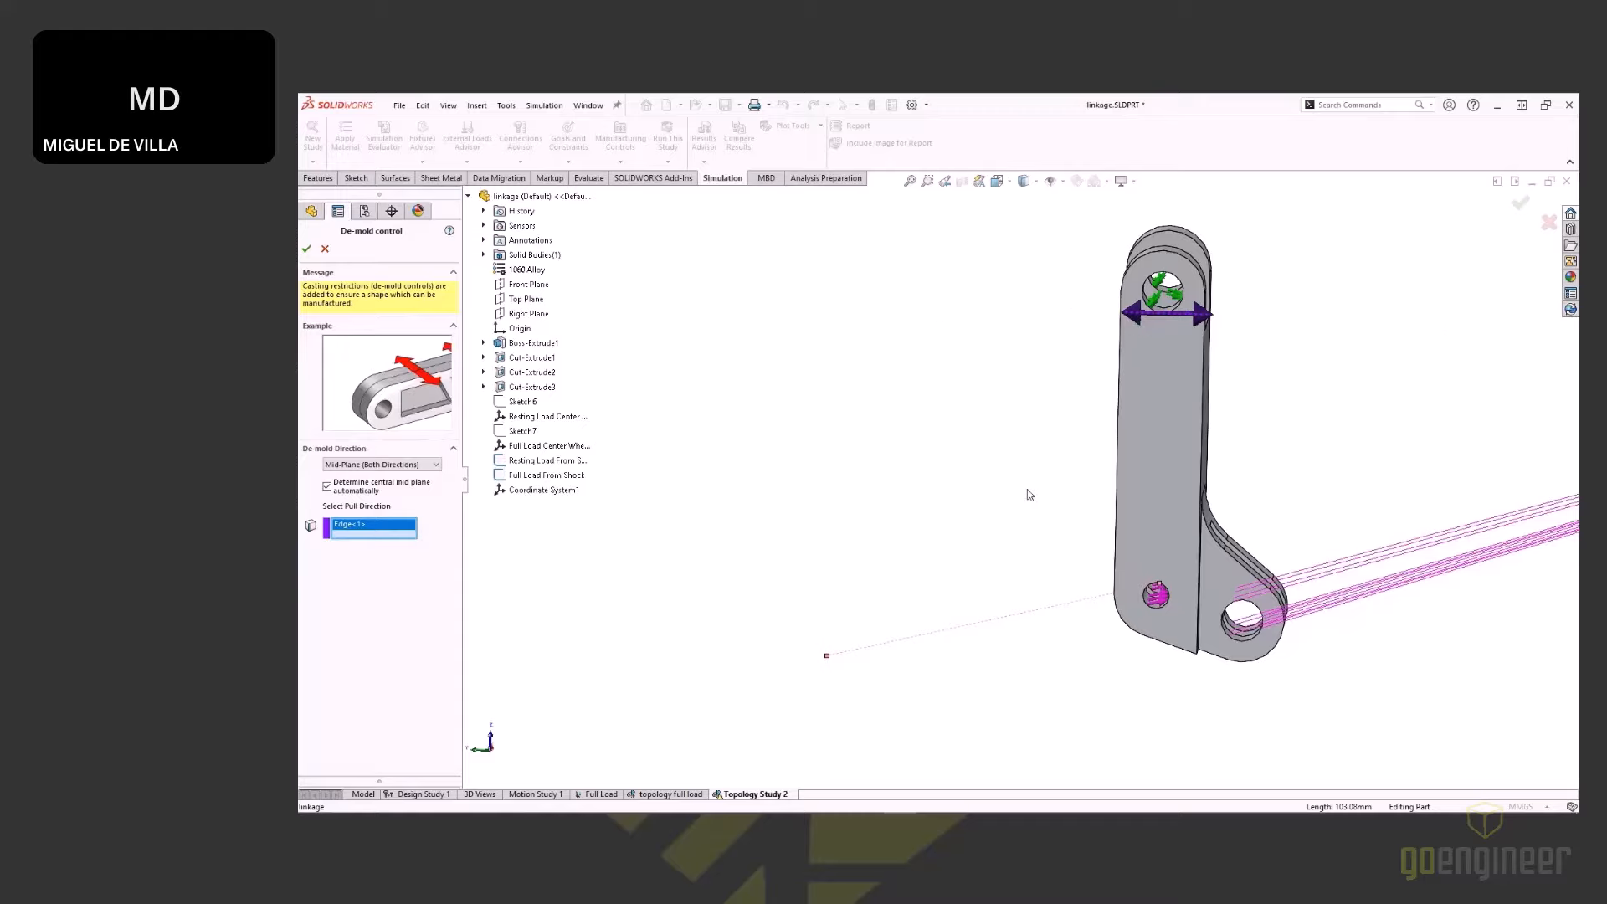
pyautogui.moveTo(1027, 489); pyautogui.dragTo(969, 486, button='middle')
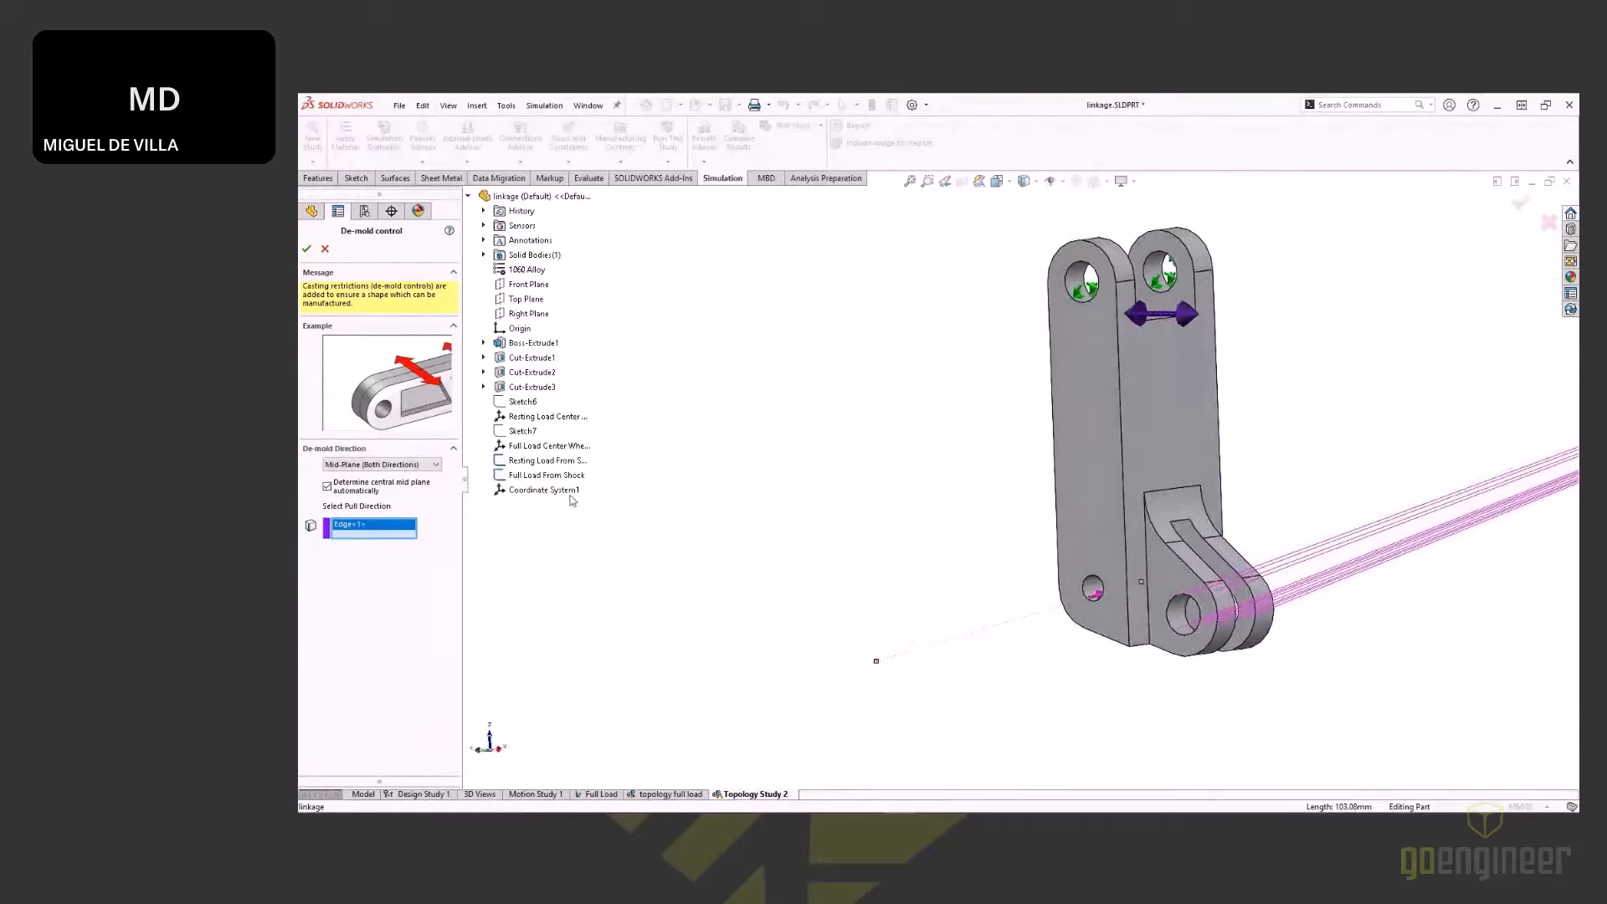
pyautogui.click(423, 466)
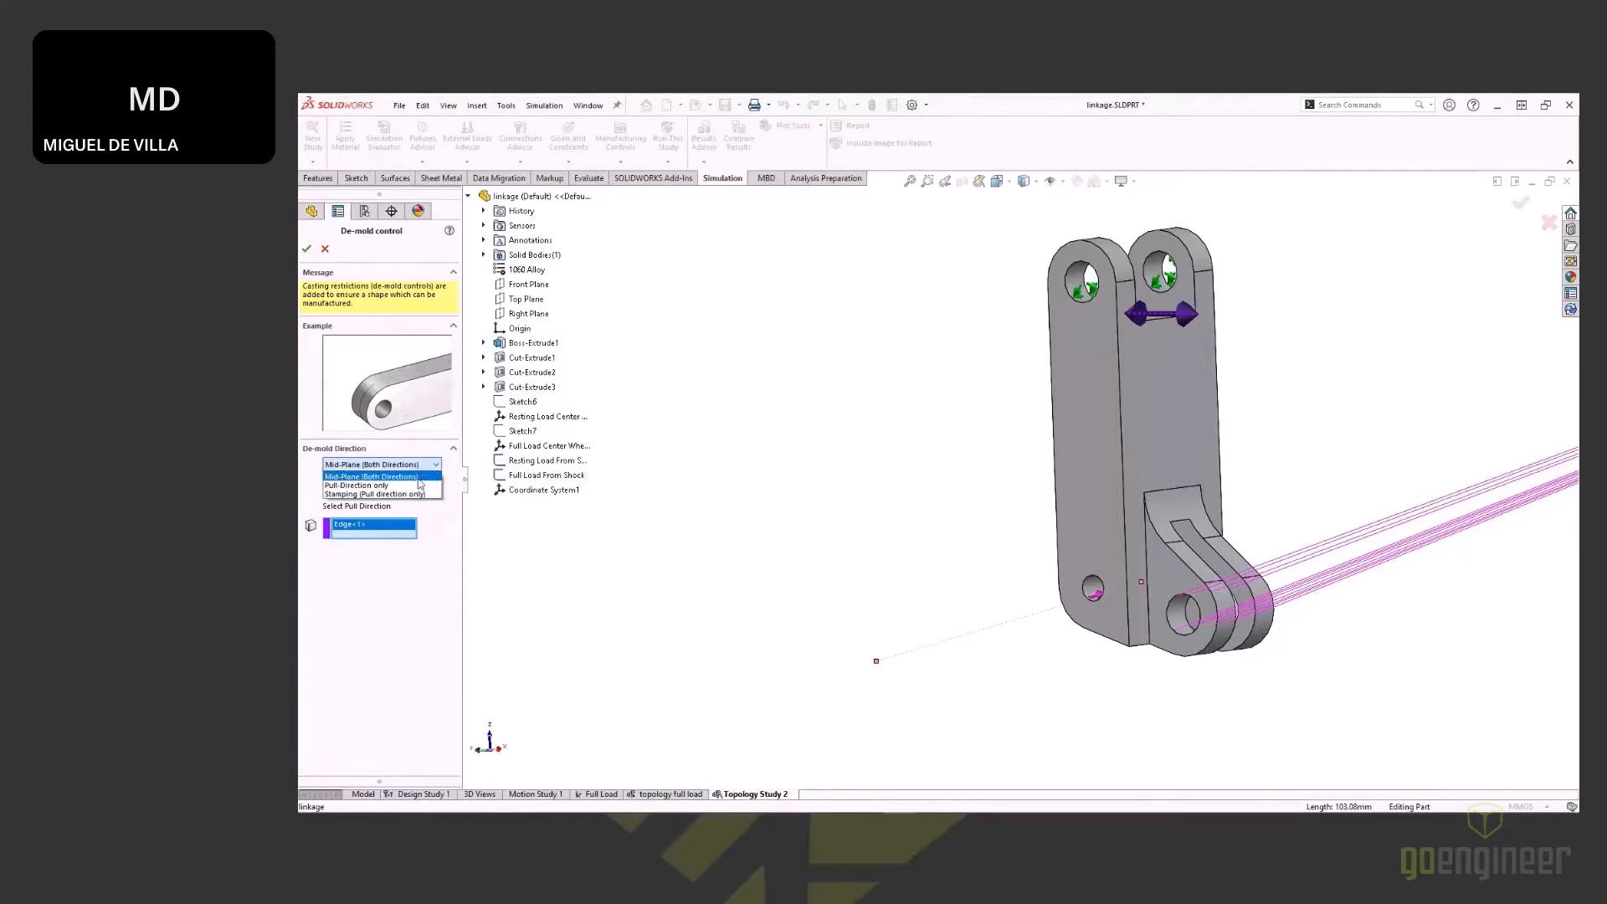
pyautogui.click(377, 477)
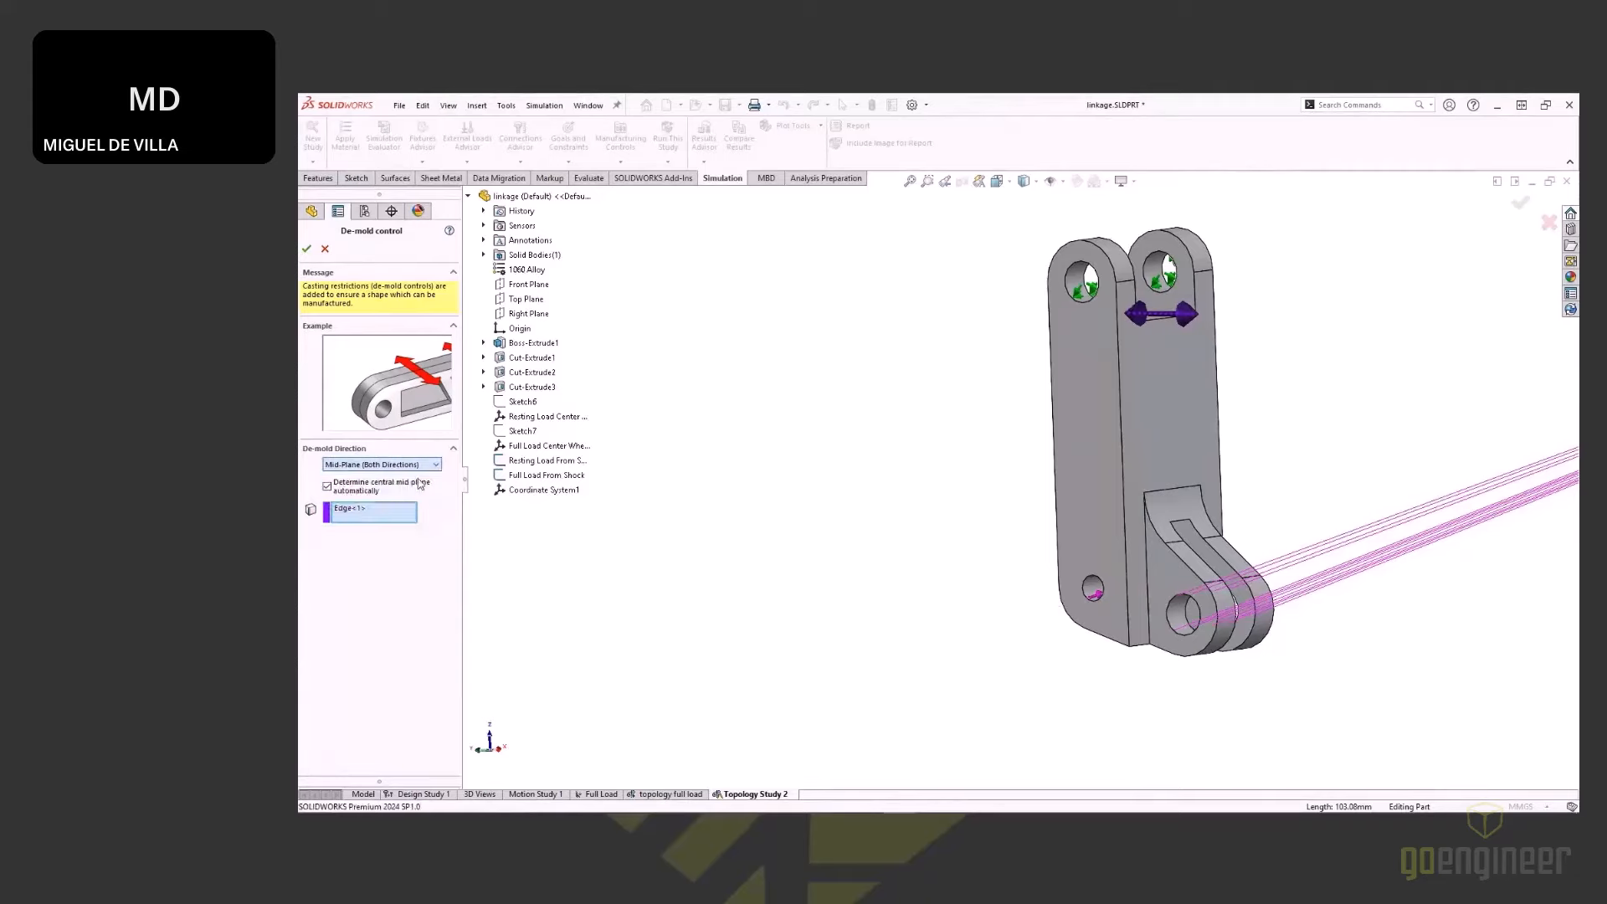
pyautogui.click(306, 250)
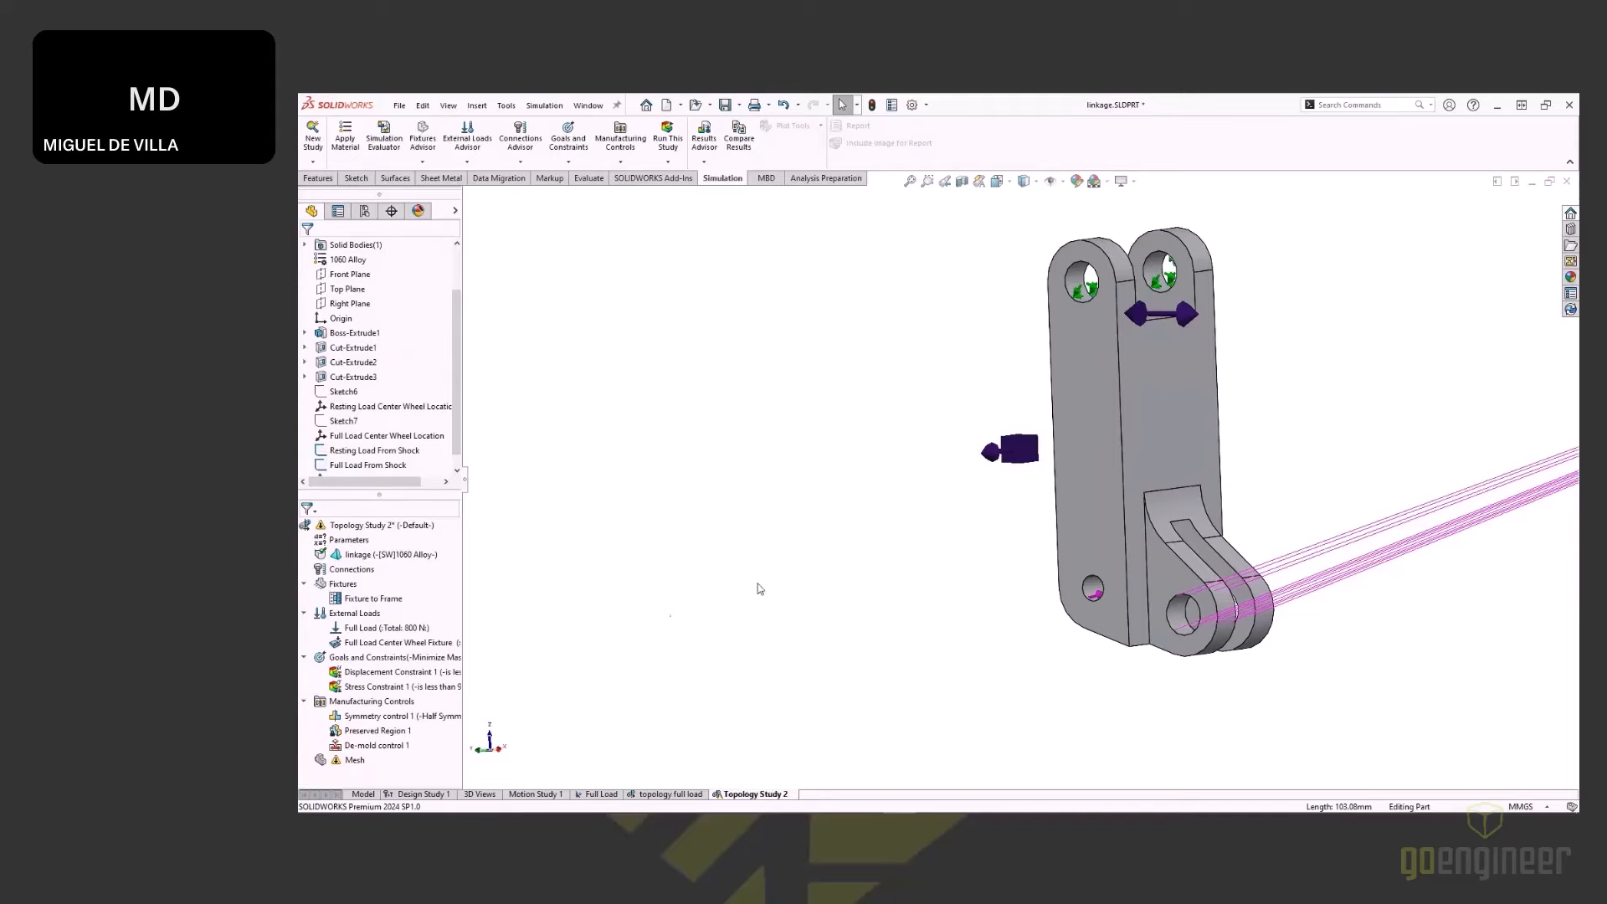
# Step: Mesh Topology Study 2 with a blended curvature-based mesh using a 4 mm maximum and 1 mm minimum element size
pyautogui.rightClick(352, 759)
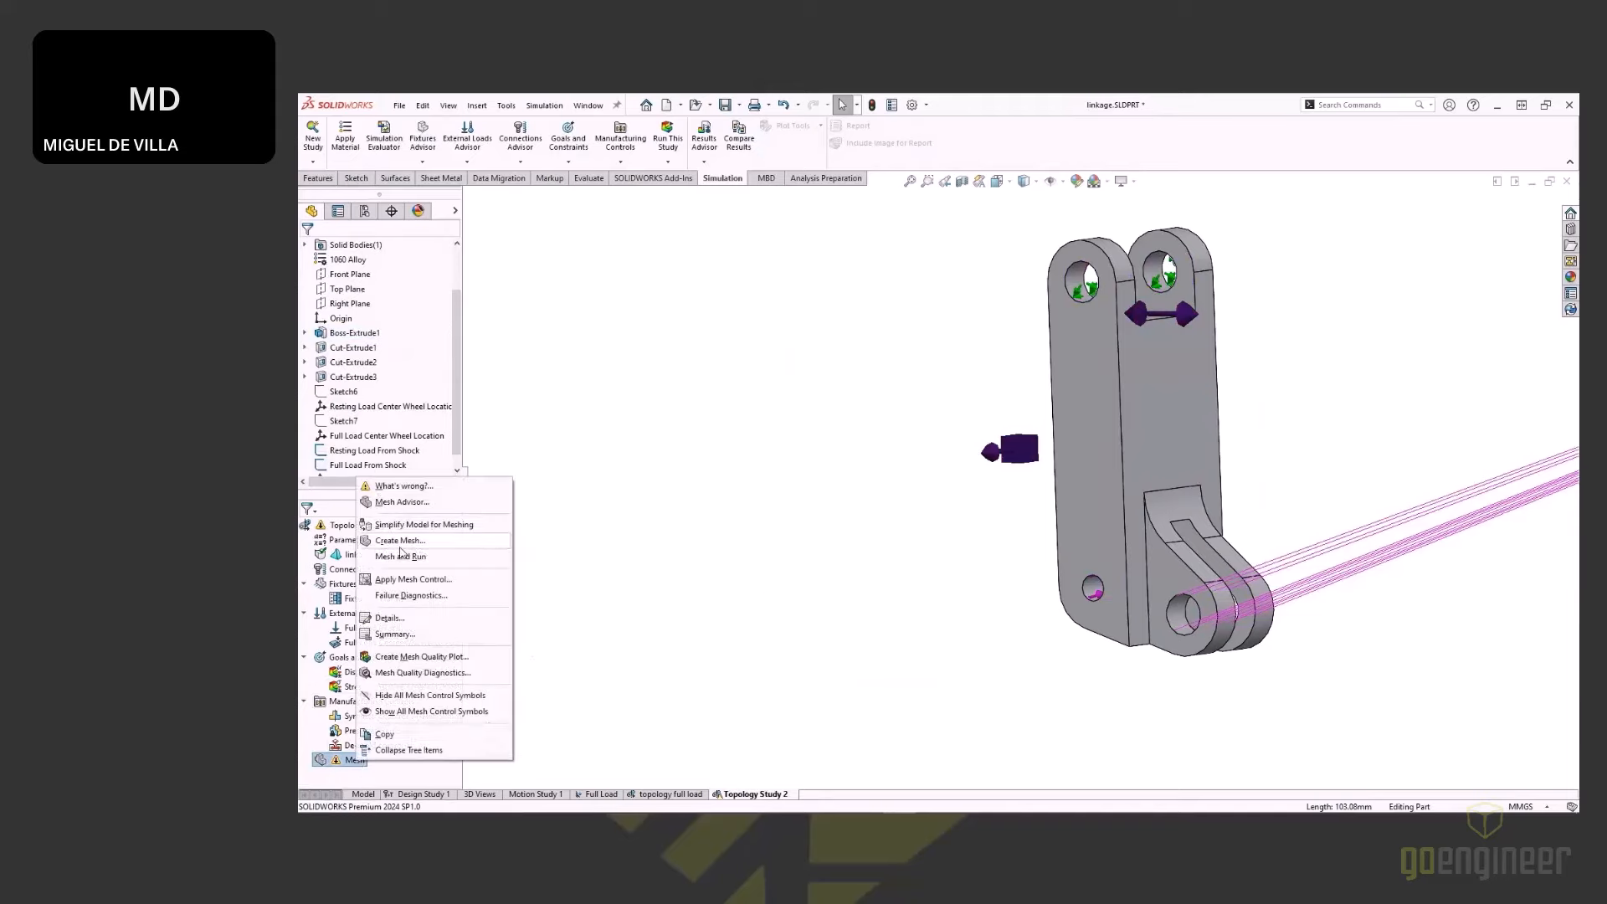
pyautogui.click(400, 540)
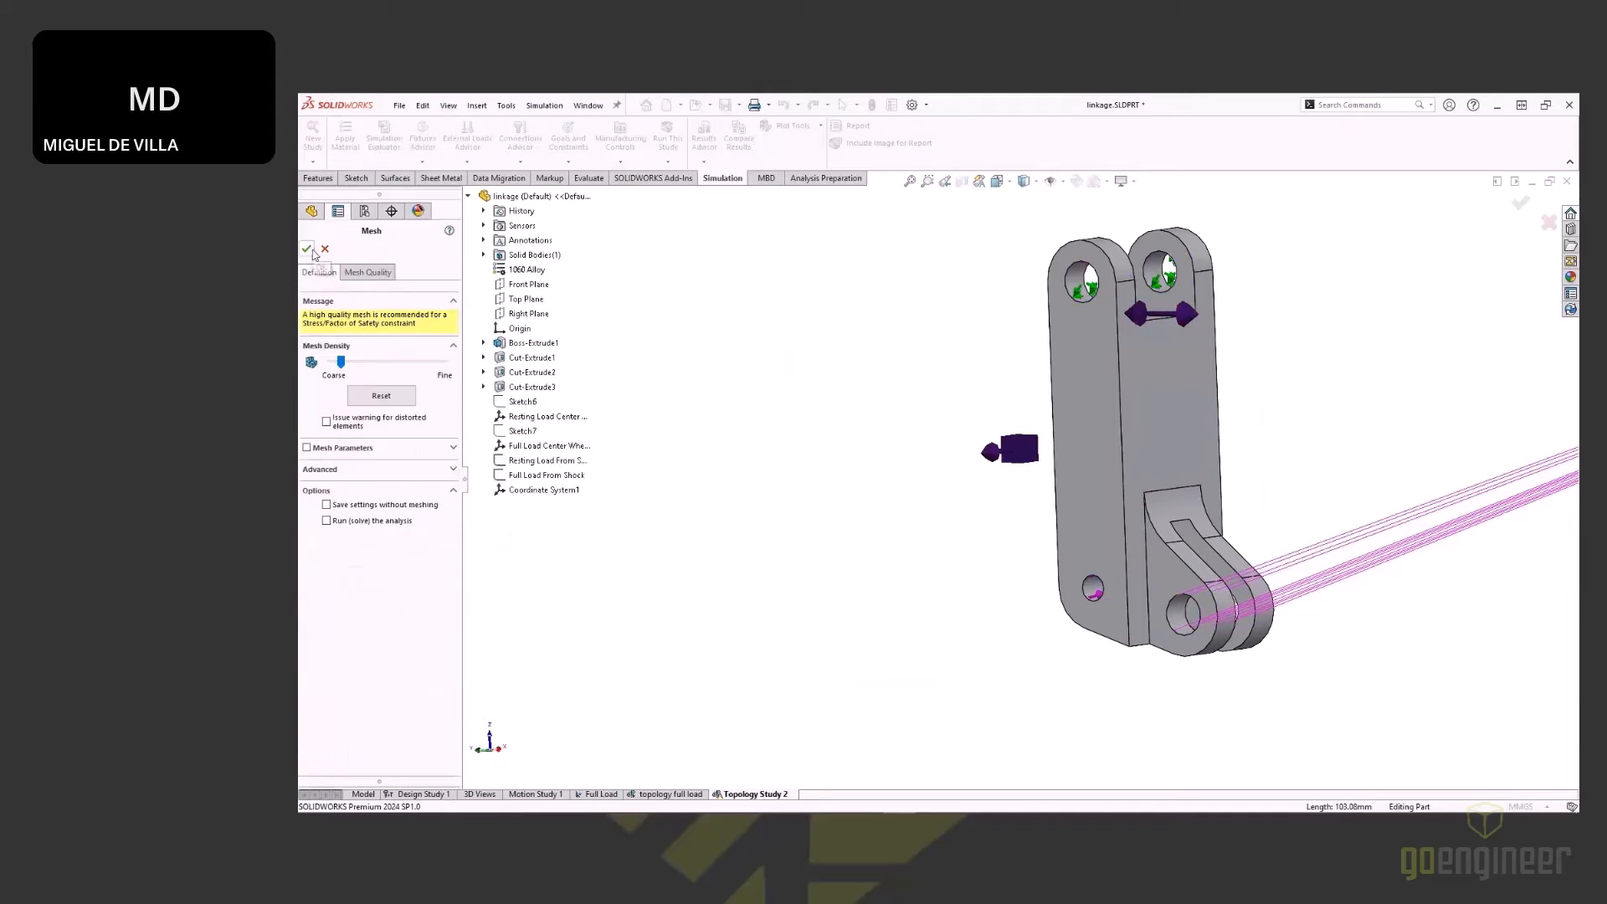
pyautogui.click(357, 450)
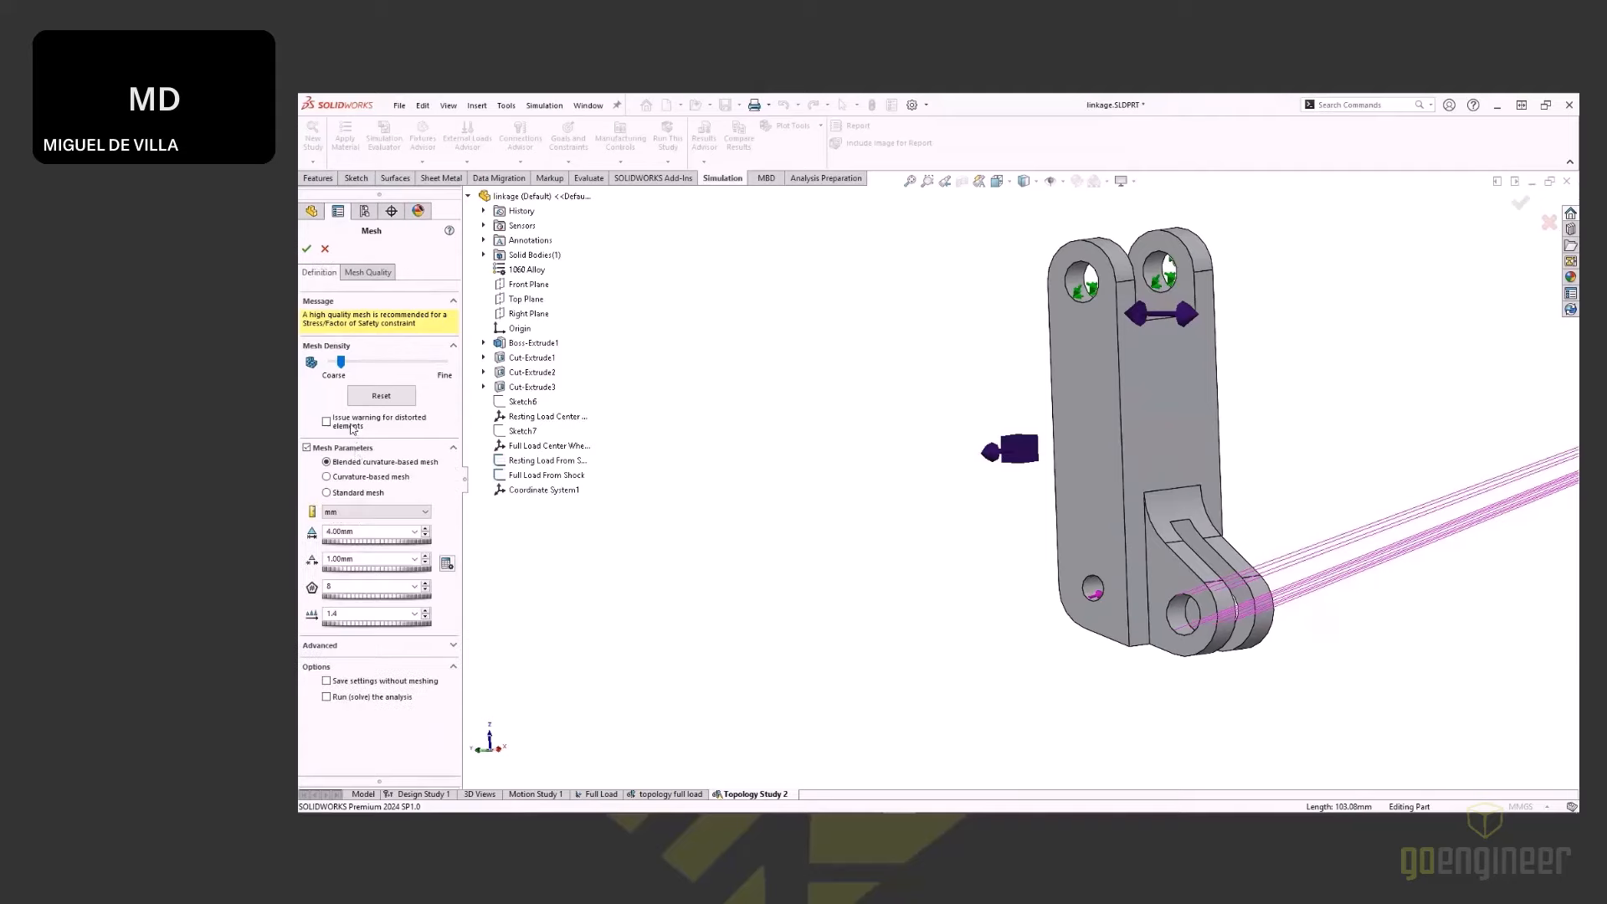
pyautogui.click(308, 248)
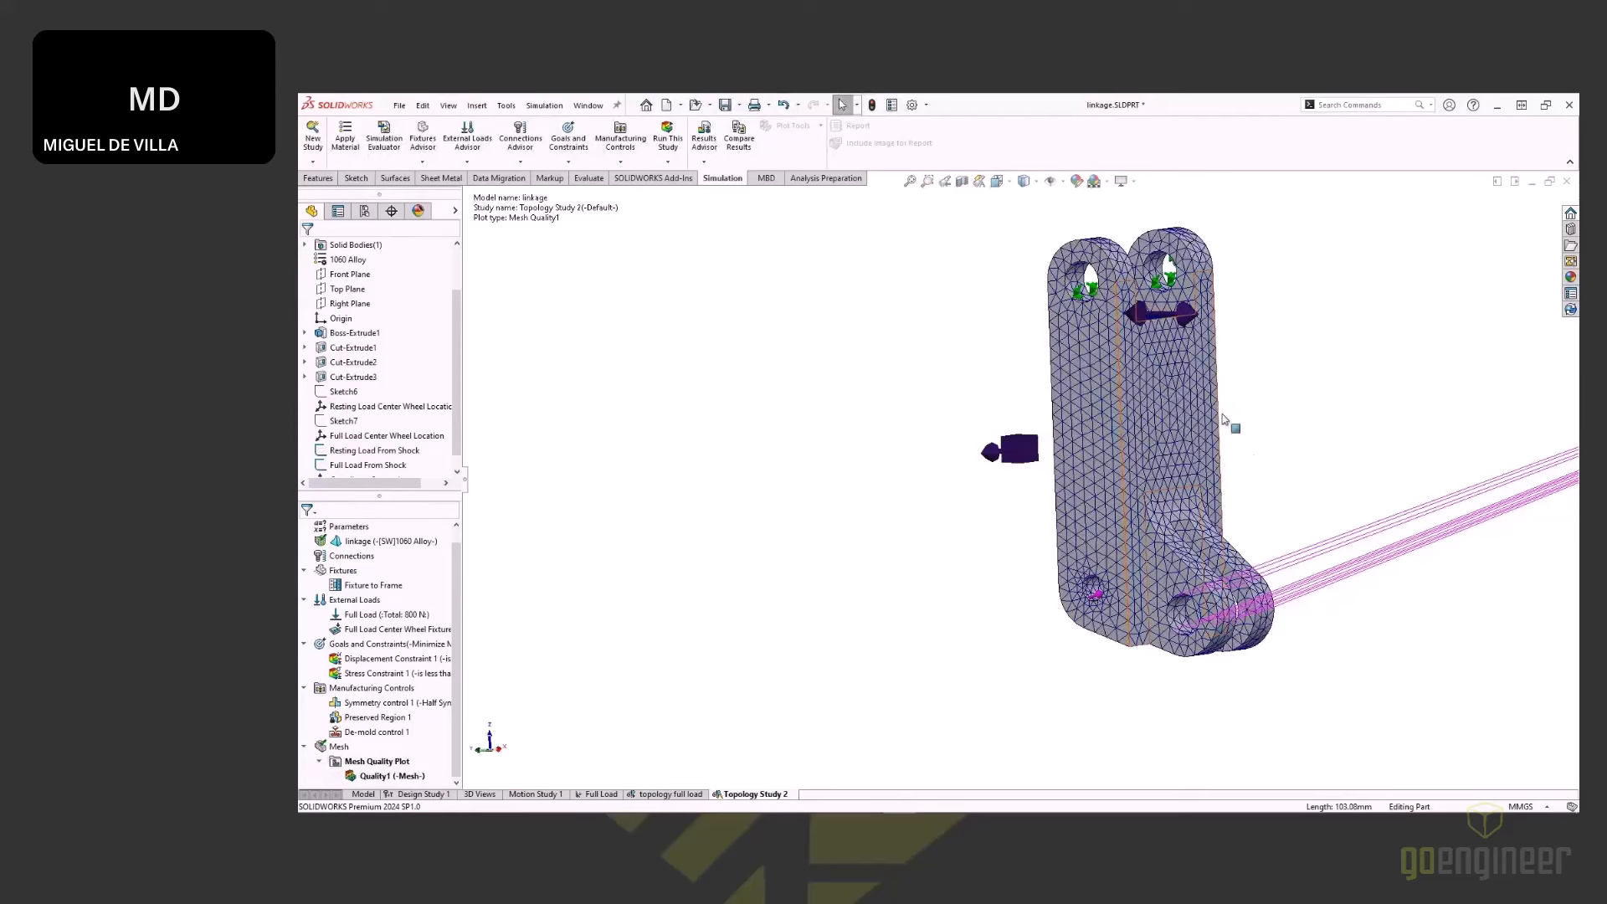
pyautogui.moveTo(1248, 339); pyautogui.dragTo(1127, 388, button='middle')
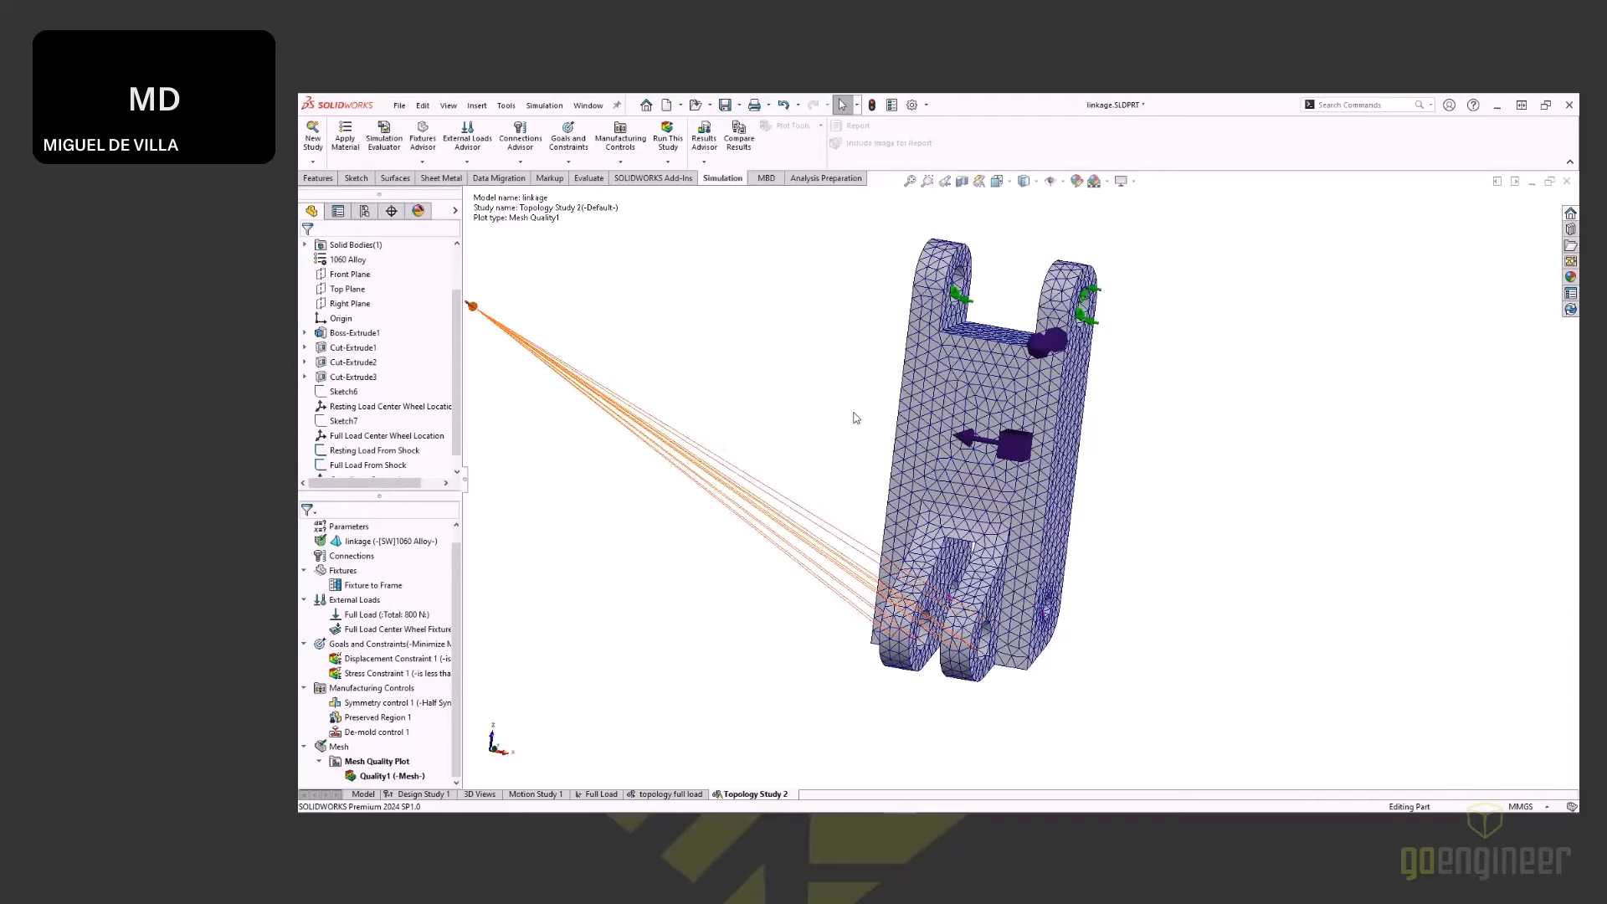
pyautogui.press('super+Tab')
pyautogui.click(774, 289)
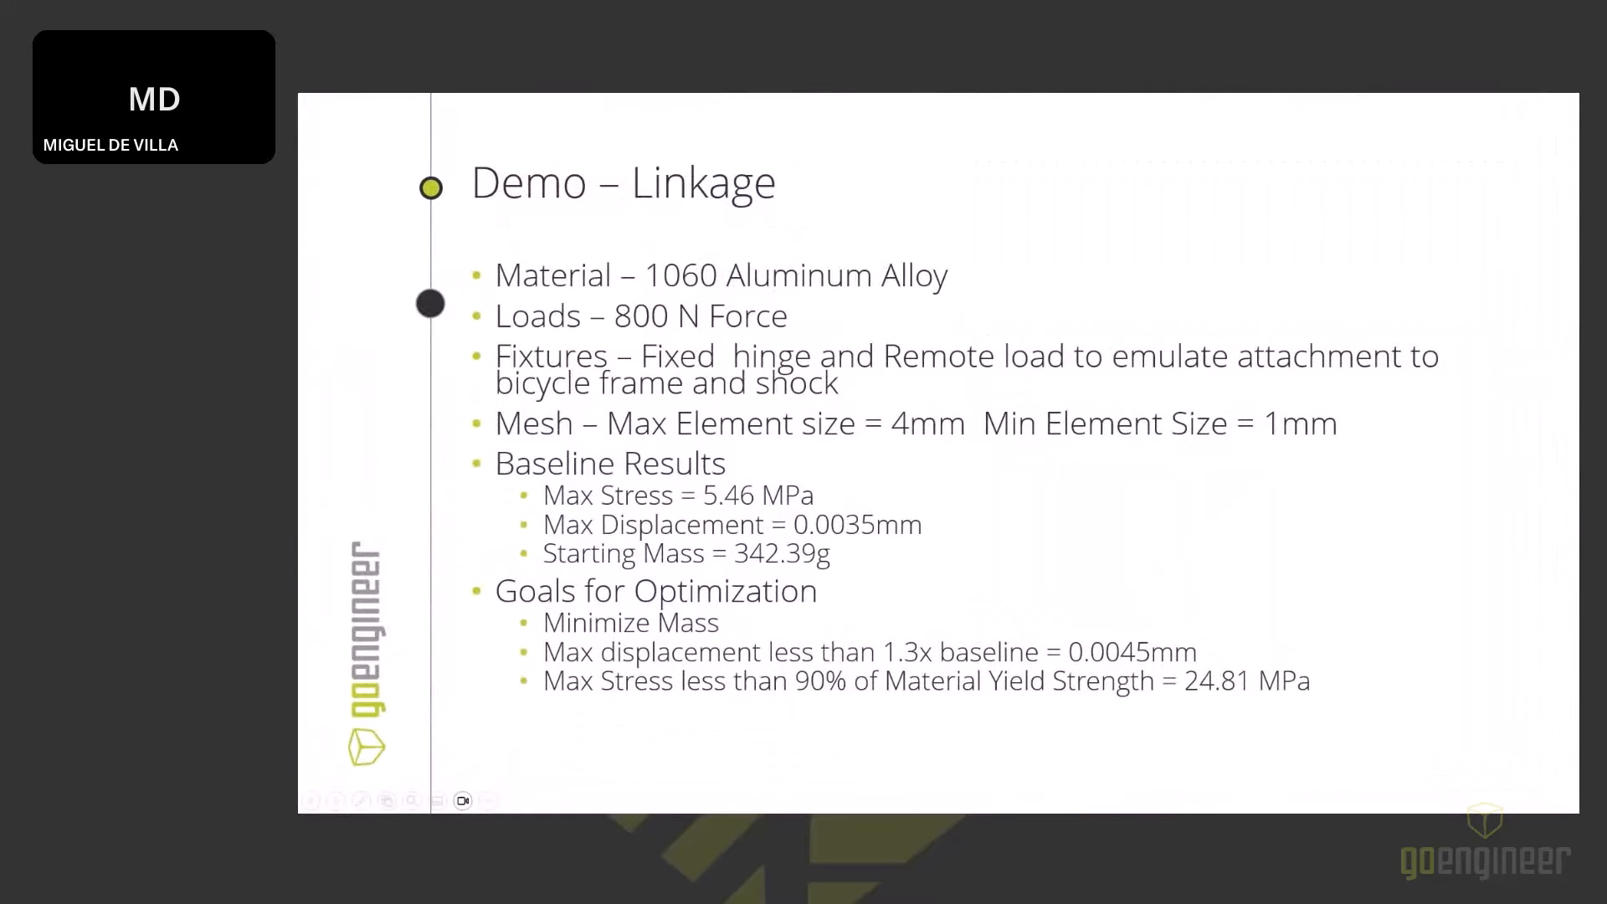
pyautogui.press('Right')
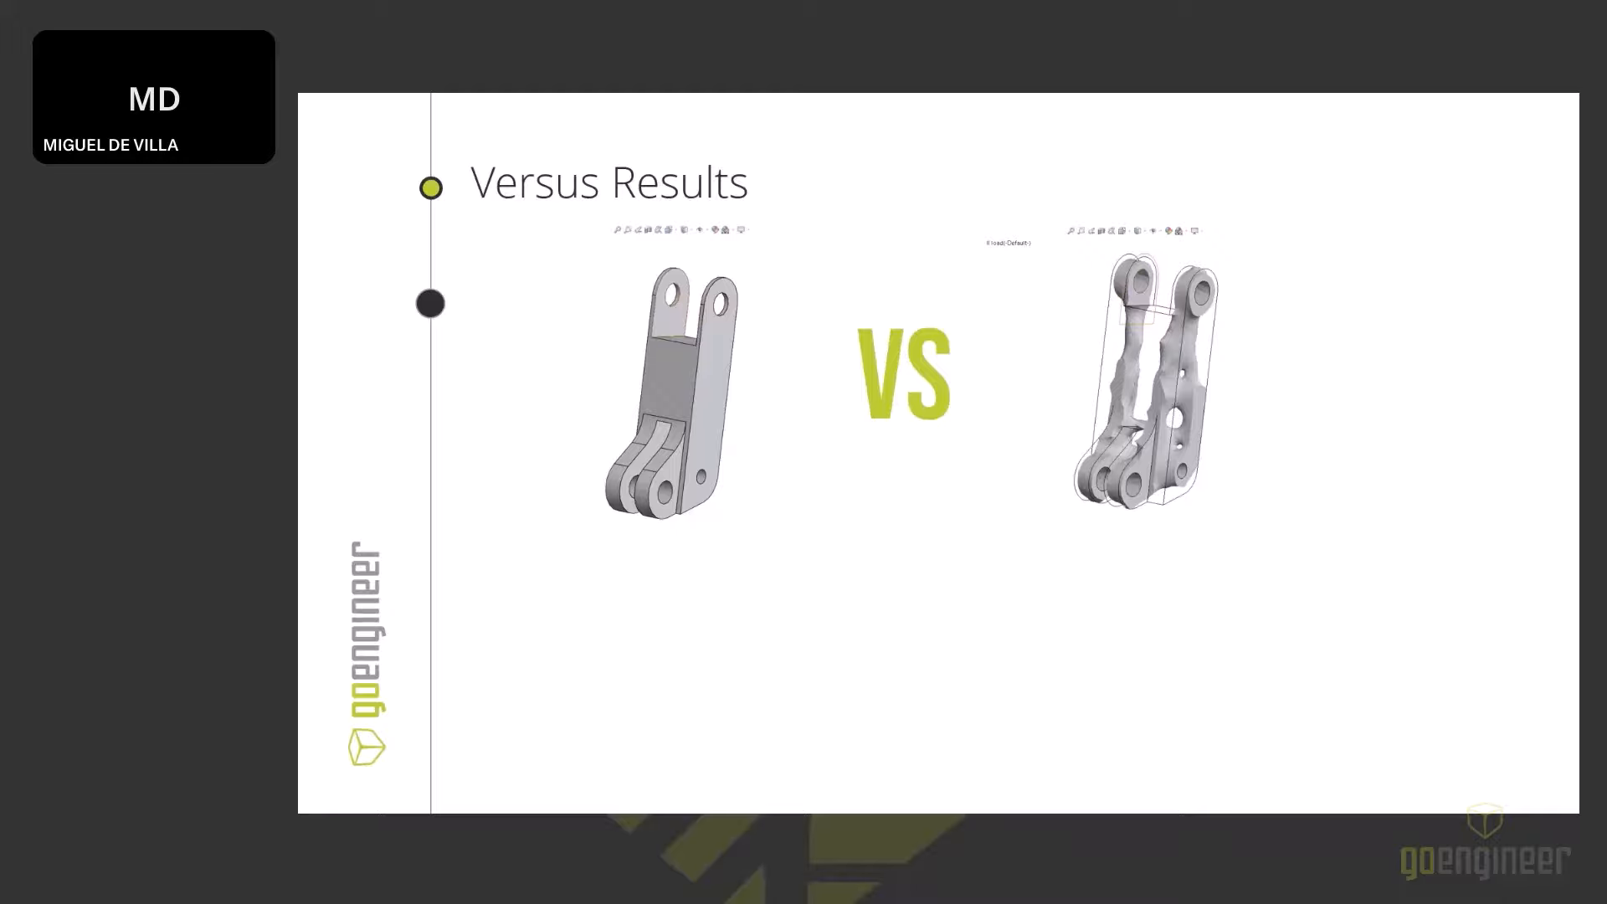
pyautogui.press('Right')
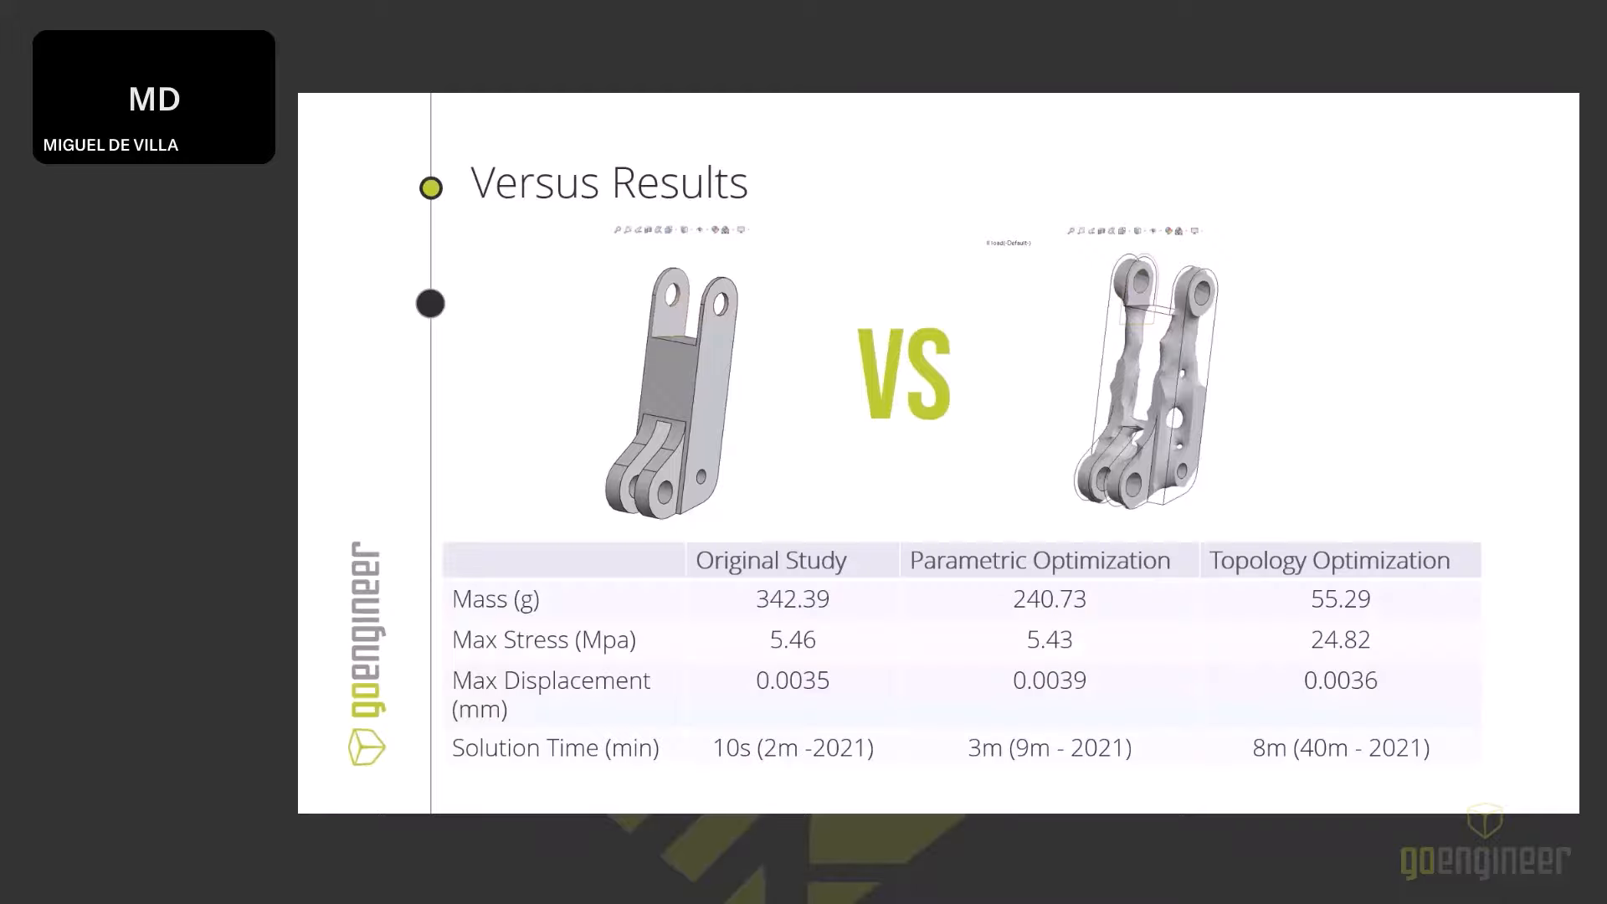
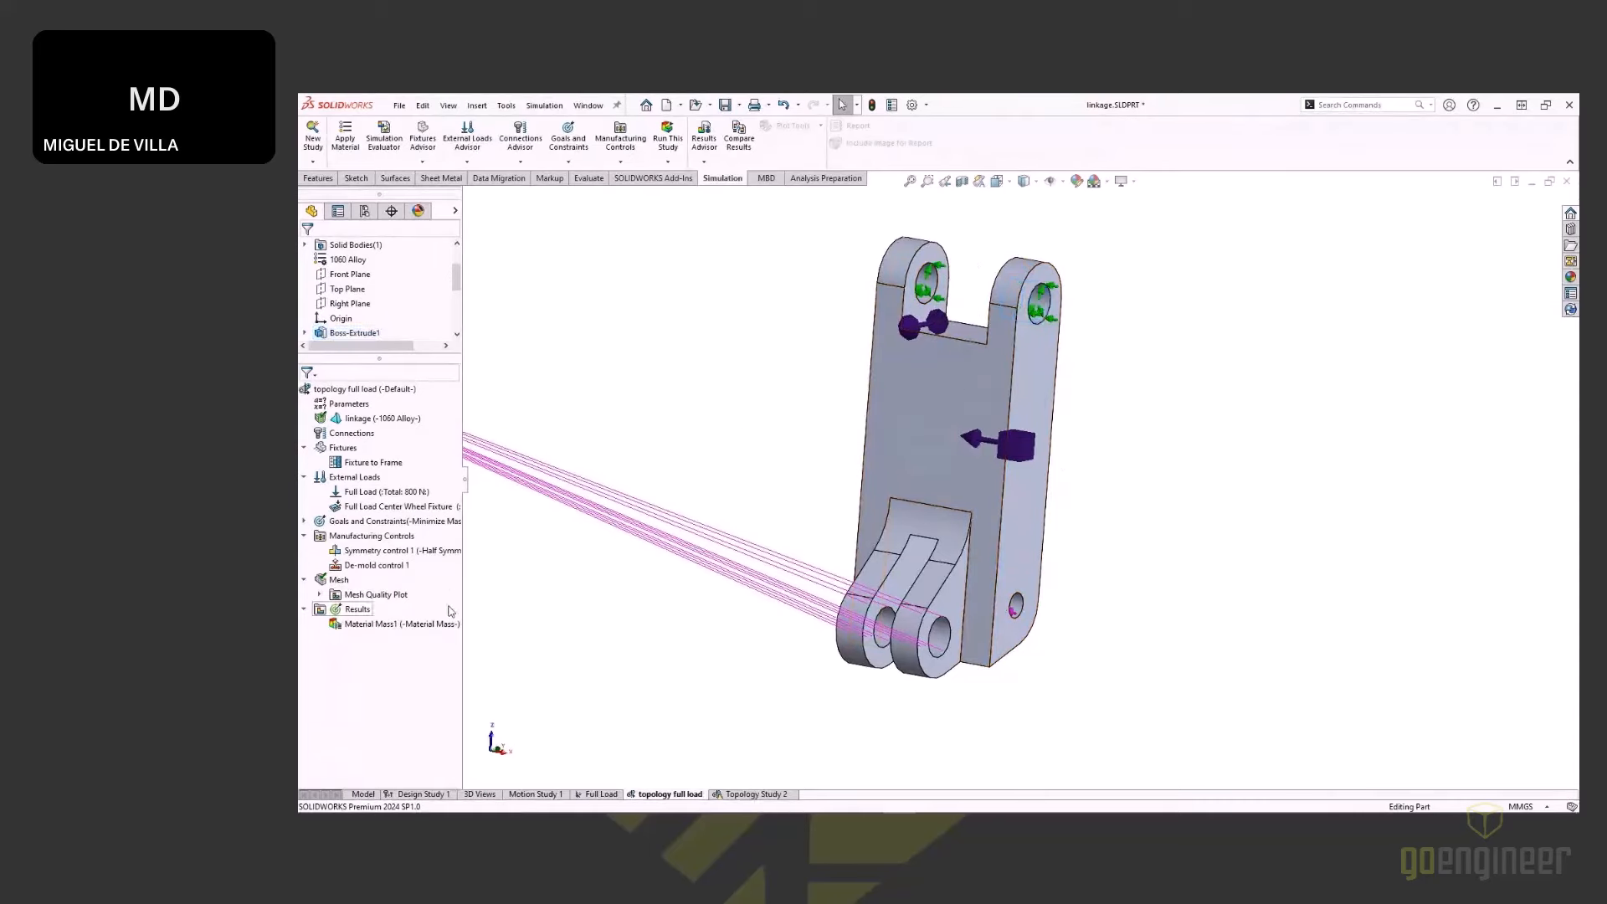
# Step: Show the Material Mass1 result of the topology full load study and switch its definition from smoothed mesh to the material mass plot
pyautogui.click(428, 625)
pyautogui.rightClick(428, 628)
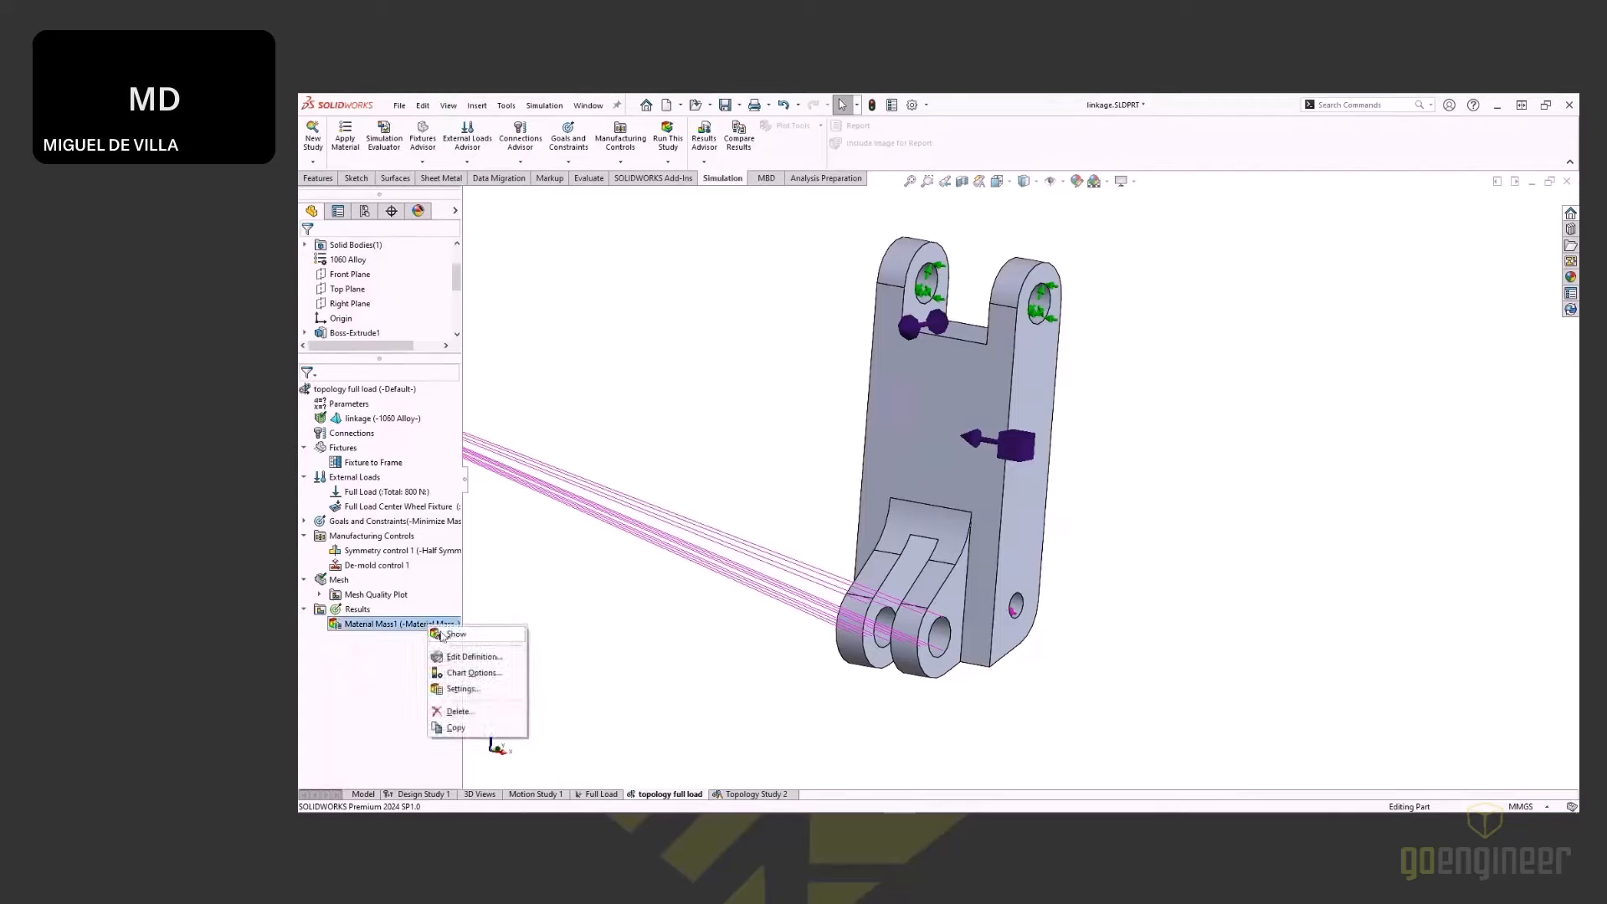
pyautogui.click(452, 635)
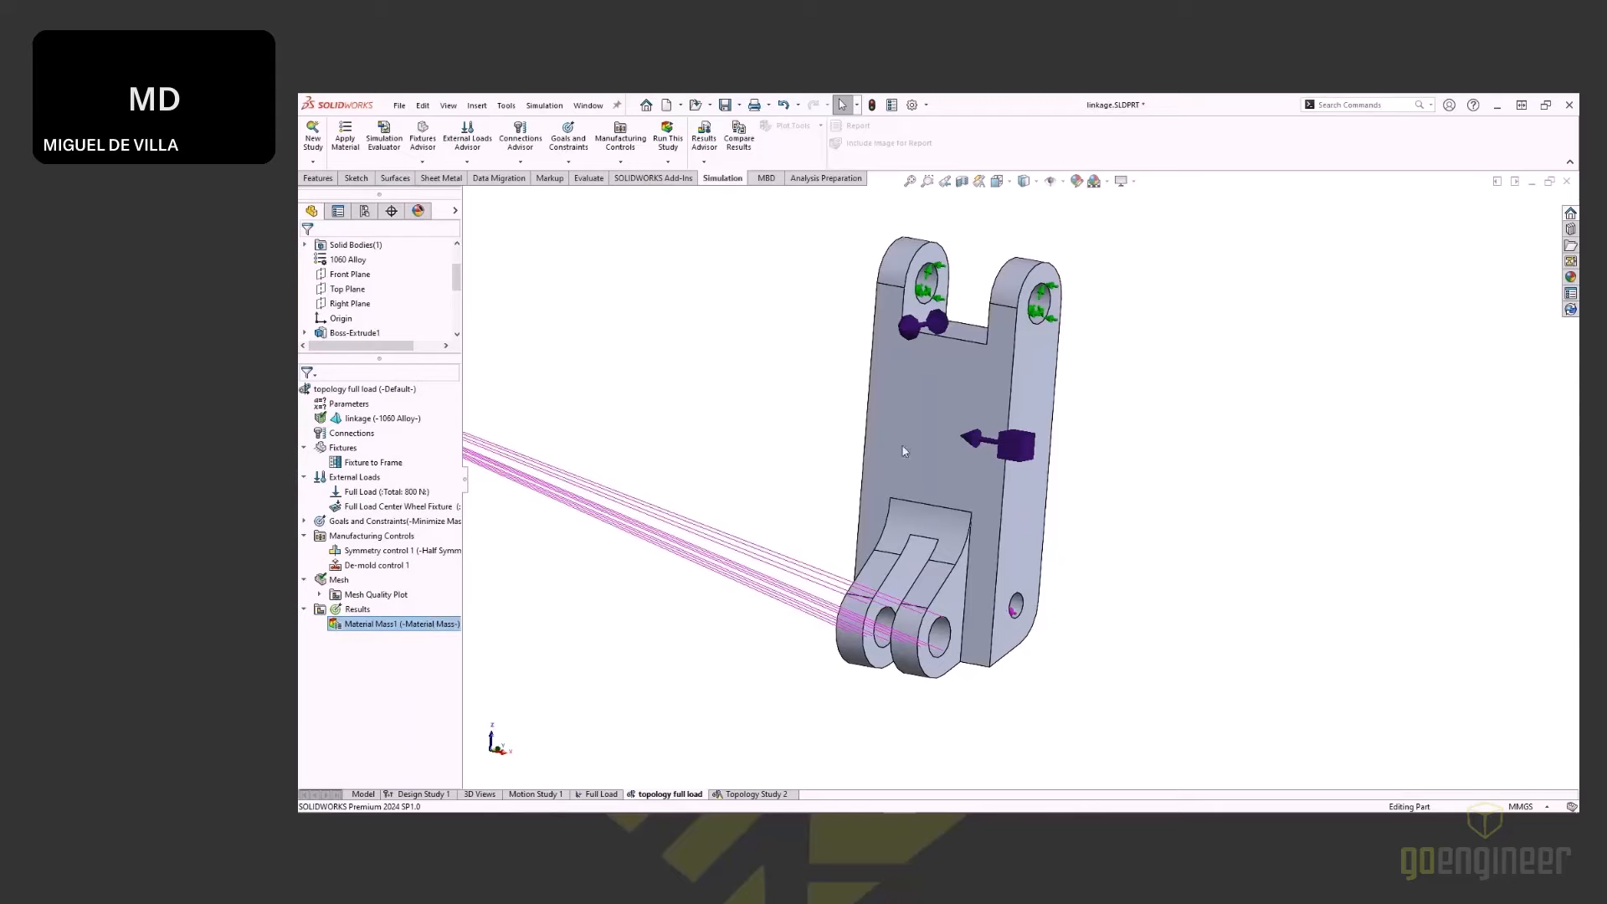
pyautogui.rightClick(398, 625)
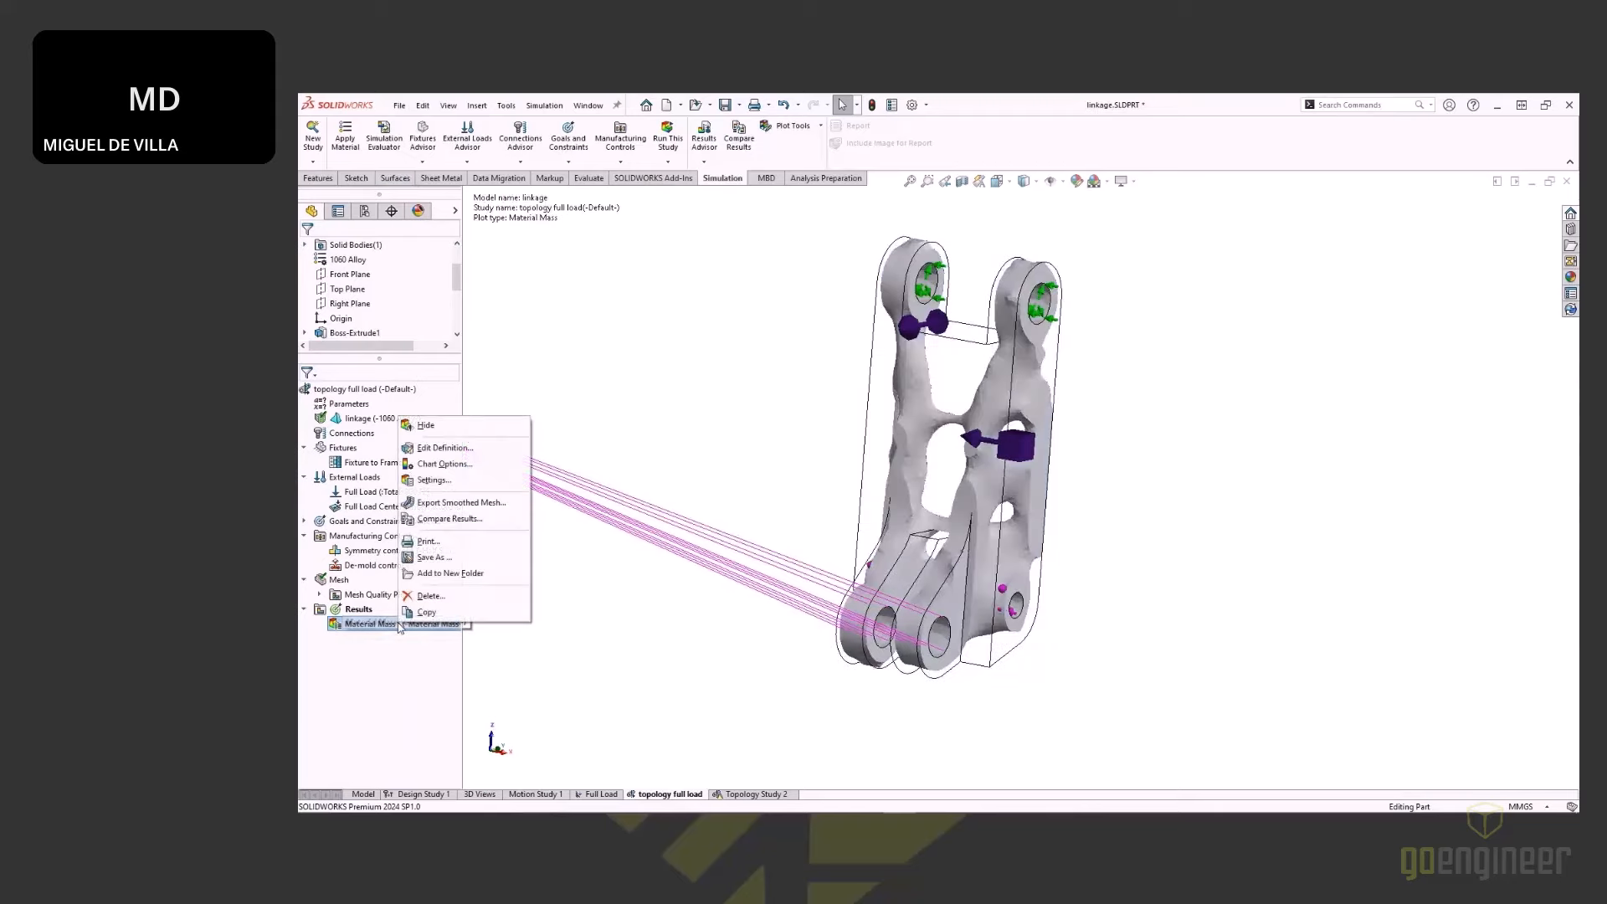
pyautogui.click(452, 449)
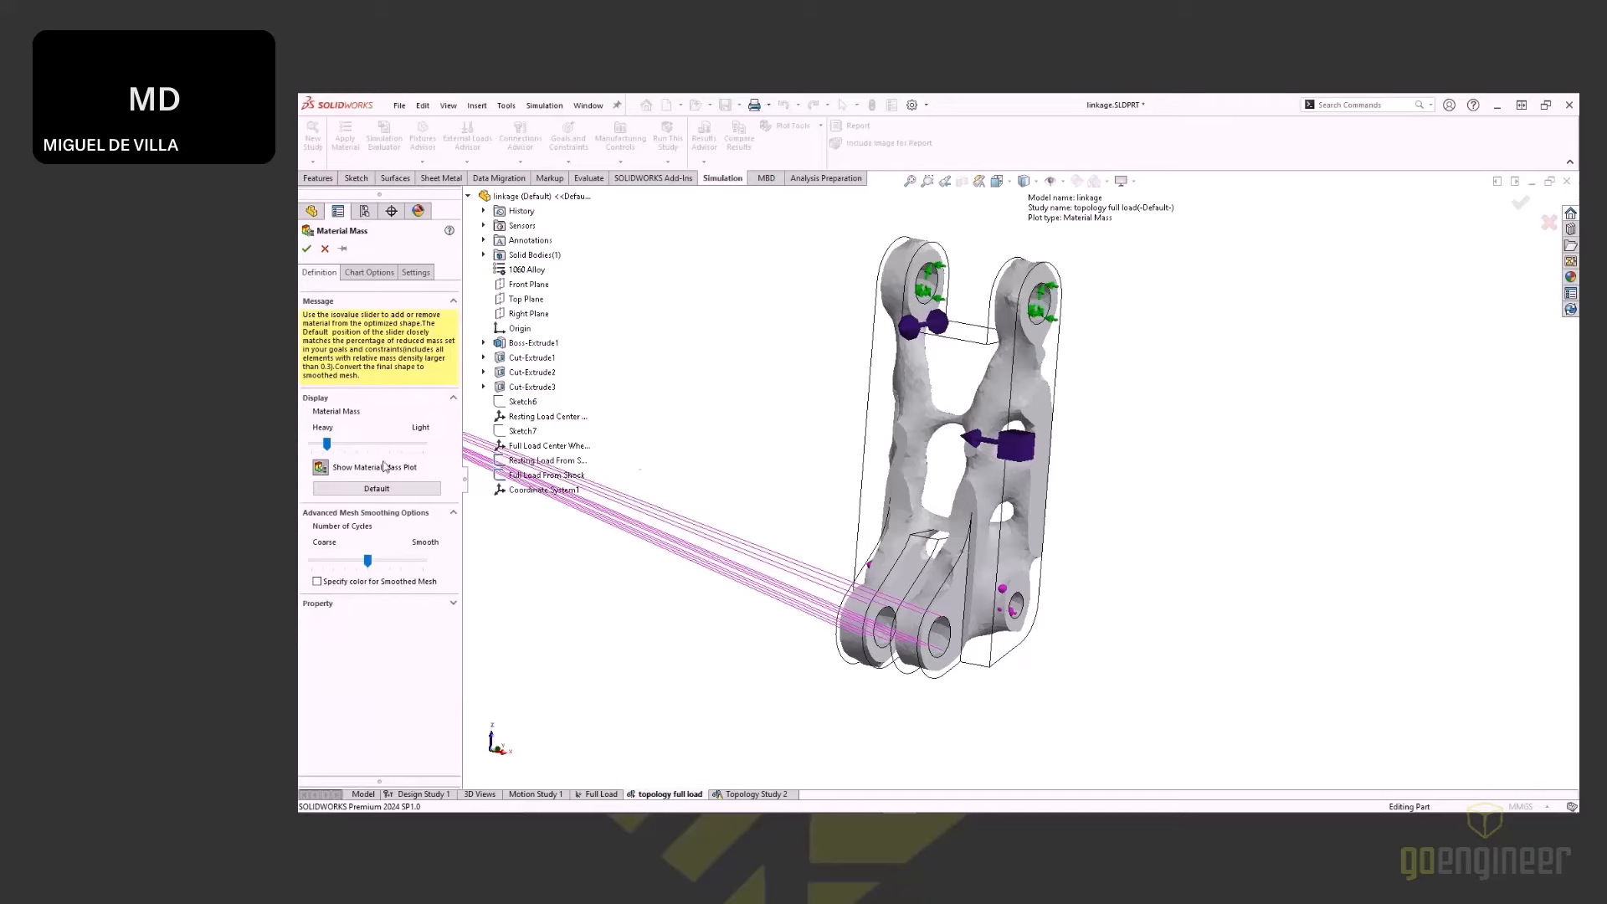
pyautogui.click(319, 471)
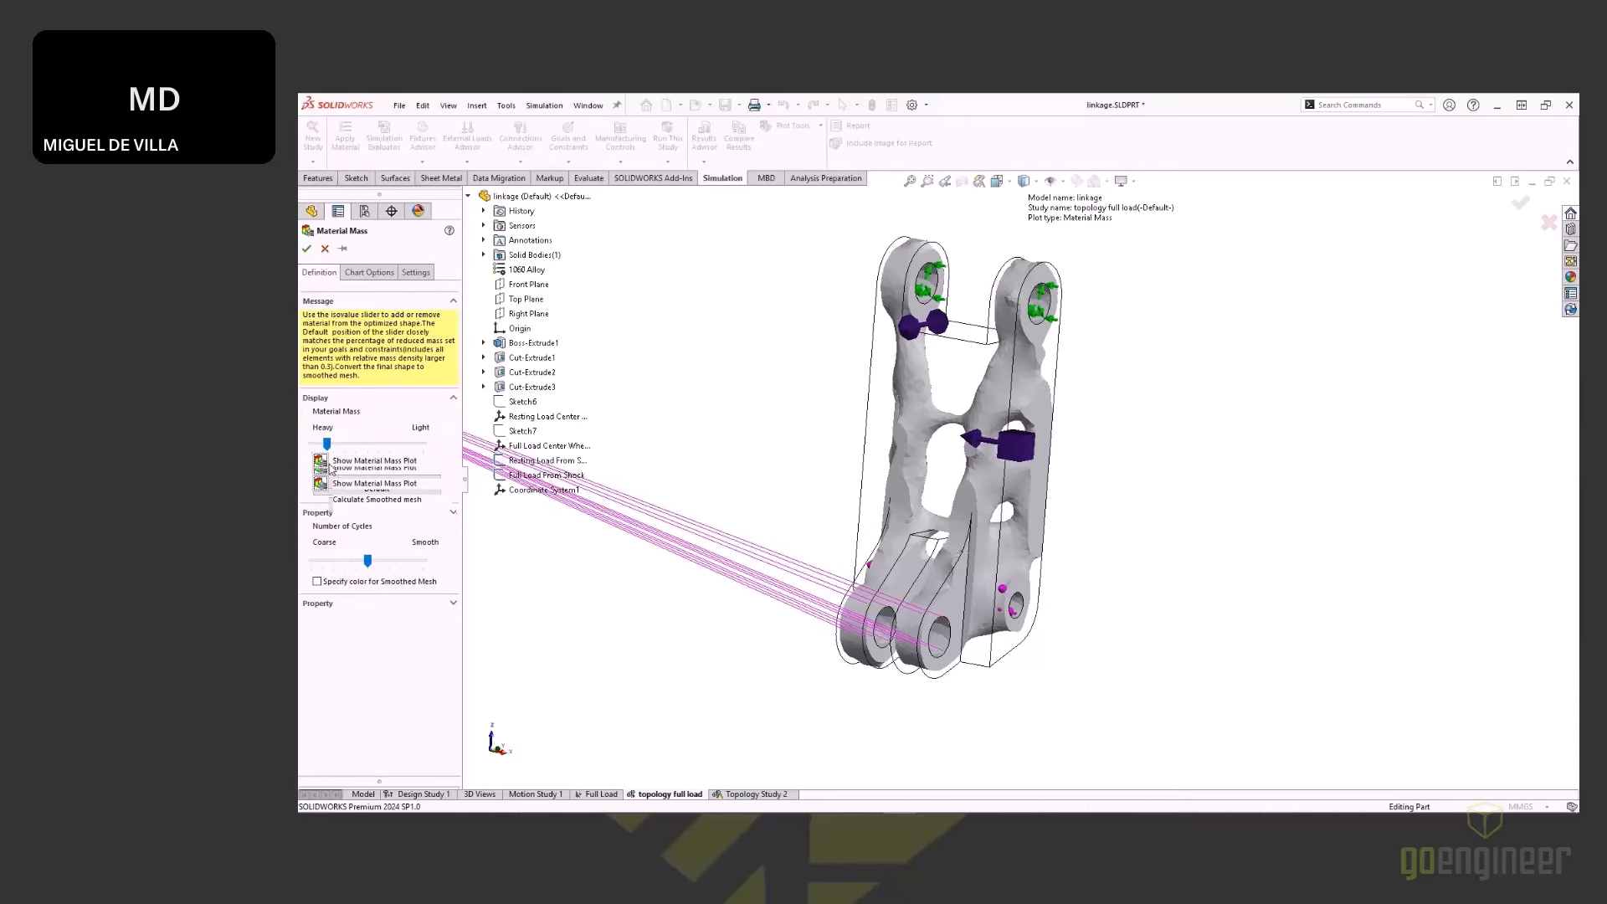
pyautogui.scroll(-2, 1015, 381)
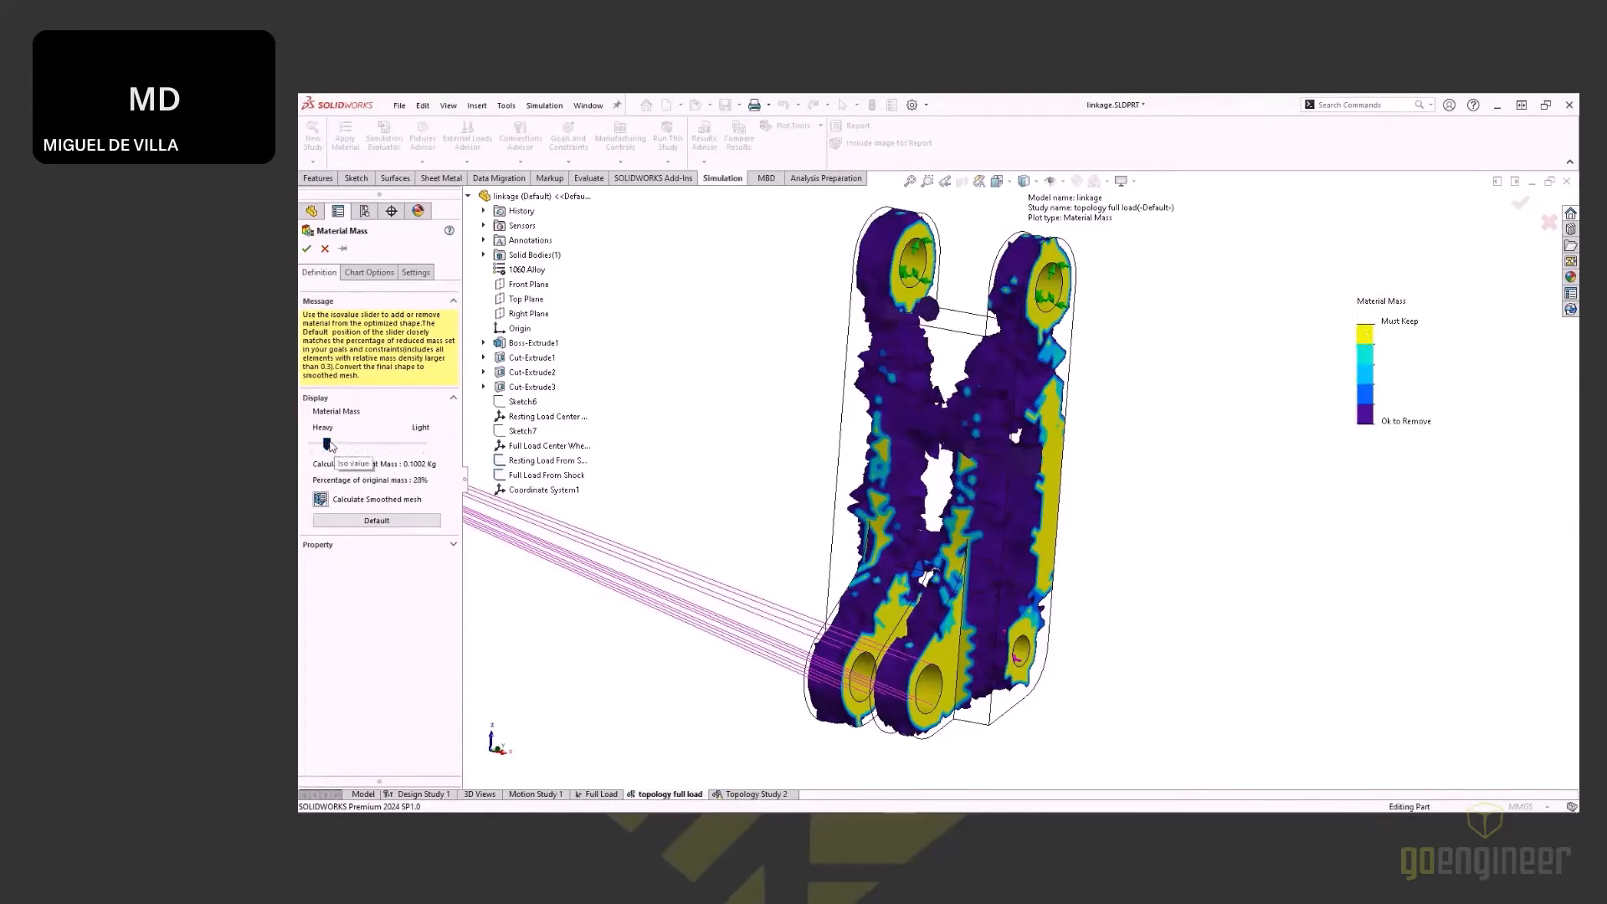
# Step: Try a lighter material mass at 24% of the original mass, and a heavier one at 30%, inspecting the linkage's shape
pyautogui.moveTo(327, 445); pyautogui.dragTo(351, 447)
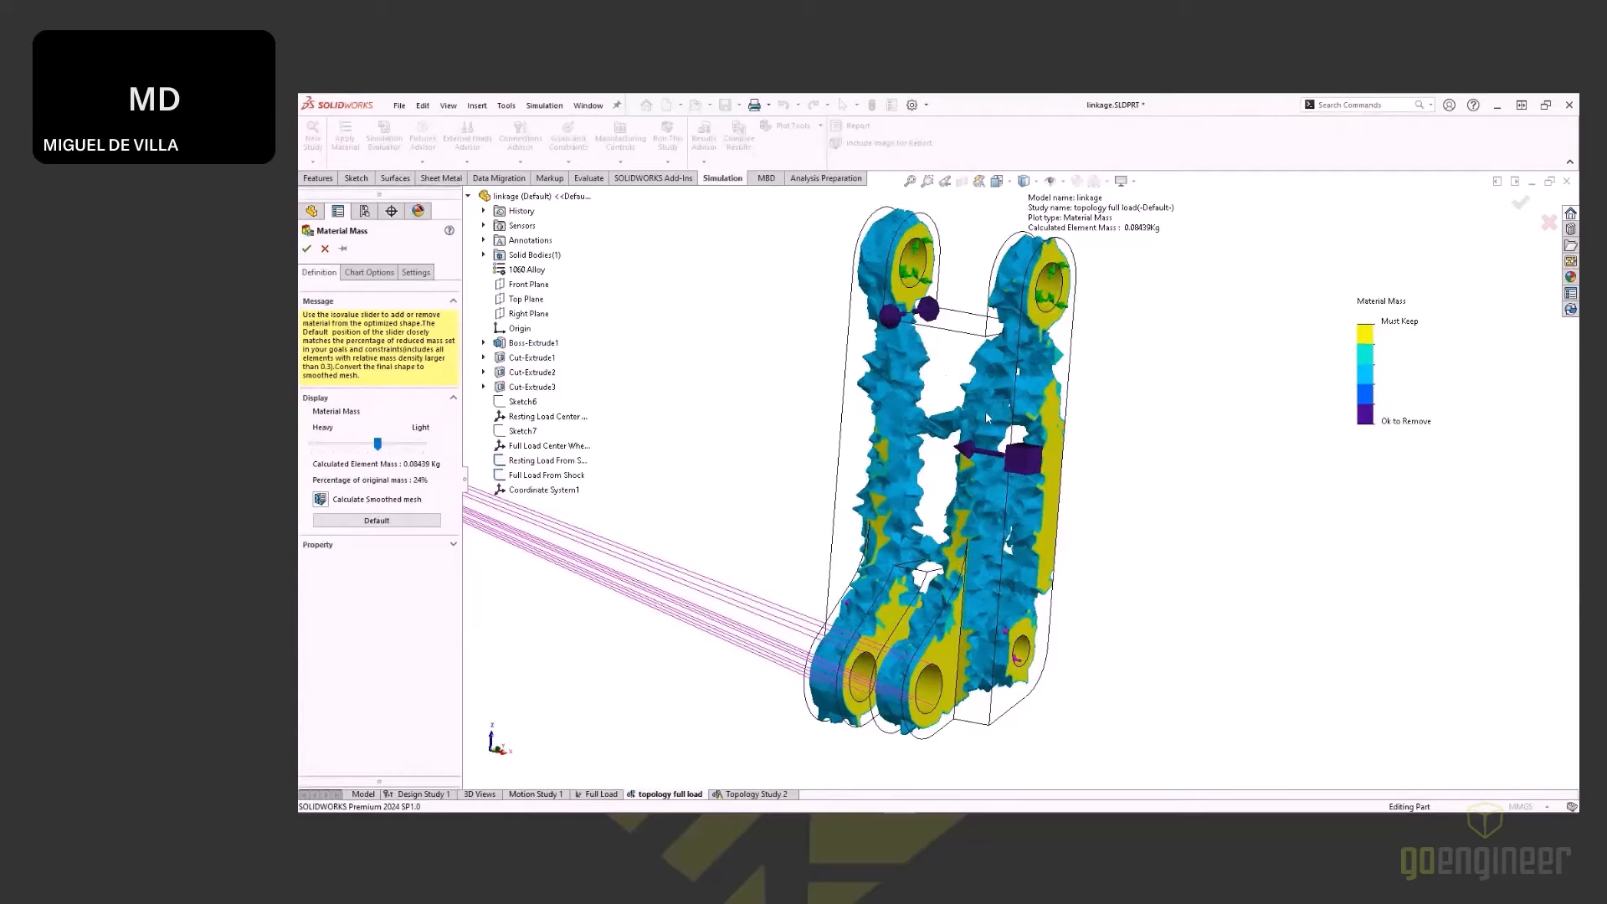
pyautogui.moveTo(990, 417)
pyautogui.mouseDown(button='middle')
pyautogui.moveTo(1026, 407)
pyautogui.moveTo(992, 447)
pyautogui.mouseUp(button='middle')
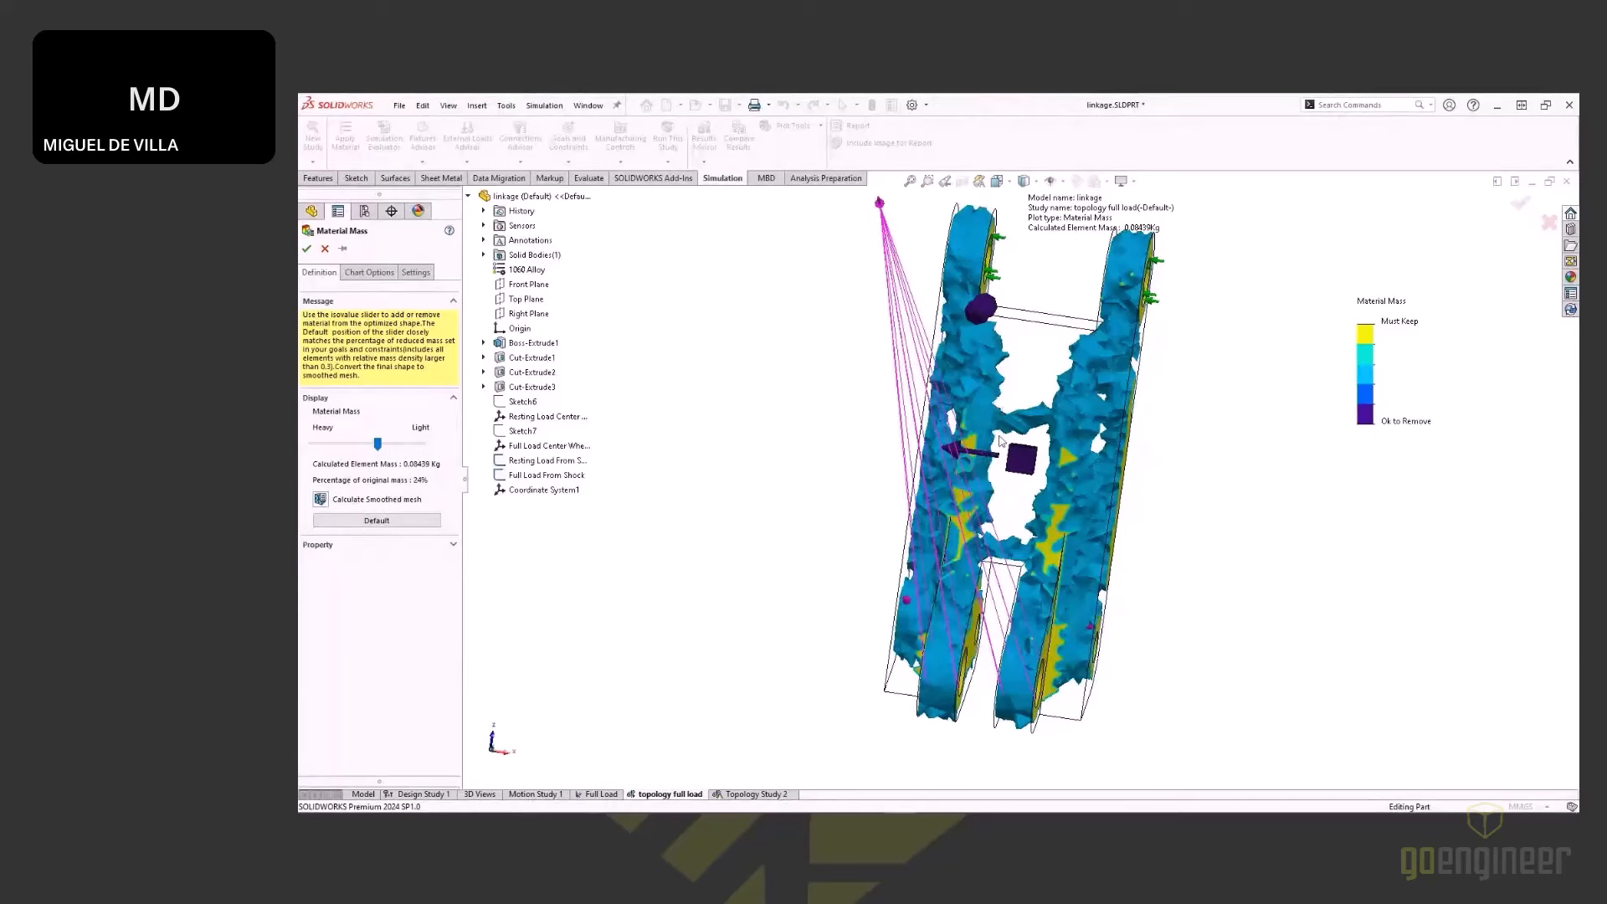
pyautogui.moveTo(378, 444); pyautogui.dragTo(319, 453)
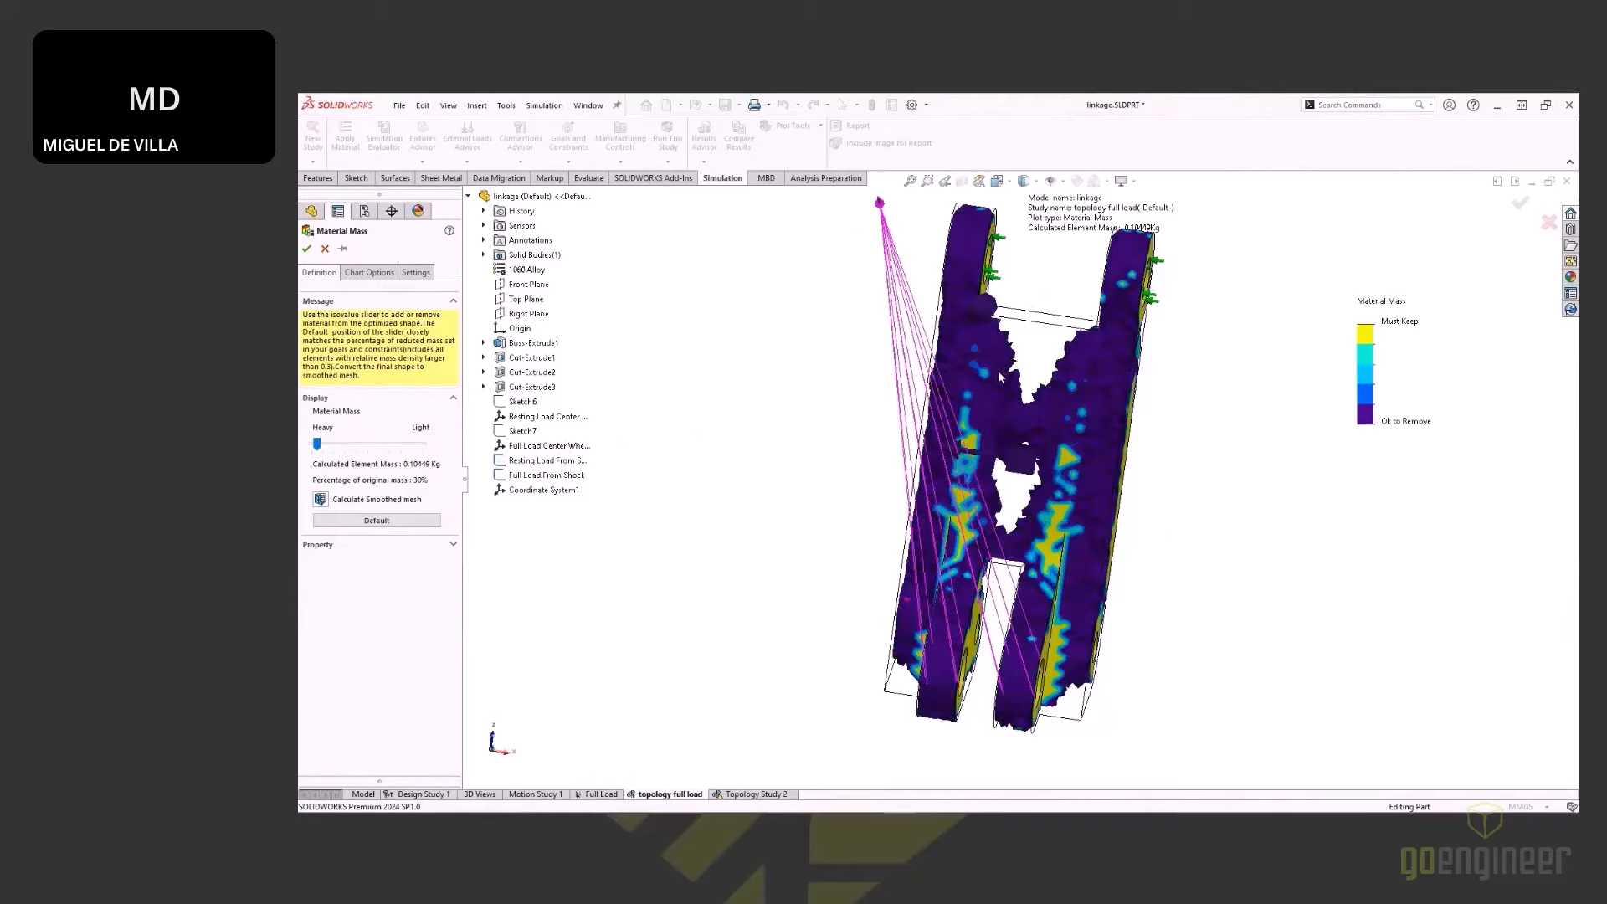
pyautogui.moveTo(999, 377); pyautogui.dragTo(871, 442, button='middle')
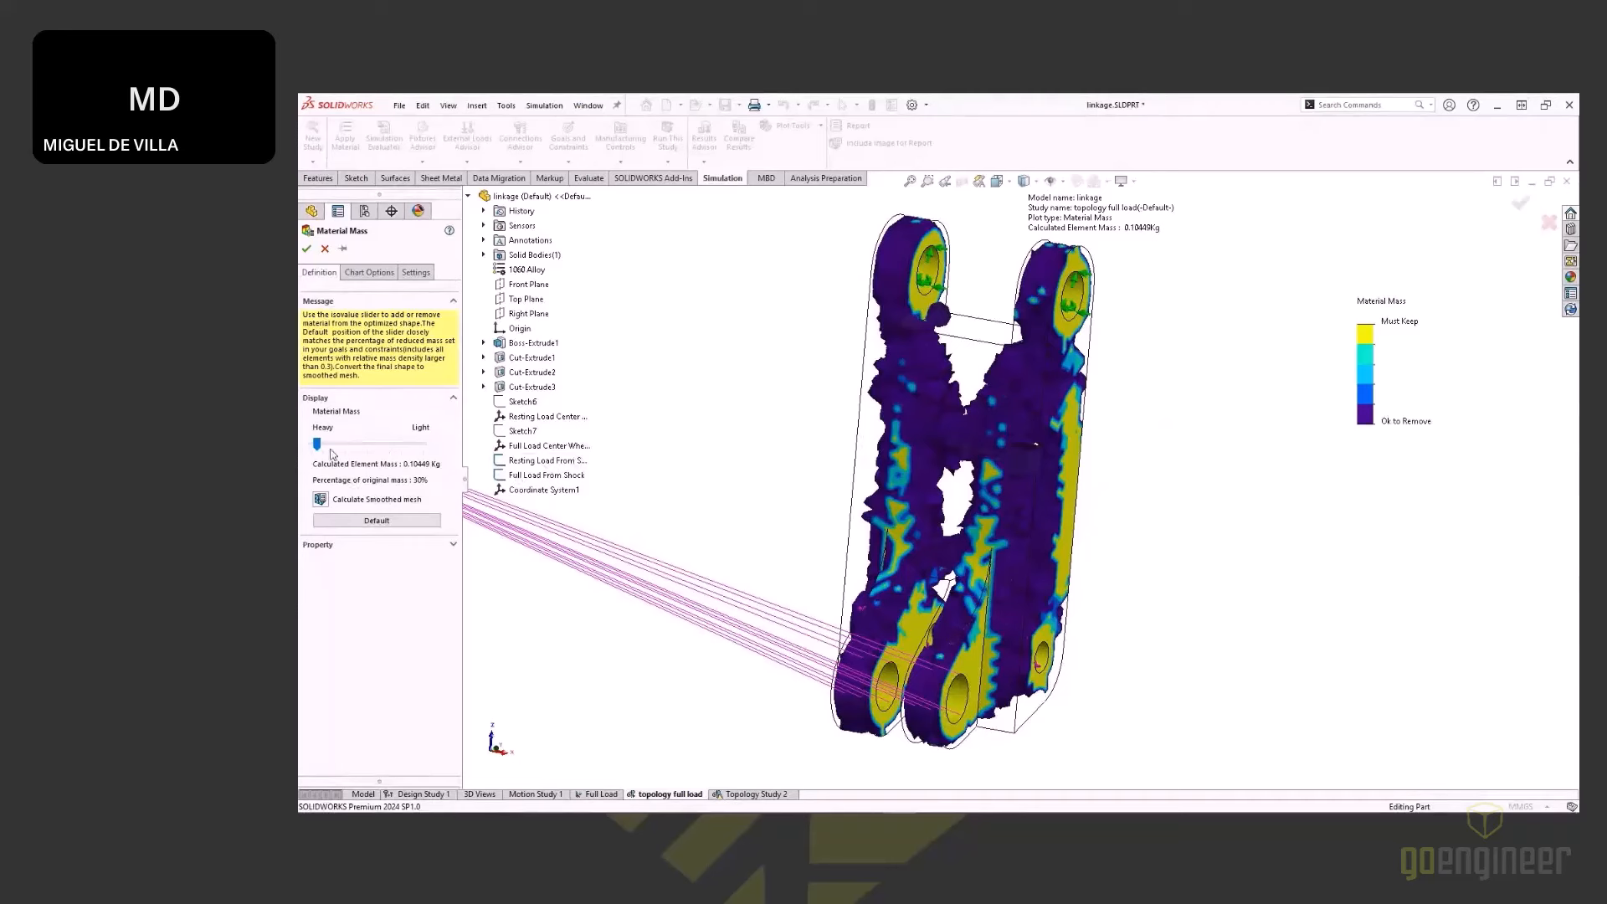
# Step: Calculate the smoothed mesh with more and then fewer smoothing cycles, ending near Coarse, and reset the material mass to its default
pyautogui.click(323, 500)
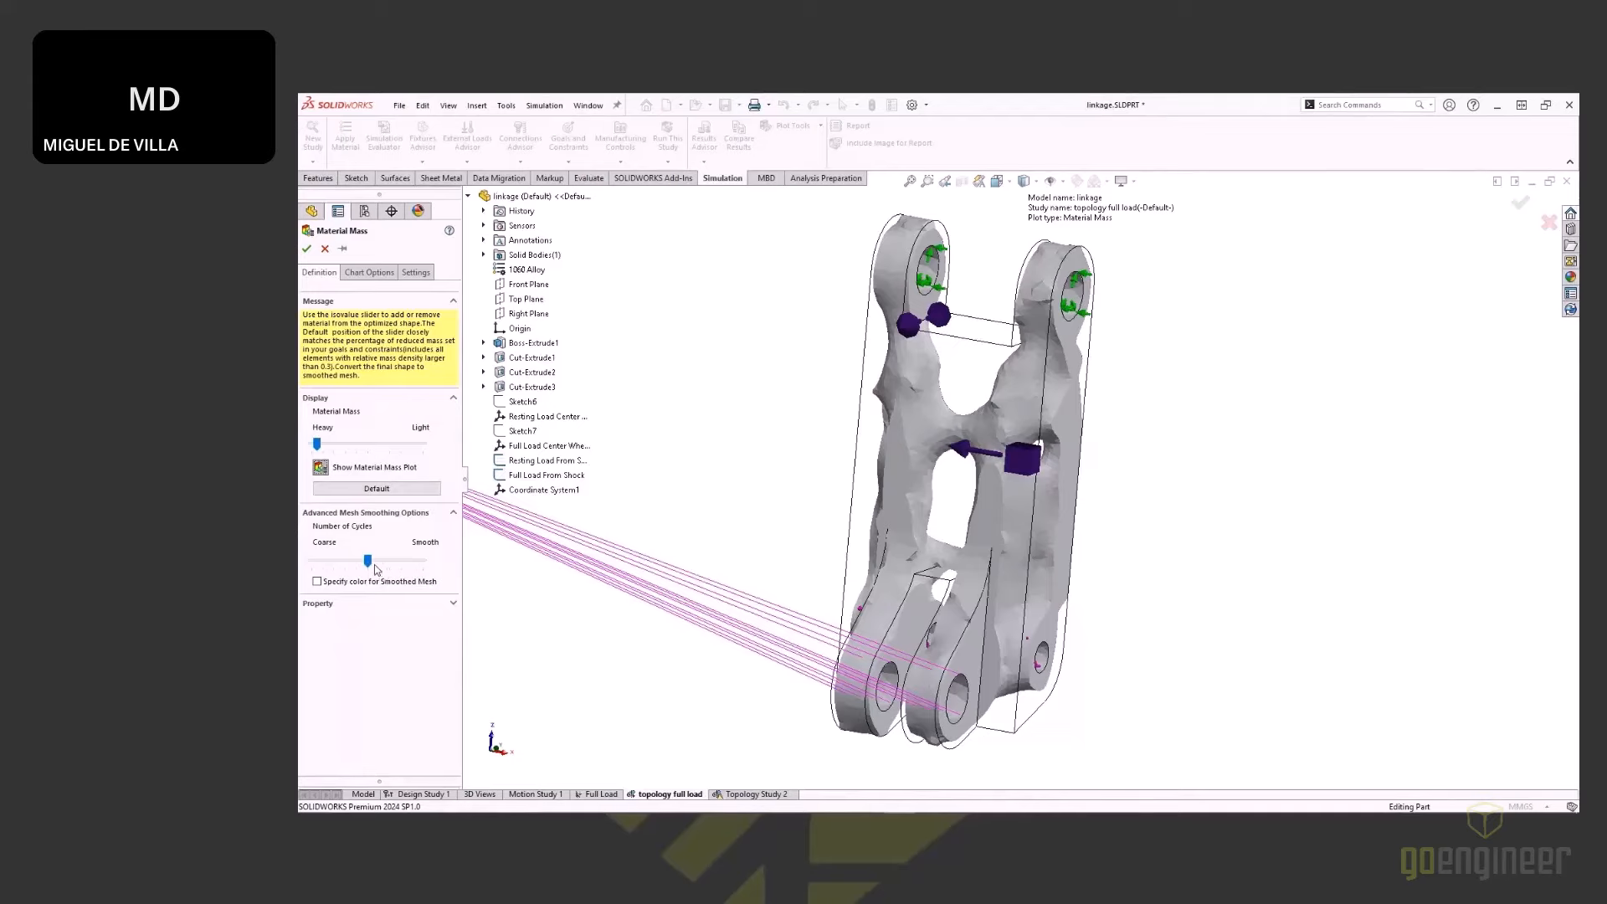
pyautogui.moveTo(368, 561); pyautogui.dragTo(408, 561)
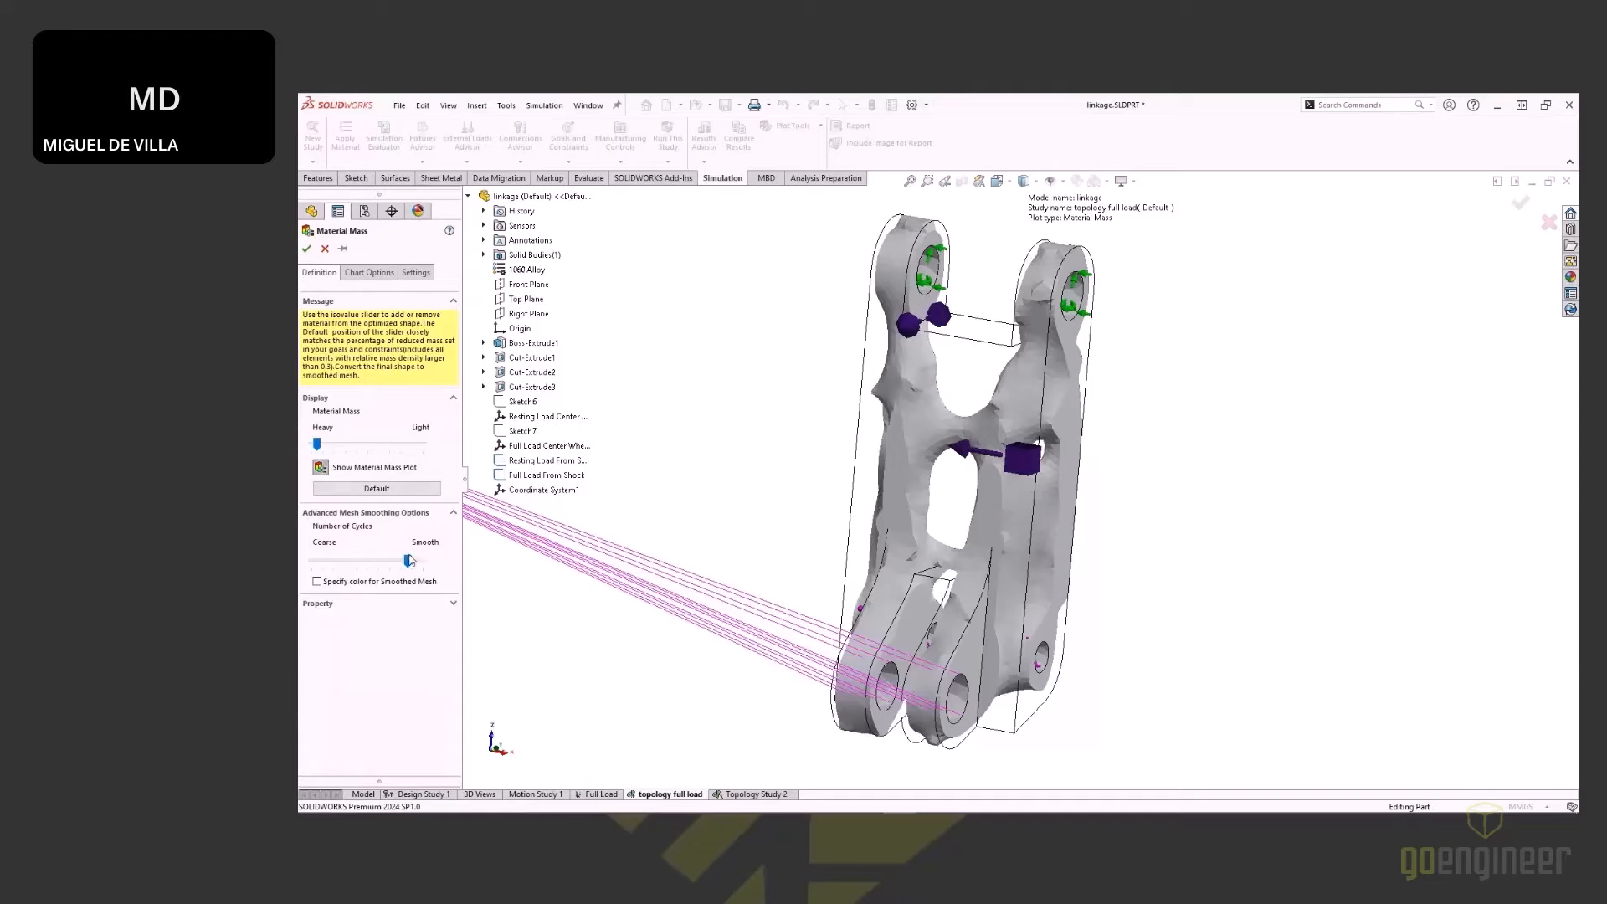
pyautogui.moveTo(408, 561); pyautogui.dragTo(318, 562)
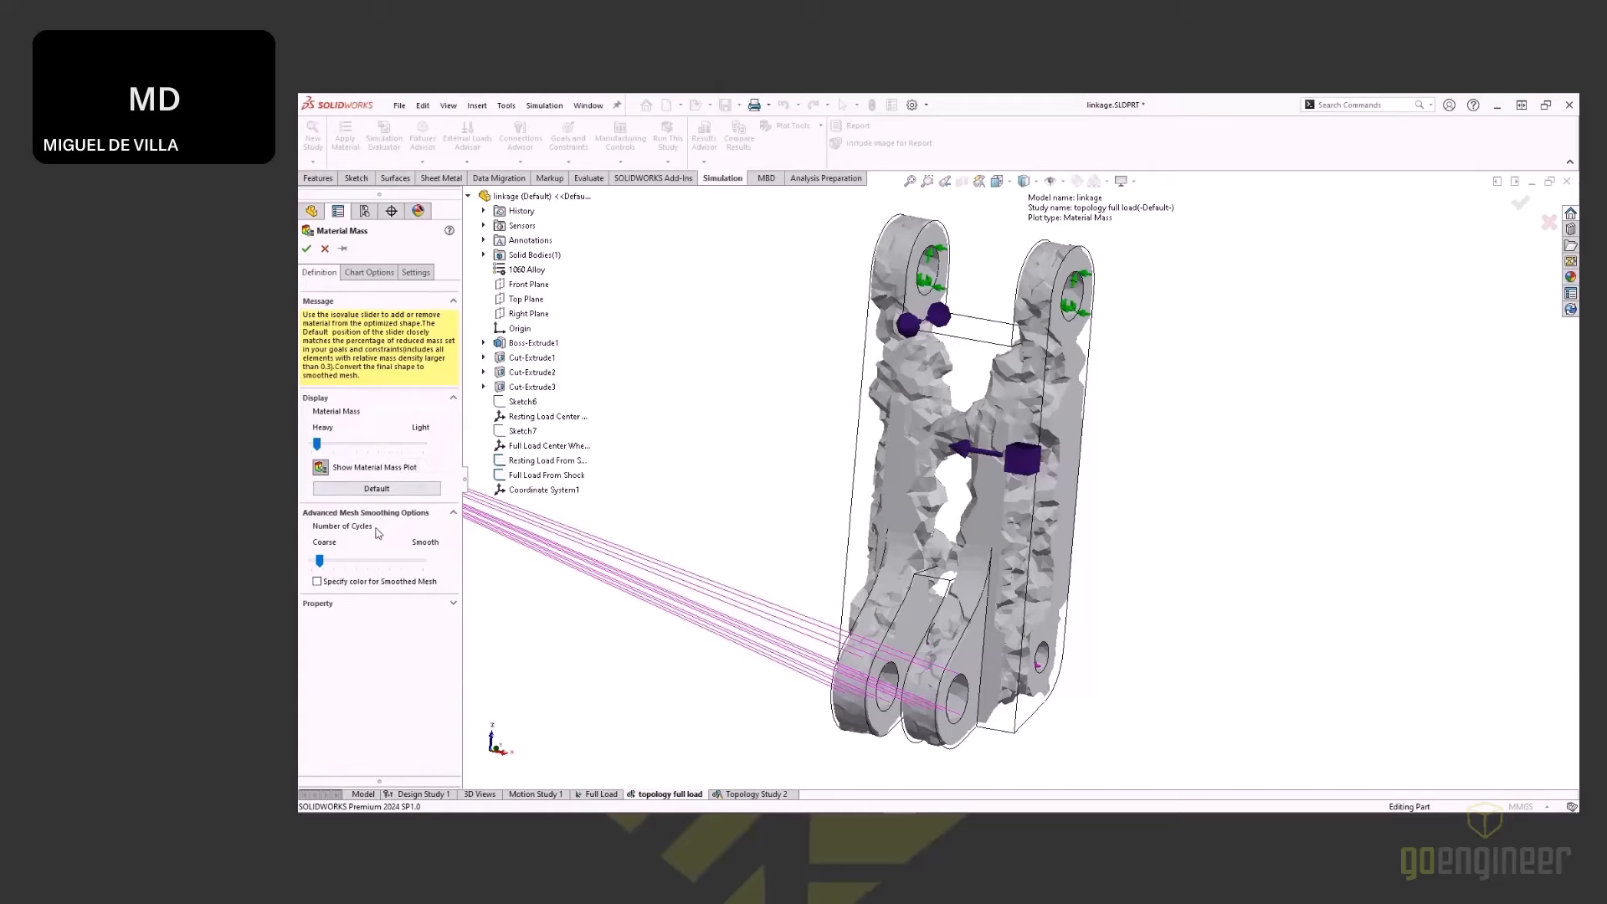
pyautogui.moveTo(925, 513); pyautogui.dragTo(941, 509, button='middle')
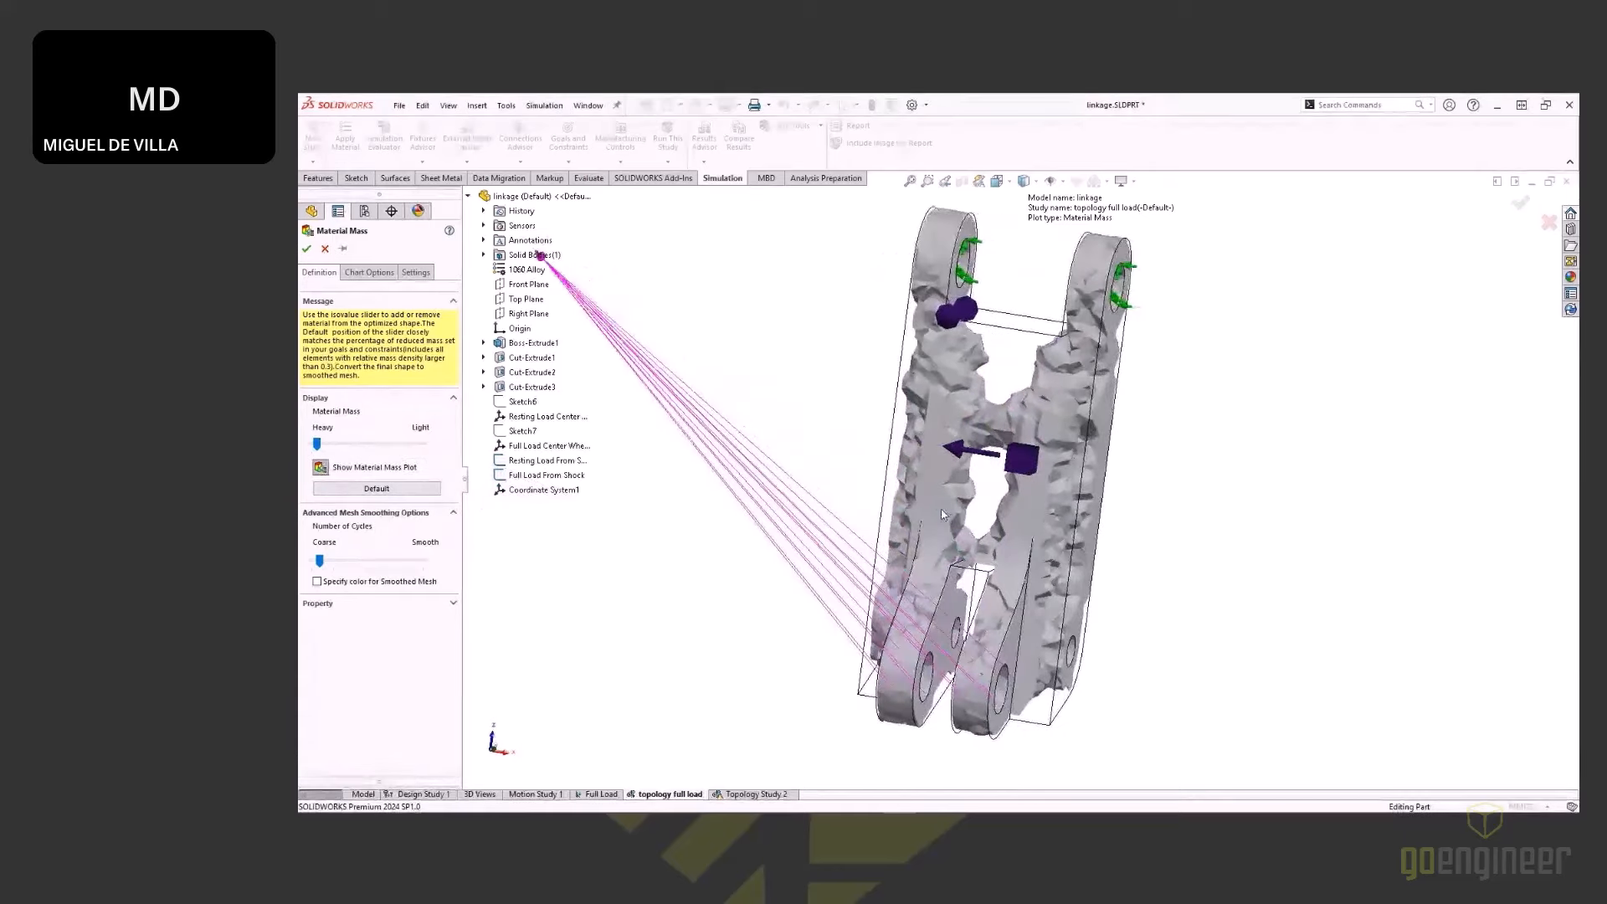
pyautogui.click(393, 491)
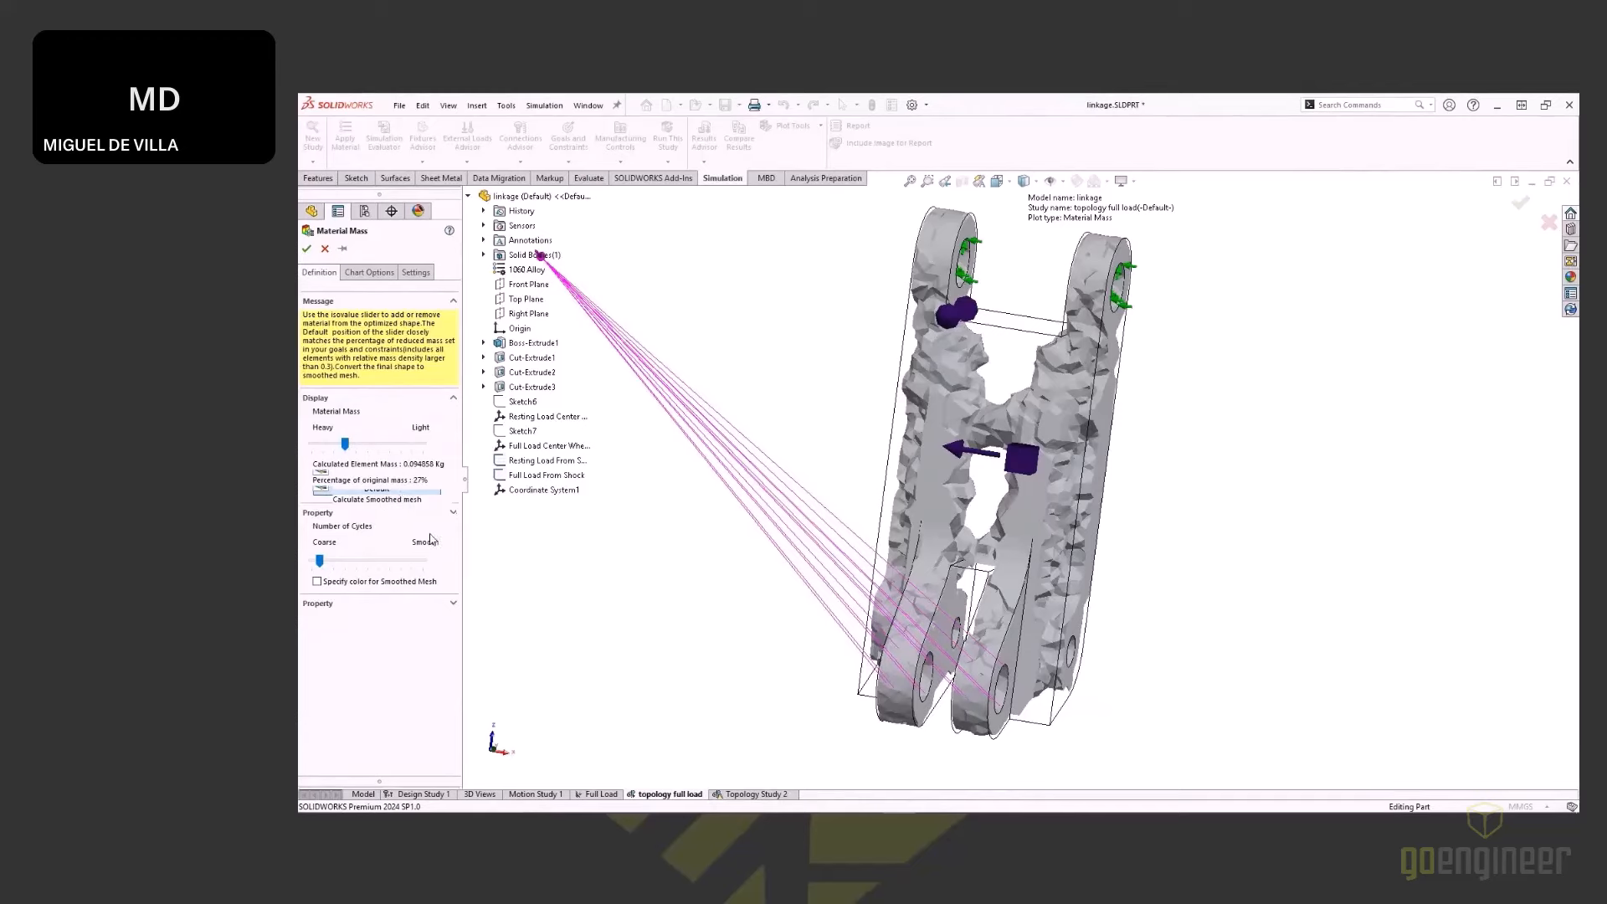
# Step: Accept the material mass settings, then review the smoothed mesh export options for a new part file and a new configuration without exporting
pyautogui.click(309, 249)
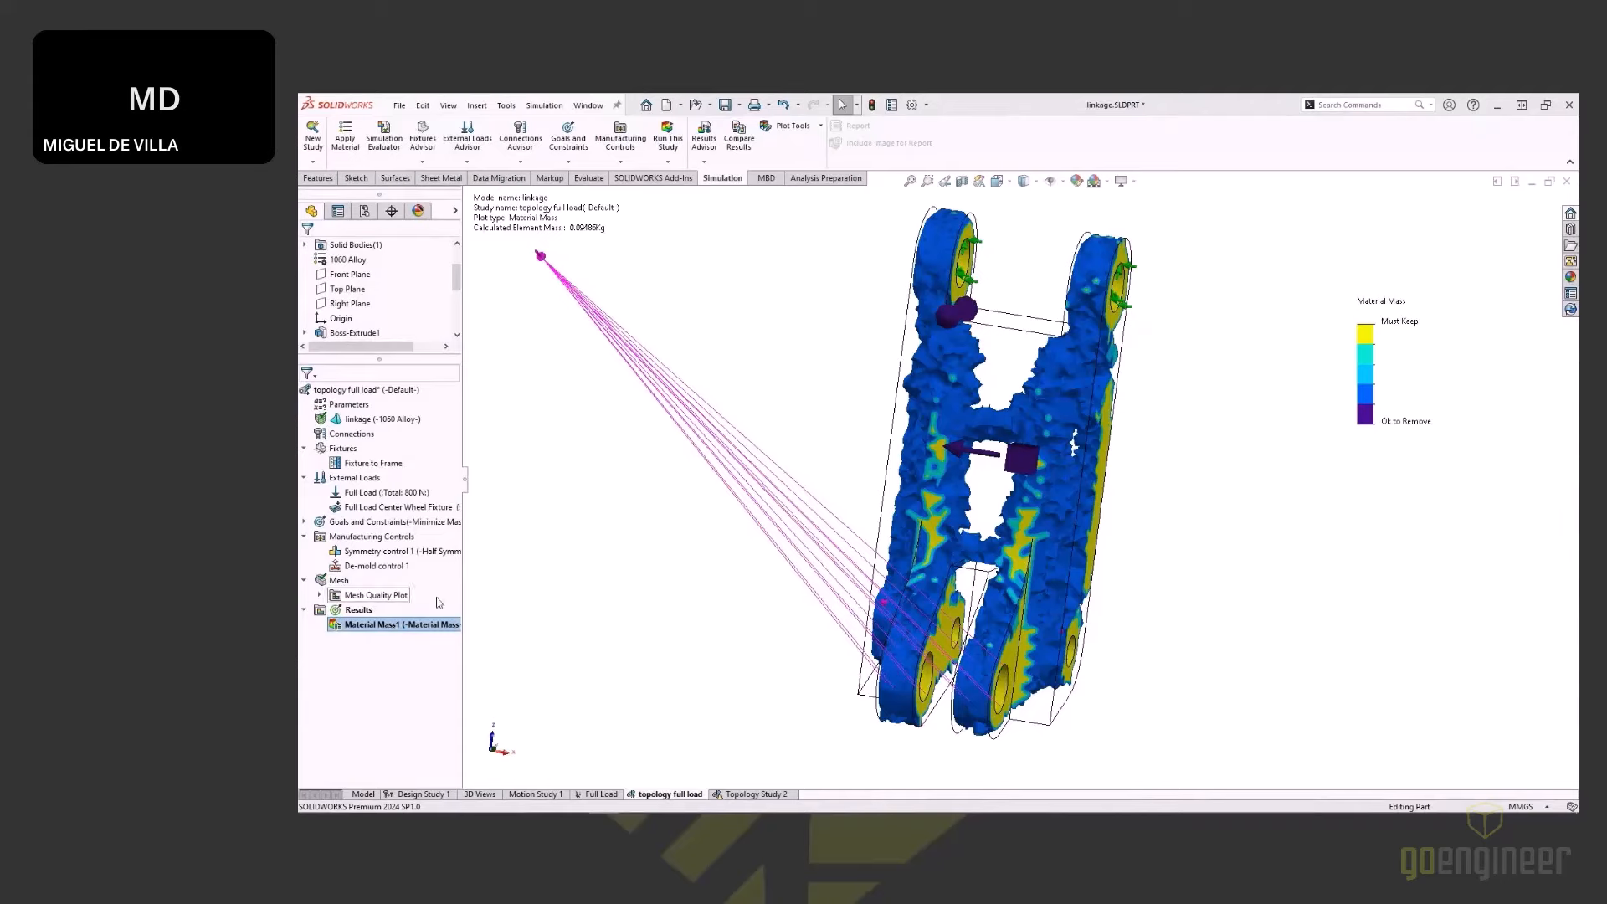
pyautogui.rightClick(426, 633)
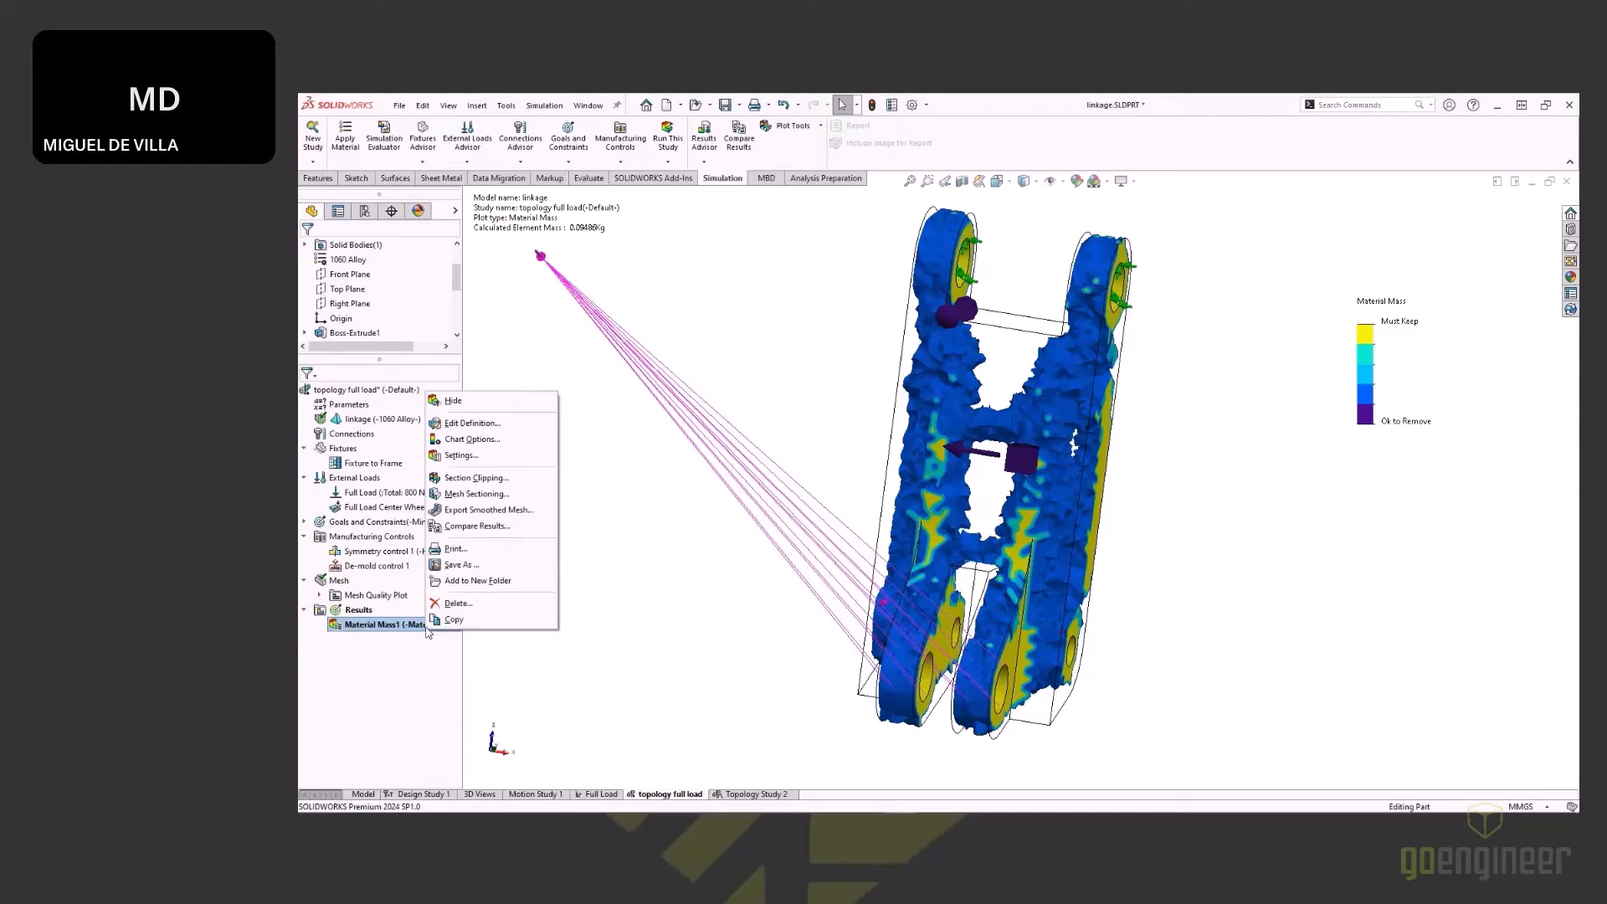
pyautogui.click(456, 510)
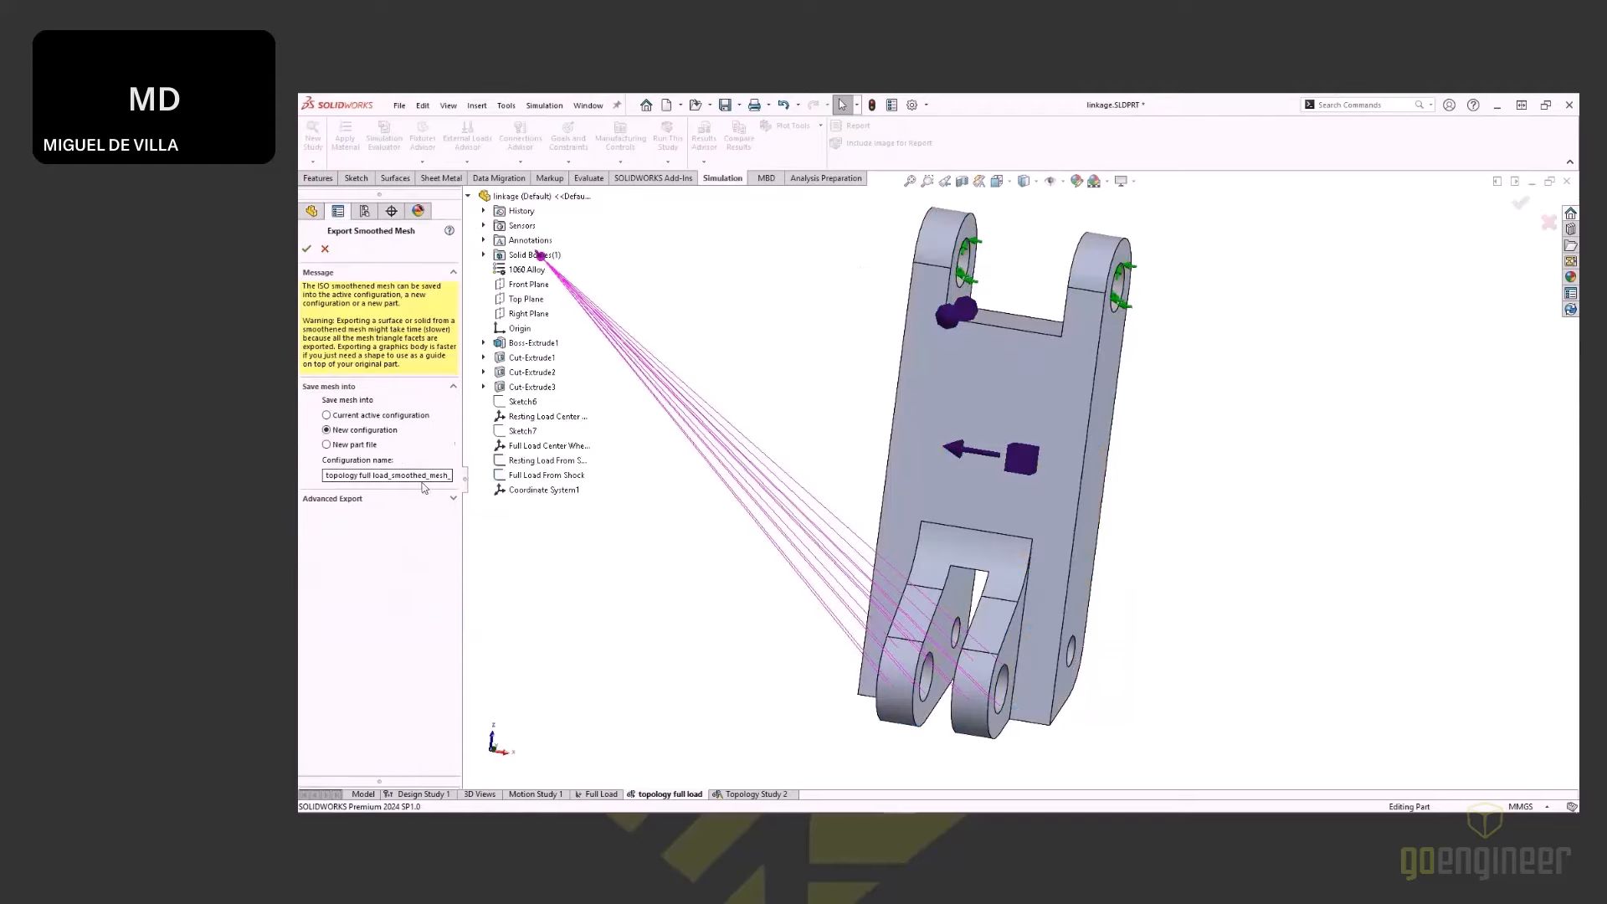
pyautogui.click(365, 446)
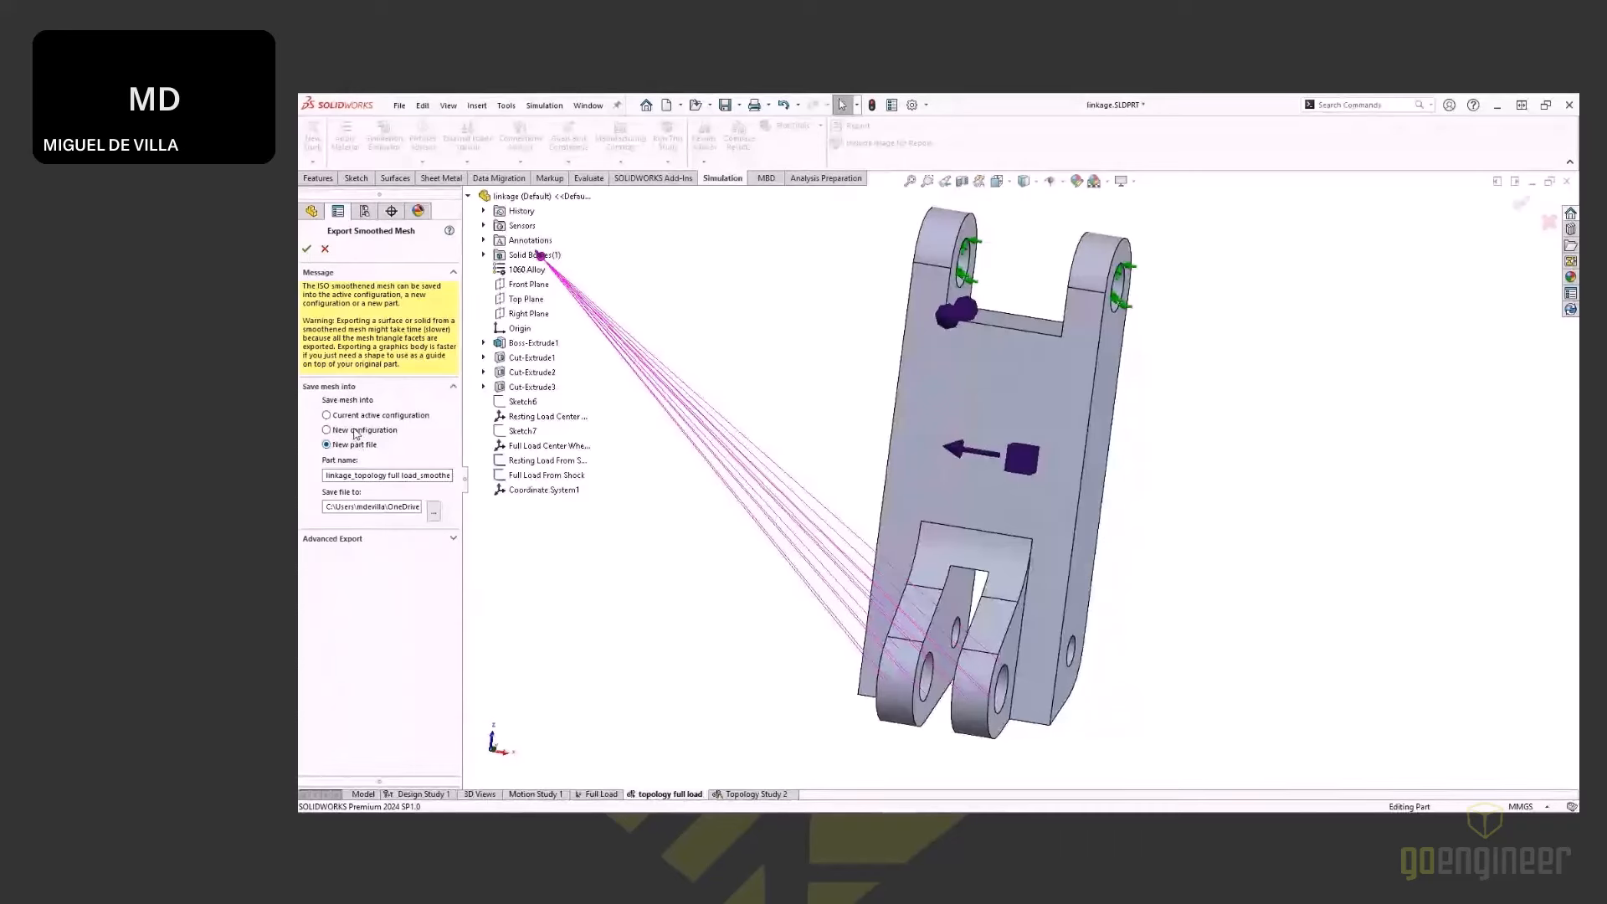
pyautogui.click(356, 430)
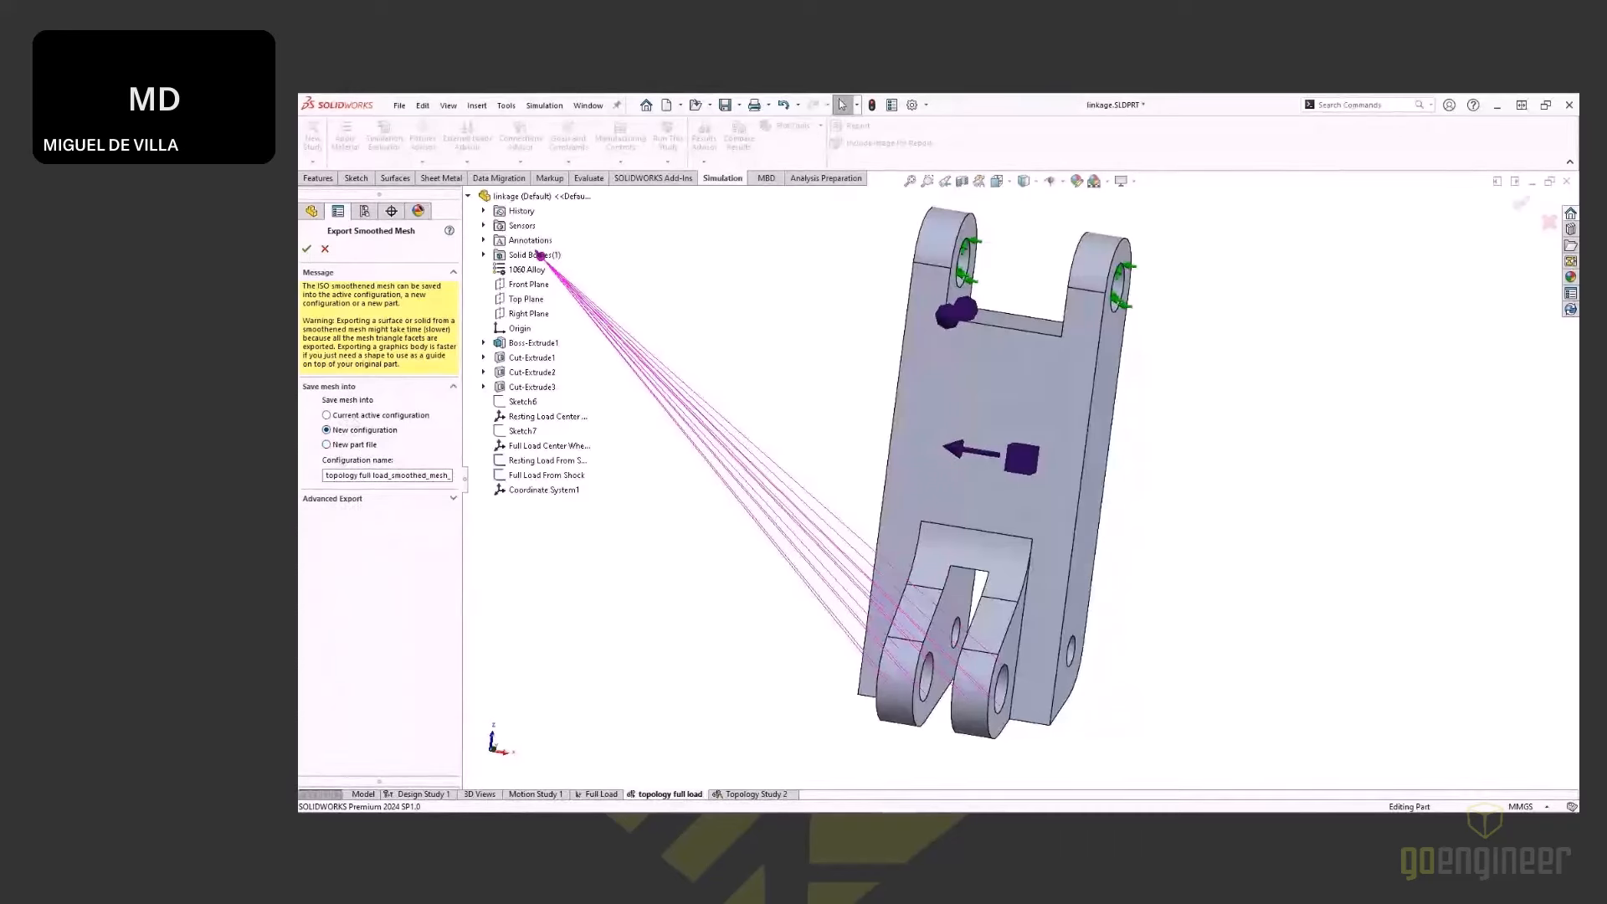
pyautogui.click(328, 250)
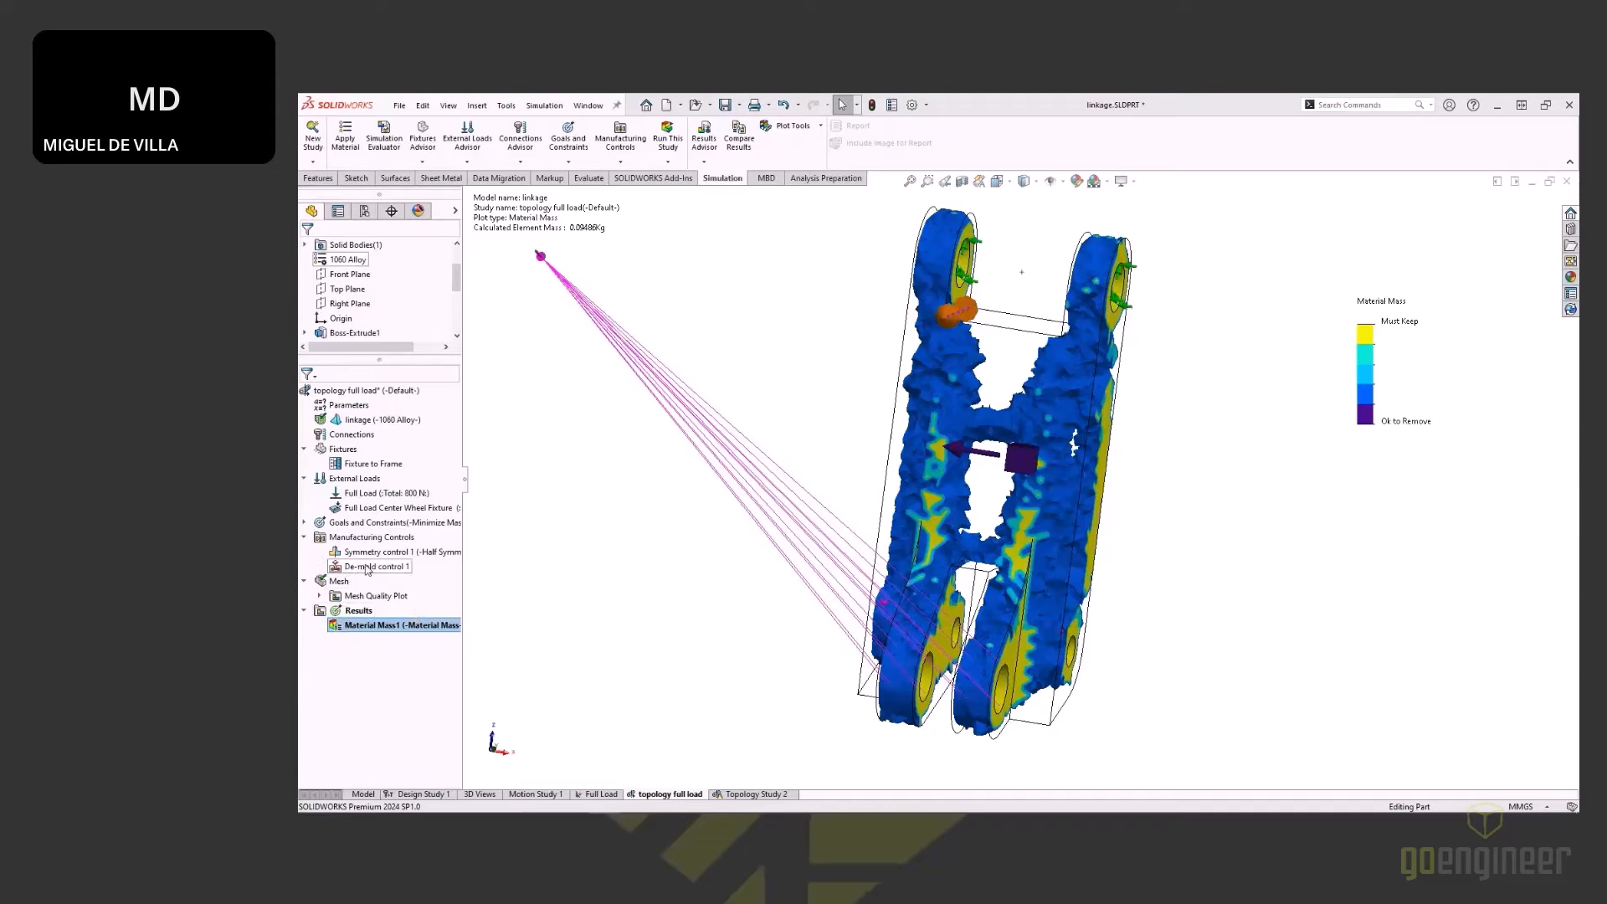
# Step: Hide the Material Mass1 plot and show it again on the linkage
pyautogui.moveTo(787, 445); pyautogui.dragTo(631, 556, button='middle')
pyautogui.rightClick(400, 625)
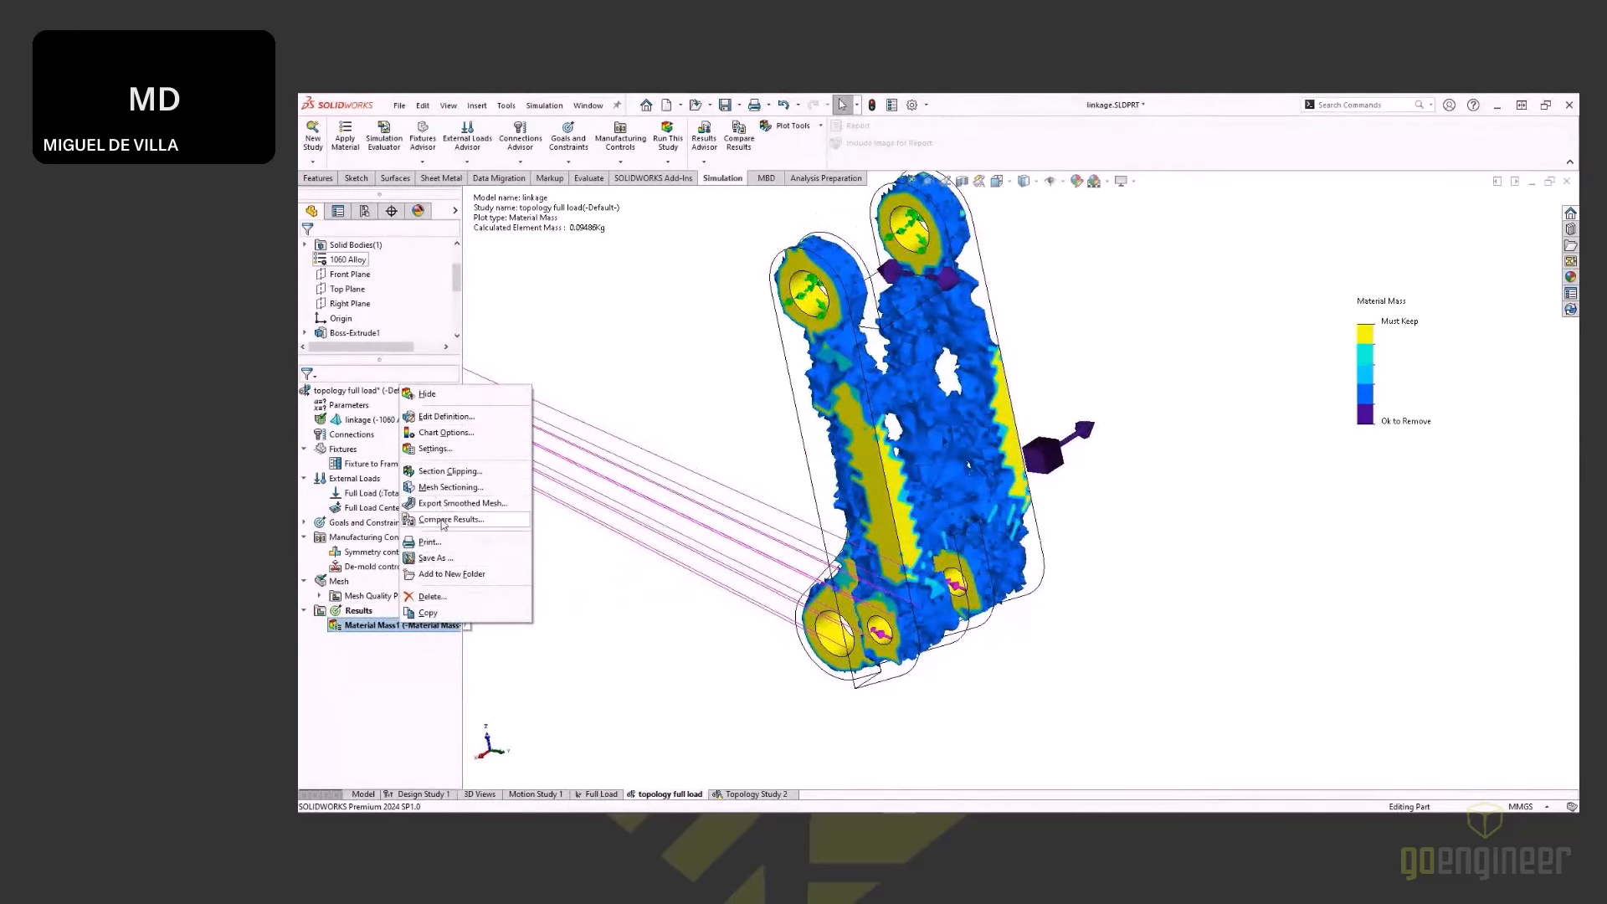
pyautogui.click(427, 394)
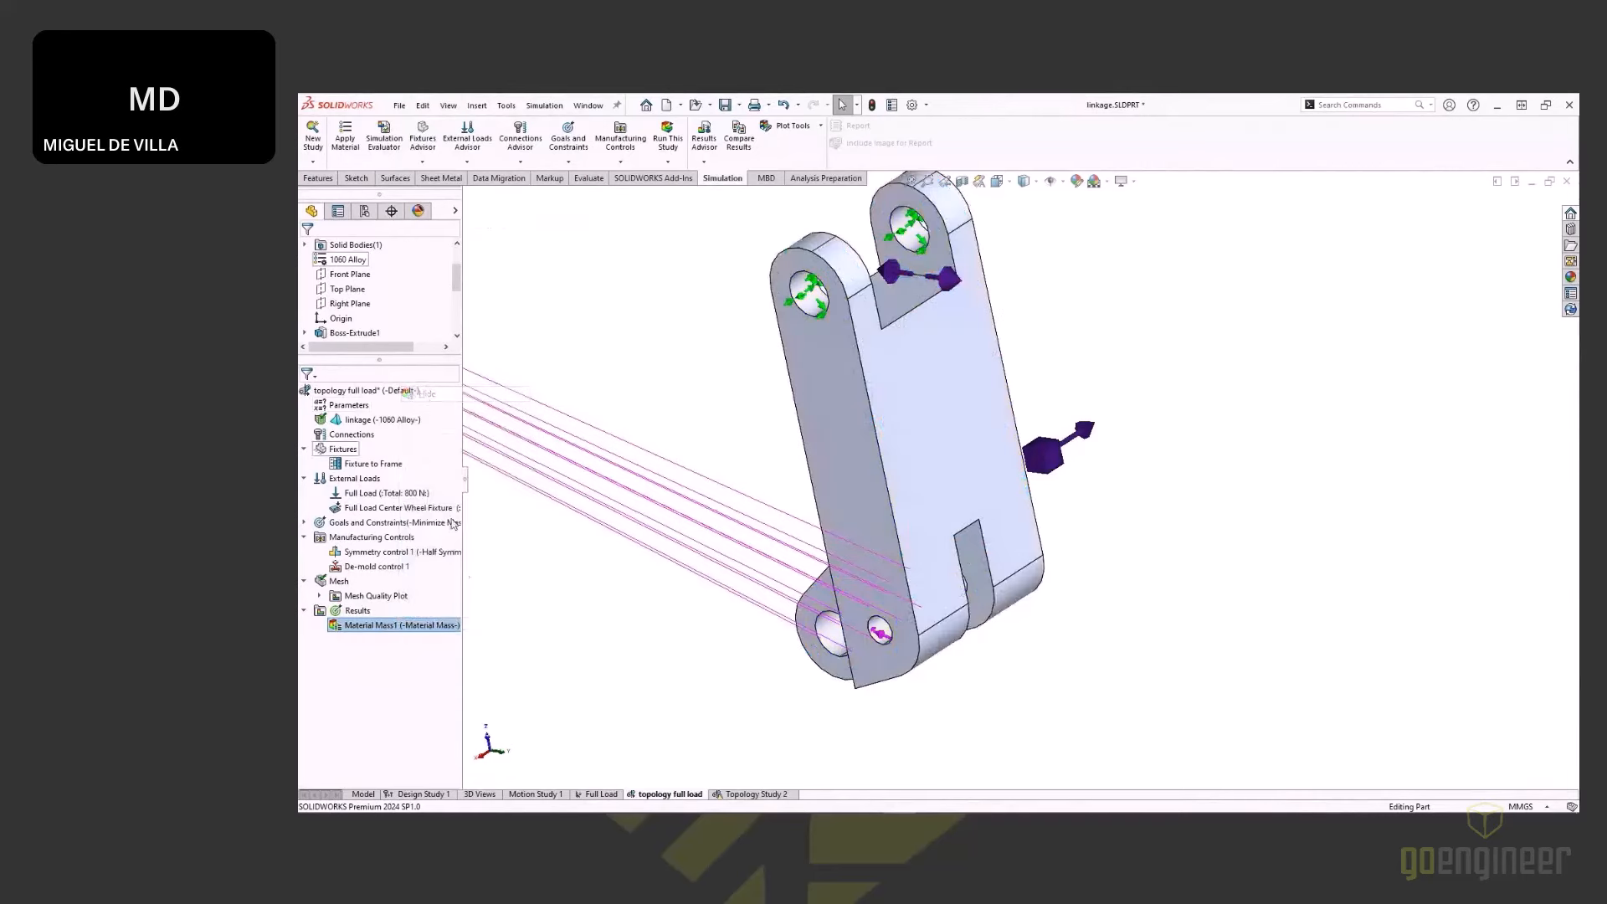
pyautogui.click(630, 579)
pyautogui.rightClick(383, 628)
pyautogui.click(398, 638)
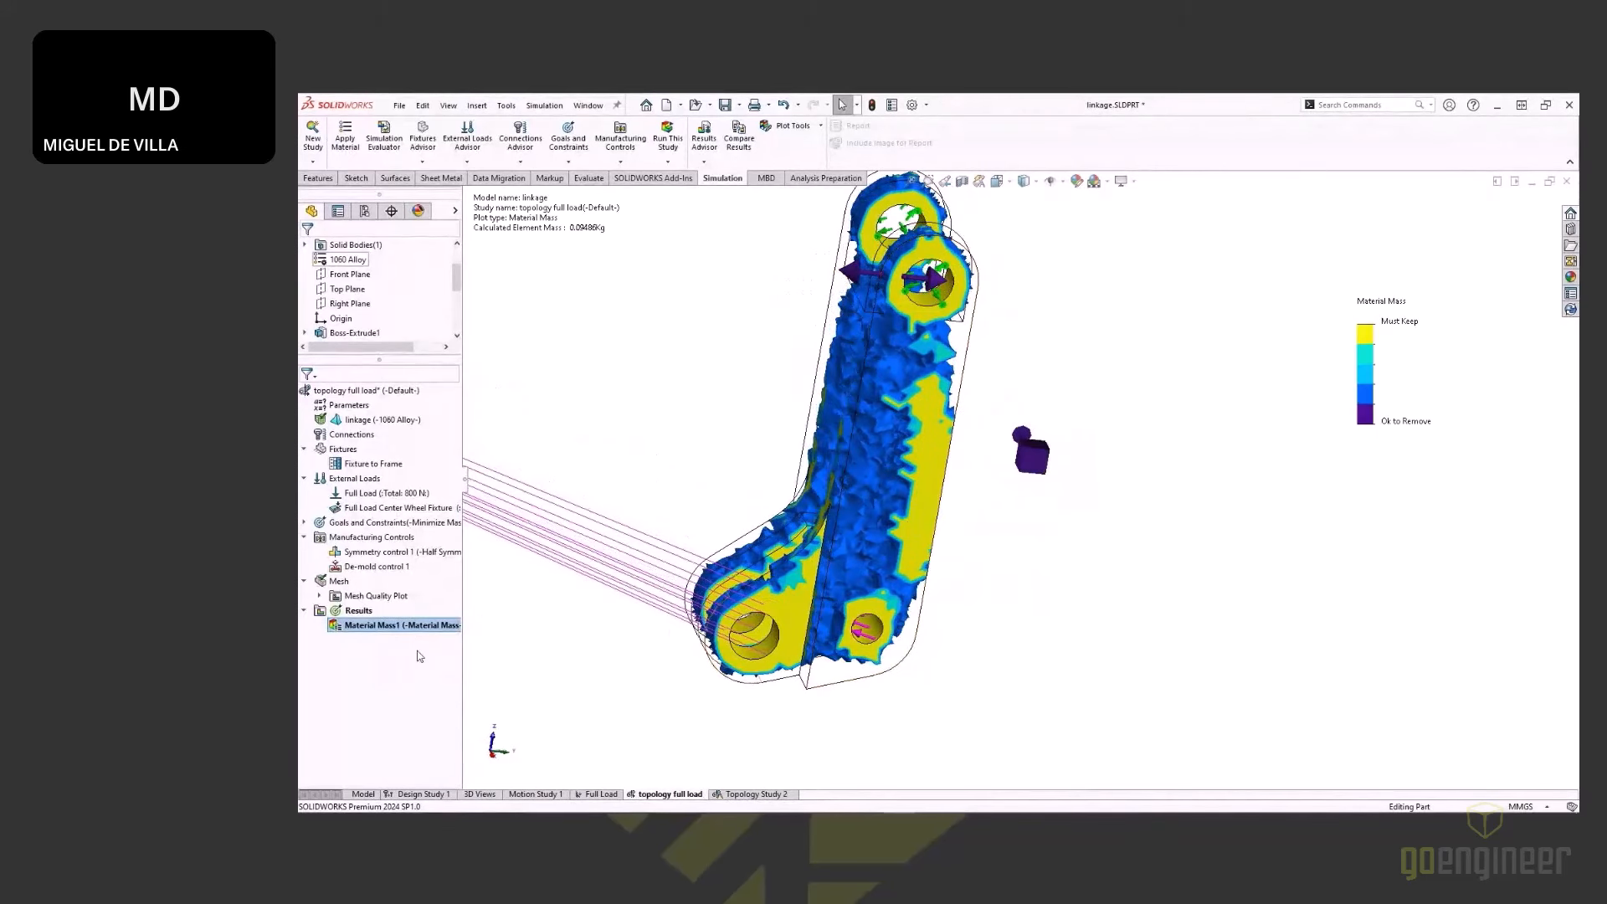
# Step: Calculate the smoothed mesh in the Material Mass1 definition with the smoothing cycles at Coarse, and accept it
pyautogui.rightClick(406, 626)
pyautogui.click(446, 419)
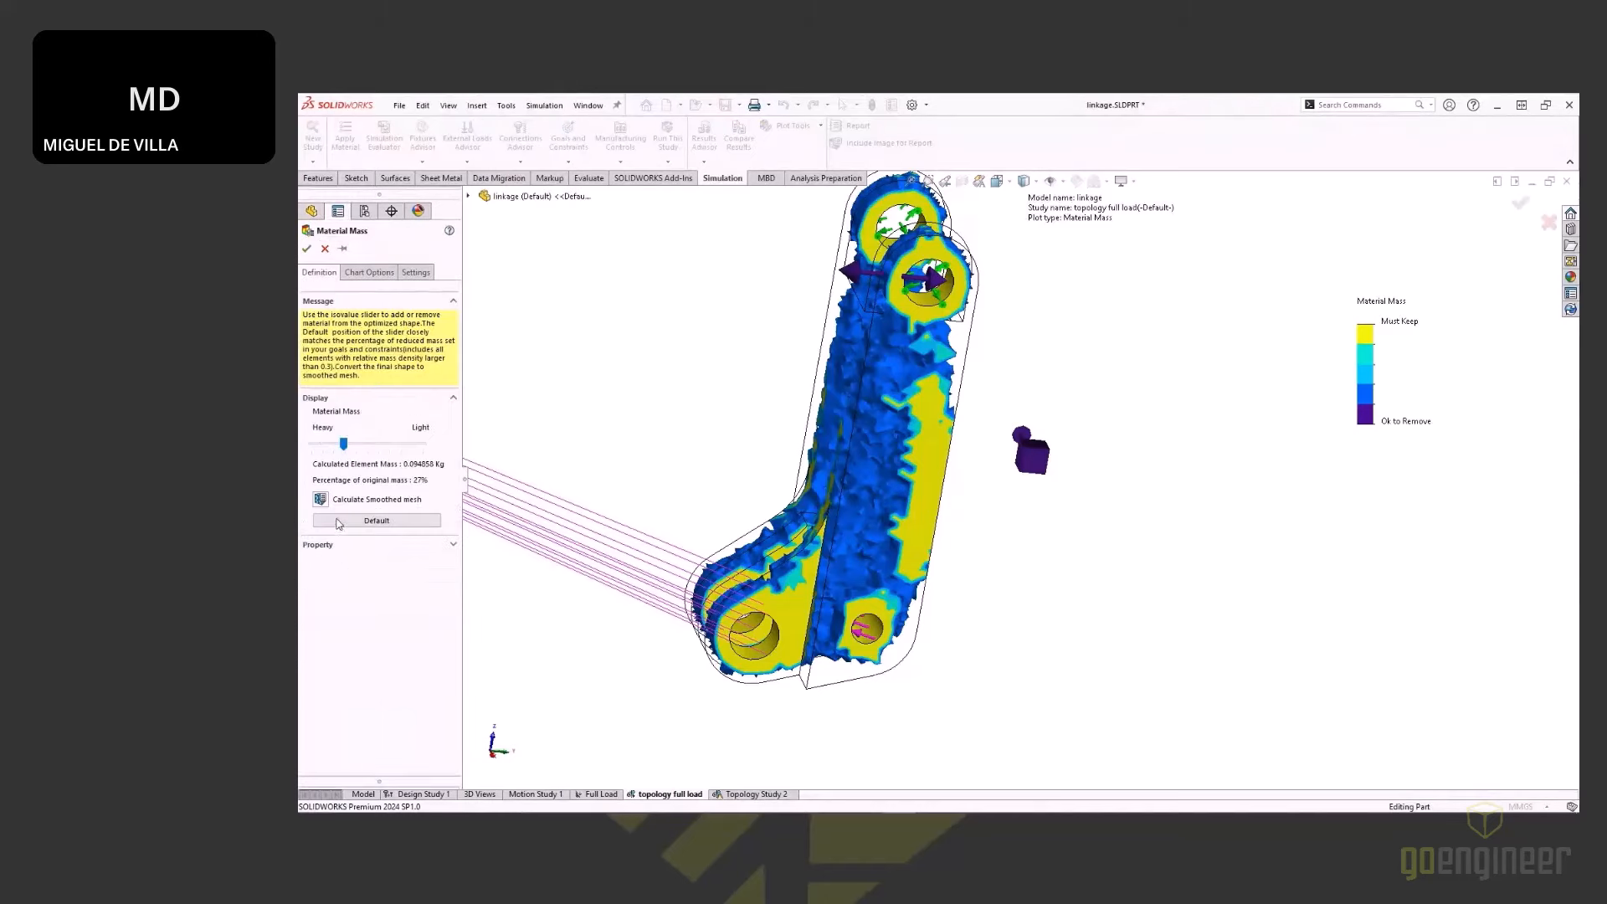
pyautogui.click(306, 249)
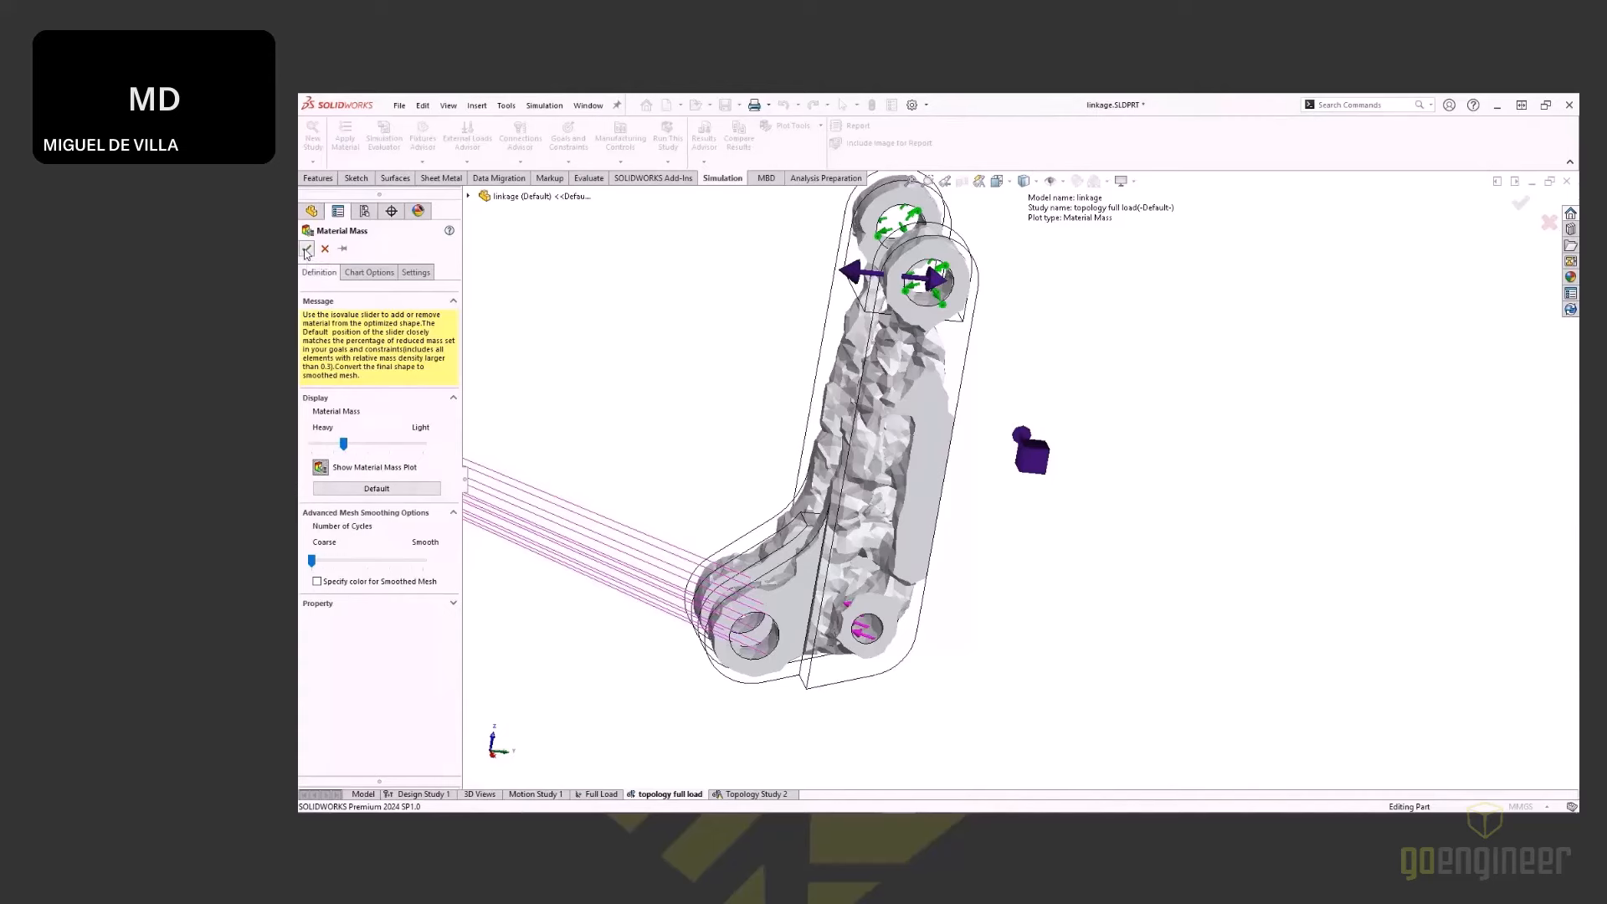
pyautogui.moveTo(775, 352); pyautogui.dragTo(878, 360, button='middle')
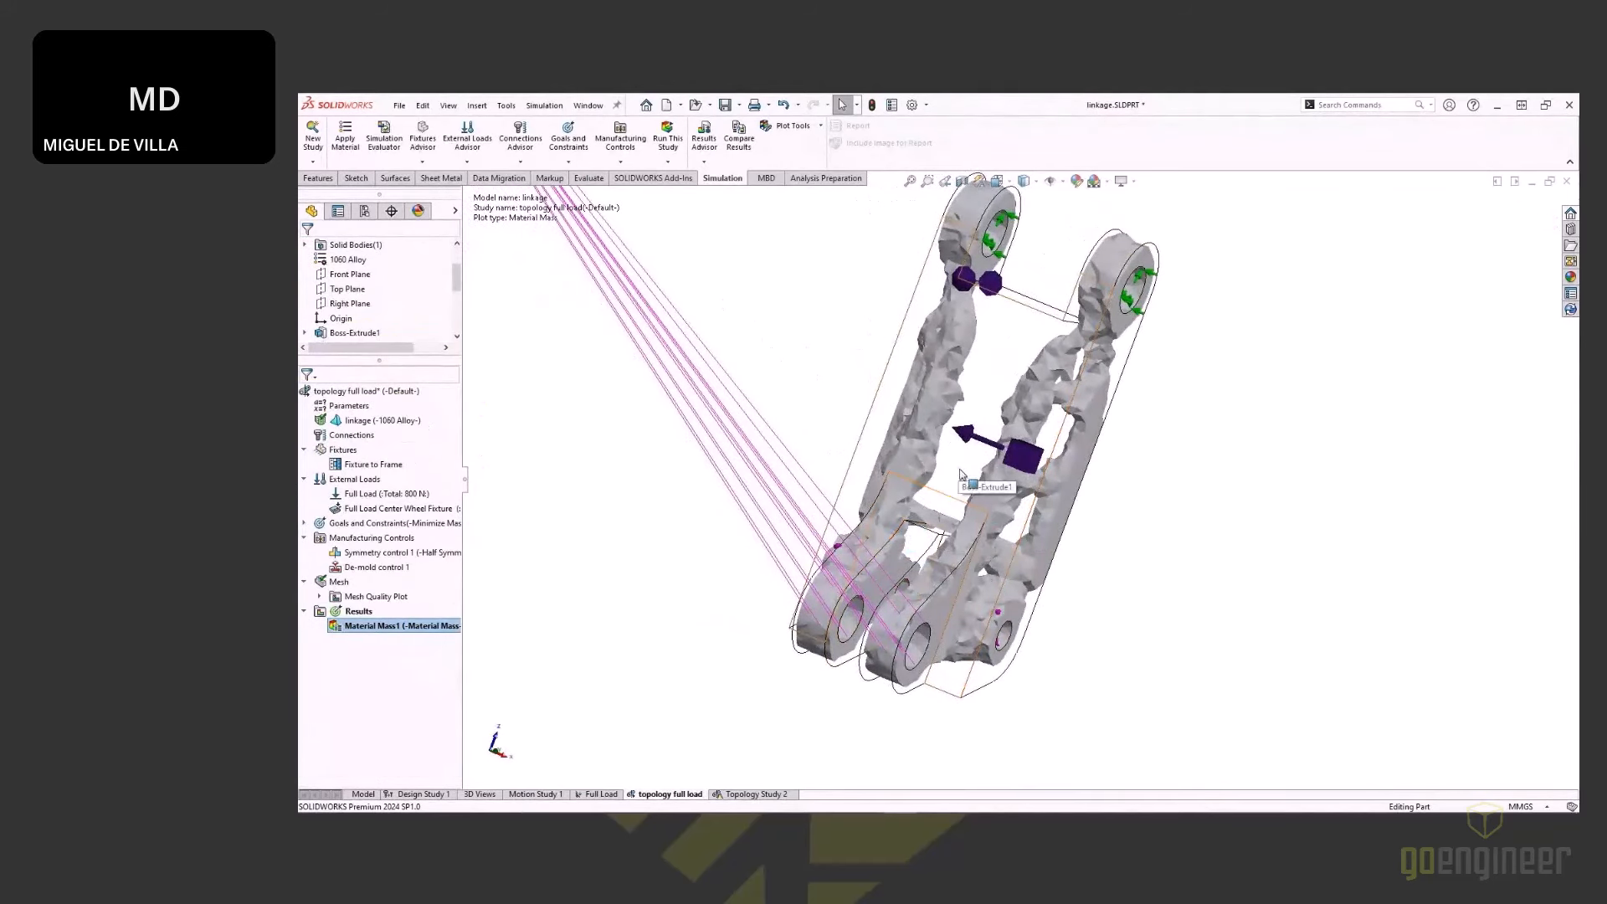
pyautogui.rightClick(362, 628)
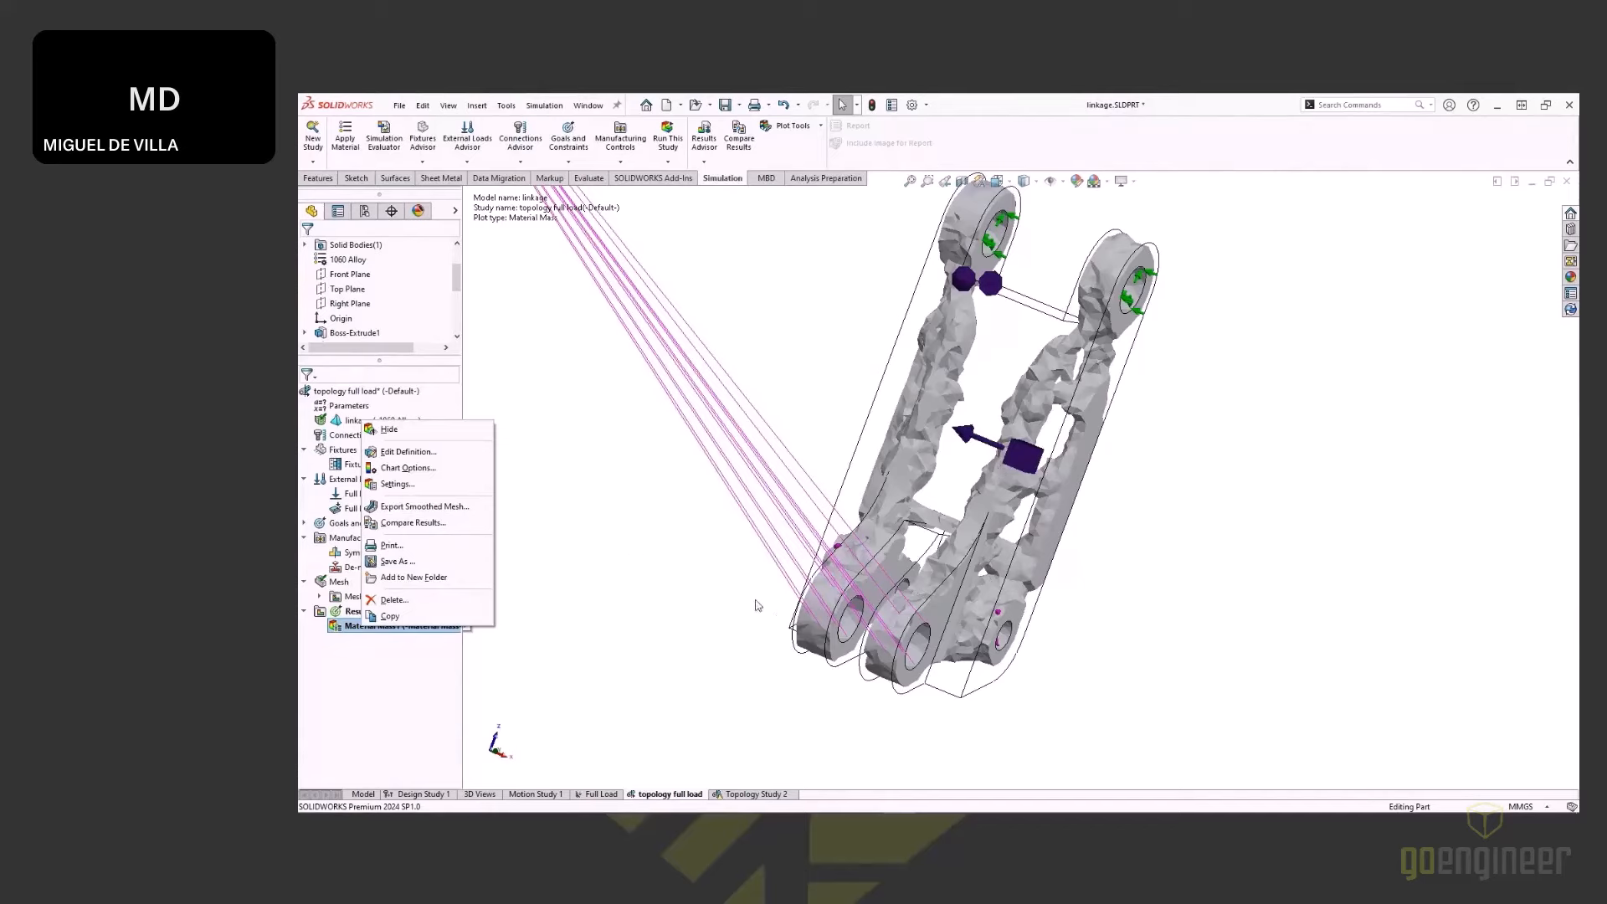
pyautogui.click(713, 585)
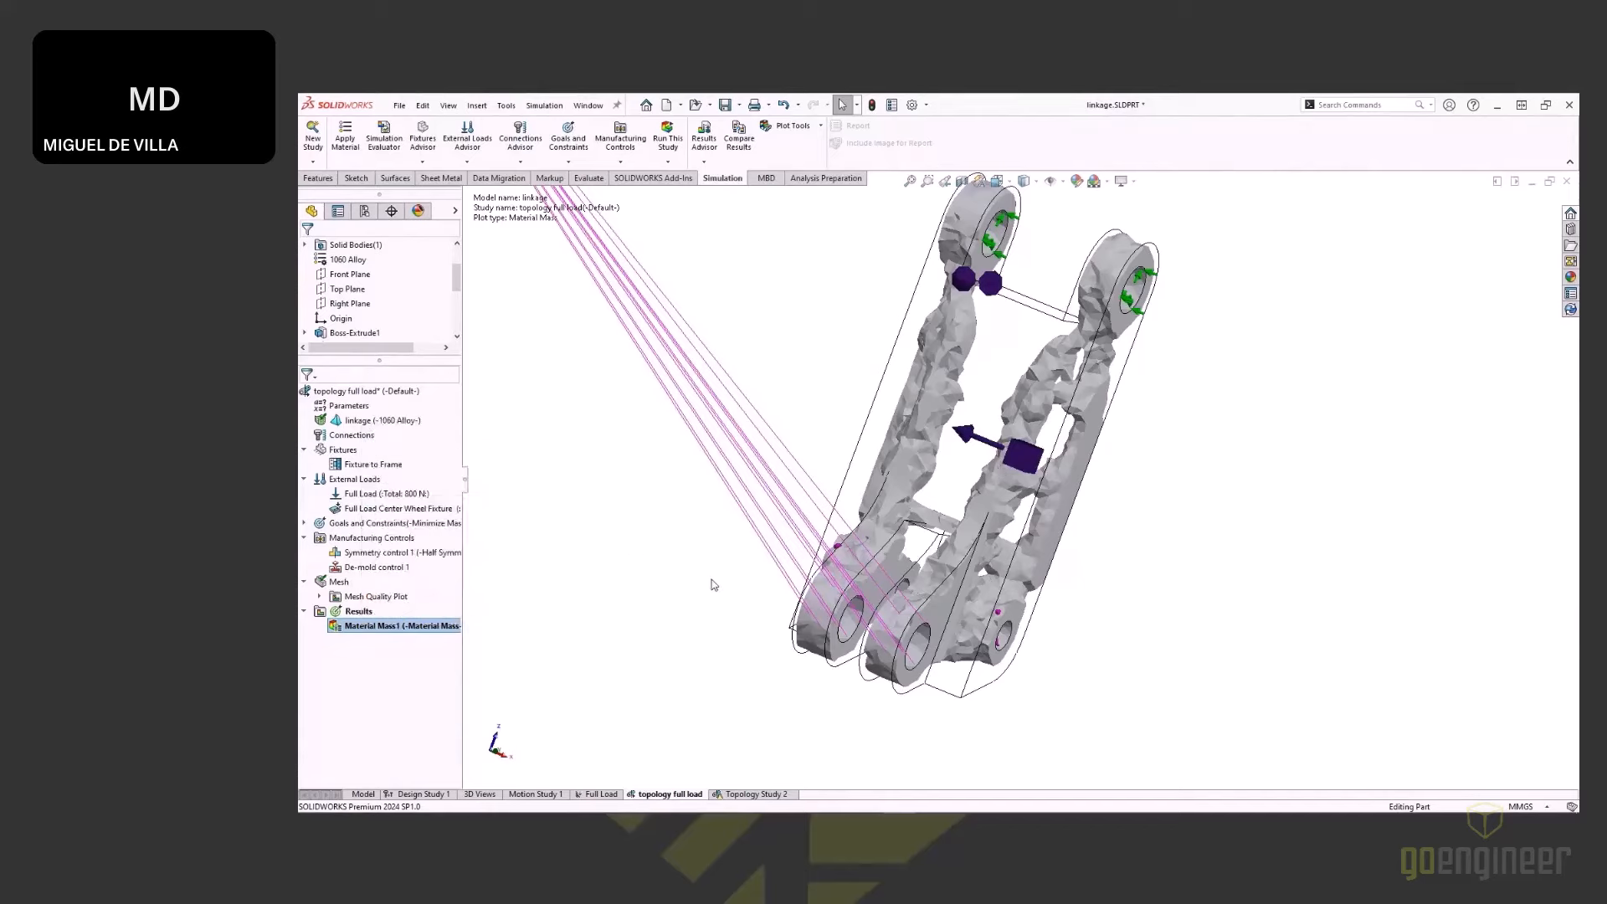
# Step: Highlight De-mold control 1 and examine the smoothed linkage's underside and the surfaces around its lower holes
pyautogui.click(370, 570)
pyautogui.moveTo(617, 494); pyautogui.dragTo(937, 312, button='middle')
pyautogui.scroll(3, 1055, 436)
pyautogui.moveTo(1058, 460); pyautogui.dragTo(1133, 351, button='middle')
pyautogui.scroll(-5, 1051, 381)
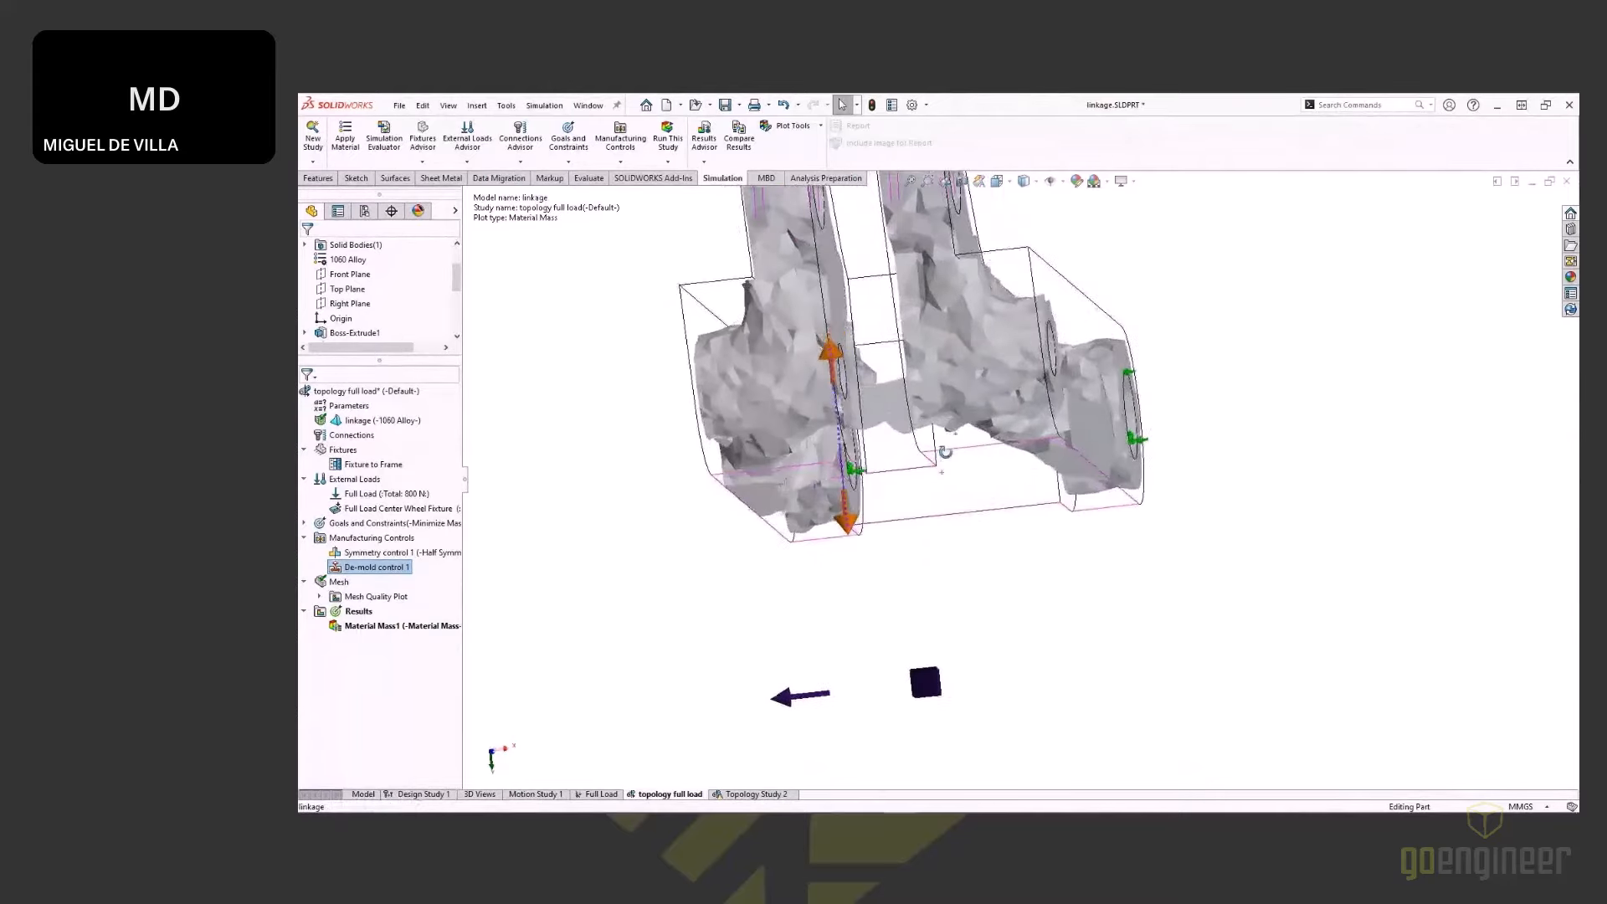
pyautogui.moveTo(1068, 419); pyautogui.dragTo(1043, 476, button='middle')
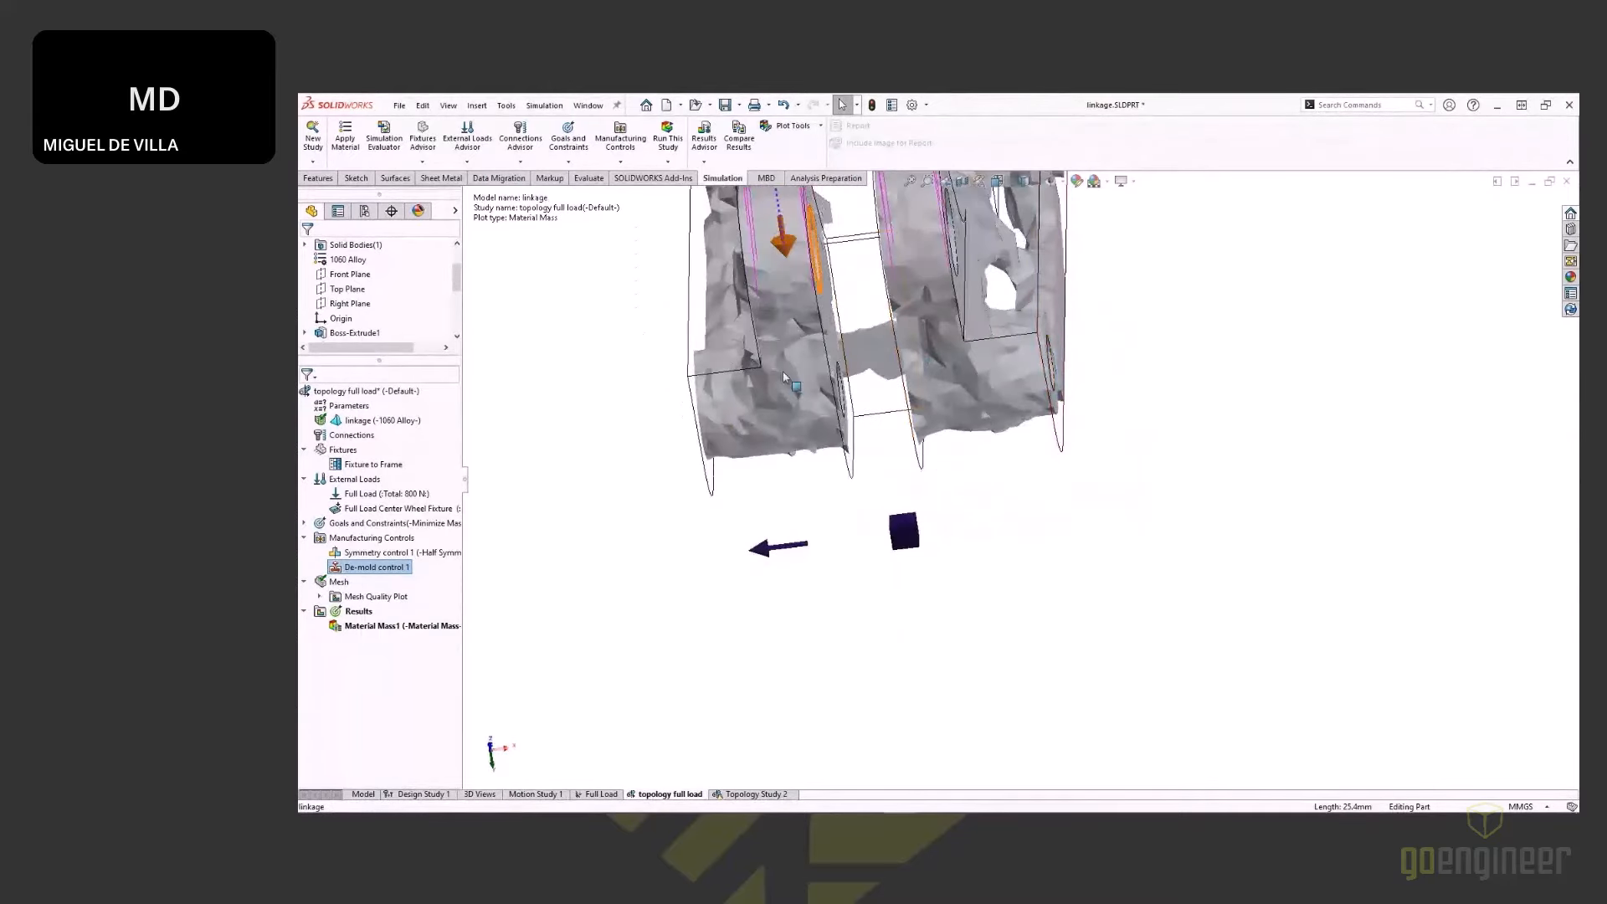
pyautogui.scroll(2, 838, 369)
pyautogui.scroll(-4, 842, 371)
pyautogui.moveTo(844, 376); pyautogui.dragTo(942, 394, button='middle')
pyautogui.scroll(-4, 844, 581)
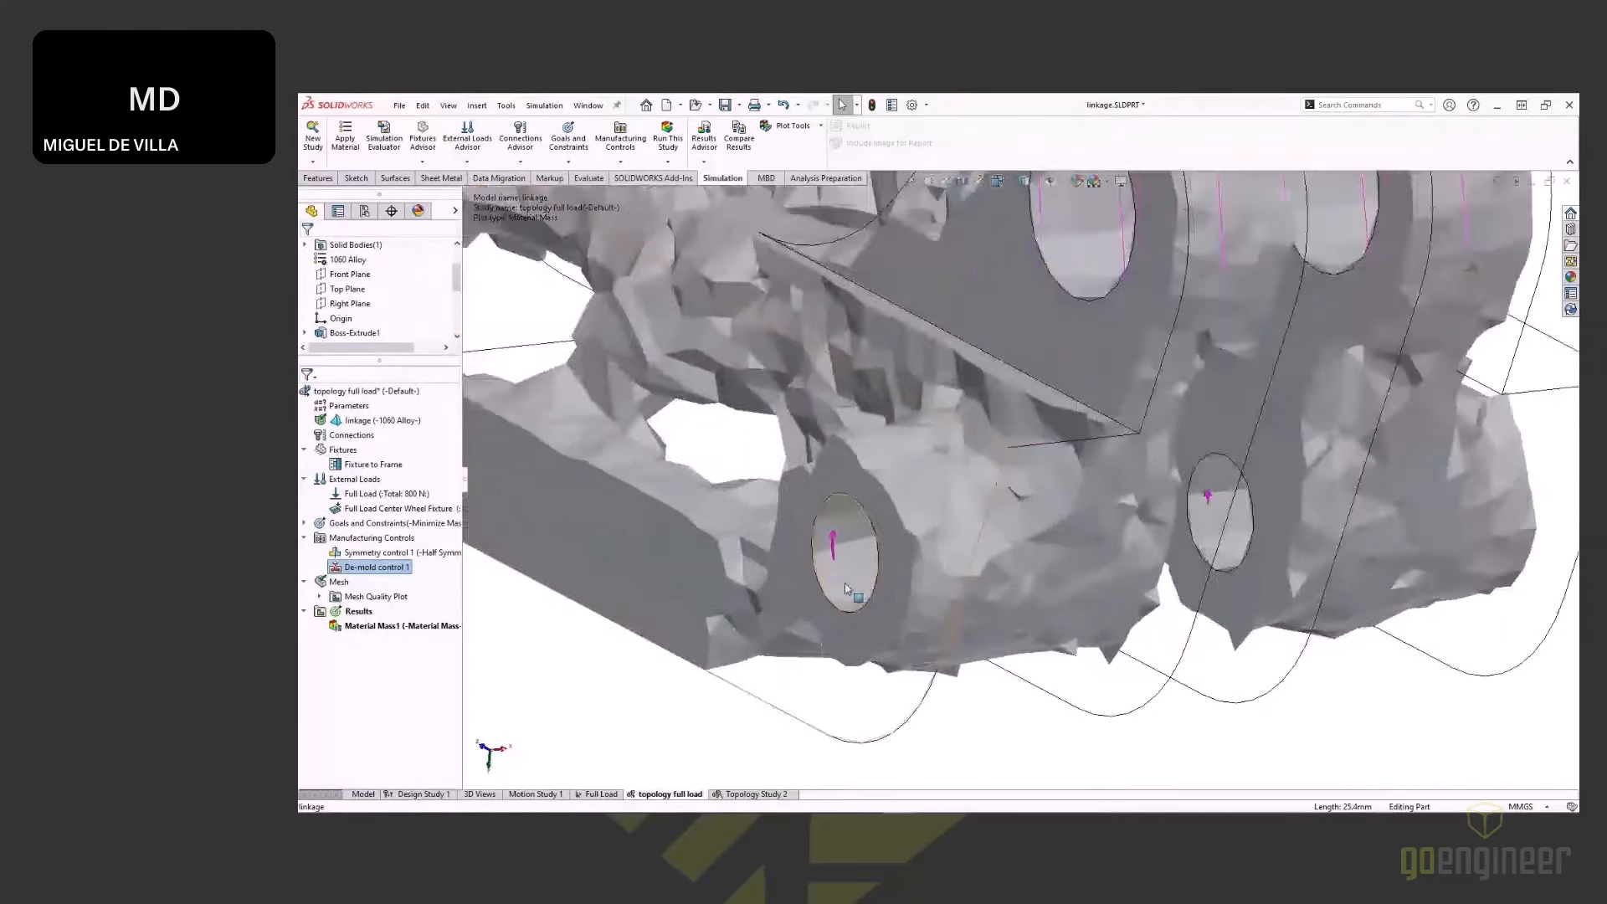
pyautogui.moveTo(845, 583); pyautogui.dragTo(890, 559, button='middle')
pyautogui.scroll(6, 890, 558)
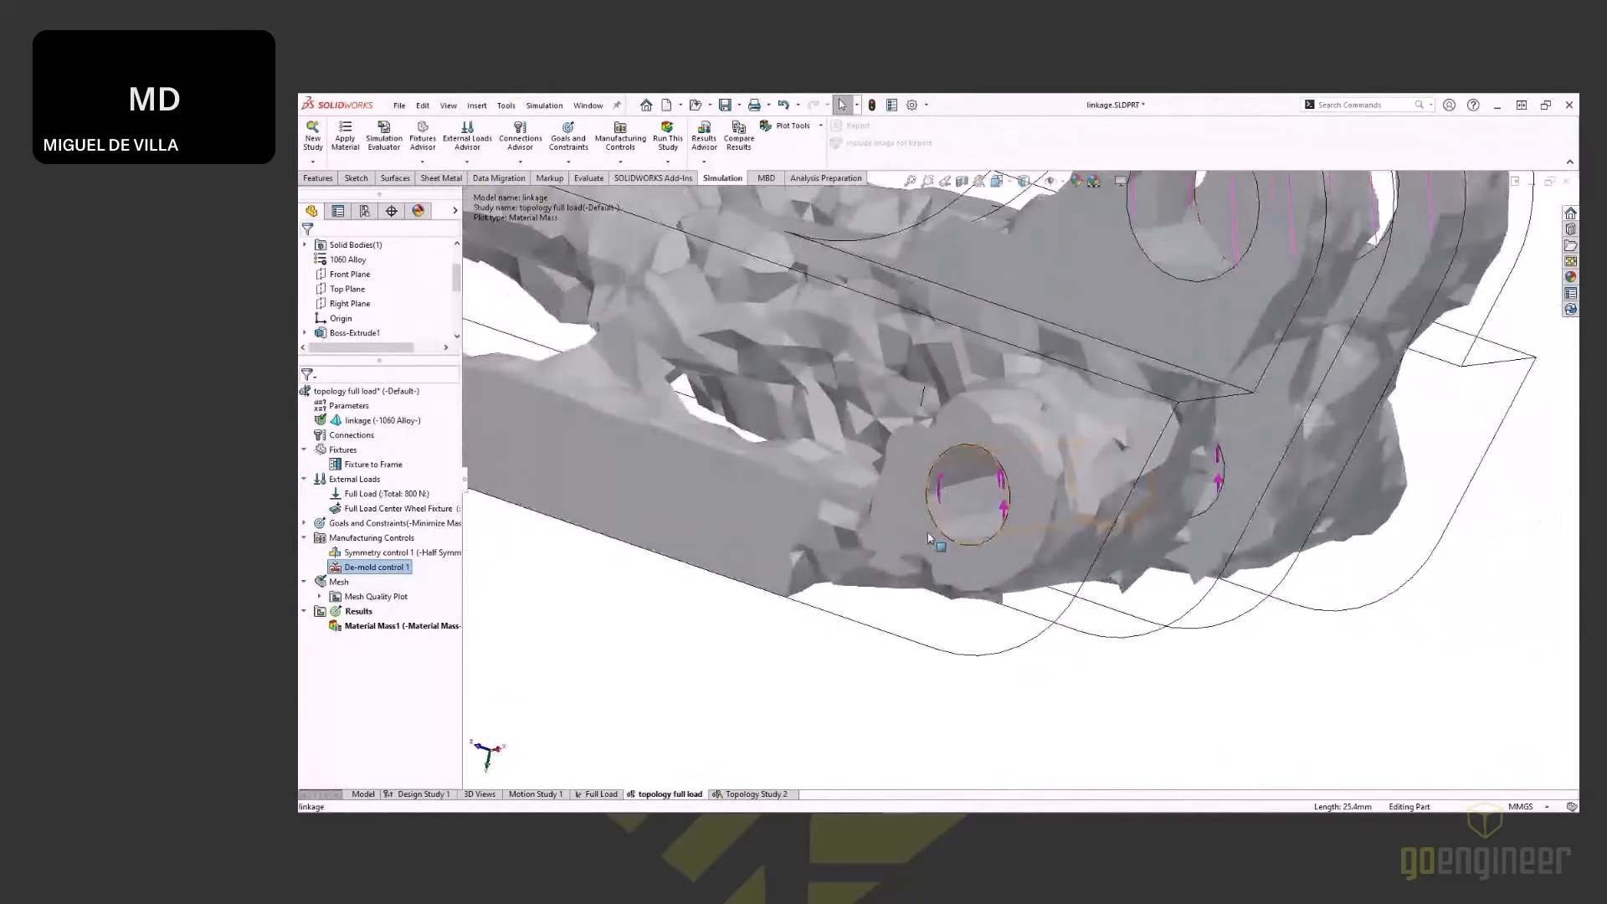
# Step: Examine the smoothed linkage's lugs and the openings through its side arms up close
pyautogui.moveTo(1010, 458); pyautogui.dragTo(899, 420, button='middle')
pyautogui.scroll(3, 1218, 454)
pyautogui.moveTo(1218, 454); pyautogui.dragTo(1189, 416, button='middle')
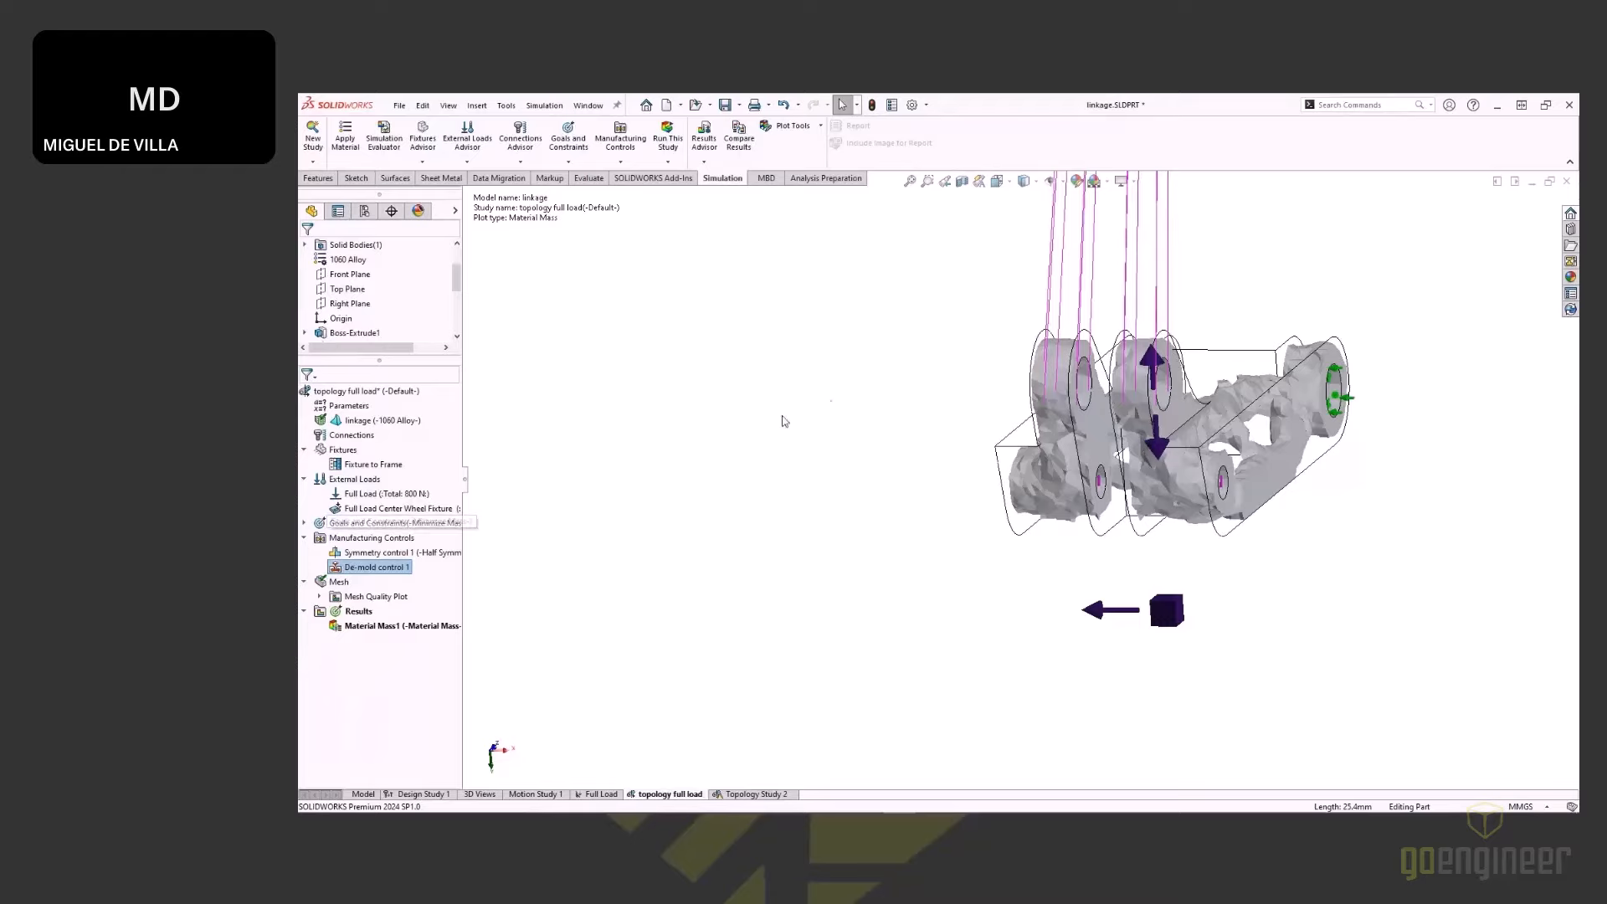
pyautogui.scroll(-4, 1214, 406)
pyautogui.moveTo(1317, 458); pyautogui.dragTo(1317, 494, button='middle')
pyautogui.scroll(-4, 1247, 452)
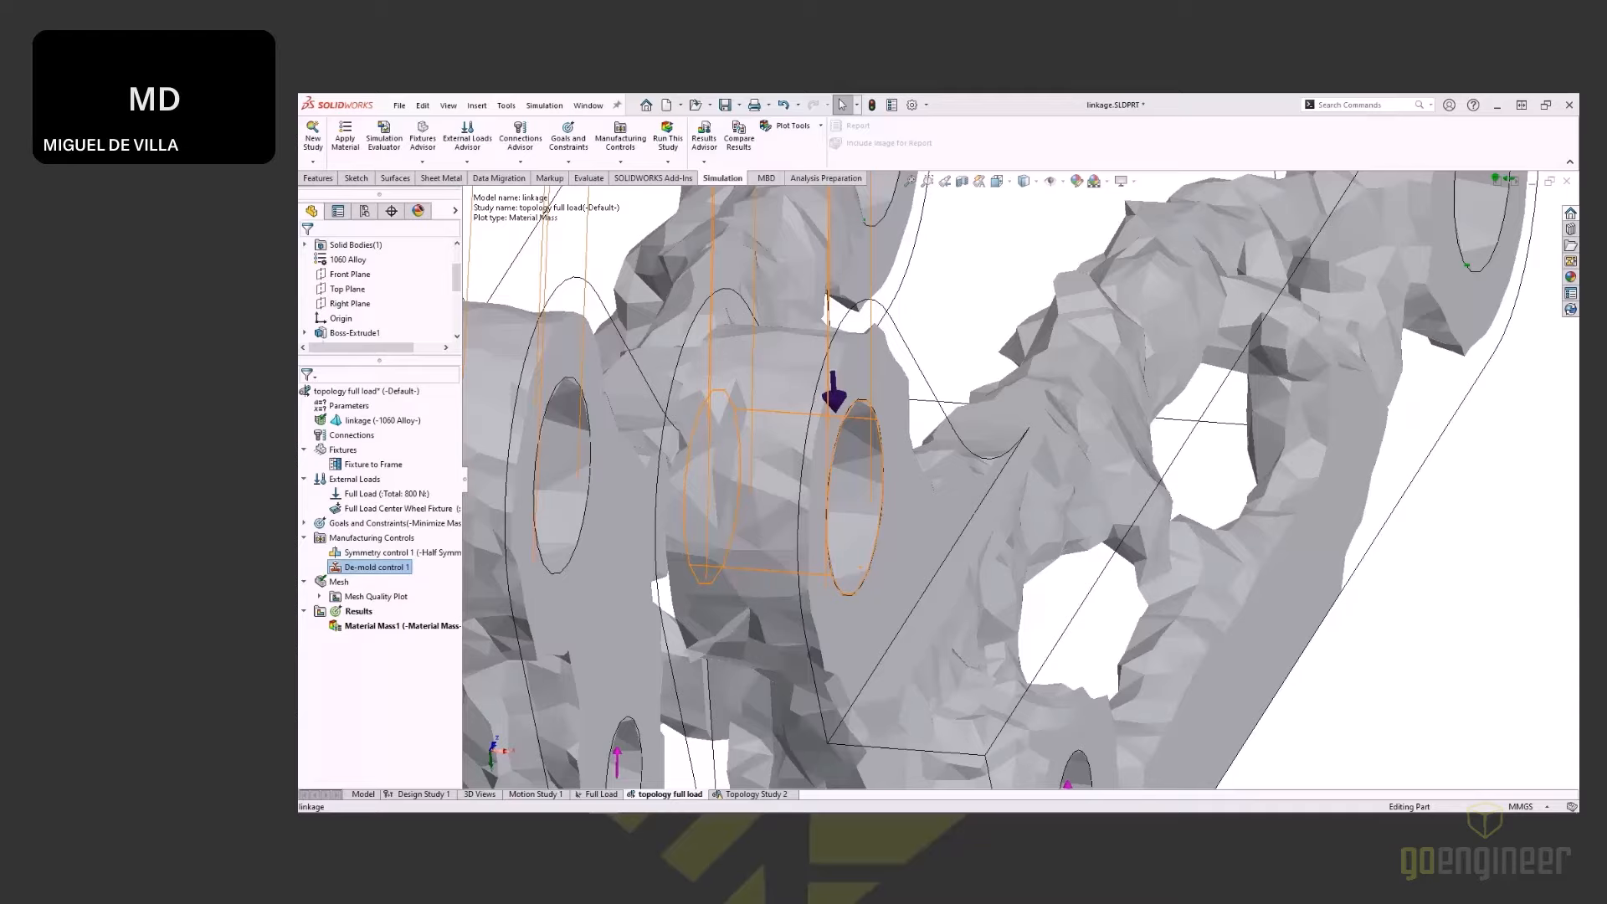
pyautogui.scroll(15, 791, 486)
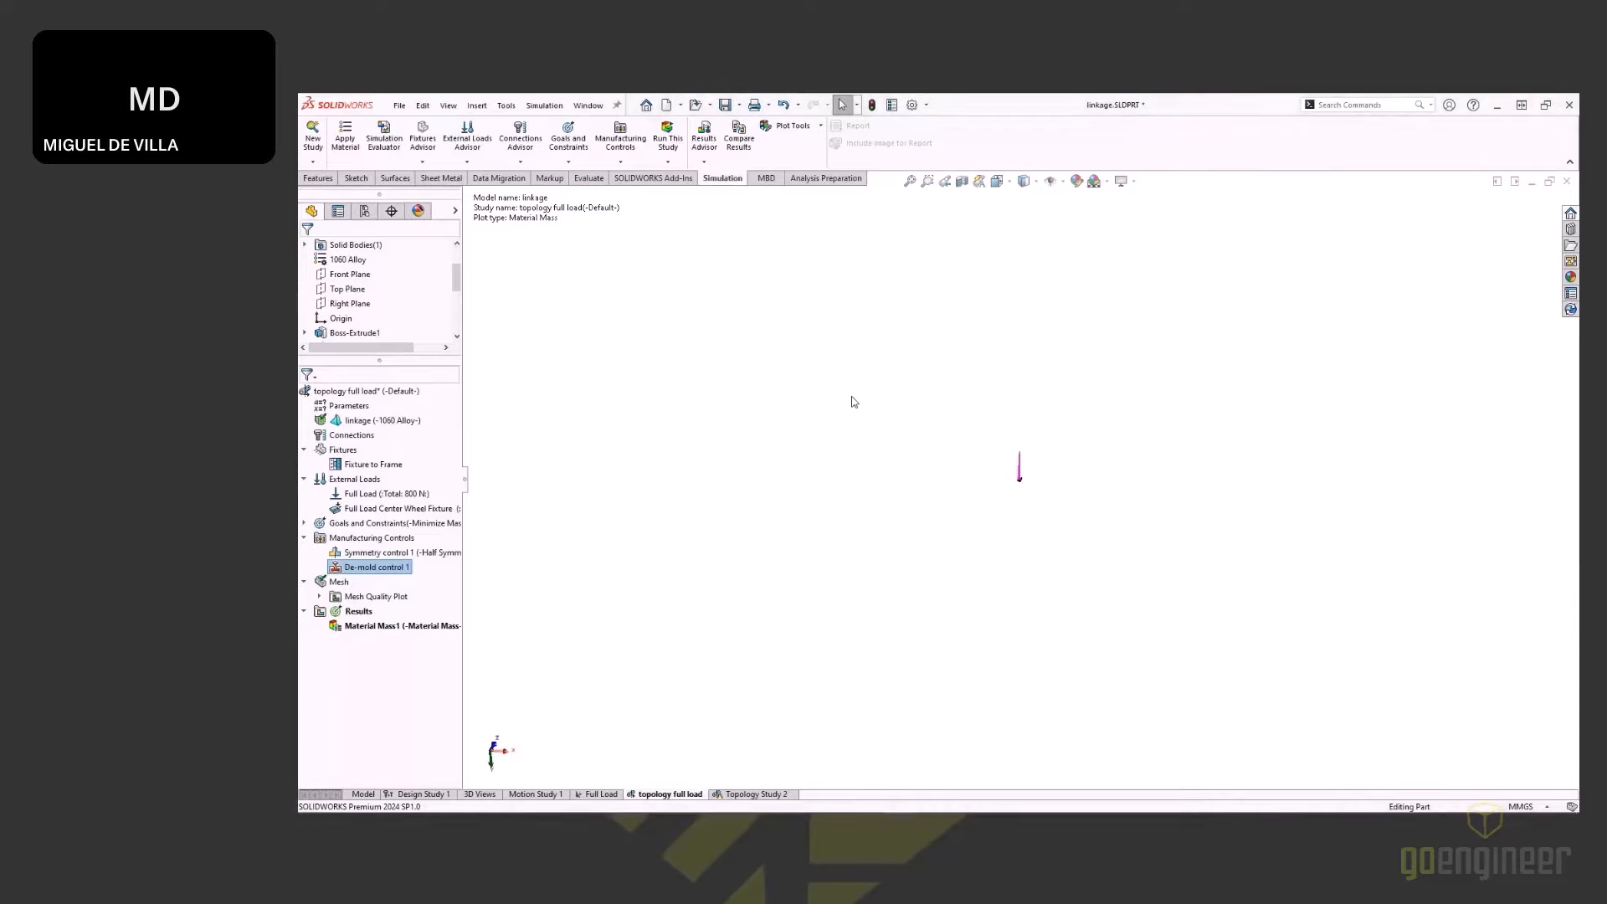
# Step: Return to the part model and overlay the Material Mass1 result of the topology full load study using Simulation Display
pyautogui.press('f')
pyautogui.moveTo(912, 632); pyautogui.dragTo(1062, 707, button='middle')
pyautogui.scroll(-2, 1063, 708)
pyautogui.click(368, 795)
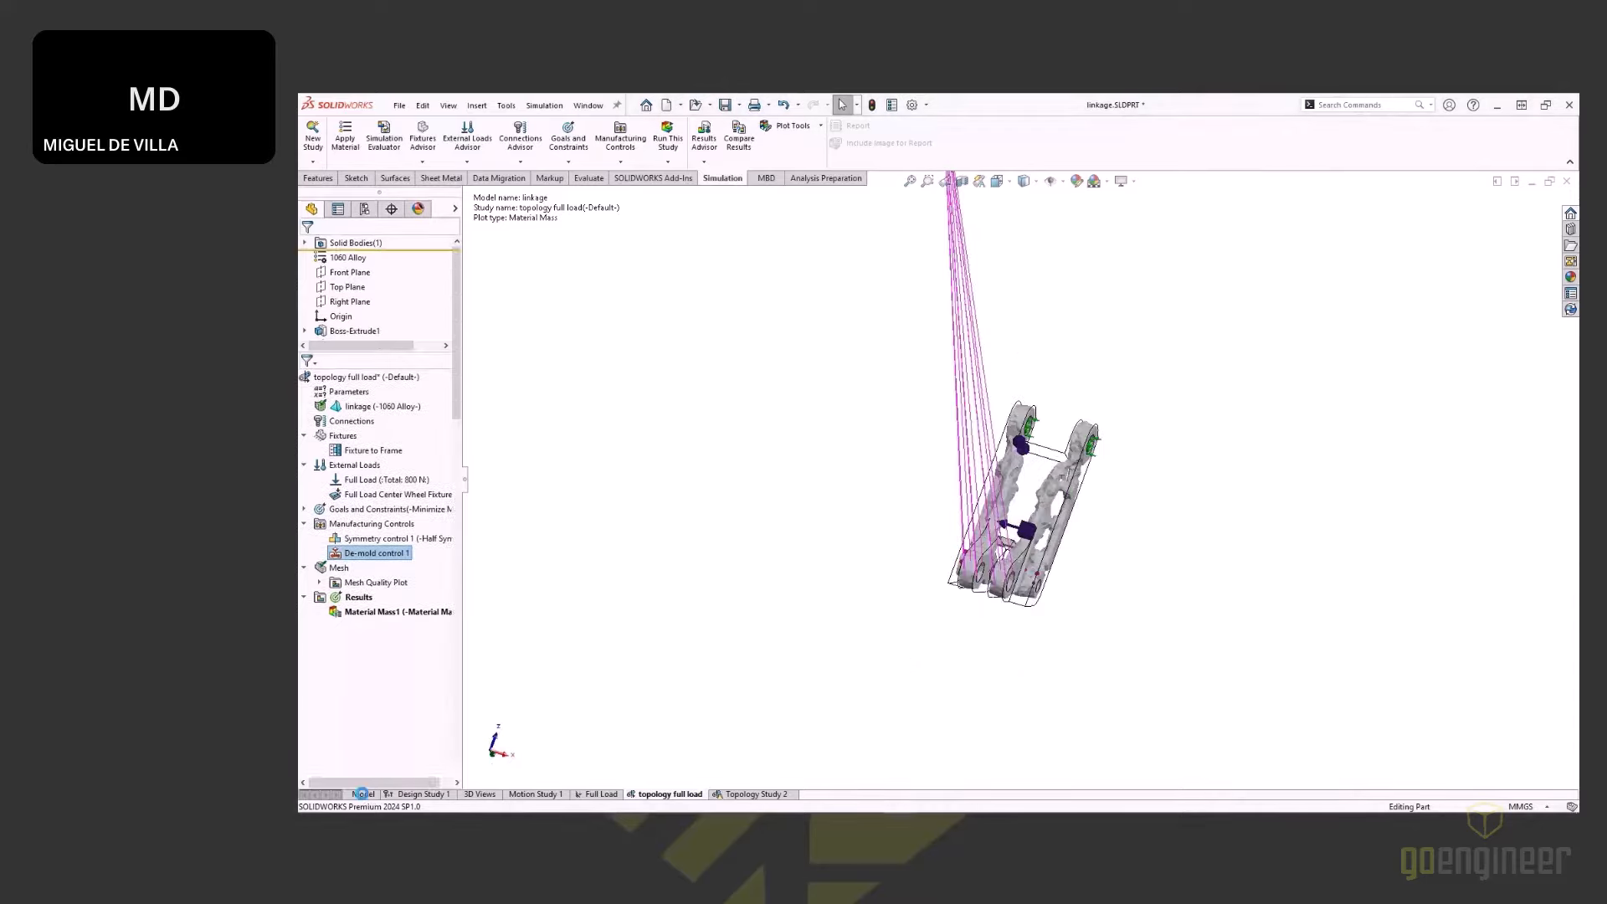
pyautogui.scroll(-2, 862, 528)
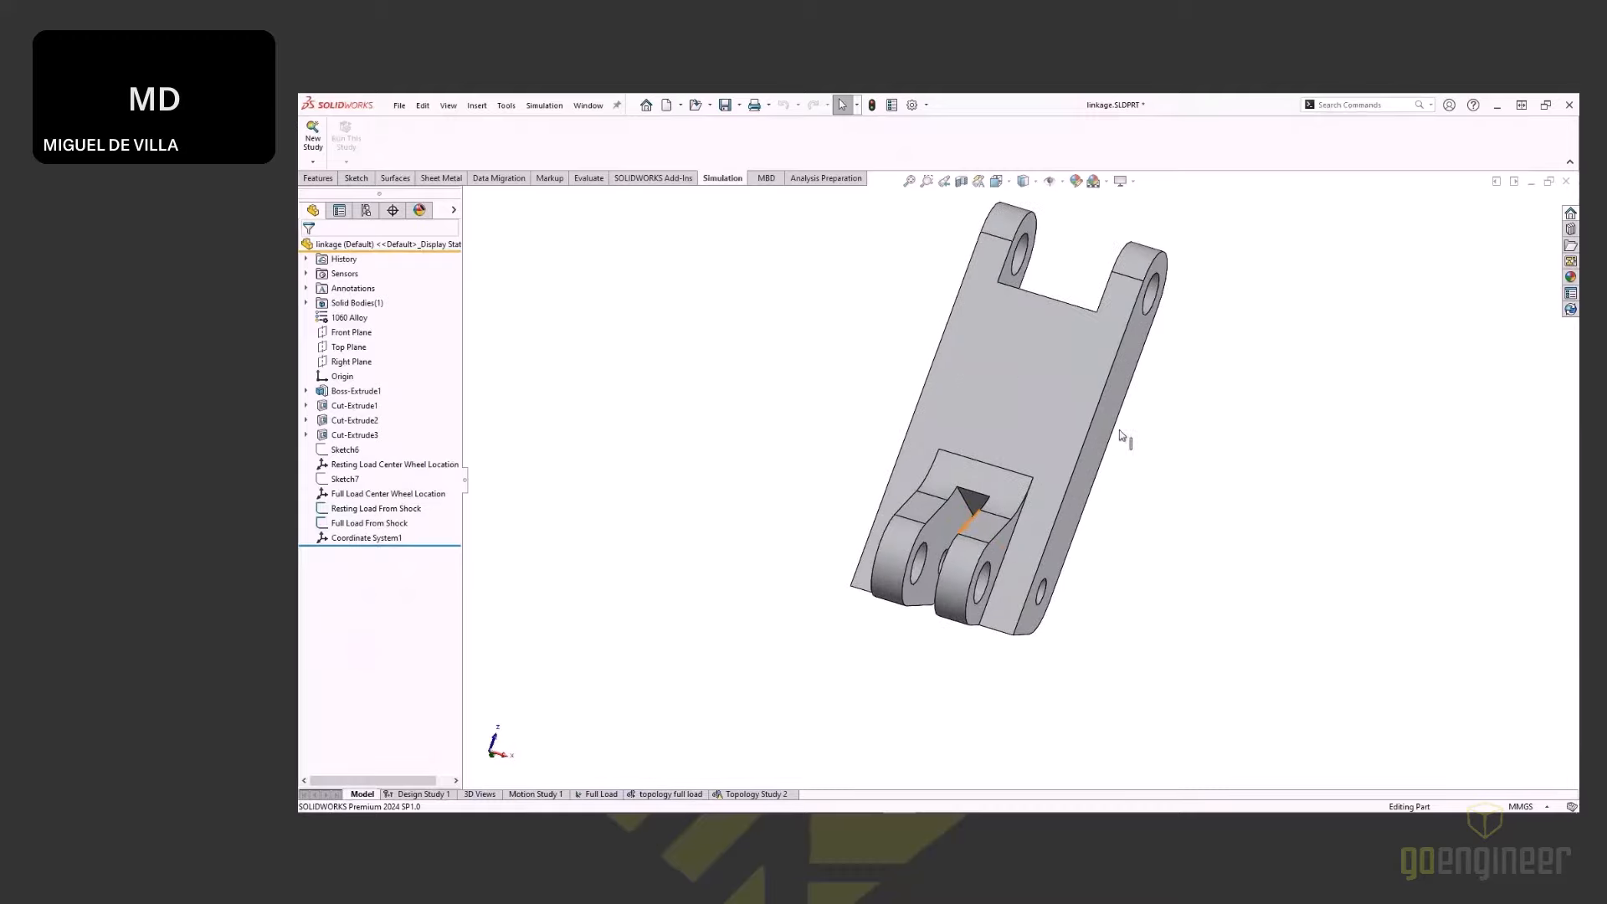
pyautogui.click(1130, 184)
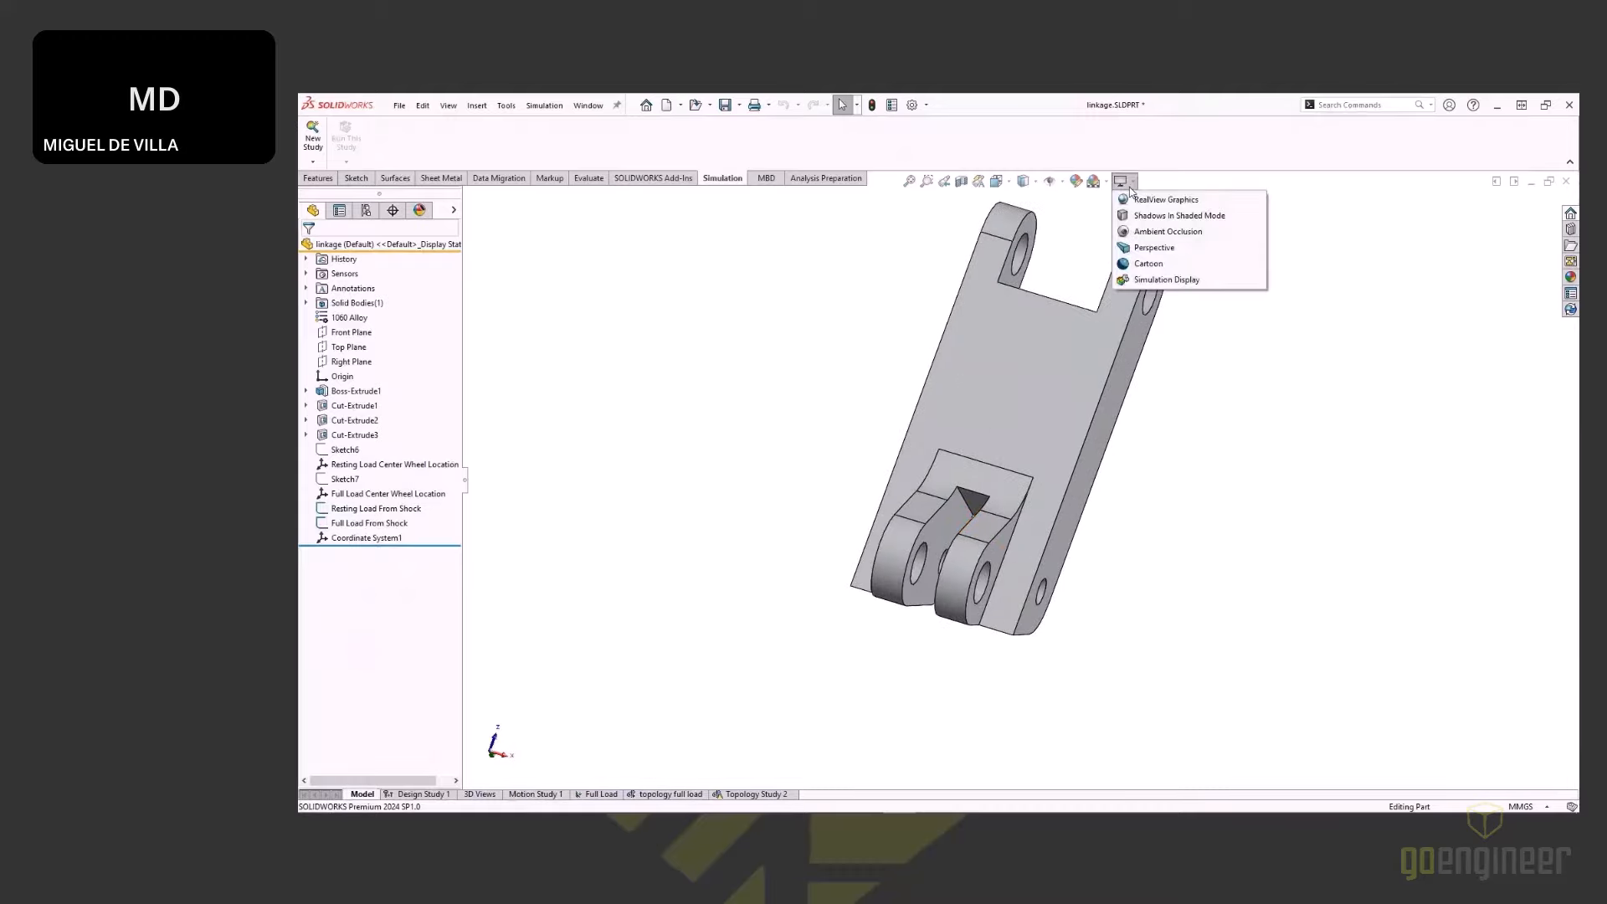
pyautogui.click(1164, 281)
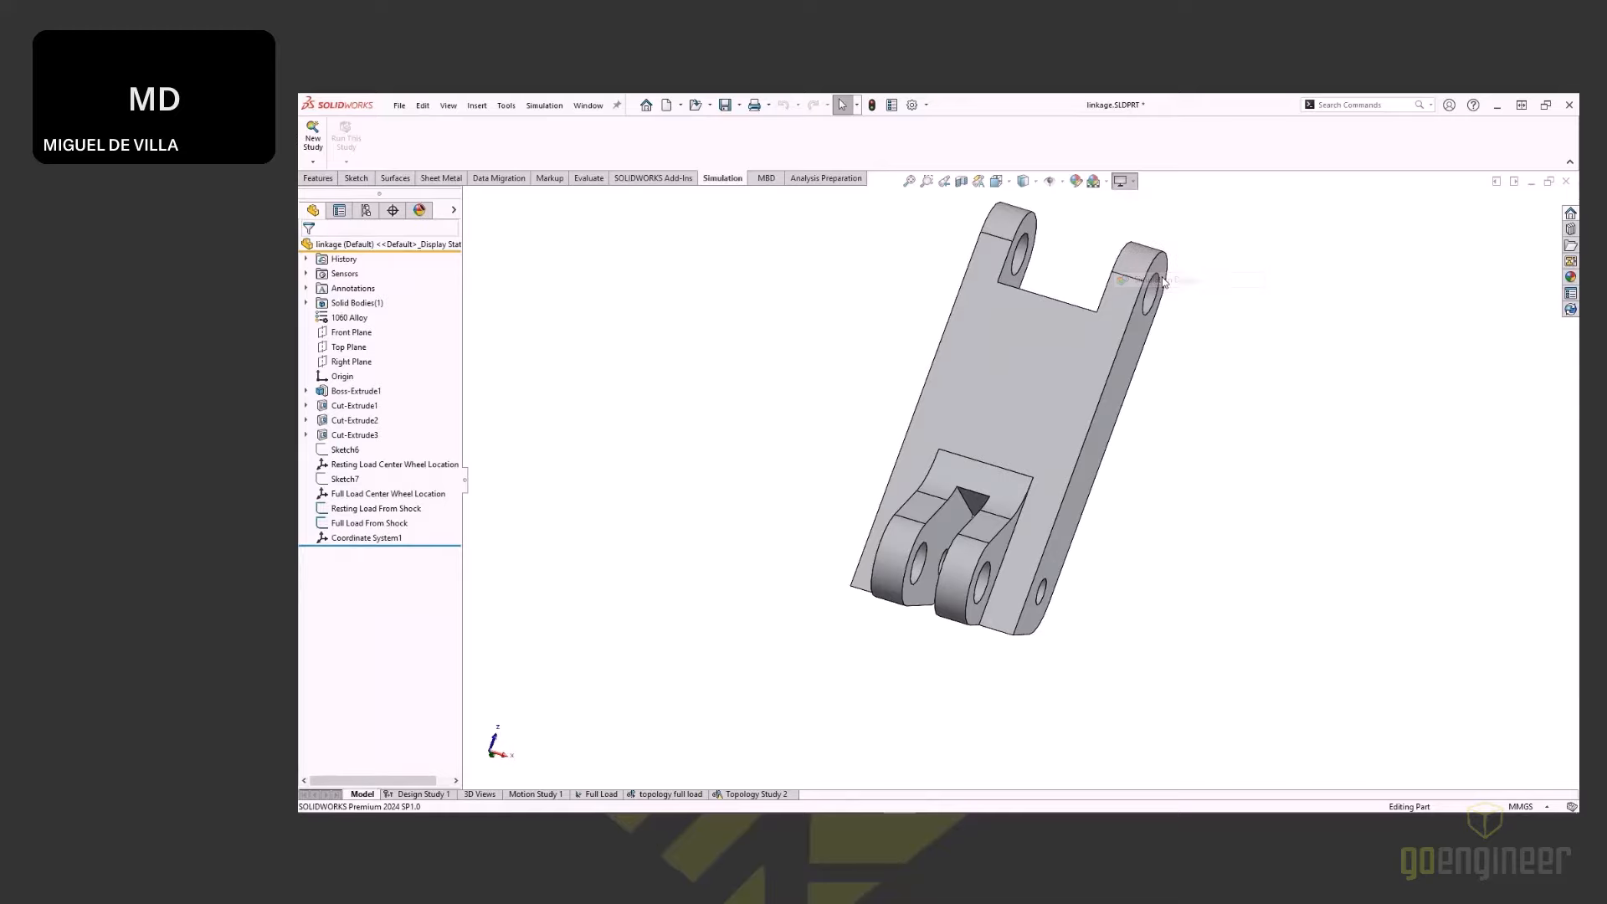
pyautogui.click(1057, 604)
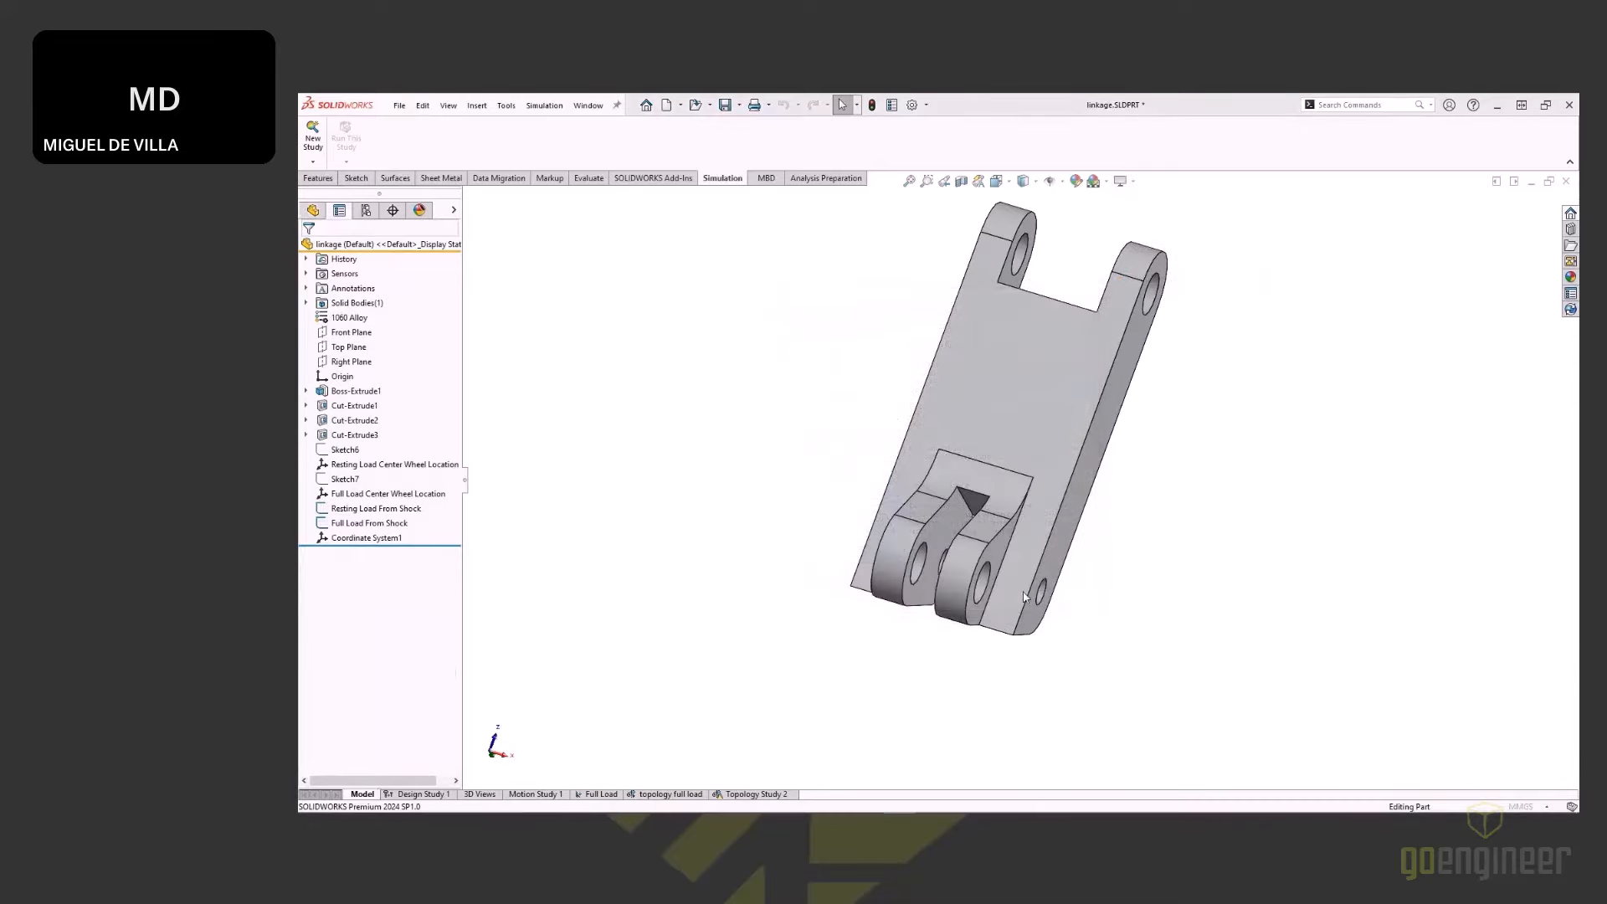
pyautogui.click(313, 432)
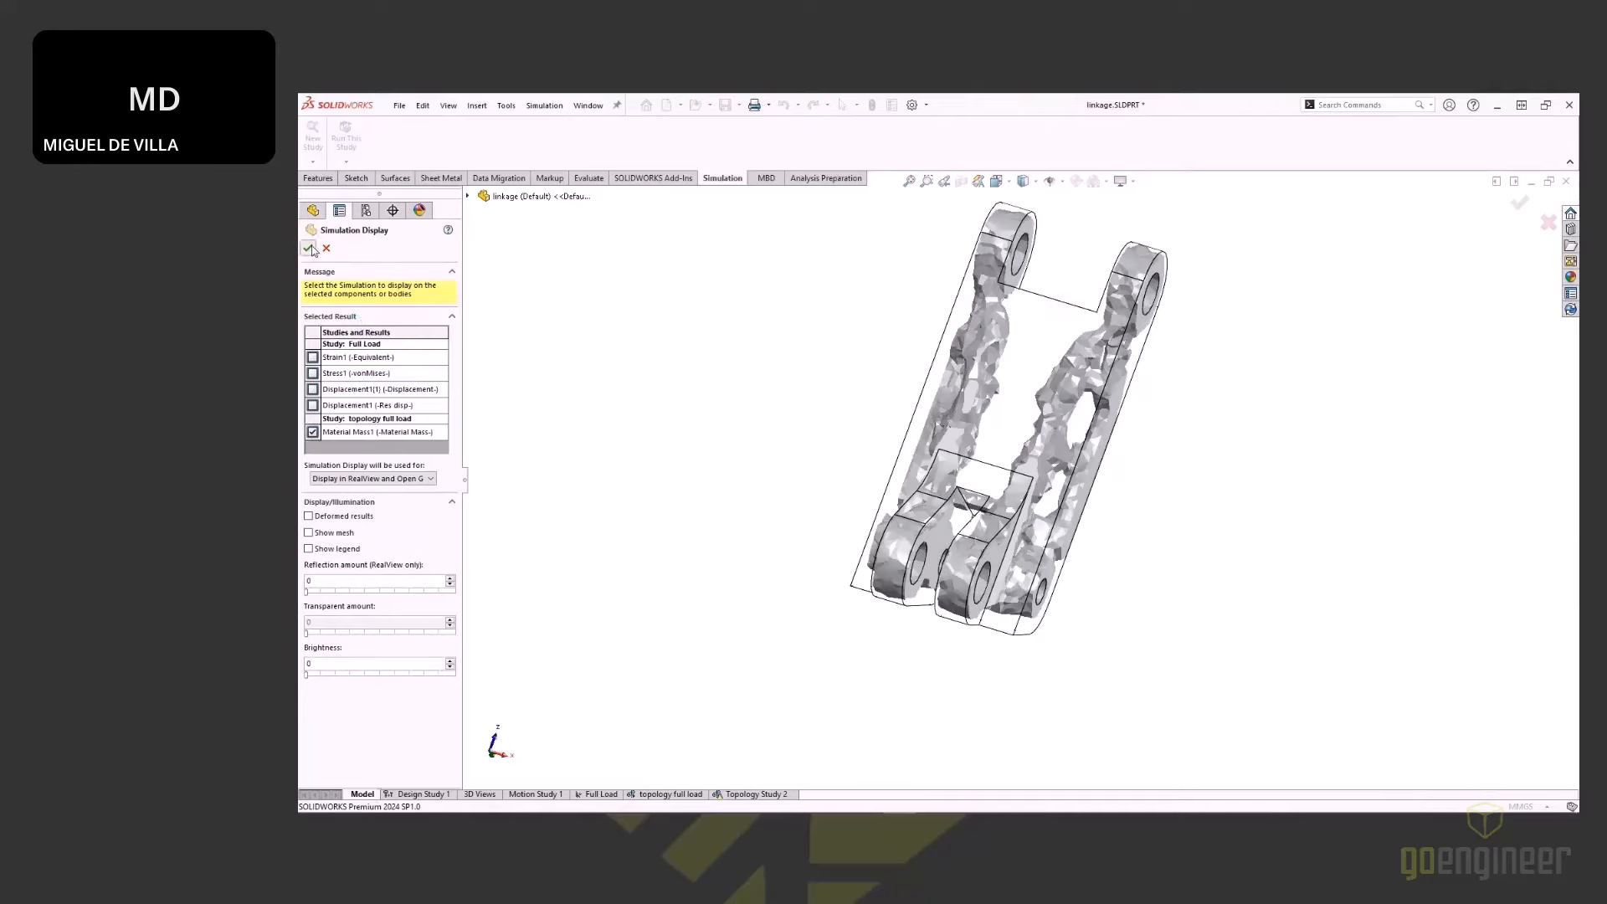
pyautogui.click(308, 247)
# Step: Sketch a spline on the linkage's front face along one optimized arm's inner edge, from the upper notch to the lower pocket edge's midpoint
pyautogui.click(1028, 374)
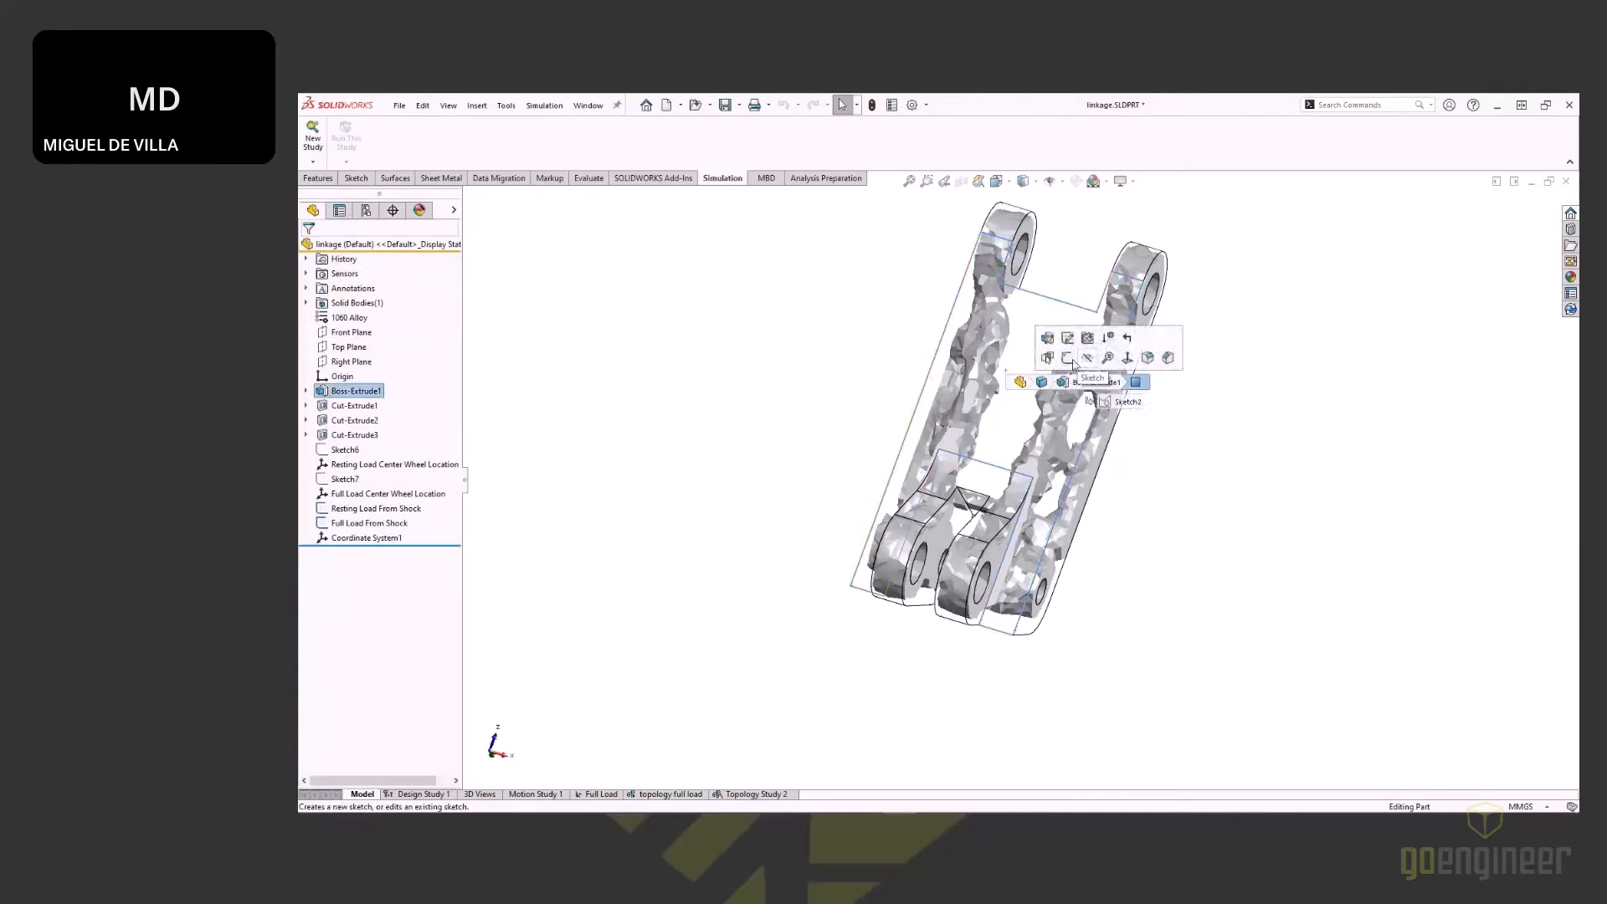
pyautogui.click(1067, 358)
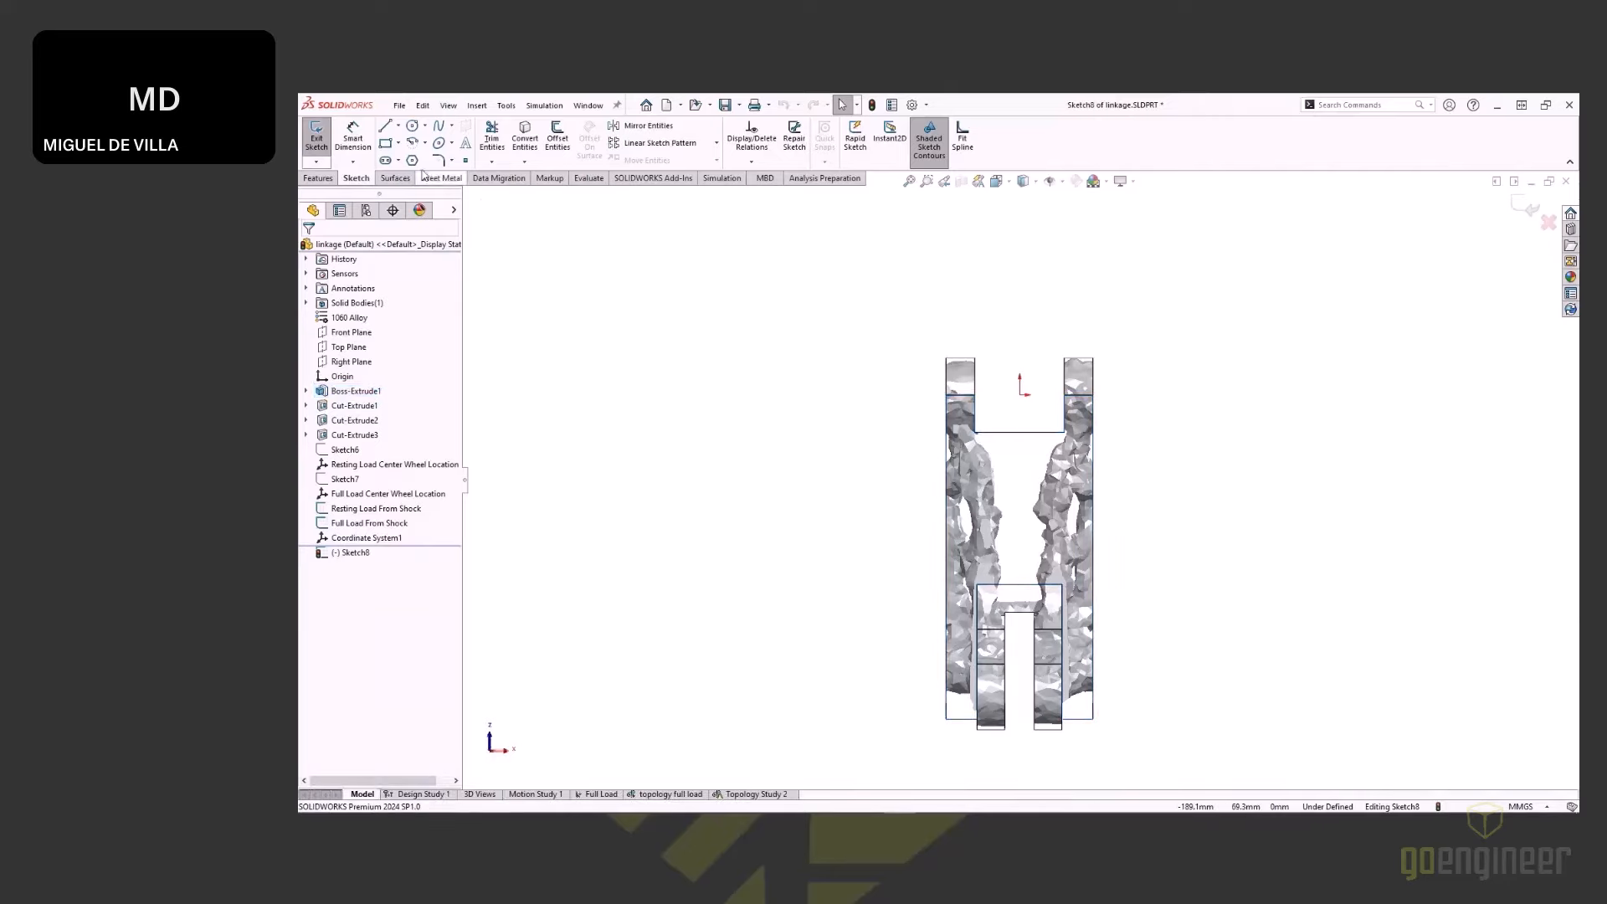
pyautogui.click(439, 126)
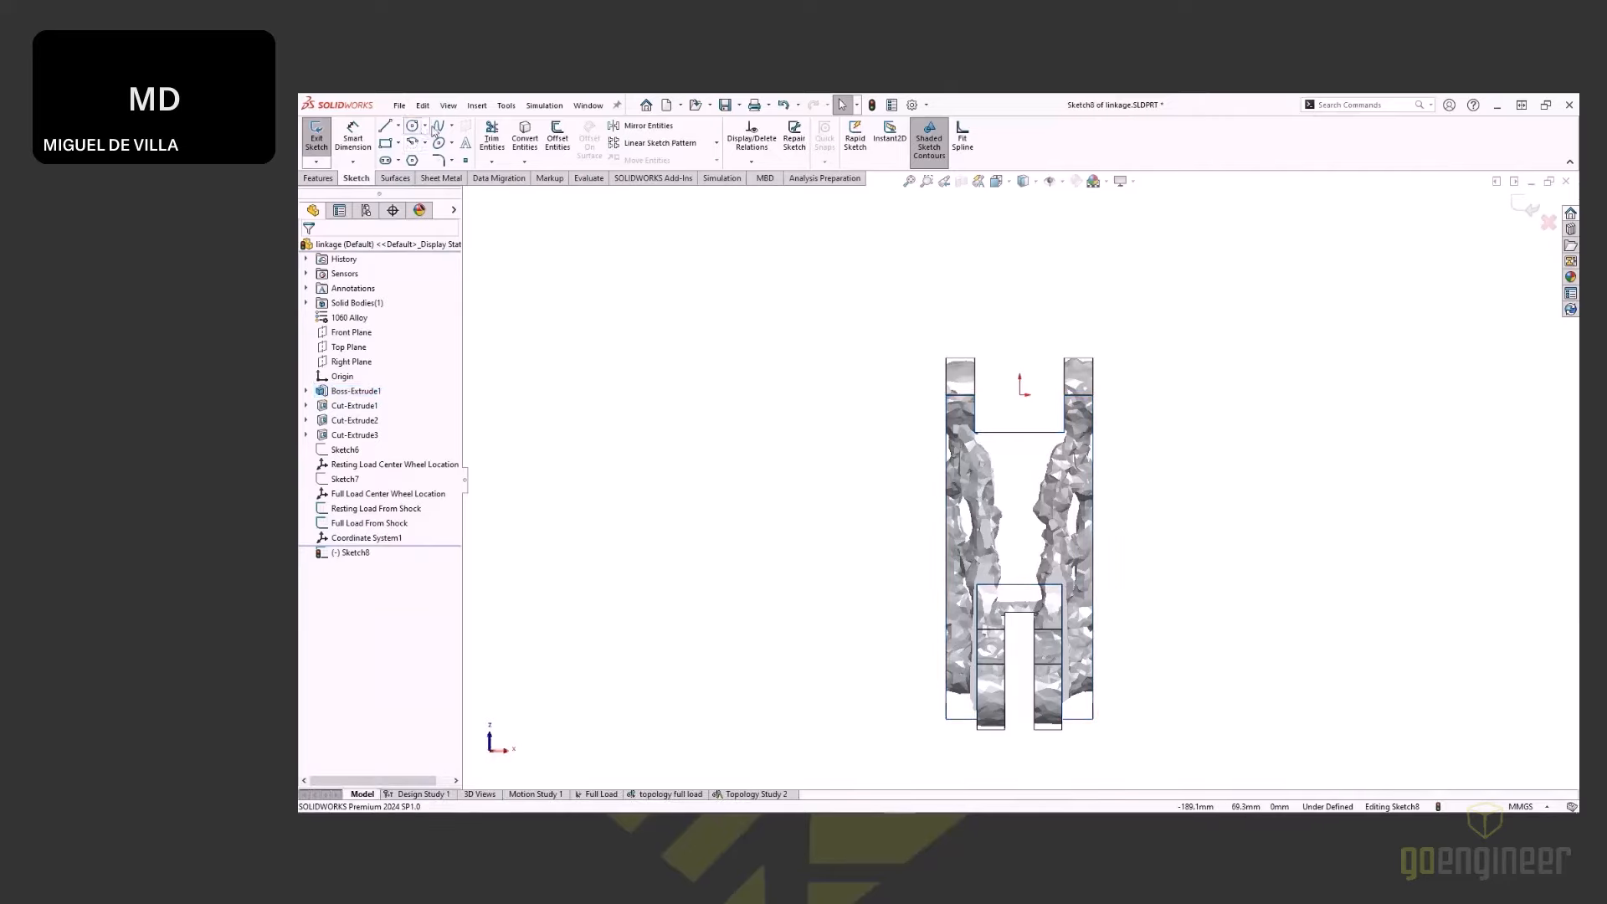
pyautogui.click(976, 434)
pyautogui.click(992, 455)
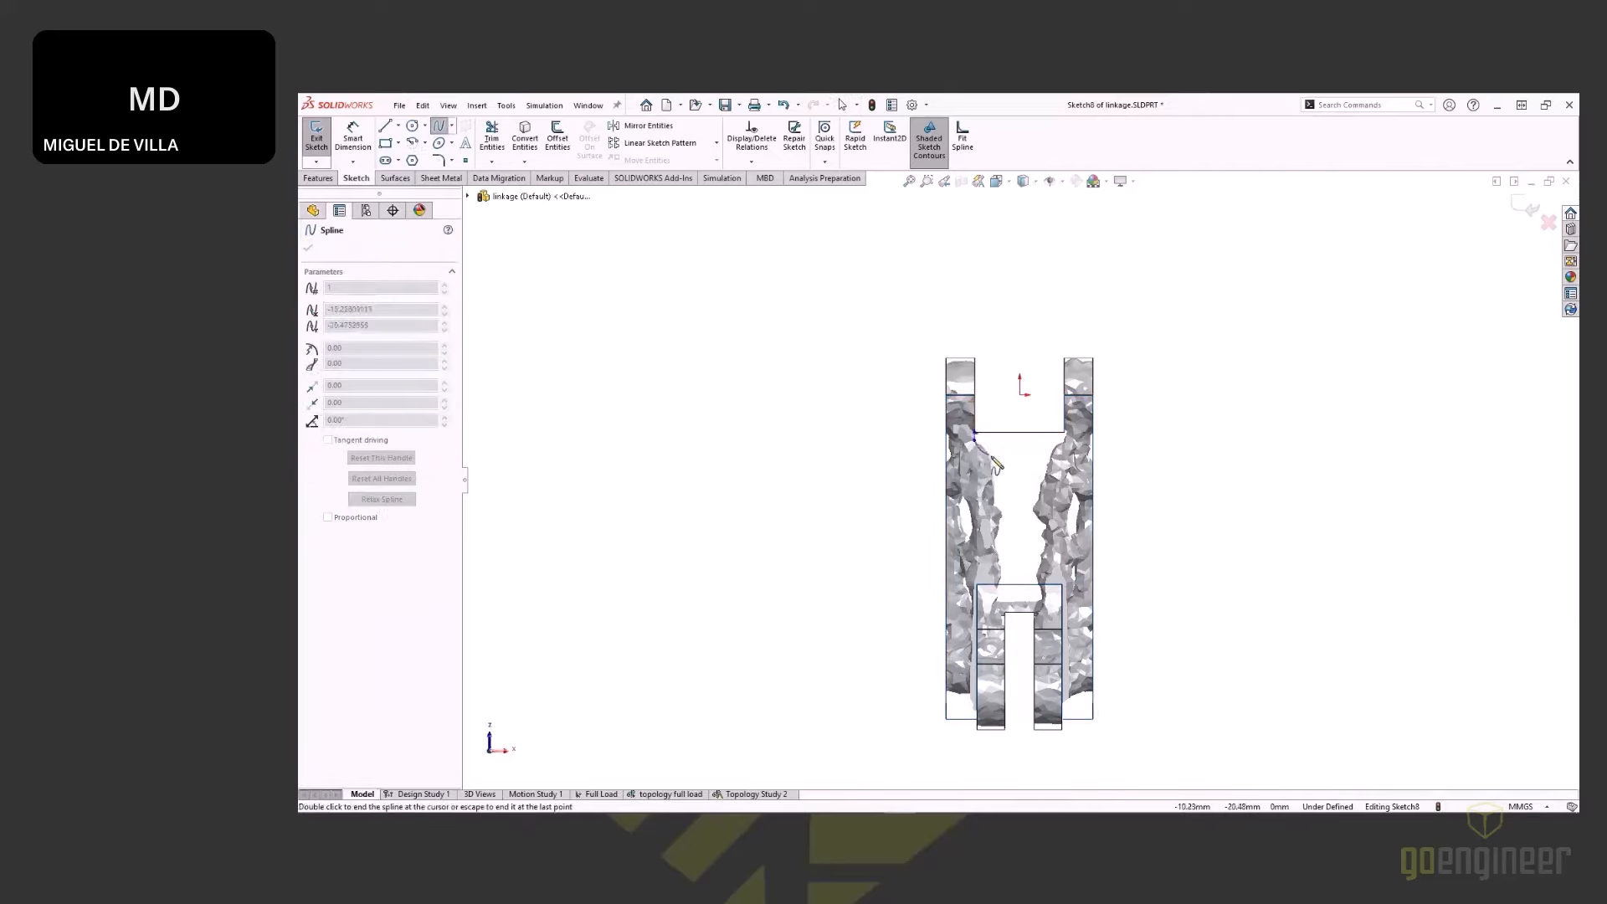
pyautogui.click(1000, 572)
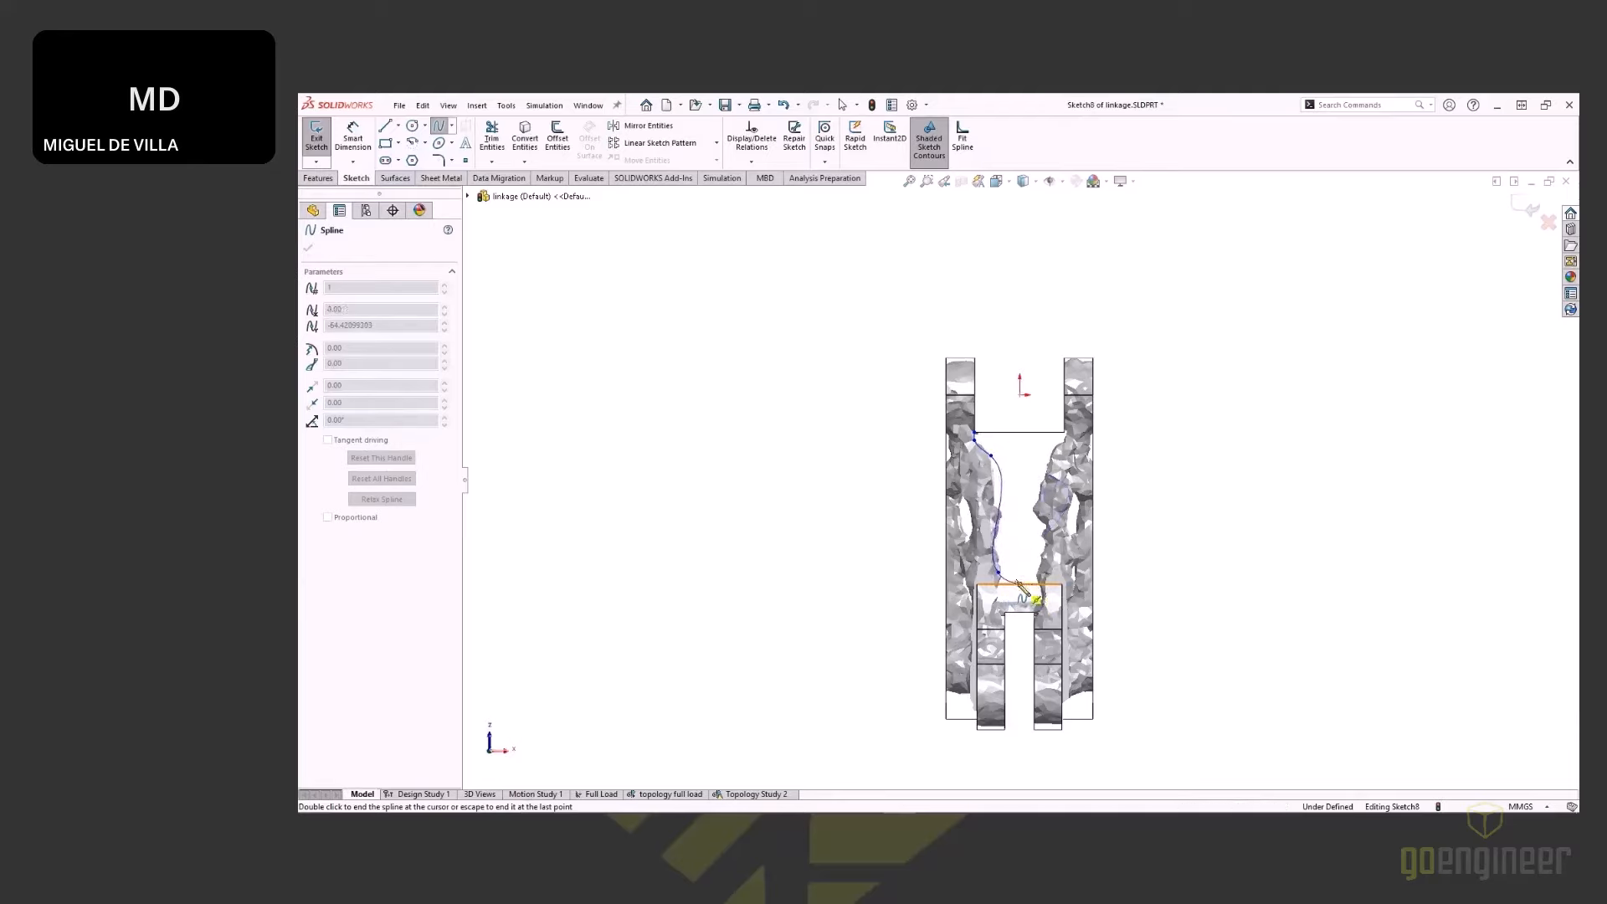
pyautogui.doubleClick(1022, 586)
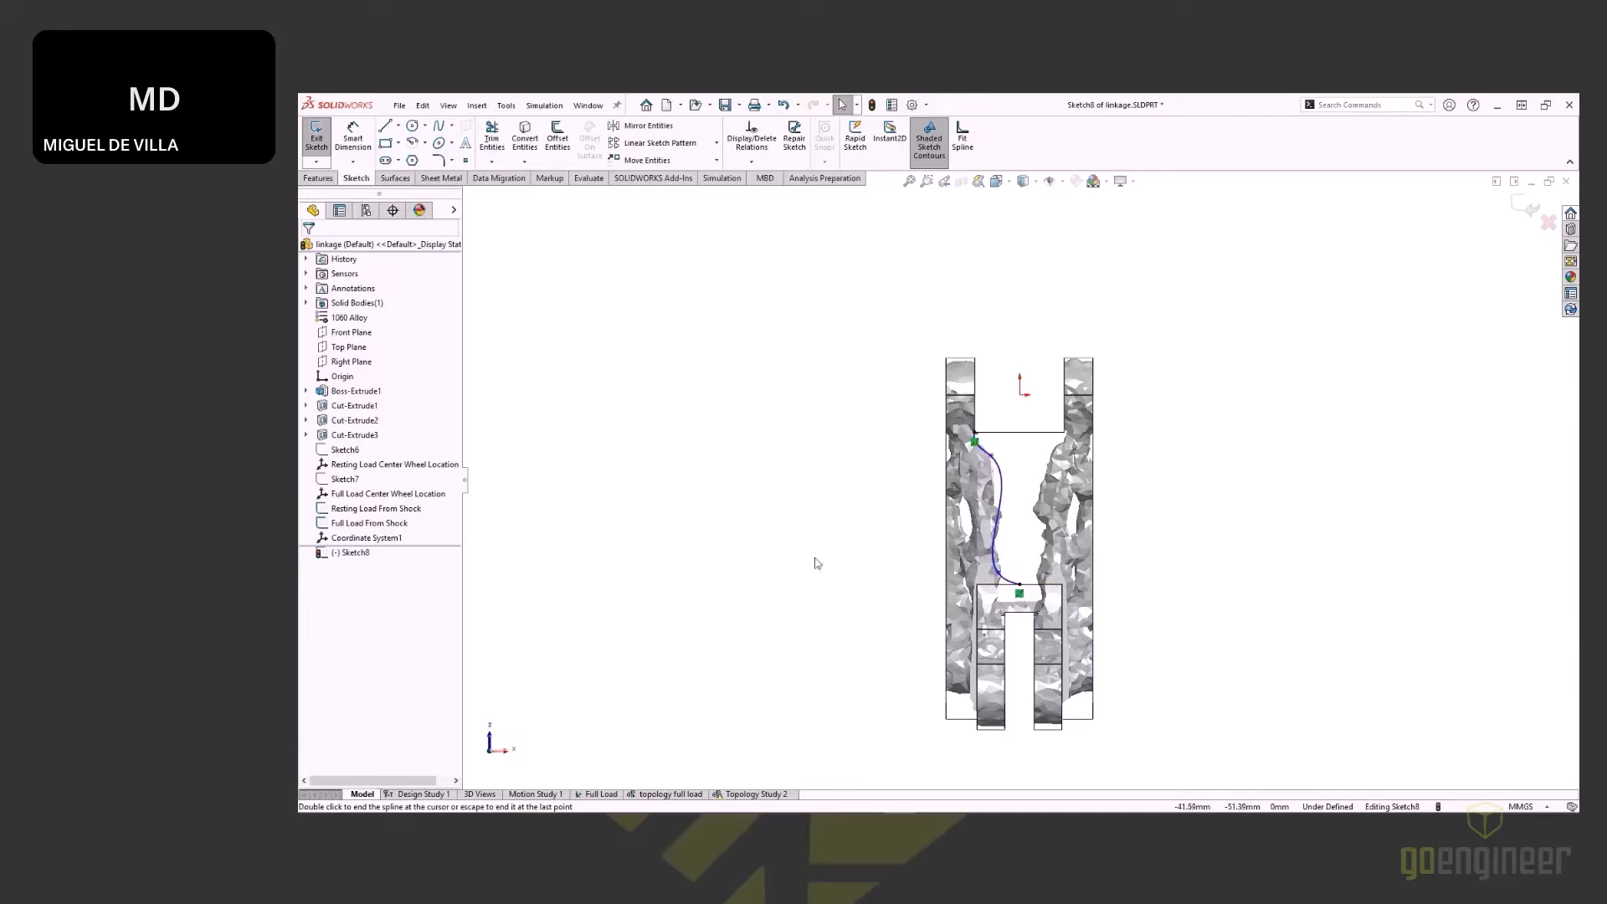
pyautogui.scroll(-2, 1183, 586)
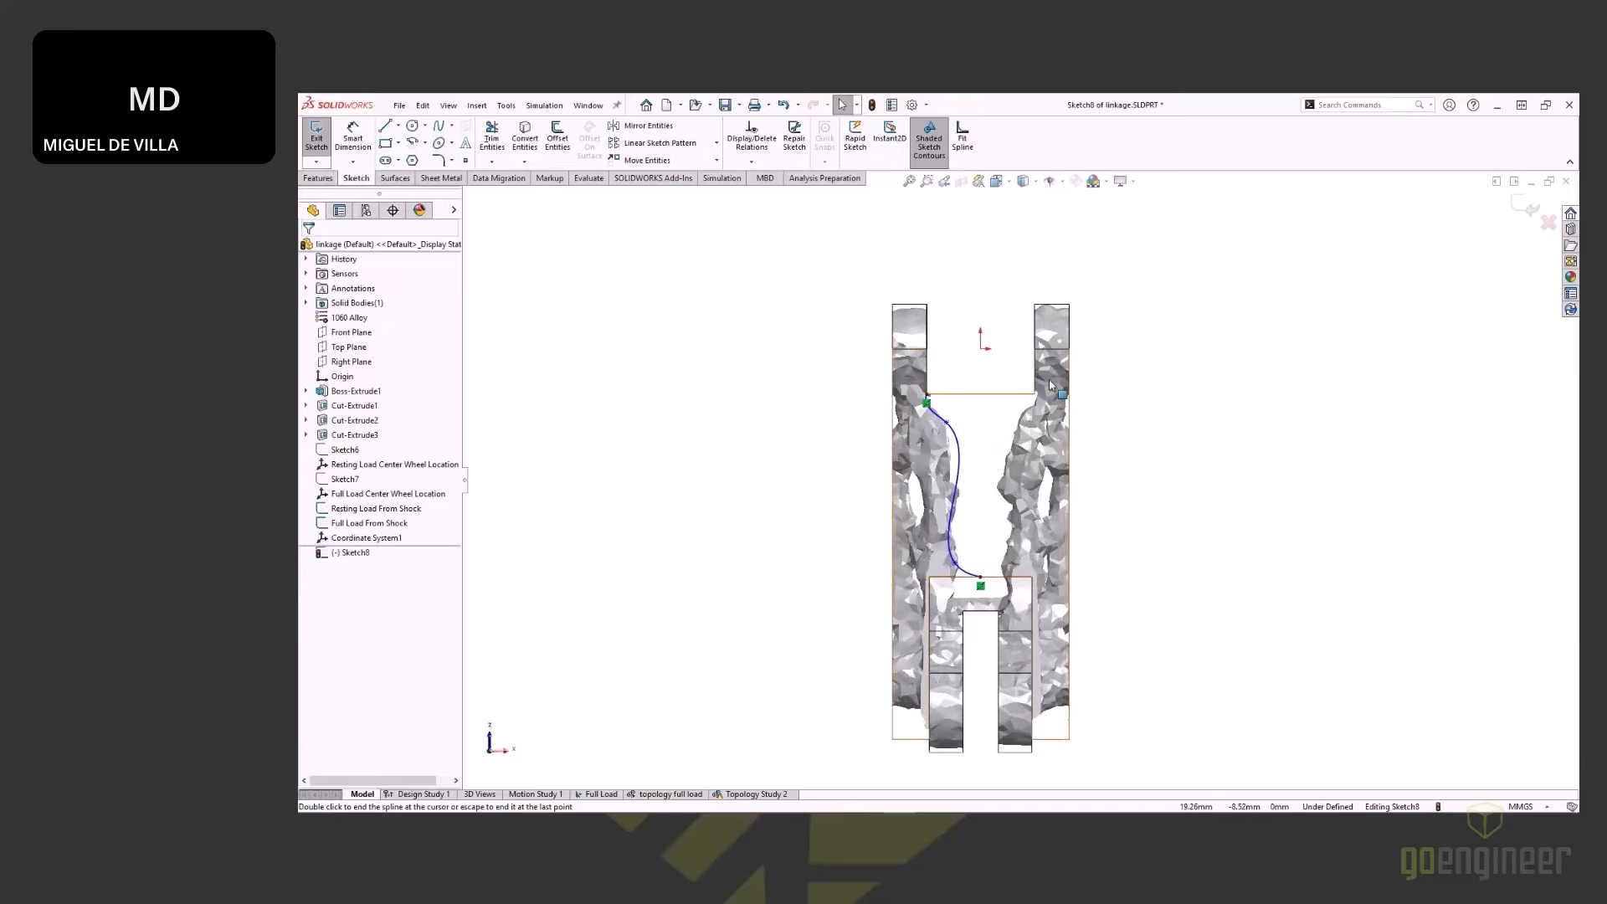